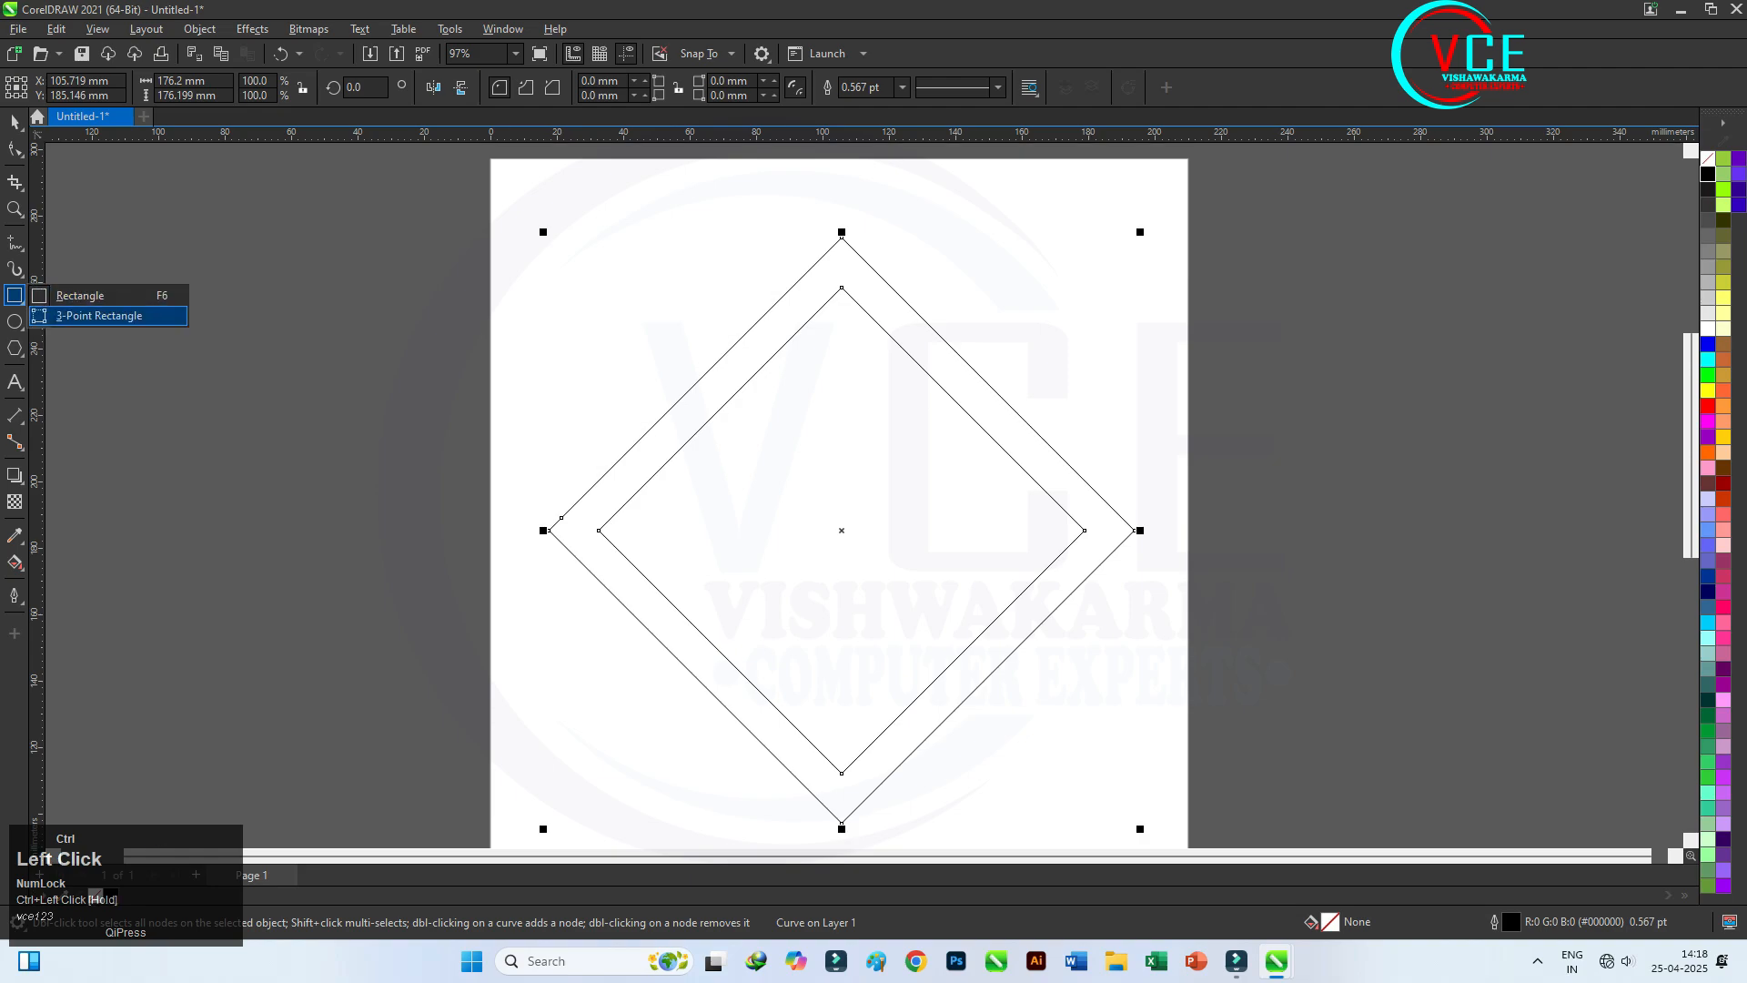
- Draw a 3-point rectangle about 98 by 10.6 mm in the band along the nested diamonds' upper-right side
{"action": "left_click", "coordinate": [98, 315]}
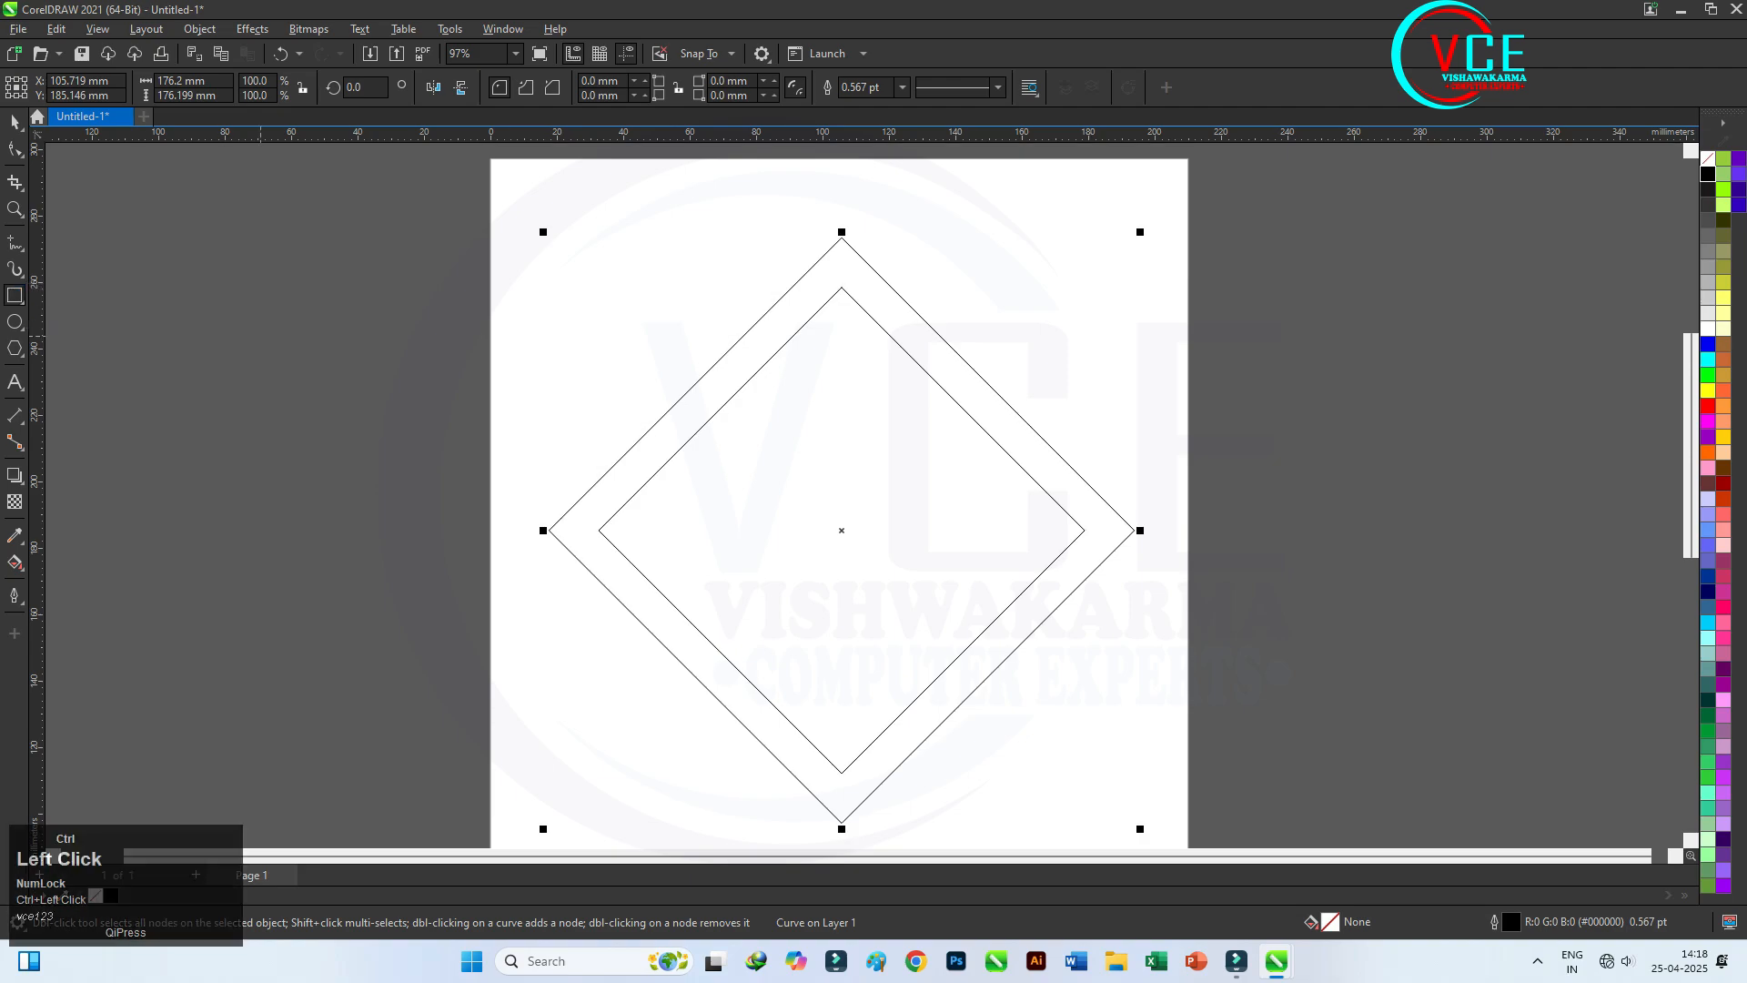
{"action": "left_click_drag", "start_coordinate": [844, 290], "coordinate": [1078, 523]}
{"action": "left_click", "coordinate": [1102, 499]}
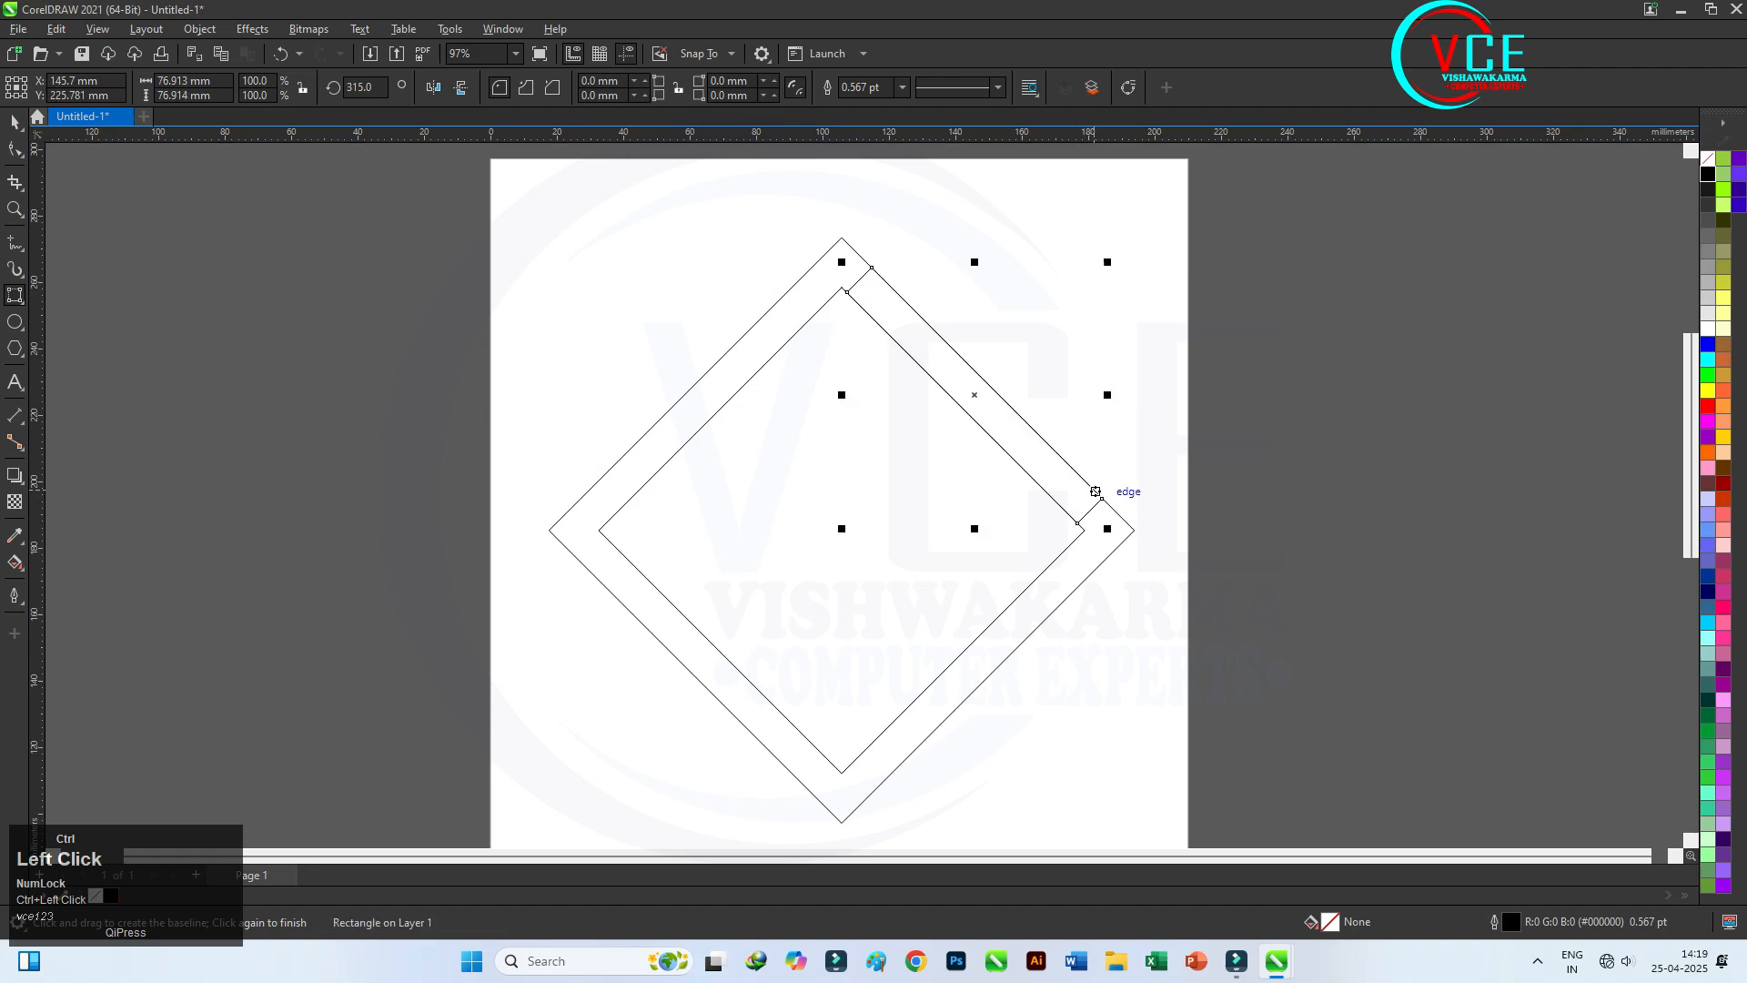
- Move the slanted rectangle off the page beside the diamonds and set its rotation angle to 90°
{"action": "scroll", "coordinate": [1024, 262], "scroll_direction": "up", "scroll_amount": 1}
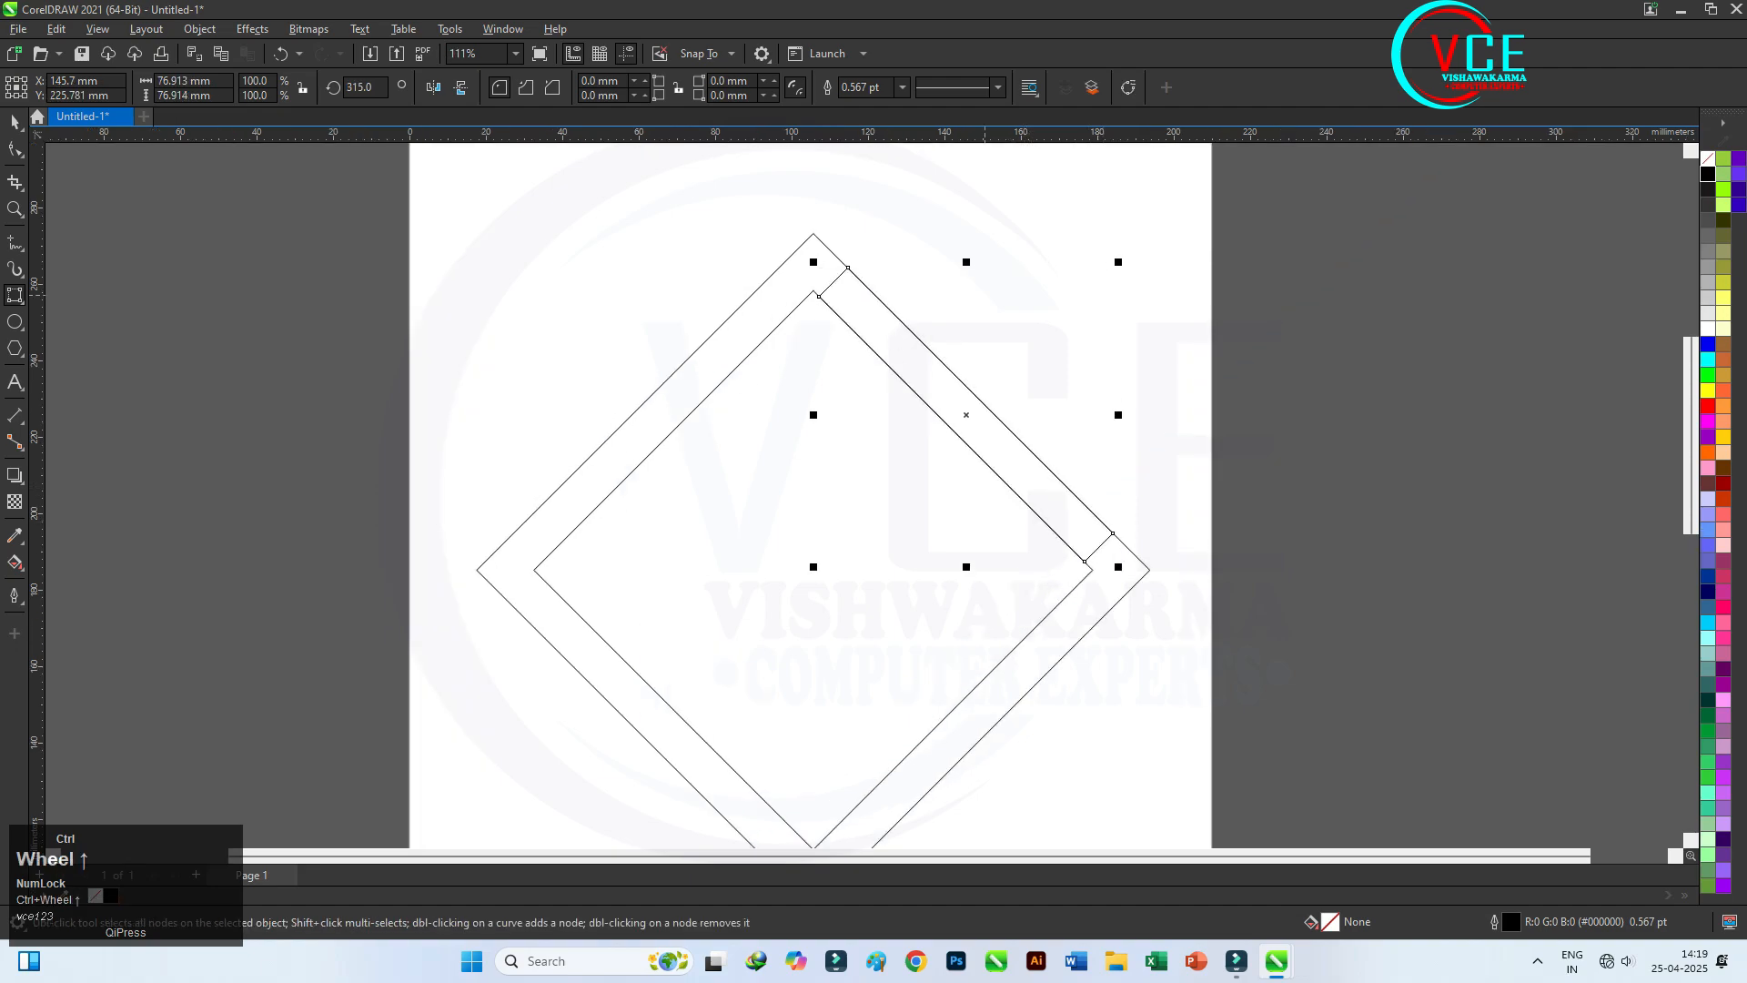
{"action": "scroll", "coordinate": [731, 214], "scroll_direction": "down", "scroll_amount": 1}
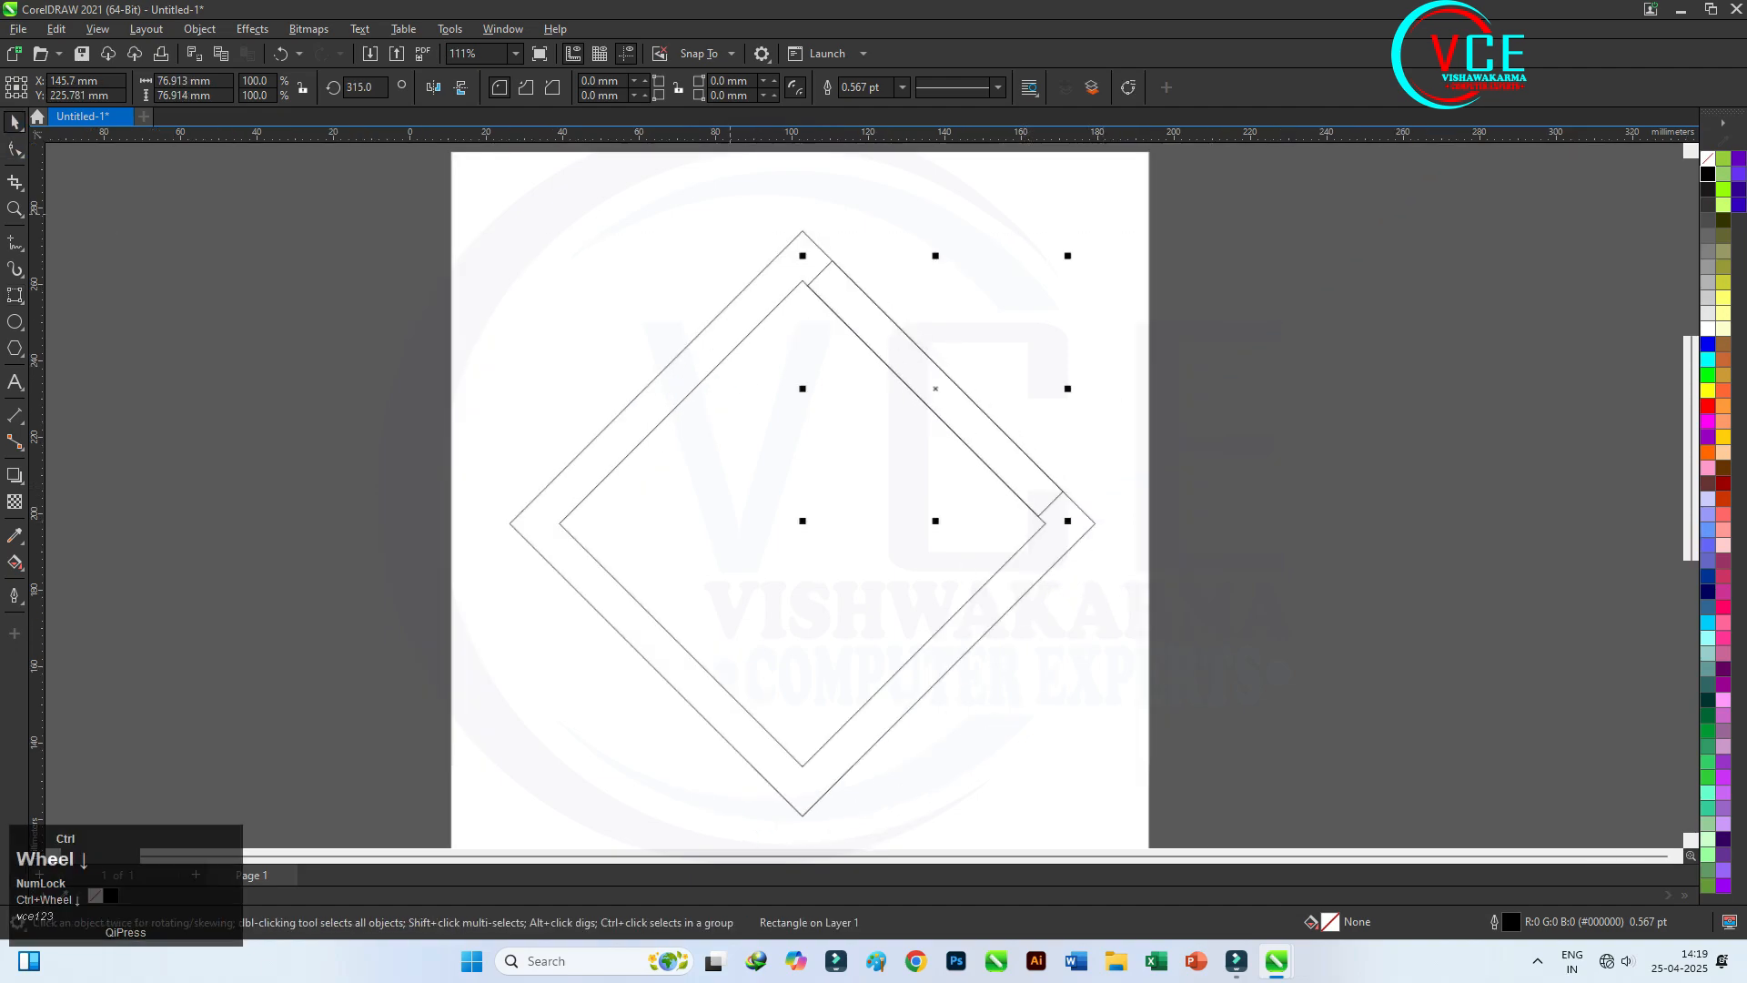
{"action": "left_click_drag", "start_coordinate": [820, 273], "coordinate": [189, 368]}
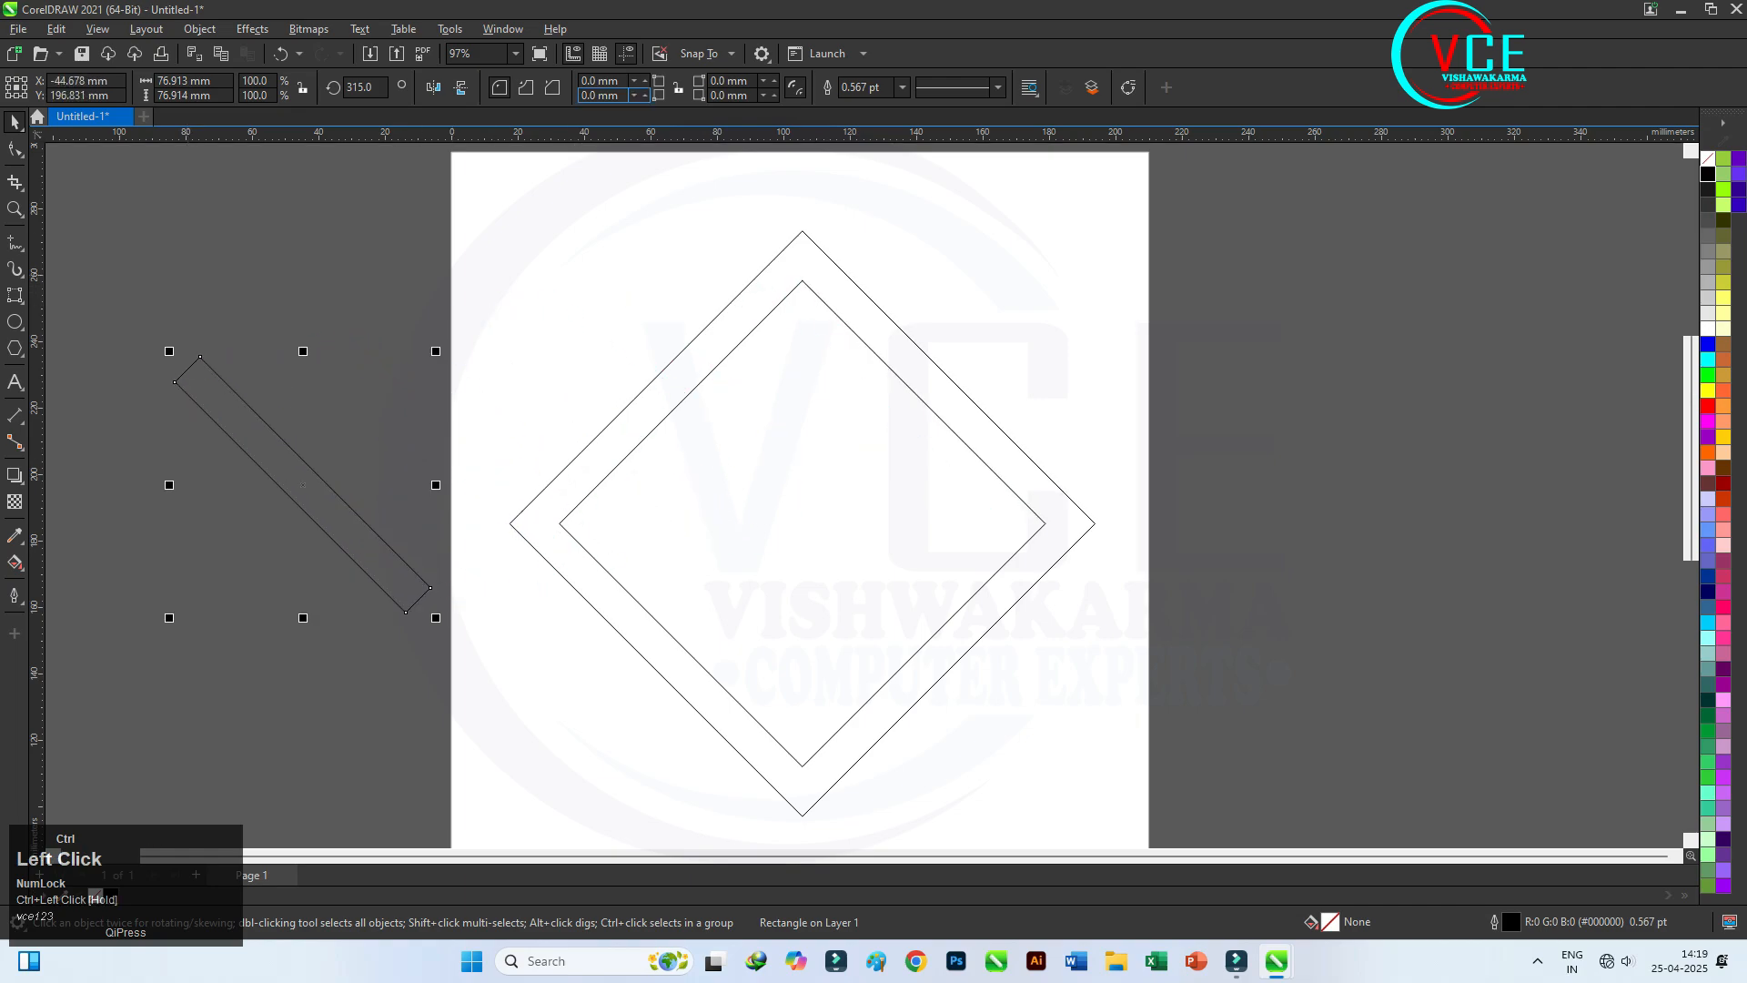
{"action": "type", "text": "90"}
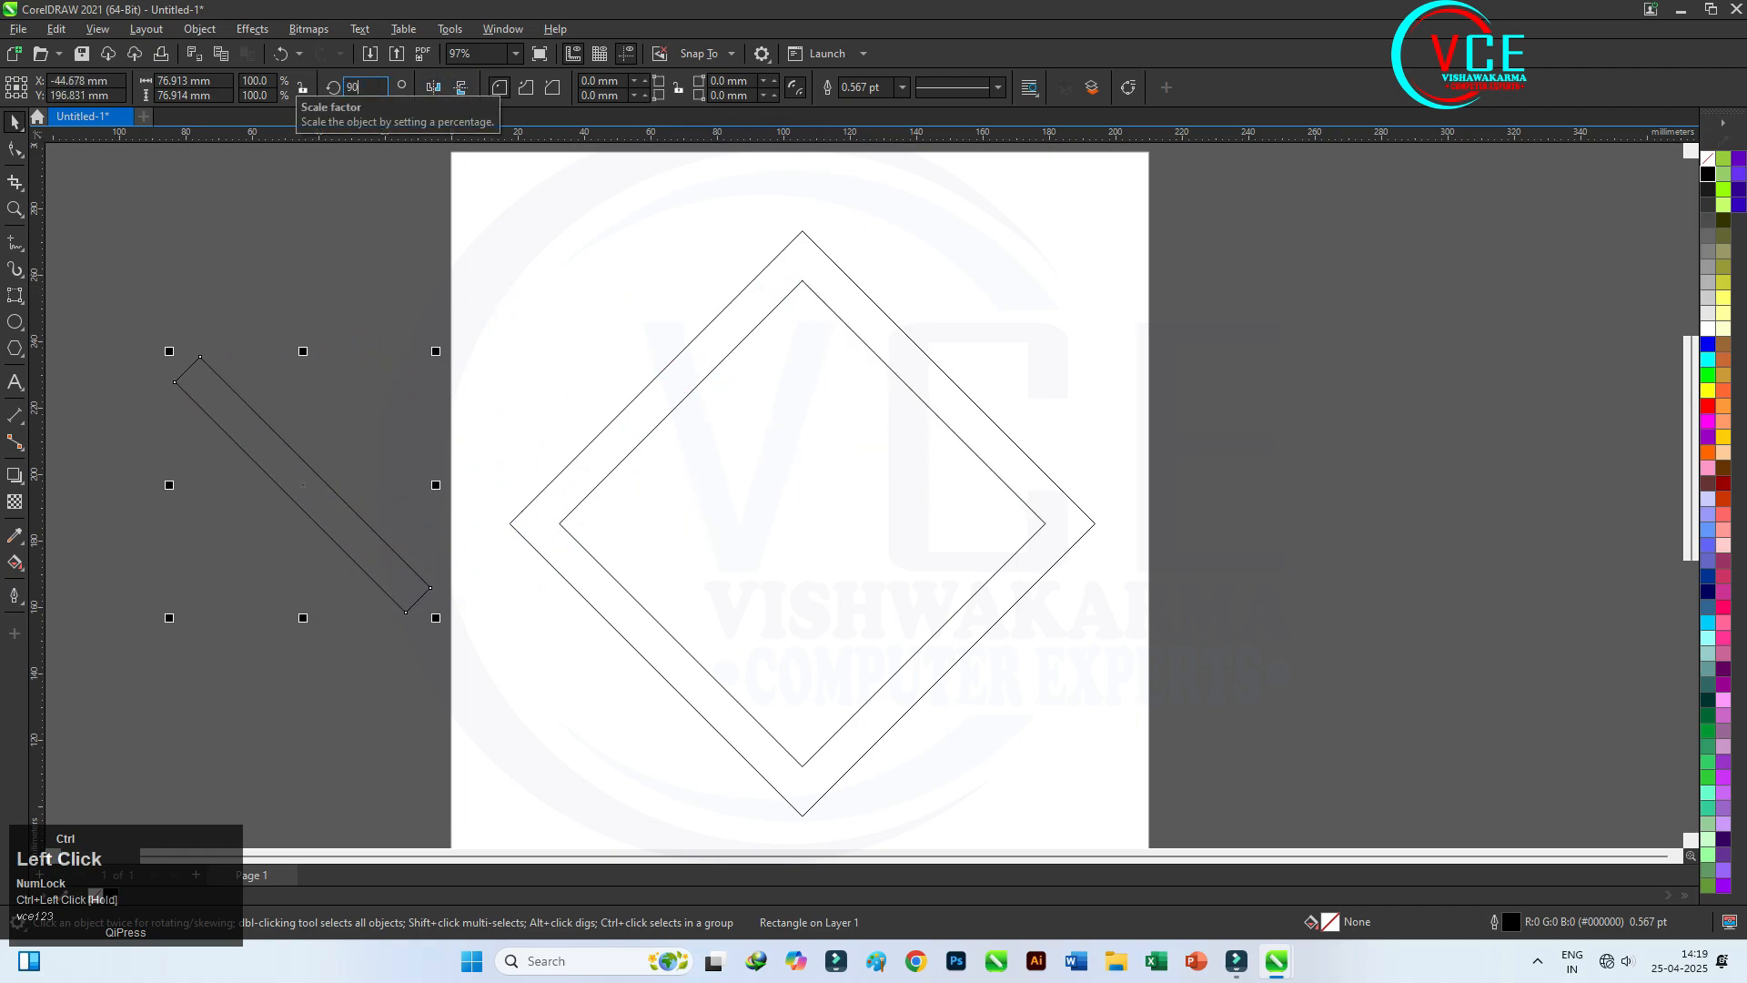
{"action": "key", "text": "Return"}
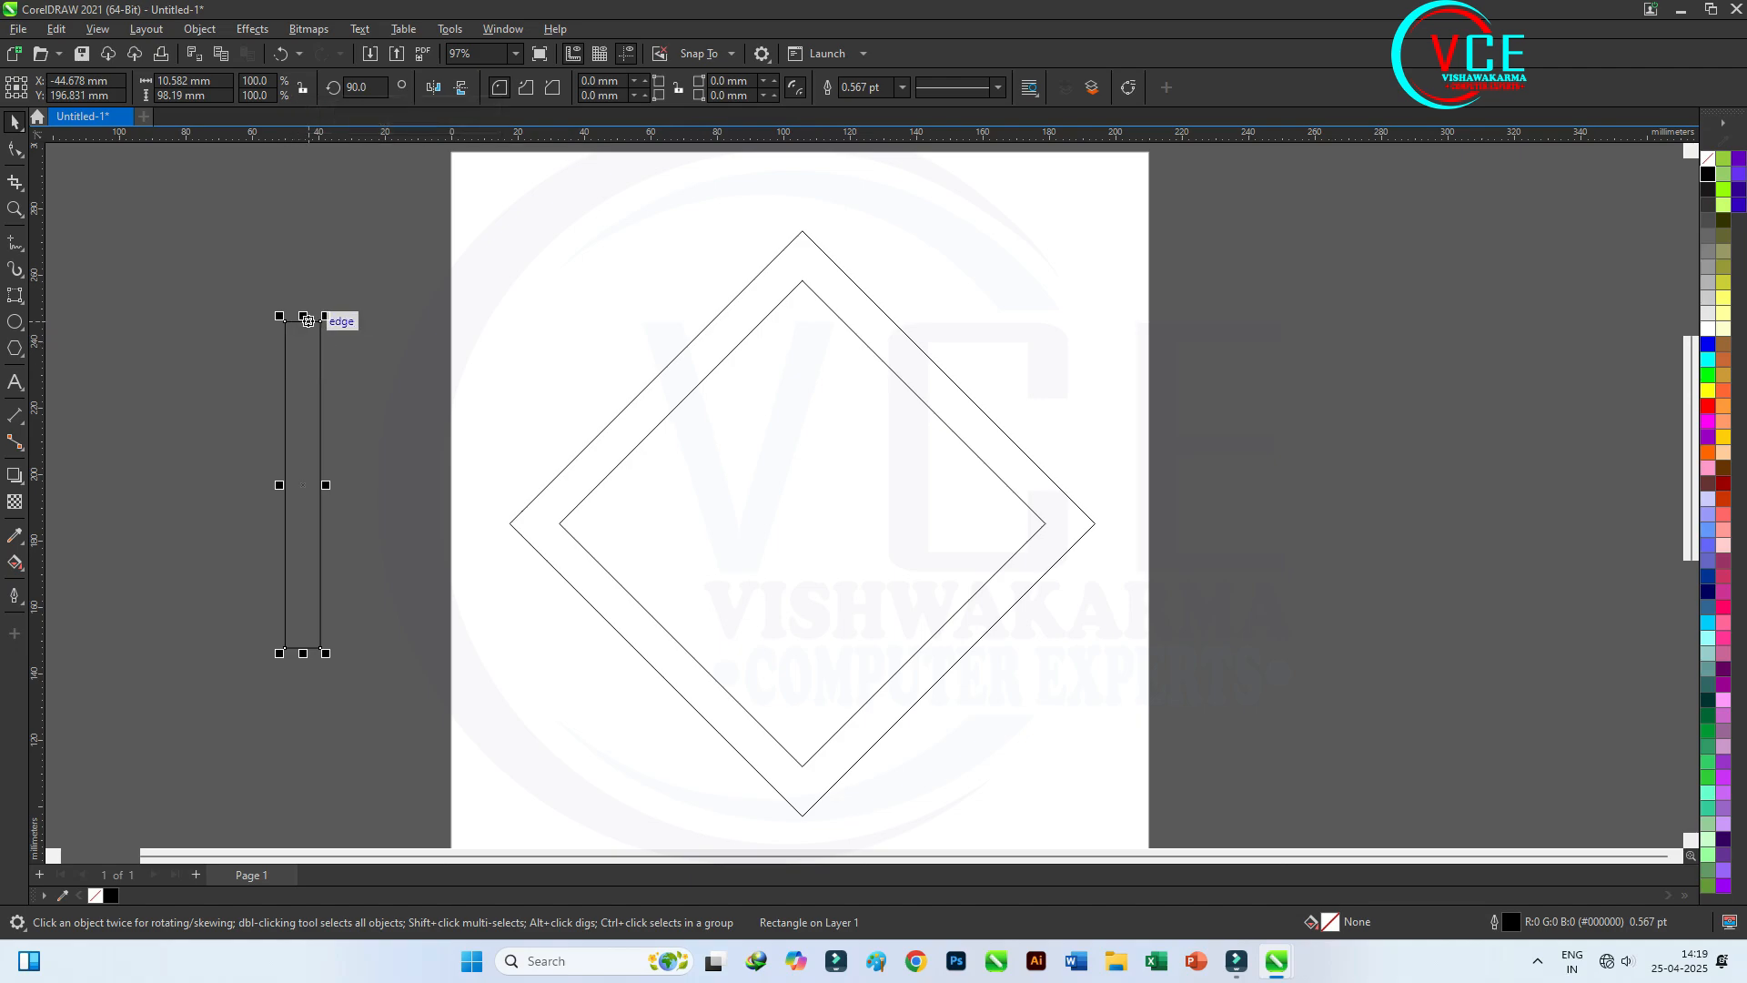
- Stretch the upright rectangle at both ends into a strip about 176.2 mm tall
{"action": "left_click_drag", "start_coordinate": [303, 315], "coordinate": [303, 196]}
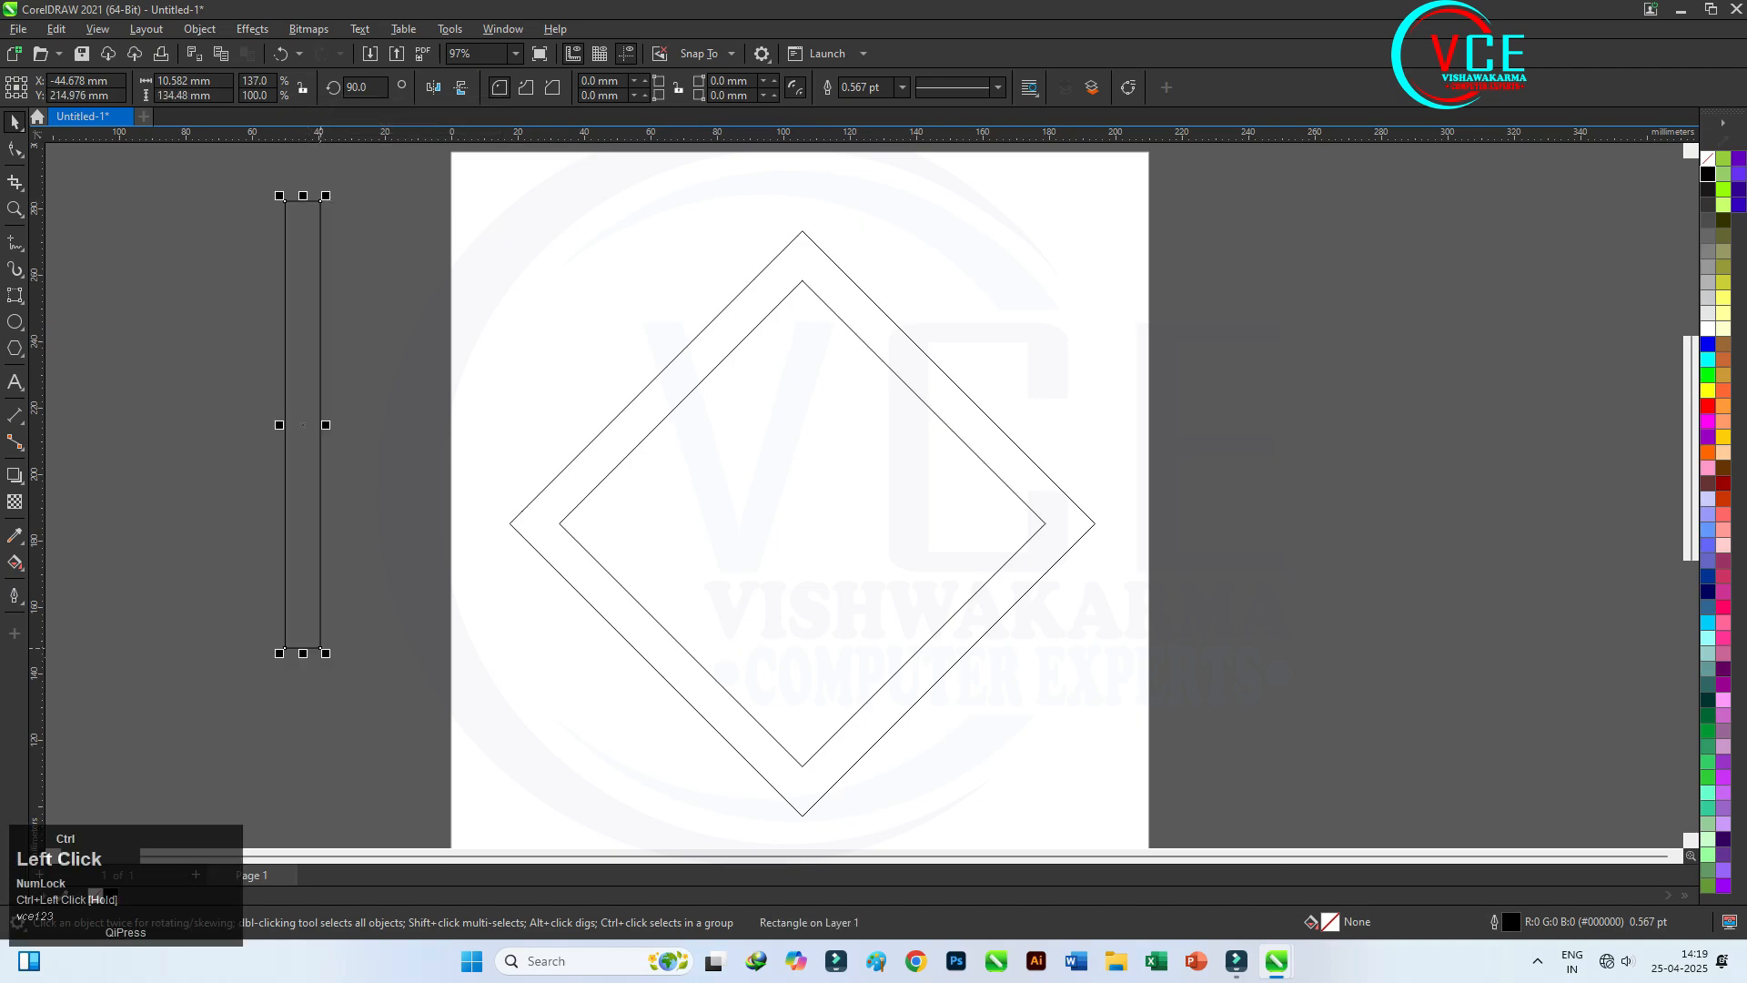
{"action": "left_click_drag", "start_coordinate": [303, 653], "coordinate": [303, 791]}
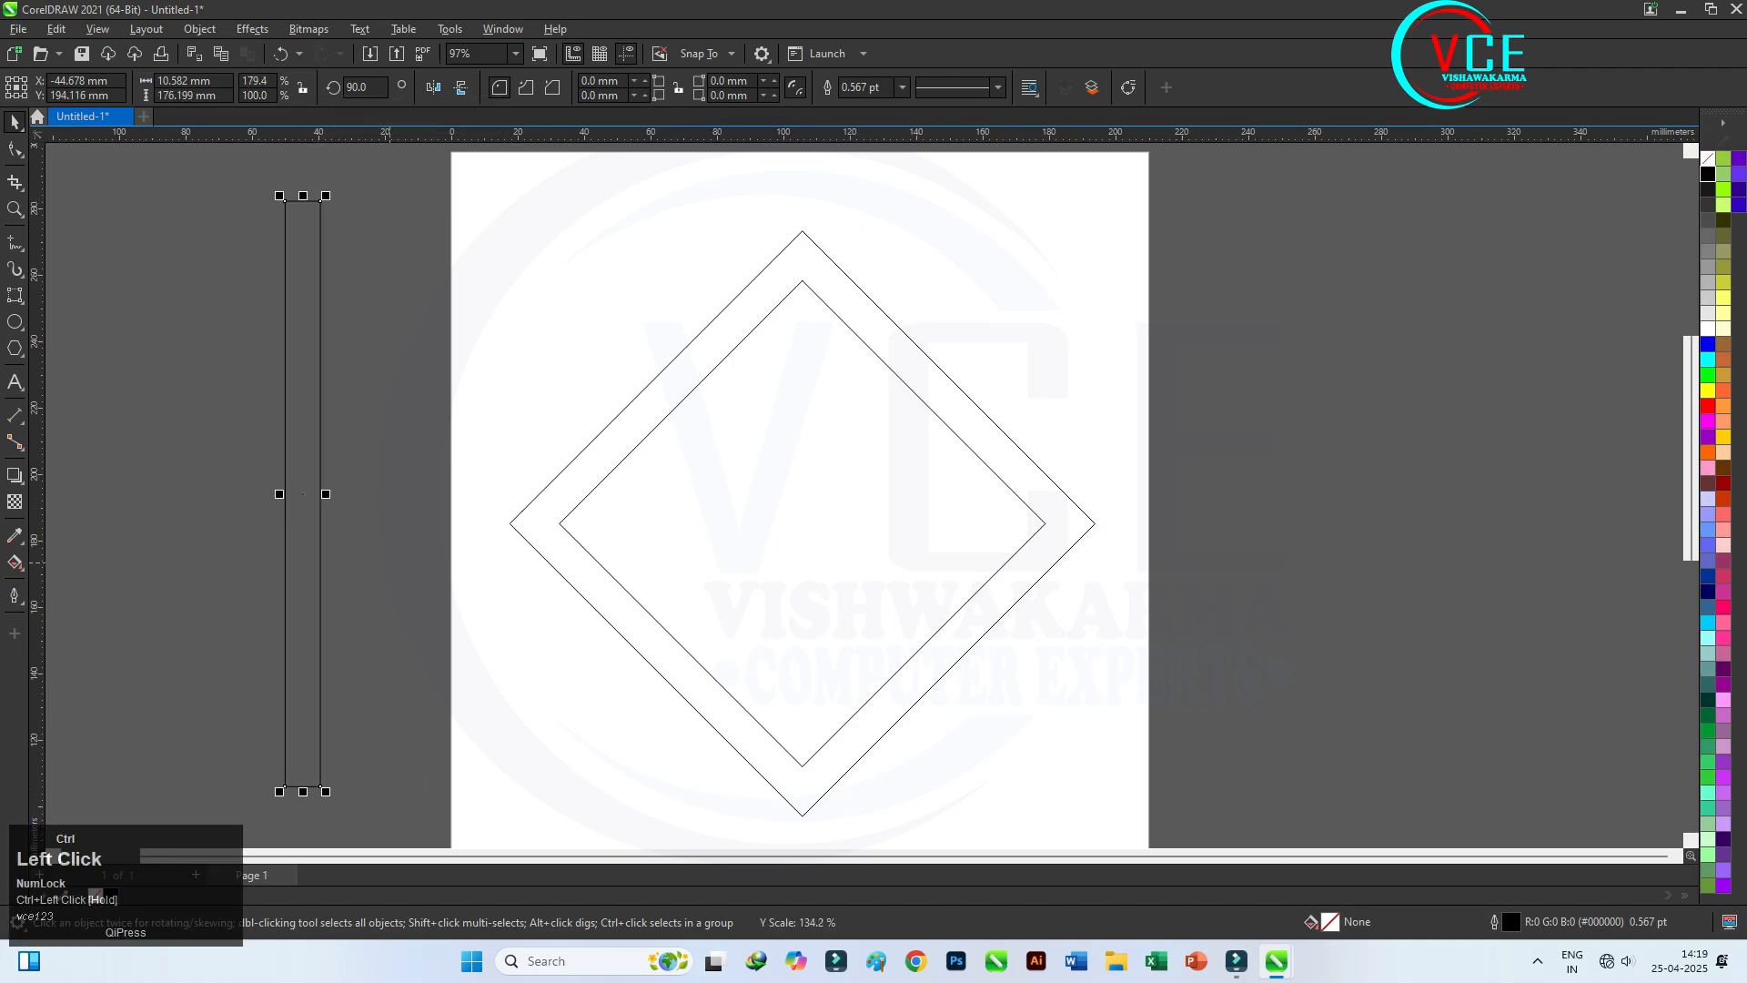
- Duplicate the tall strip flush against its right edge and narrow the copy to about 5.9 mm wide
{"action": "scroll", "coordinate": [380, 381], "scroll_direction": "up", "scroll_amount": 3}
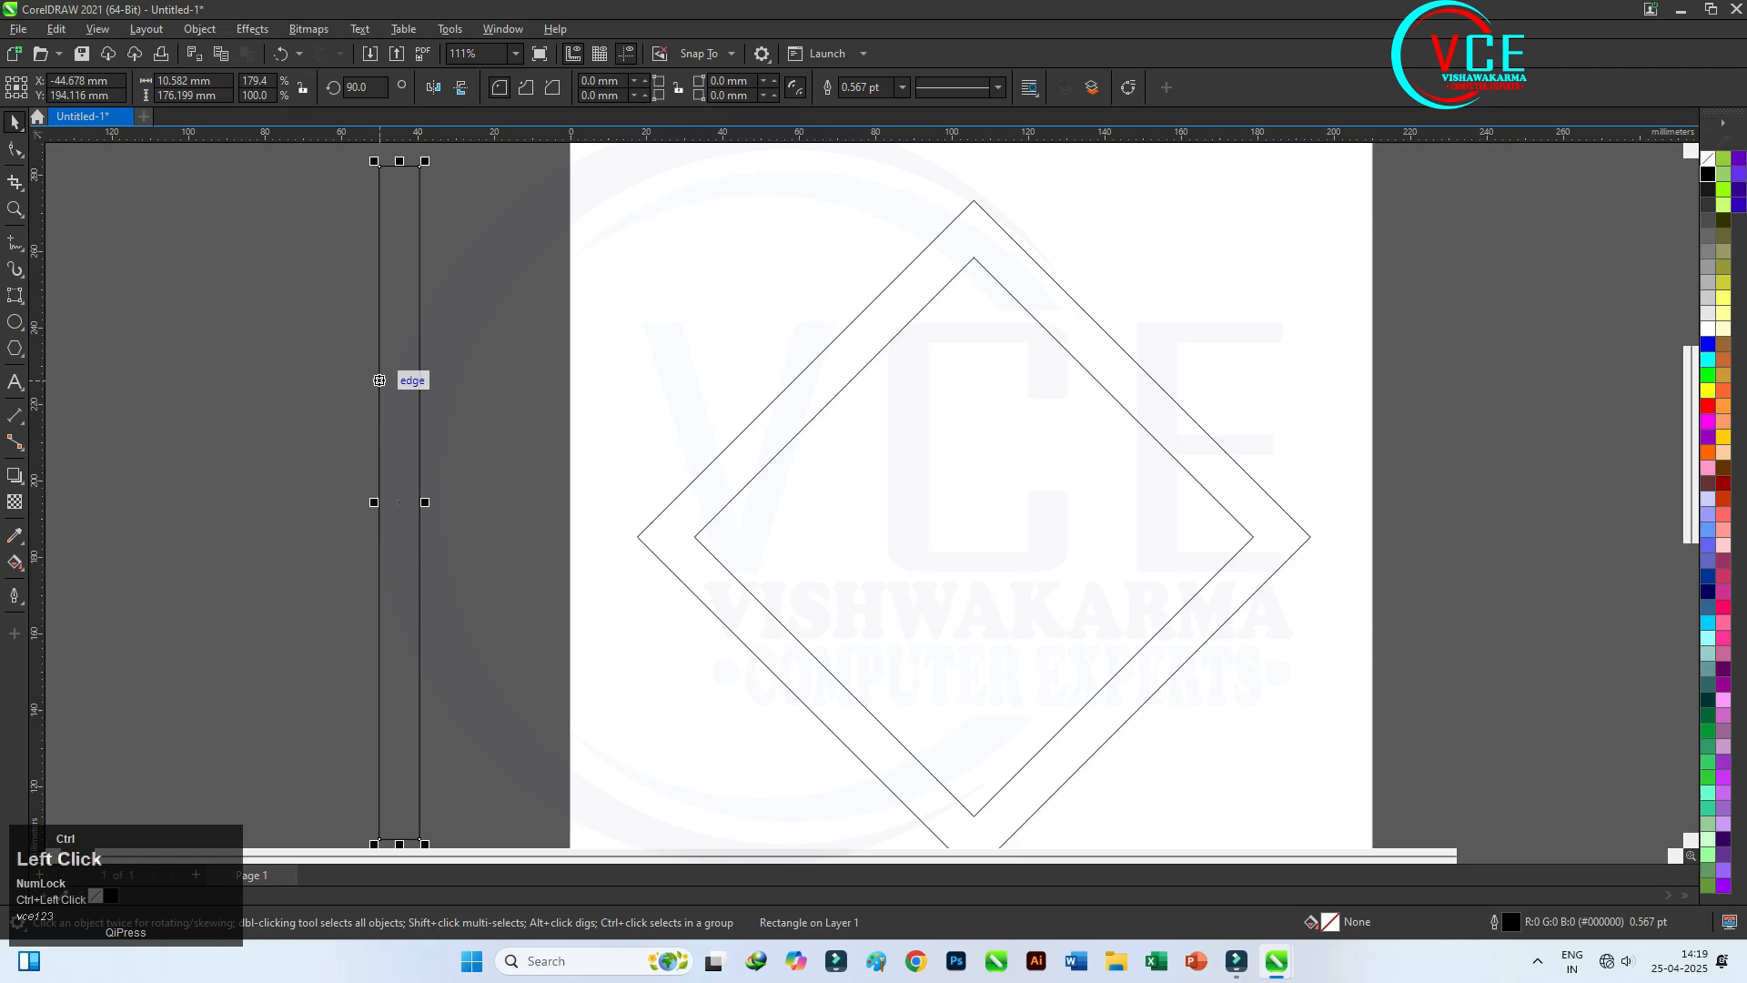
{"action": "left_click_drag", "start_coordinate": [379, 381], "coordinate": [419, 352]}
{"action": "key", "text": "ctrl+z"}
{"action": "right_click", "coordinate": [420, 352]}
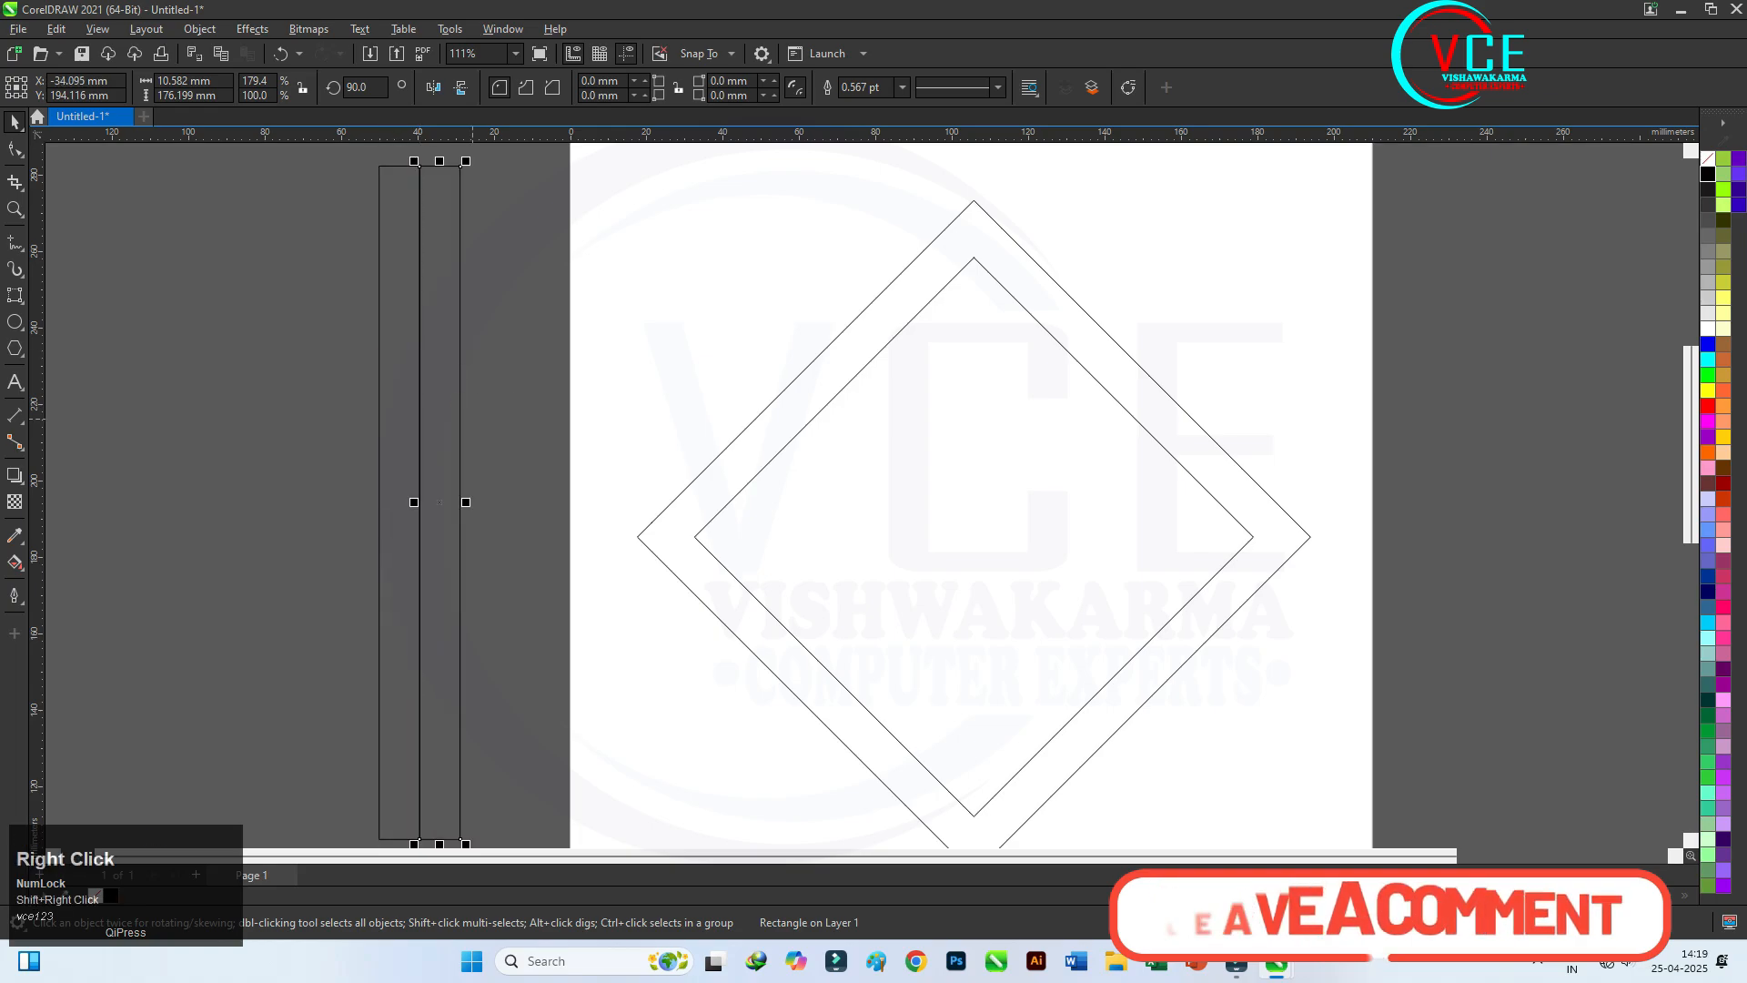
{"action": "scroll", "coordinate": [459, 499], "scroll_direction": "up", "scroll_amount": 1}
{"action": "left_click_drag", "start_coordinate": [494, 480], "coordinate": [459, 480]}
{"action": "scroll", "coordinate": [459, 480], "scroll_direction": "down", "scroll_amount": 1}
{"action": "scroll", "coordinate": [414, 411], "scroll_direction": "down", "scroll_amount": 1}
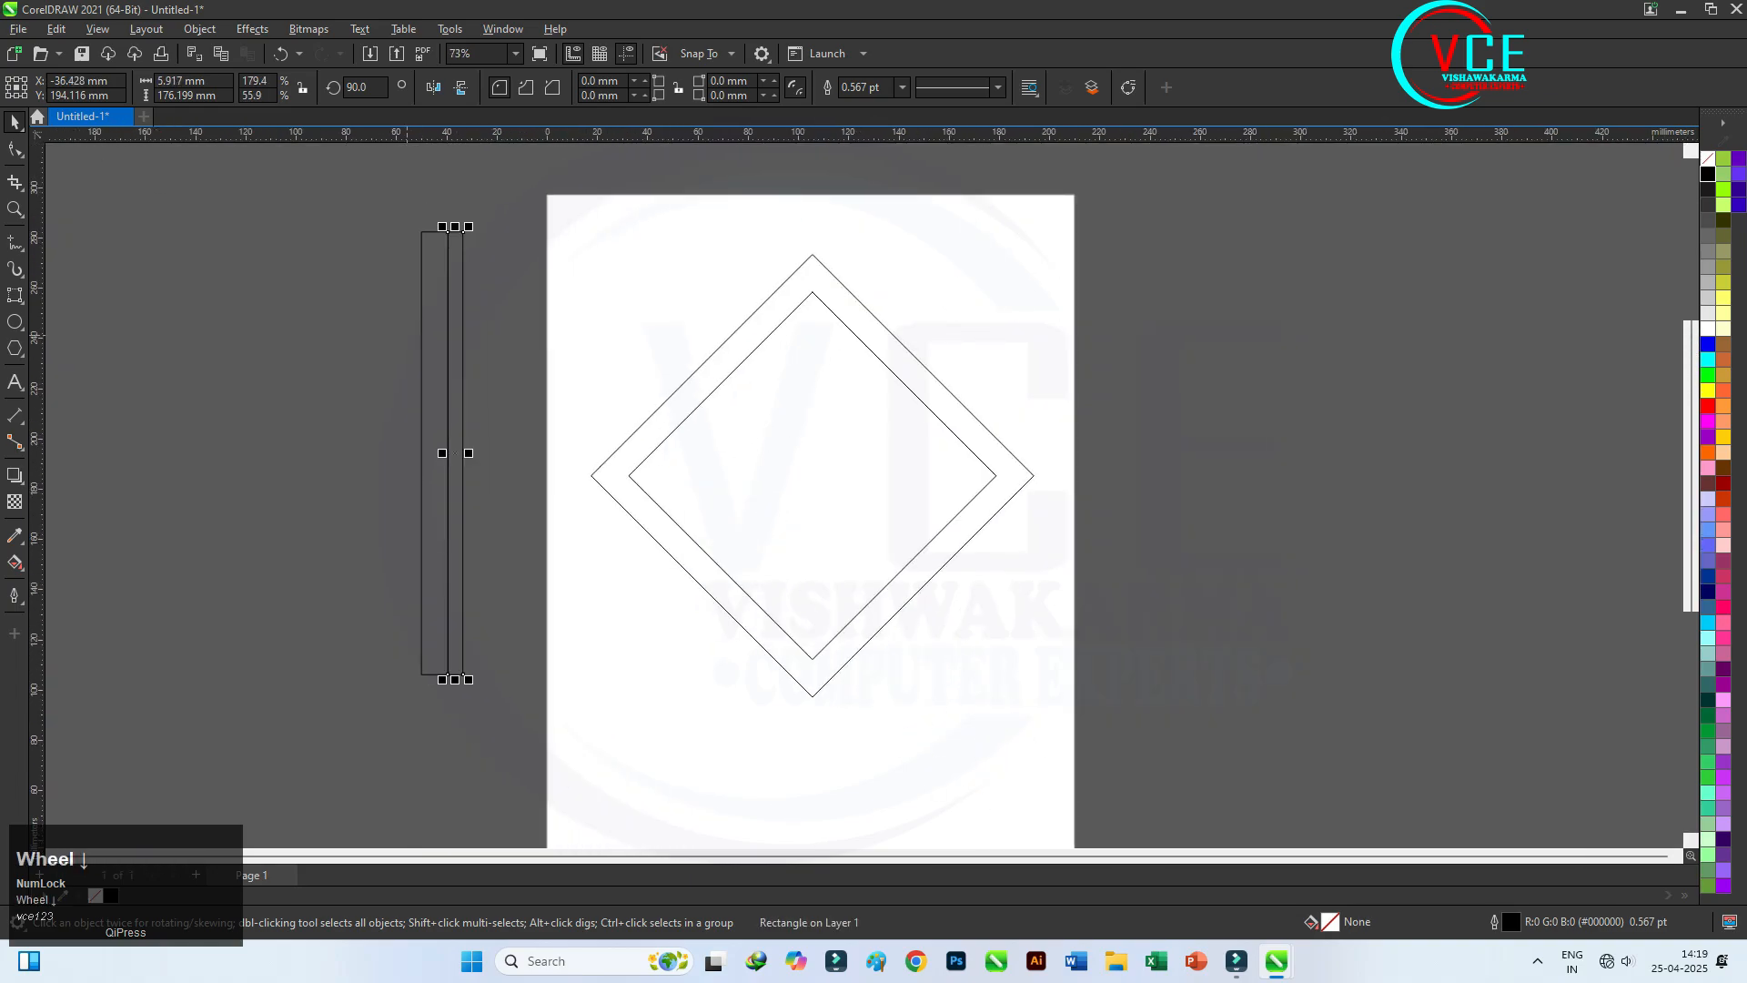
- Copy the wide strip to the right of the narrow one, and place another narrow-and-wide pair flush beside it
{"action": "left_click_drag", "start_coordinate": [421, 293], "coordinate": [463, 295]}
{"action": "right_click", "coordinate": [463, 295]}
{"action": "left_click_drag", "start_coordinate": [546, 202], "coordinate": [445, 713]}
{"action": "left_click_drag", "start_coordinate": [447, 360], "coordinate": [489, 360]}
{"action": "right_click", "coordinate": [490, 360]}
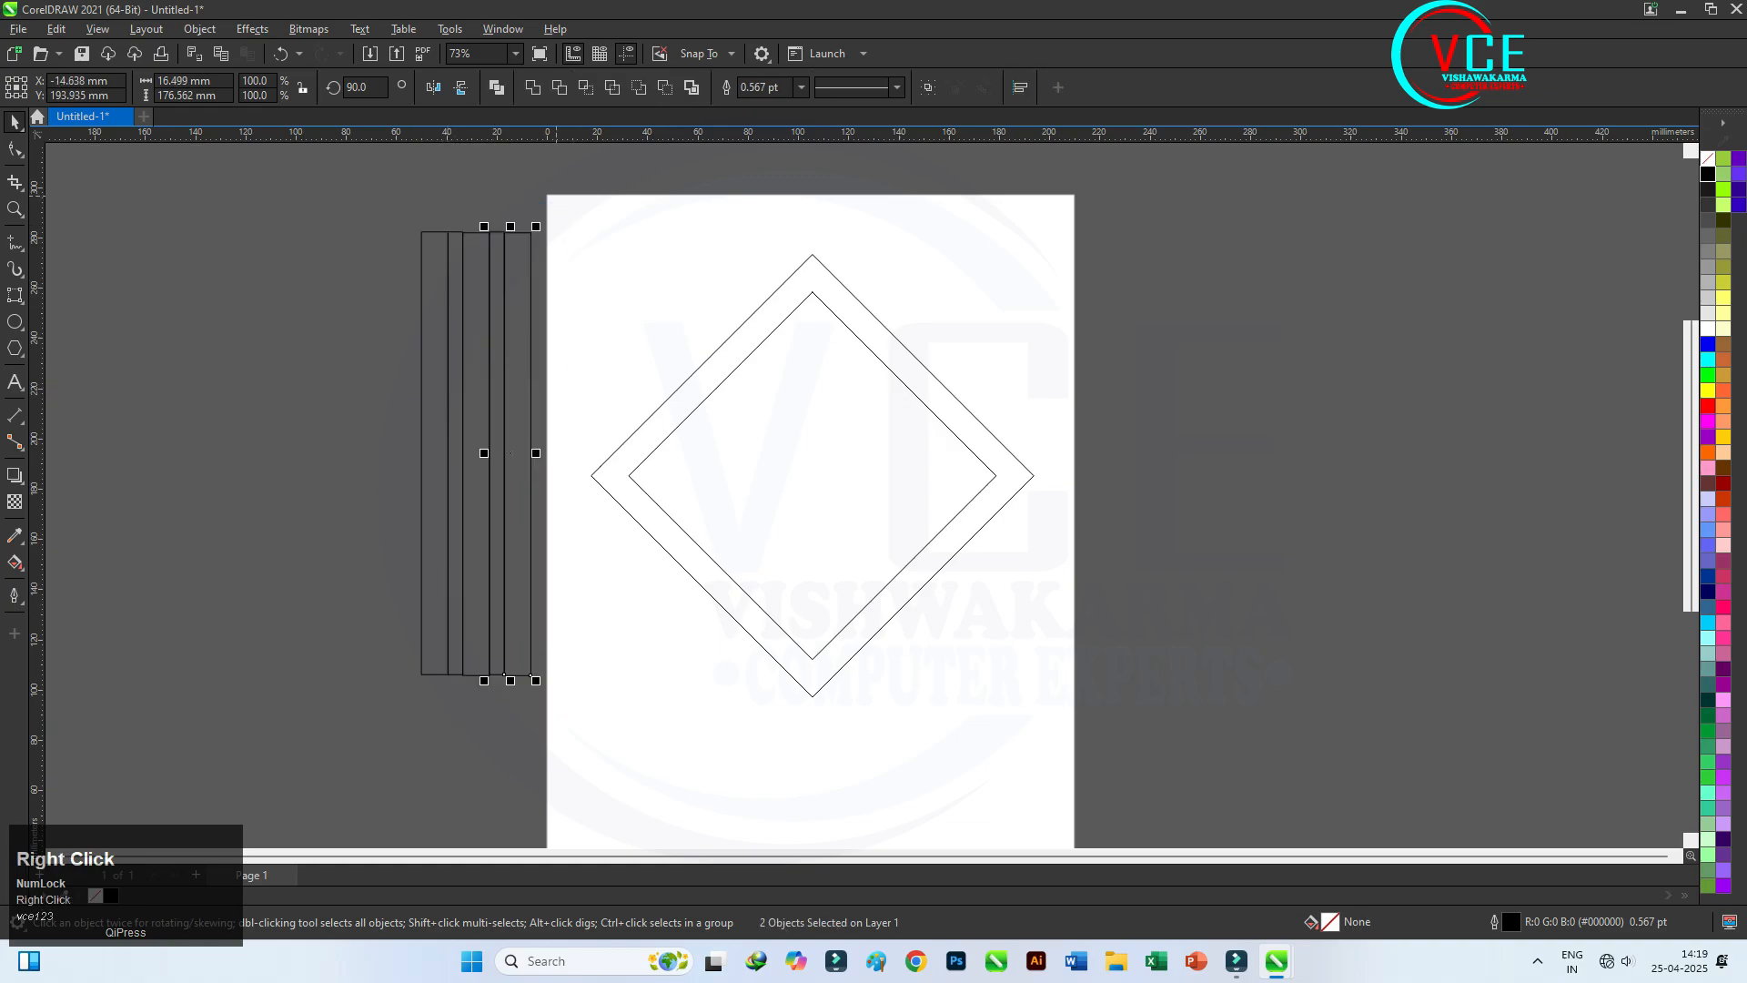
- Extend the row leftward with flush copies of the narrow and wide strips, forming nine alternating strips
{"action": "left_click_drag", "start_coordinate": [518, 186], "coordinate": [460, 703]}
{"action": "left_click_drag", "start_coordinate": [504, 392], "coordinate": [407, 363]}
{"action": "right_click", "coordinate": [422, 388]}
{"action": "right_click", "coordinate": [407, 363]}
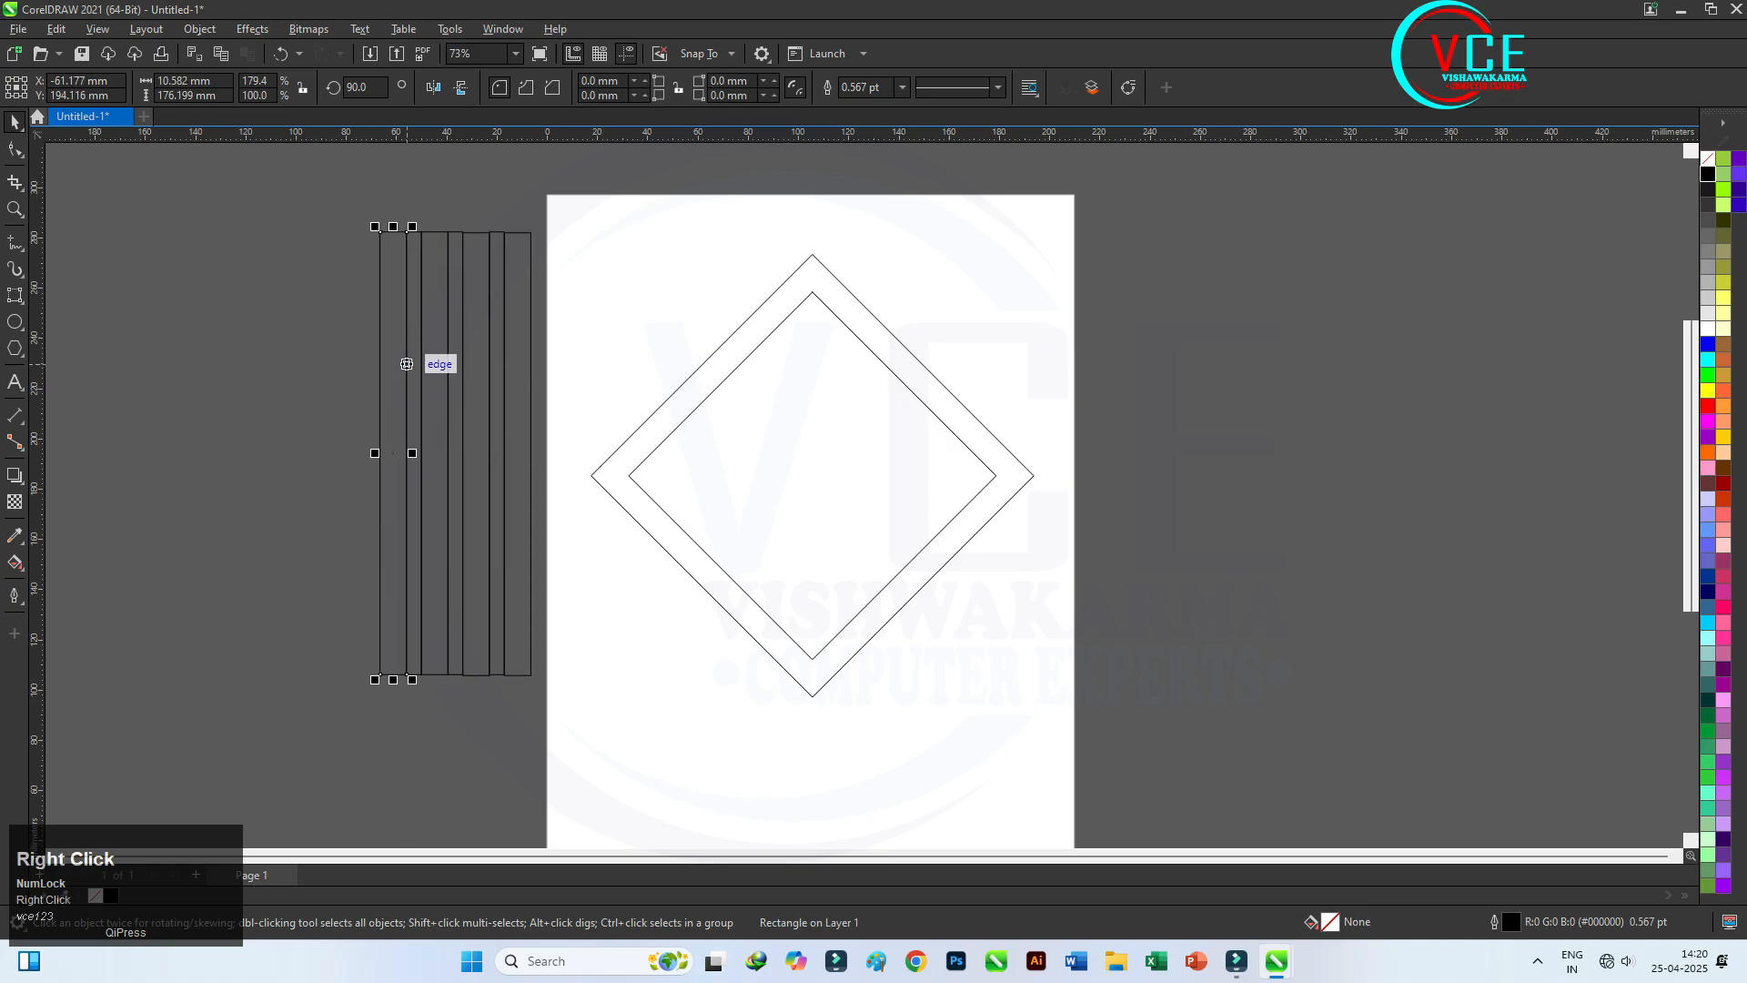
{"action": "left_click_drag", "start_coordinate": [336, 215], "coordinate": [443, 729]}
{"action": "left_click_drag", "start_coordinate": [421, 396], "coordinate": [381, 396]}
{"action": "right_click", "coordinate": [380, 397]}
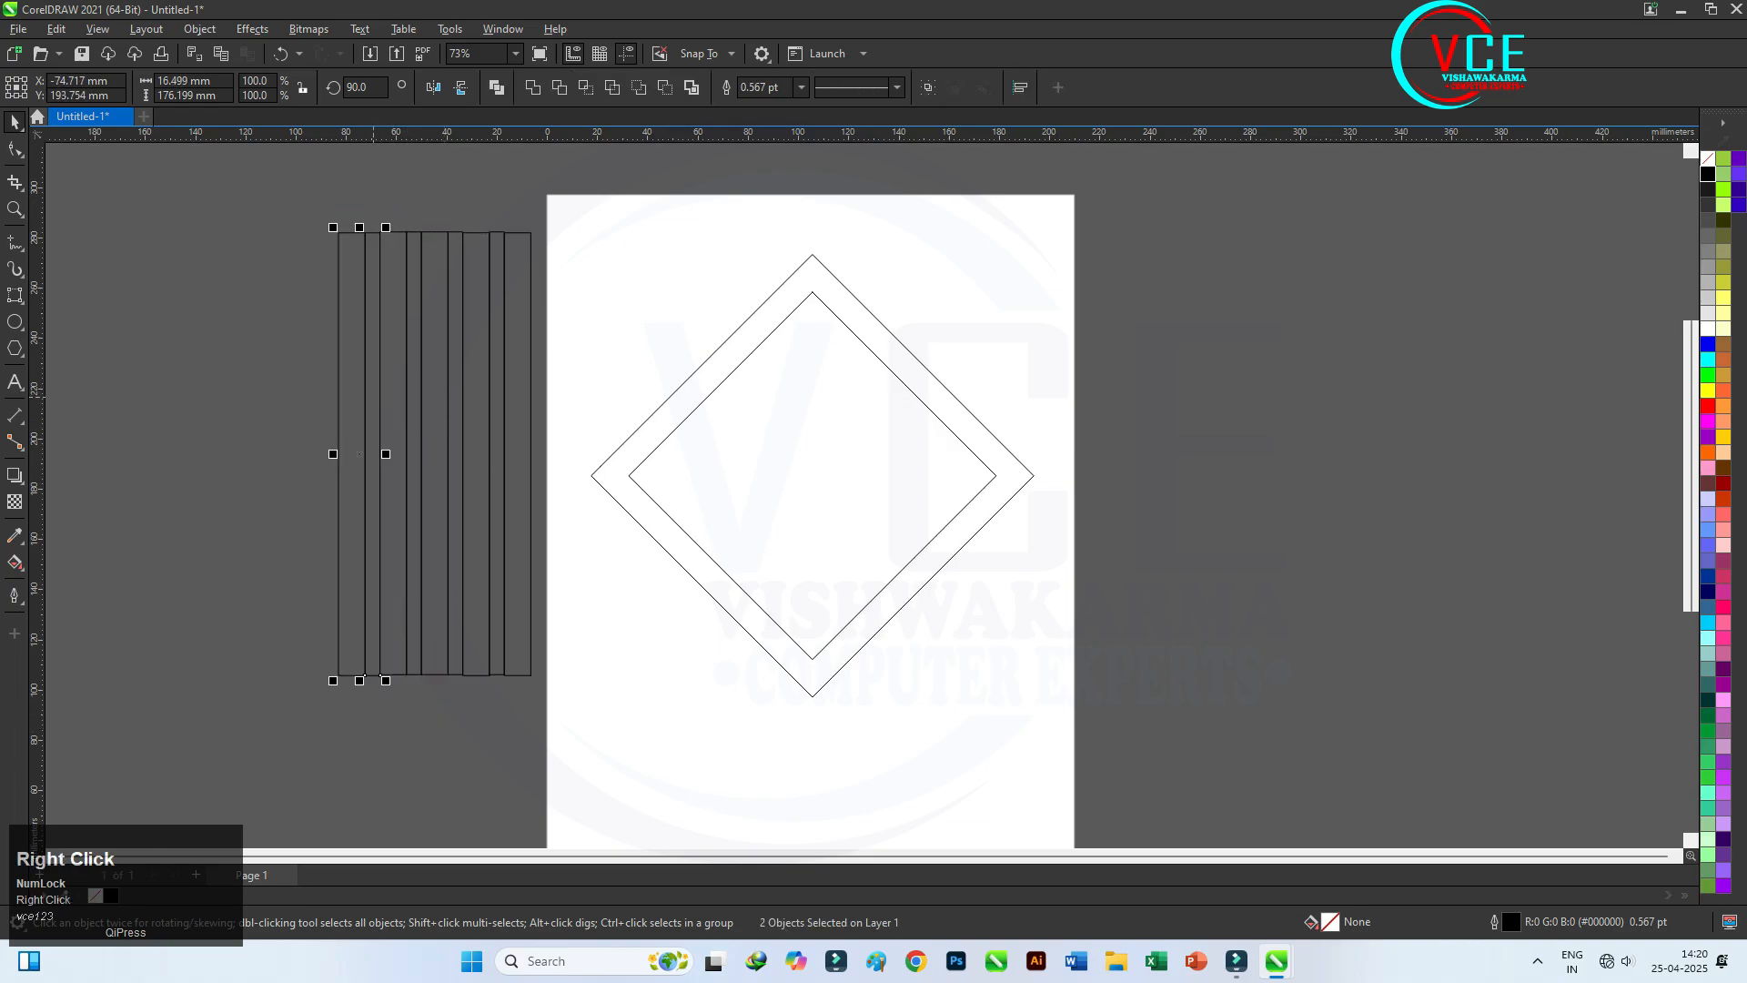
- Select all nine vertical strips and move them so their centre snaps to the centre of the diamonds
{"action": "left_click", "coordinate": [394, 247]}
{"action": "left_click_drag", "start_coordinate": [292, 211], "coordinate": [550, 757]}
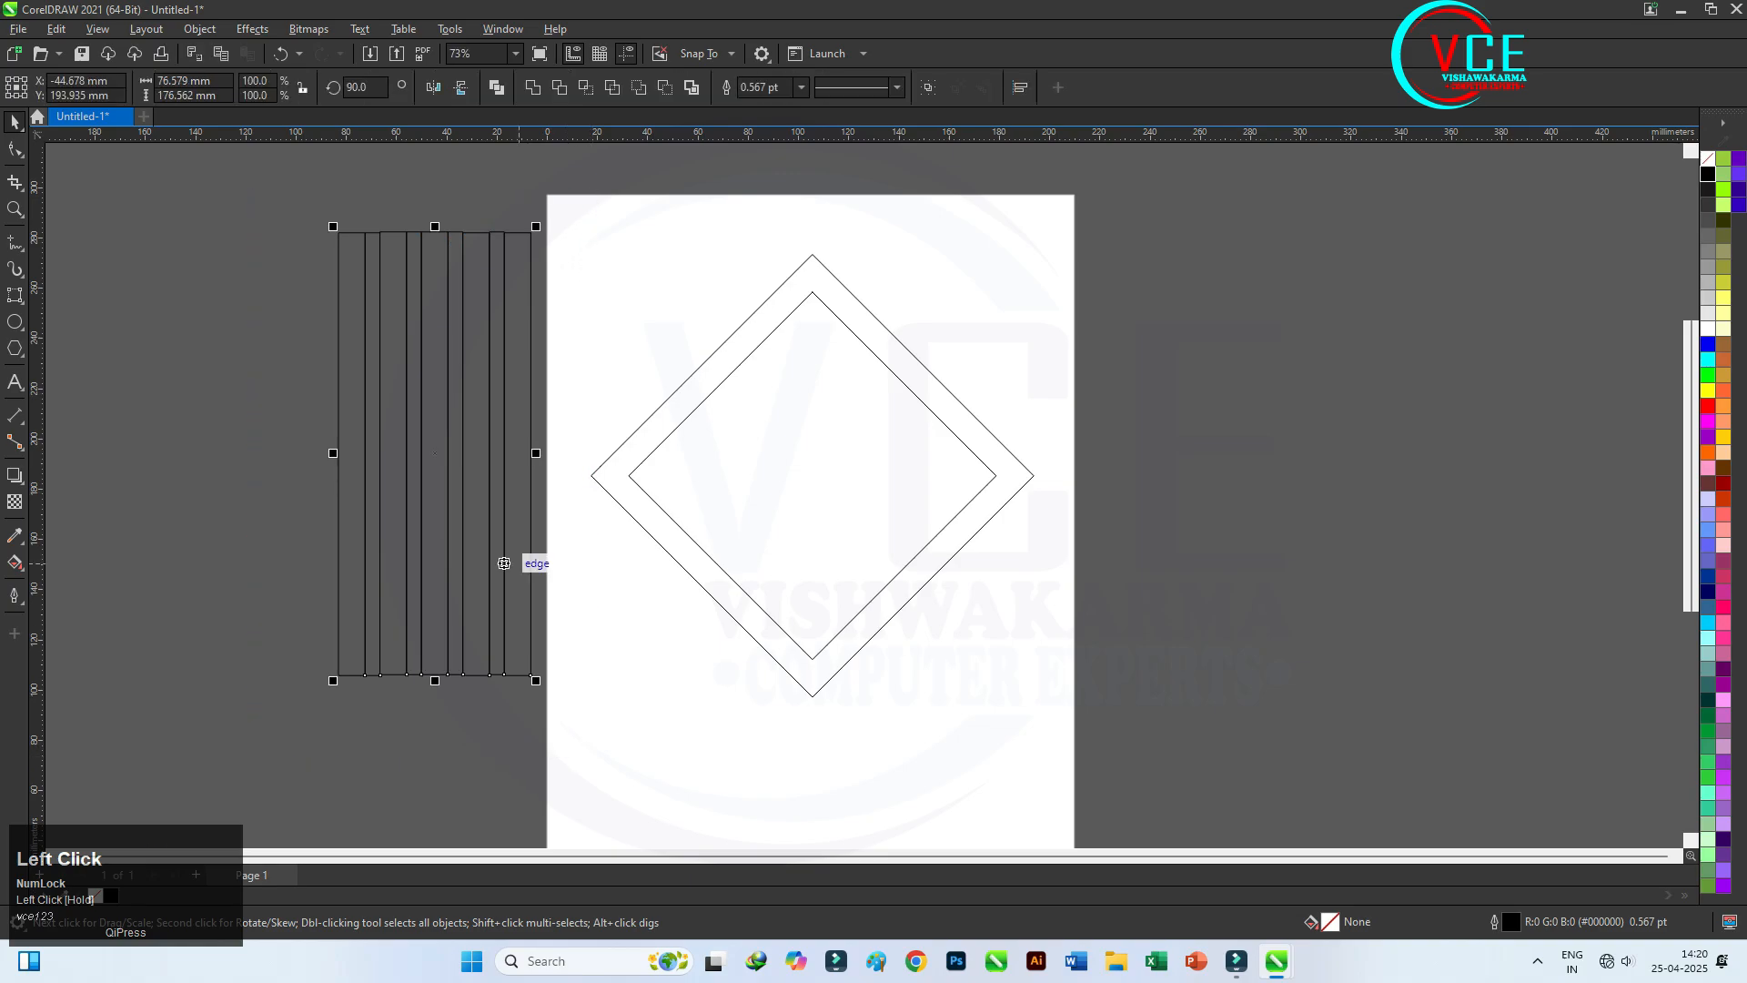
{"action": "left_click_drag", "start_coordinate": [435, 452], "coordinate": [813, 475]}
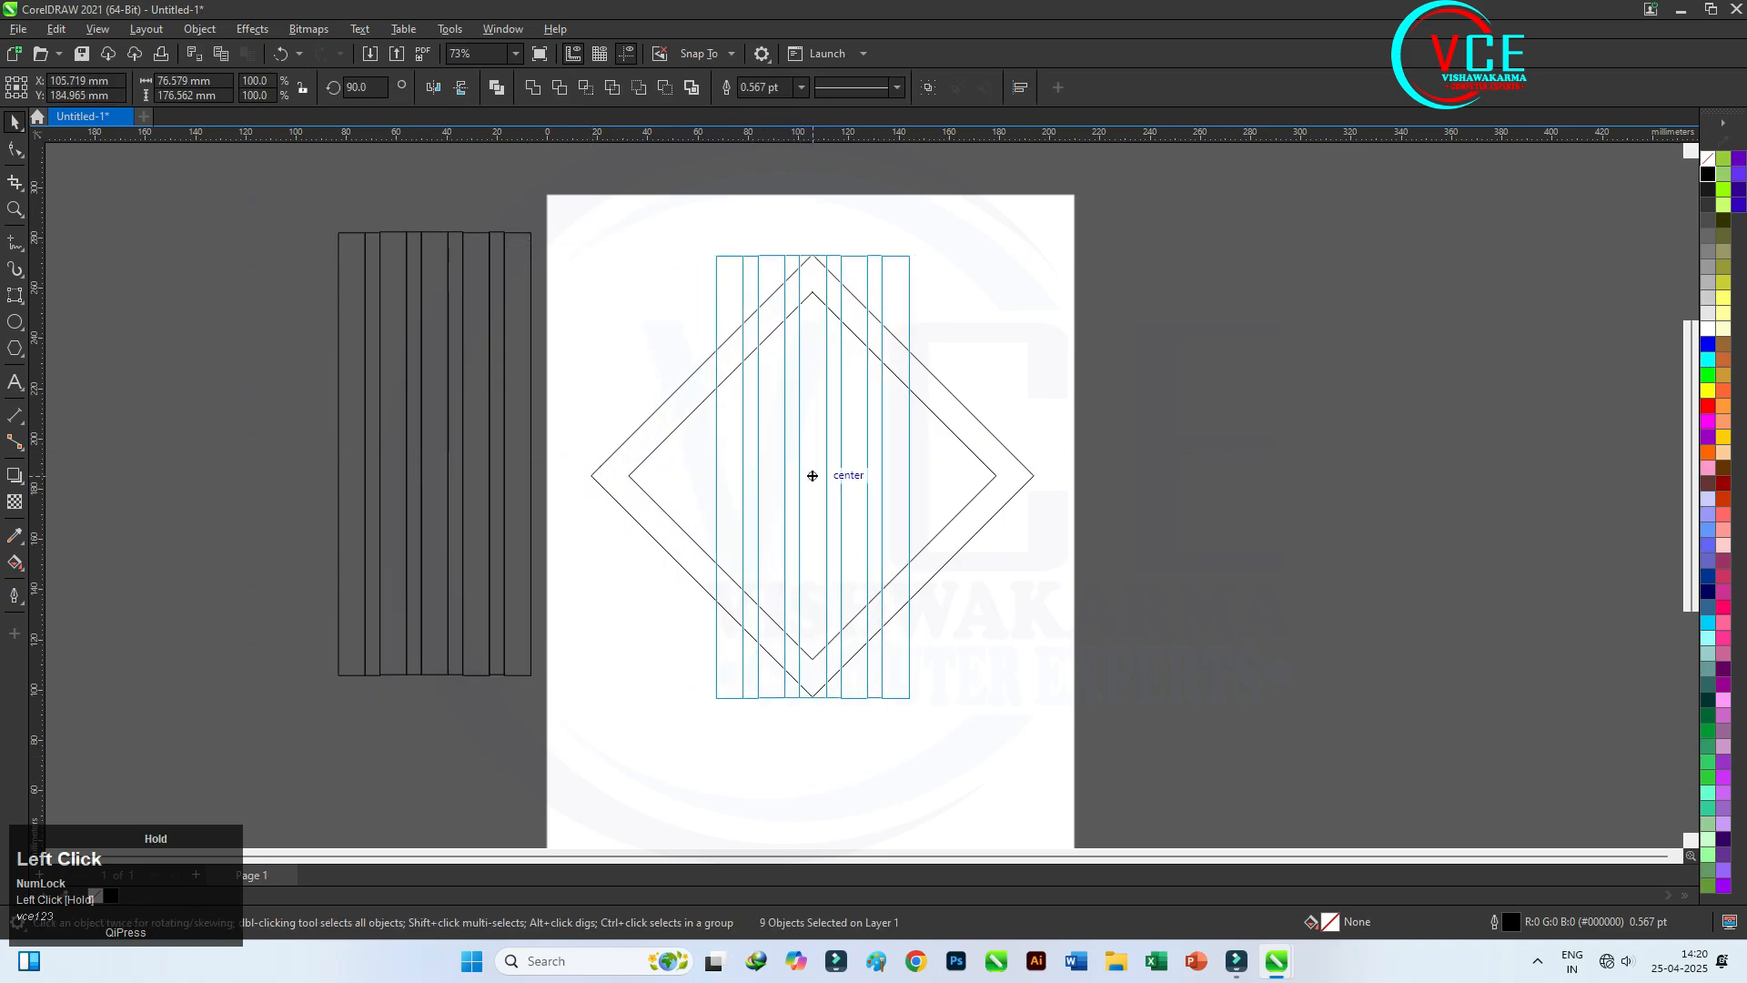
{"action": "left_click_drag", "start_coordinate": [813, 475], "coordinate": [813, 475]}
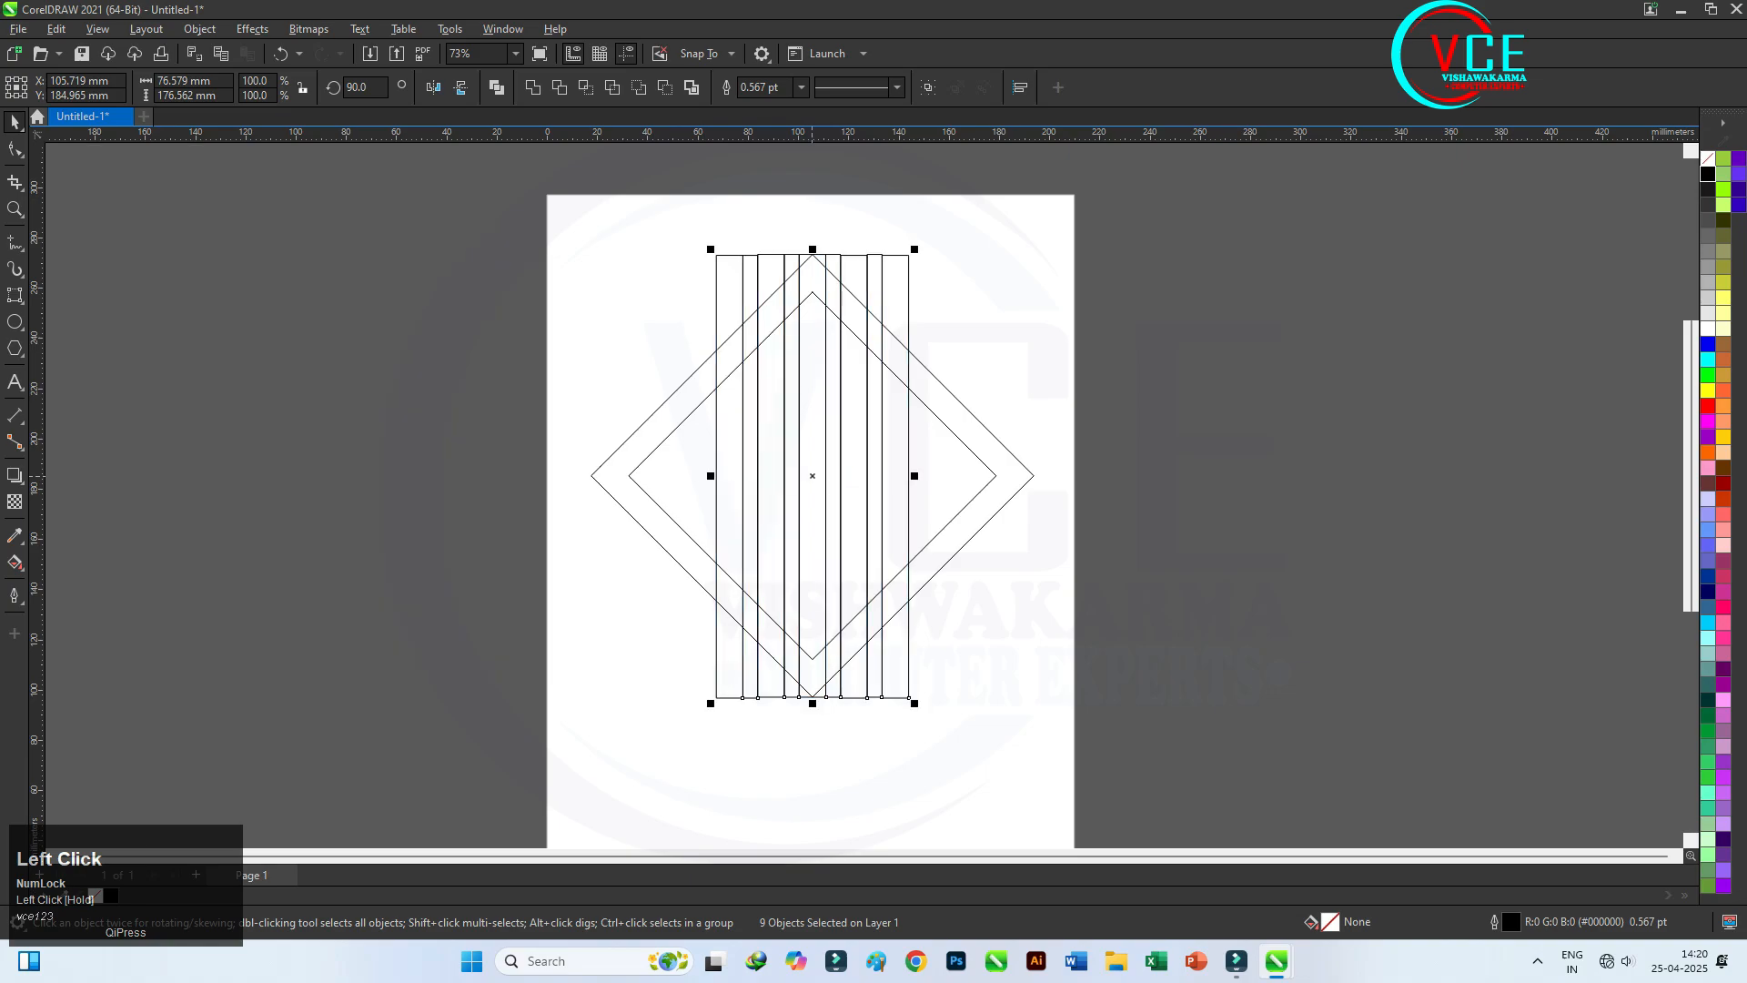
{"action": "scroll", "coordinate": [859, 546], "scroll_direction": "down", "scroll_amount": 1}
{"action": "scroll", "coordinate": [859, 546], "scroll_direction": "up", "scroll_amount": 2}
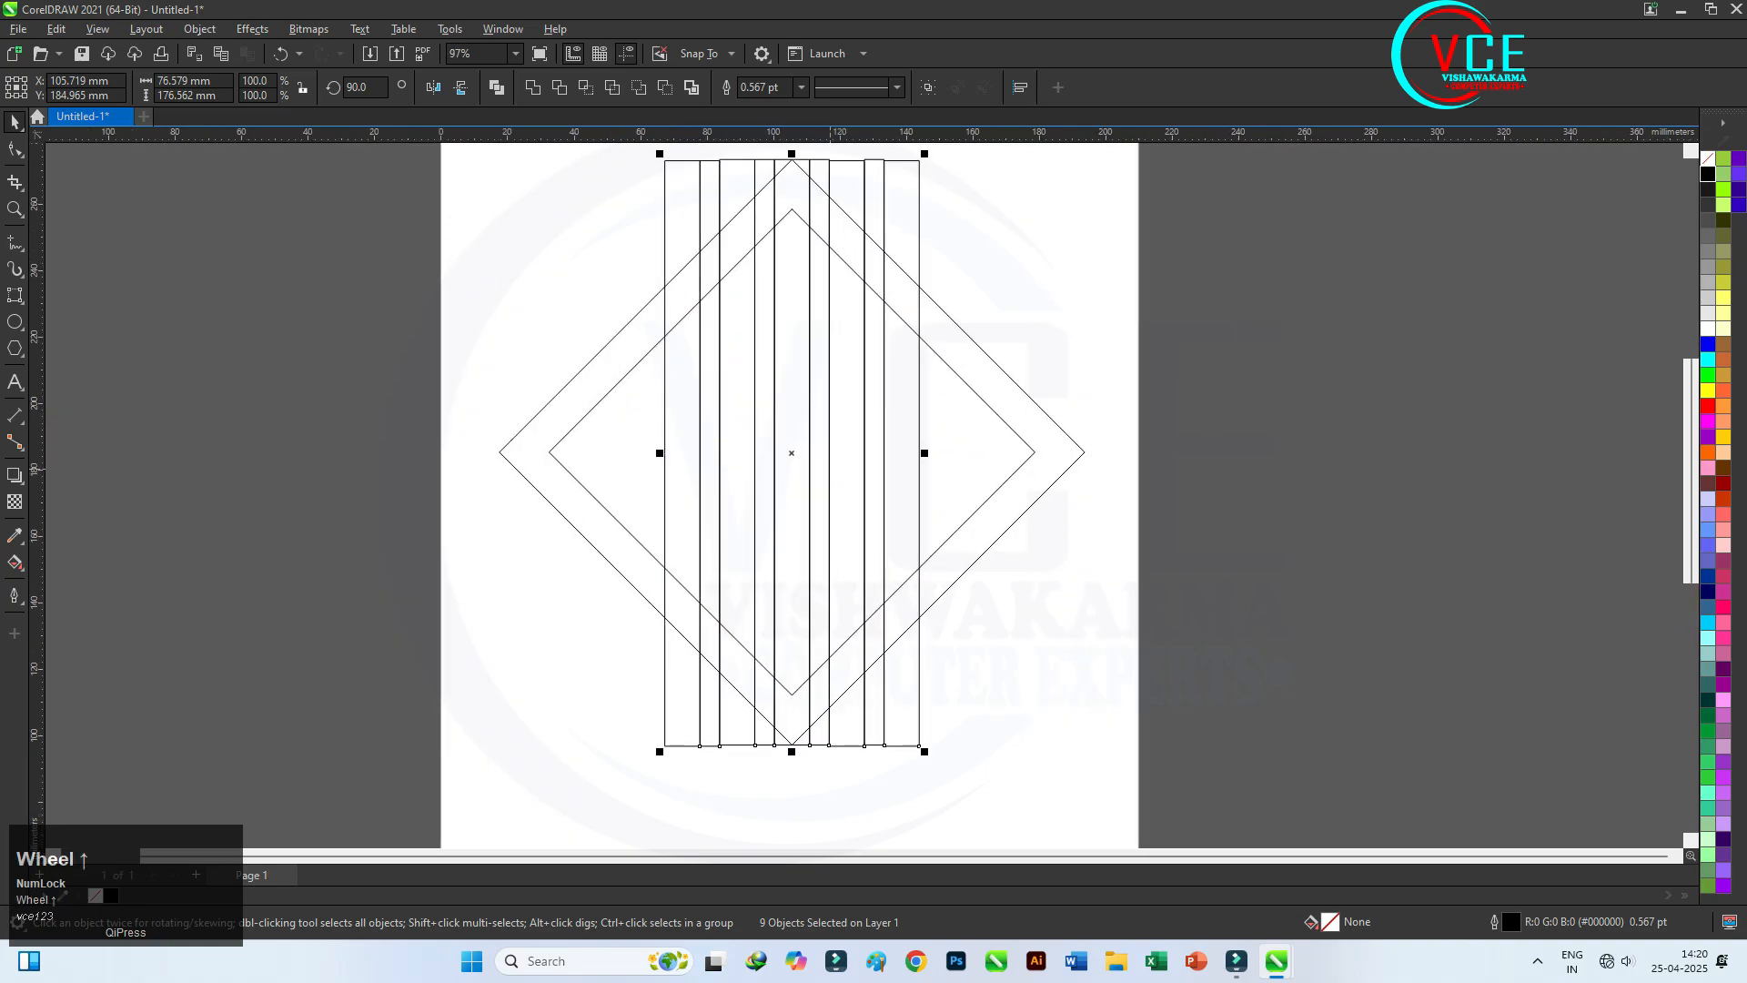
{"action": "left_click", "coordinate": [828, 469]}
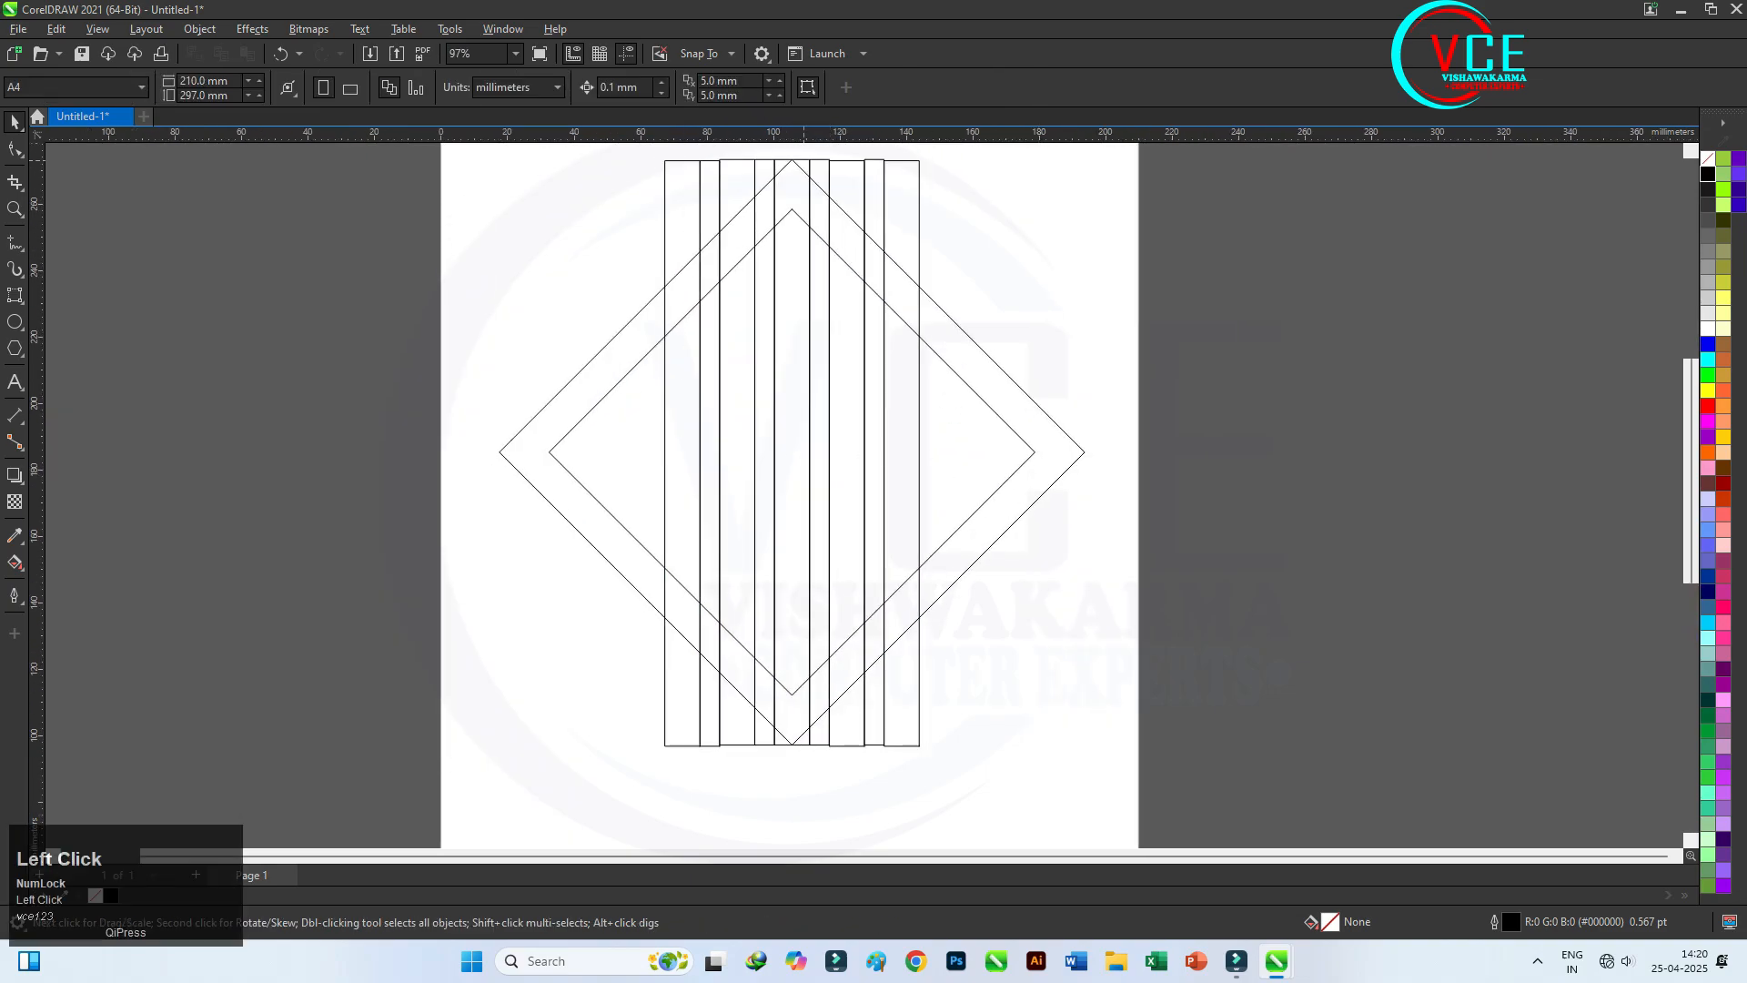
- Rotate the middle vertical strip to lie horizontally across the diamonds' centre, about 169 mm long and 10.2 mm high
{"action": "left_click", "coordinate": [809, 160]}
{"action": "left_click", "coordinate": [809, 160]}
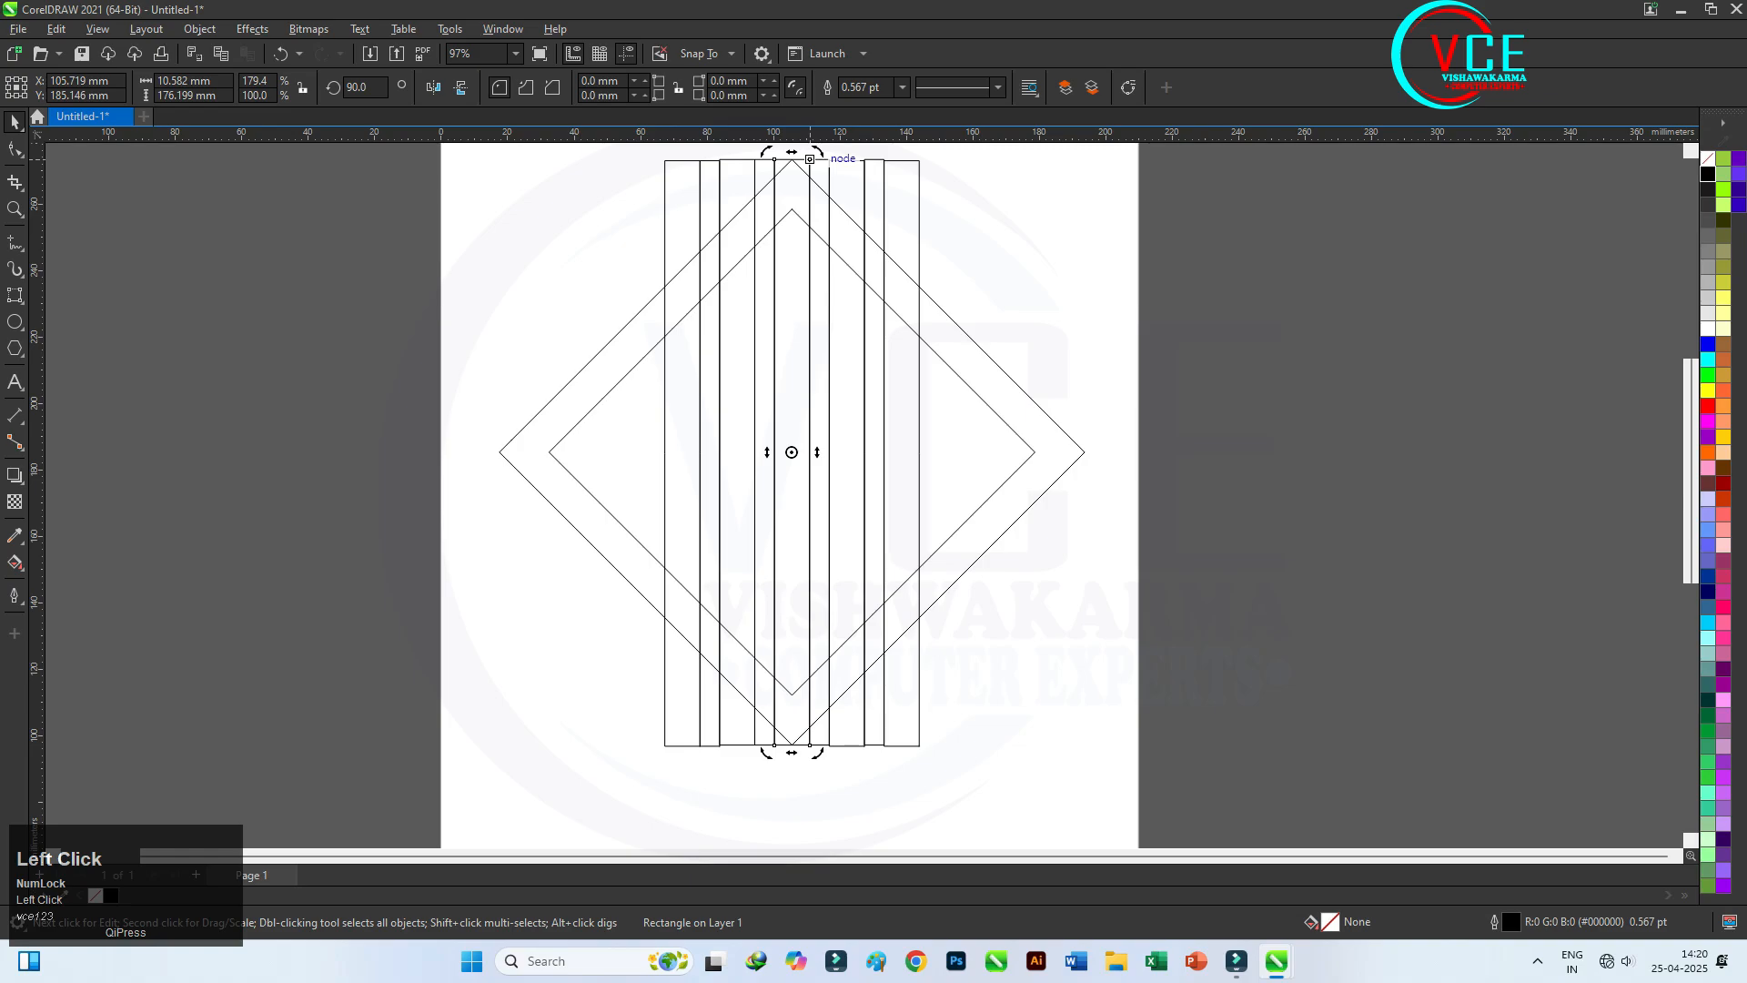
{"action": "left_click_drag", "start_coordinate": [809, 160], "coordinate": [1142, 440]}
{"action": "left_click", "coordinate": [1142, 441]}
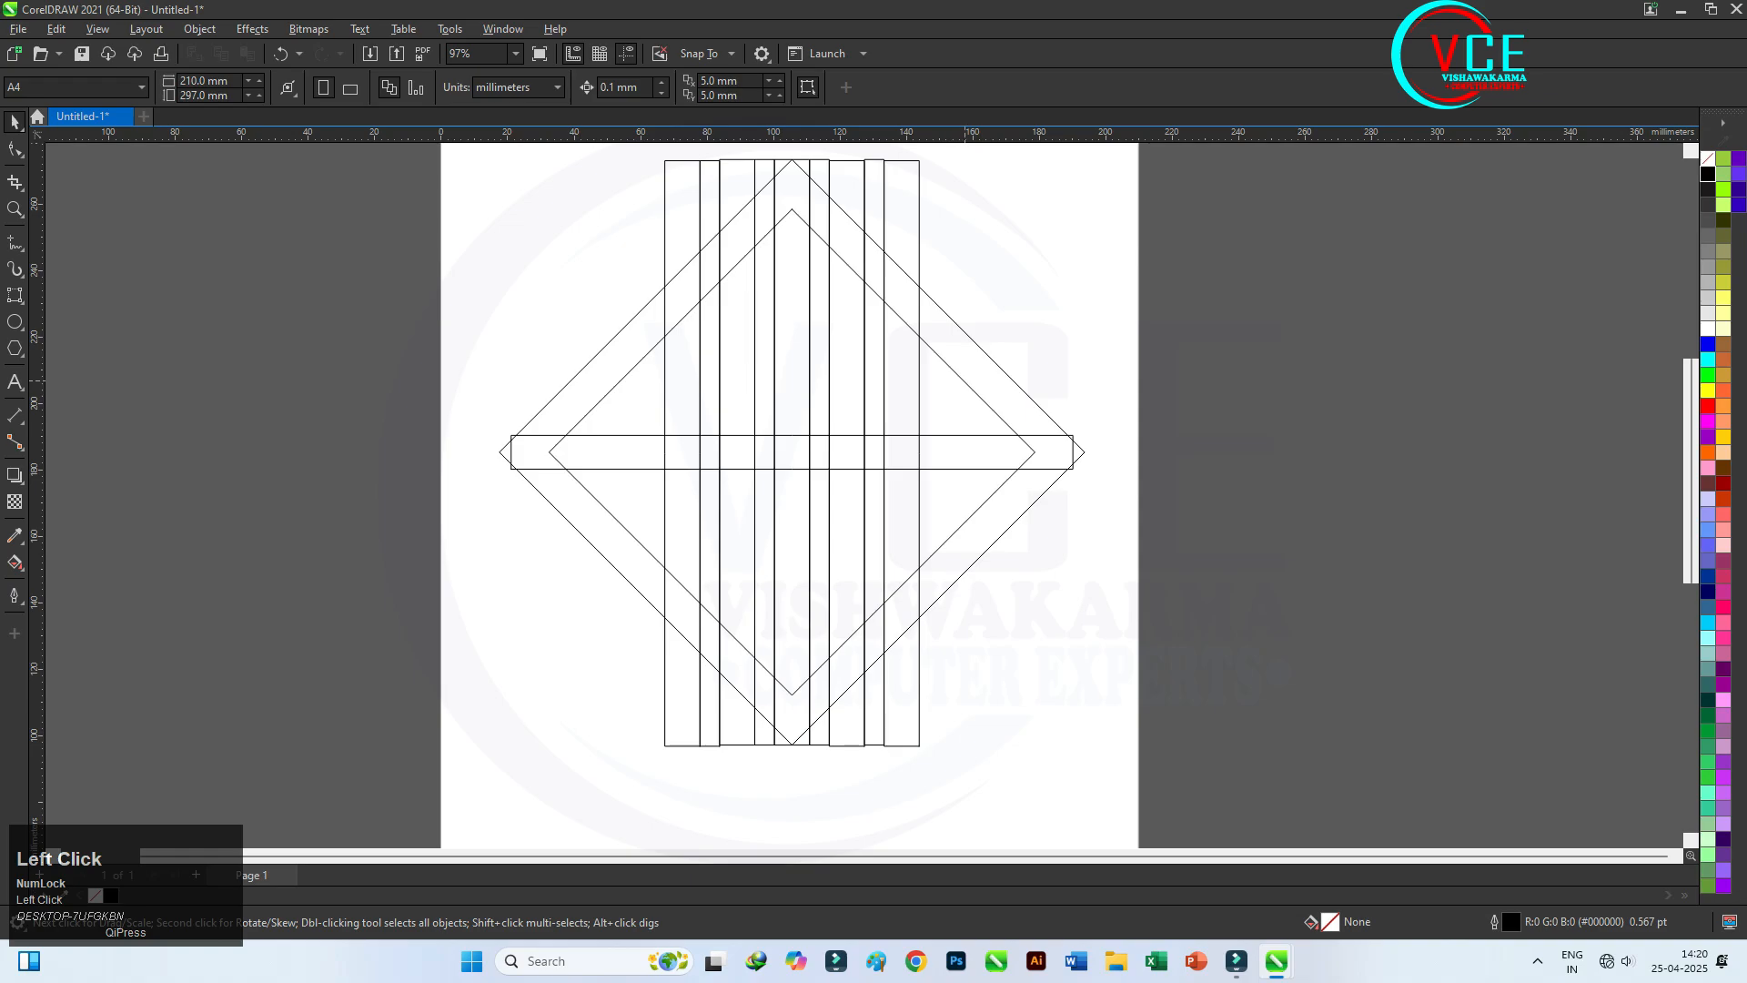
- Break the nested diamond curve apart into separate outer and inner diamonds
{"action": "left_click", "coordinate": [961, 378]}
{"action": "right_click", "coordinate": [962, 380]}
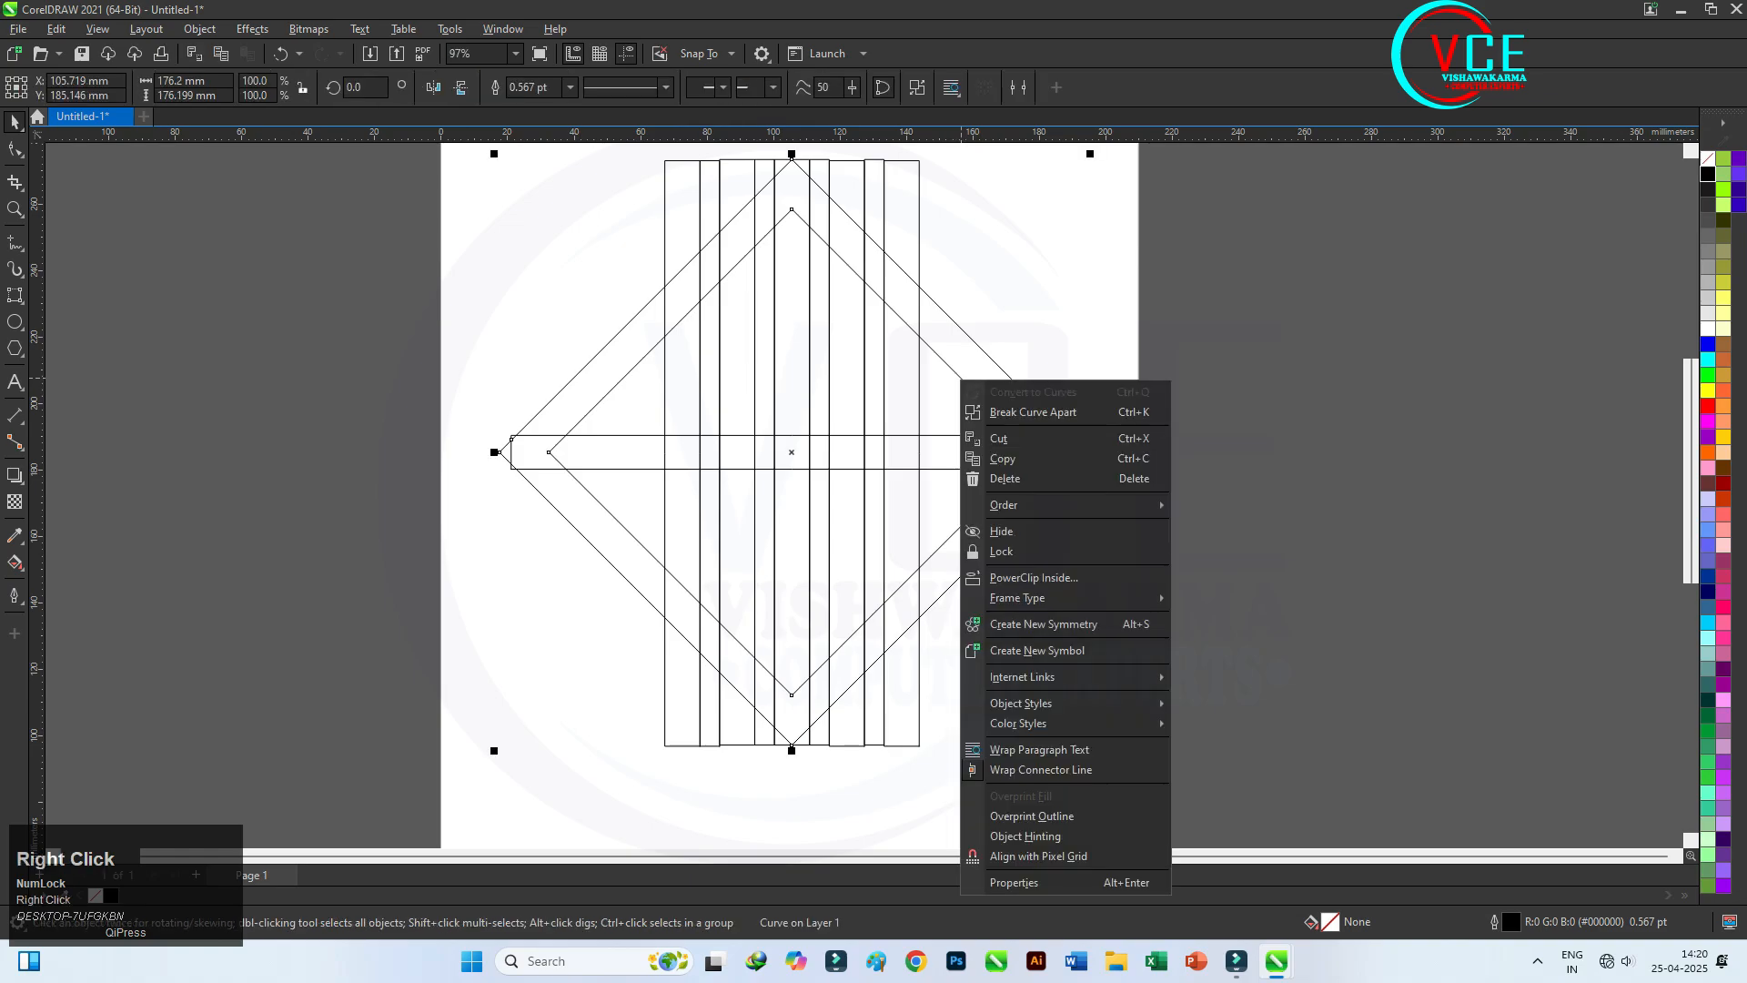
{"action": "left_click", "coordinate": [992, 412]}
{"action": "left_click", "coordinate": [981, 355]}
{"action": "left_click", "coordinate": [945, 366]}
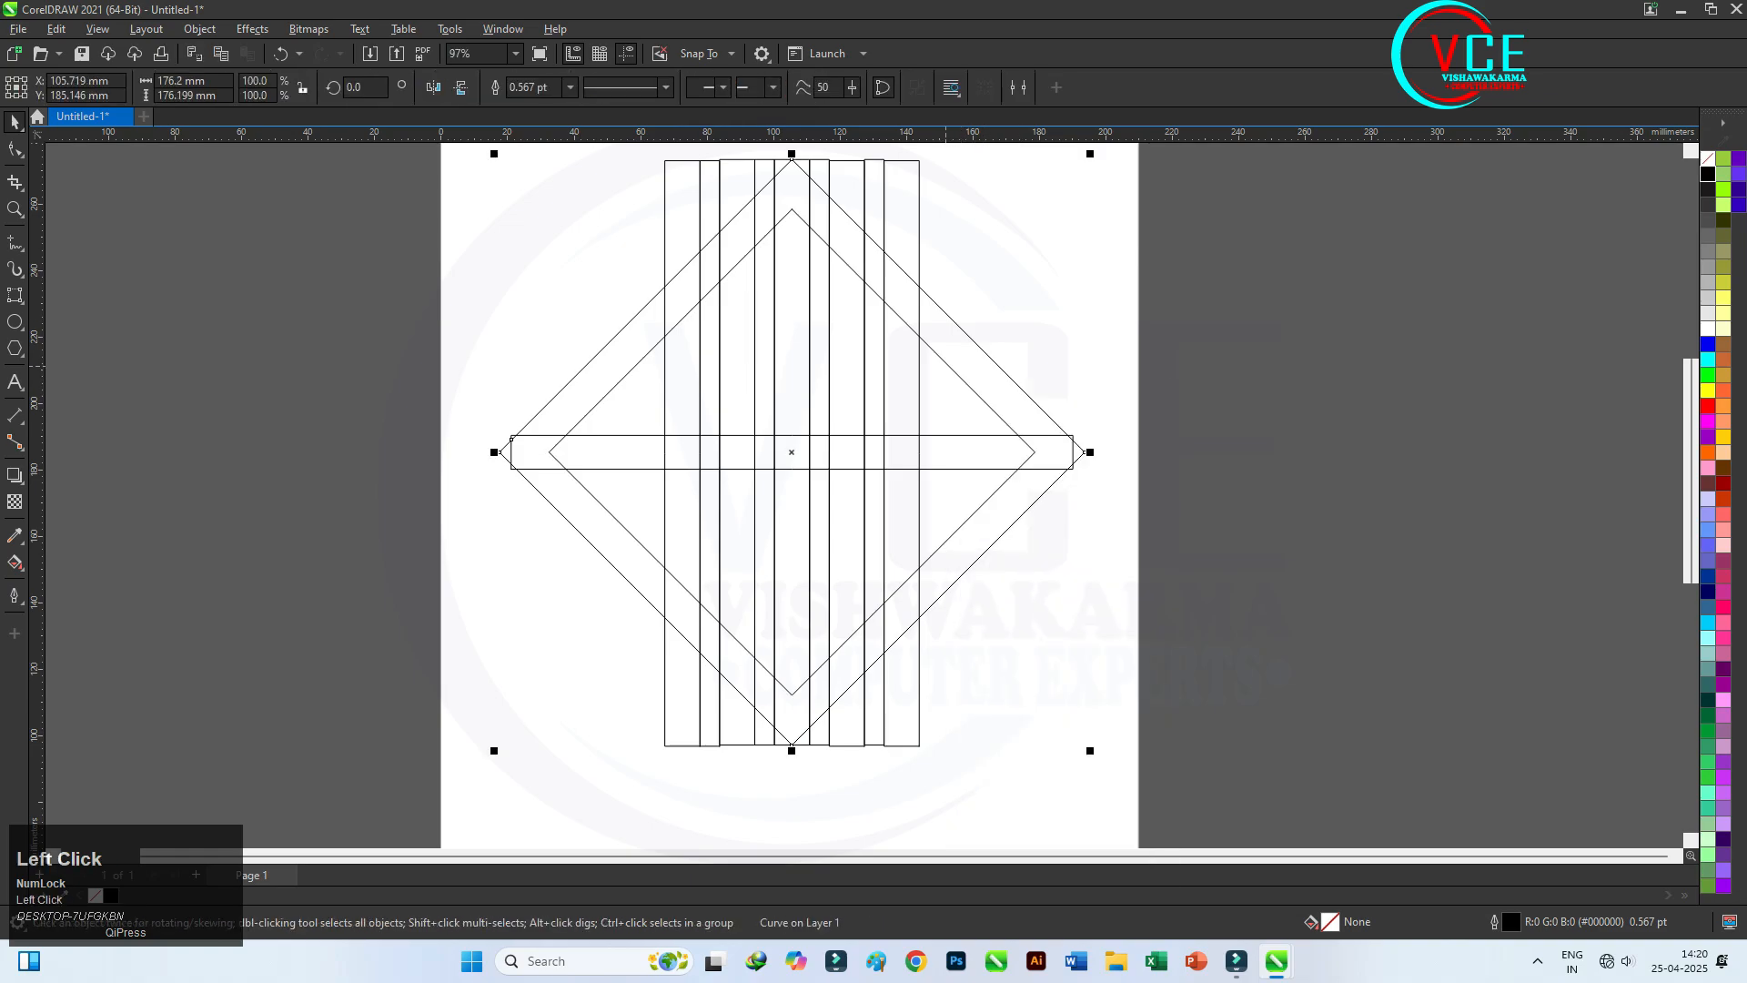
- Create a smaller concentric copy of the inner diamond, about 131.4 mm wide
{"action": "left_click_drag", "start_coordinate": [1091, 154], "coordinate": [1075, 209]}
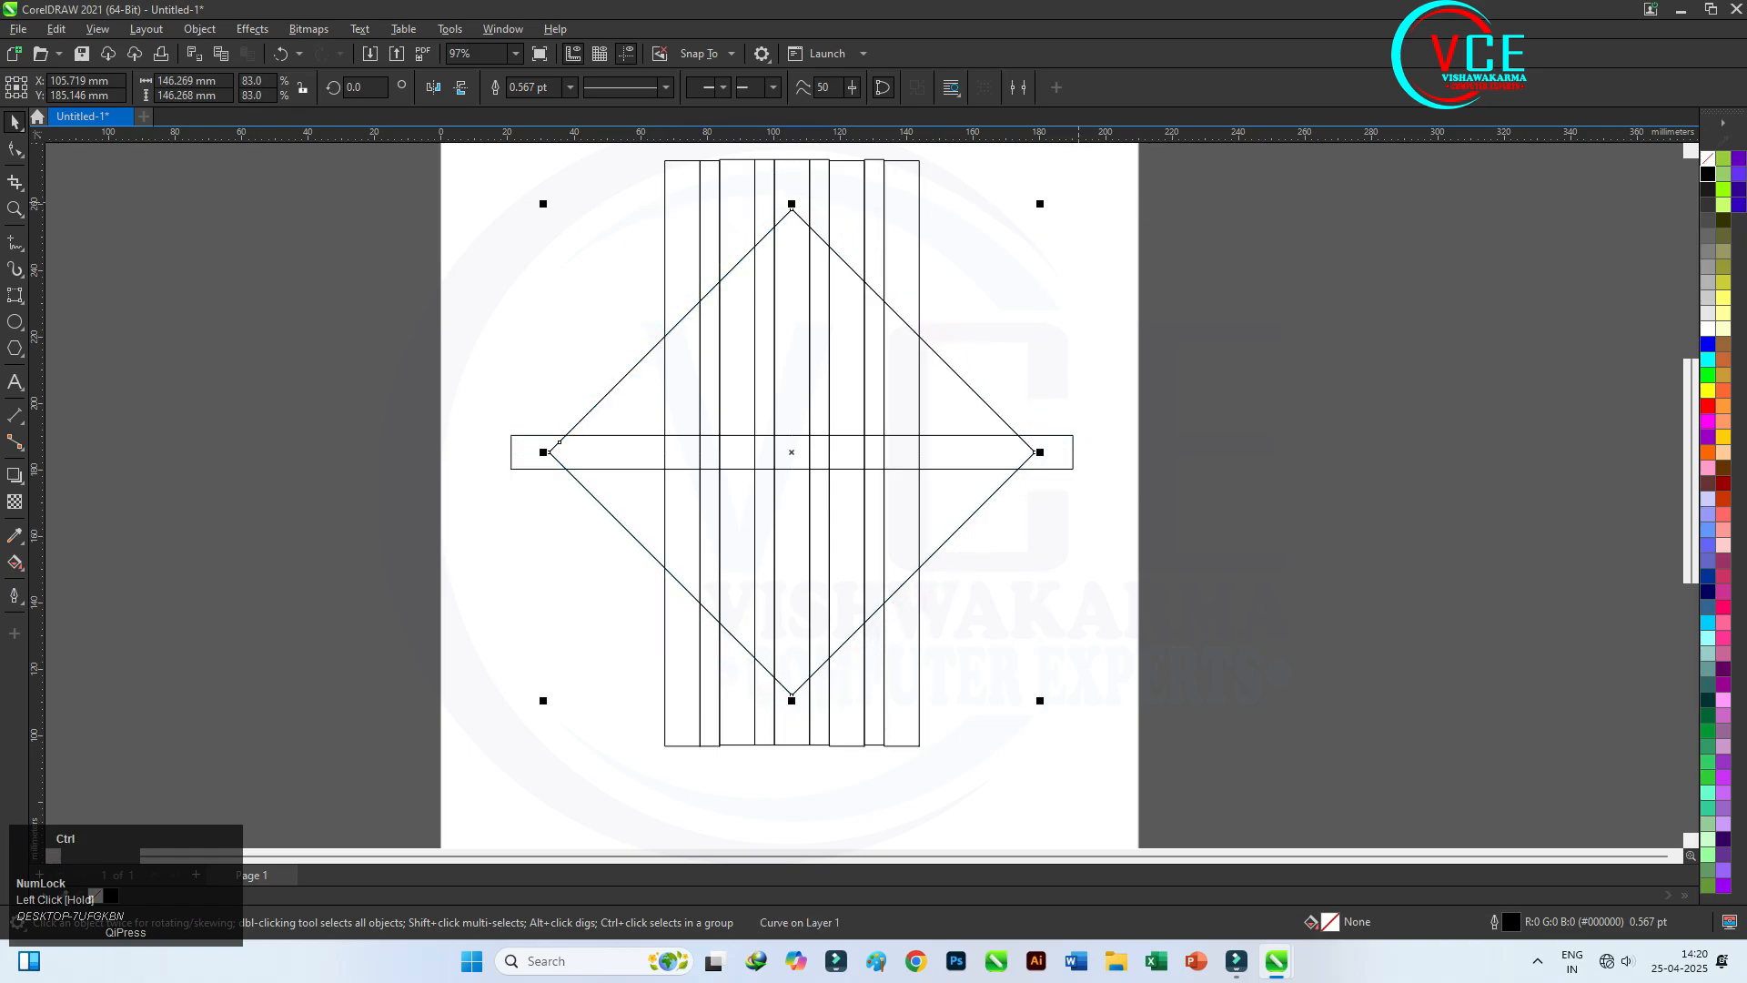
{"action": "key", "text": "ctrl+z"}
{"action": "left_click", "coordinate": [1006, 357]}
{"action": "left_click", "coordinate": [957, 375]}
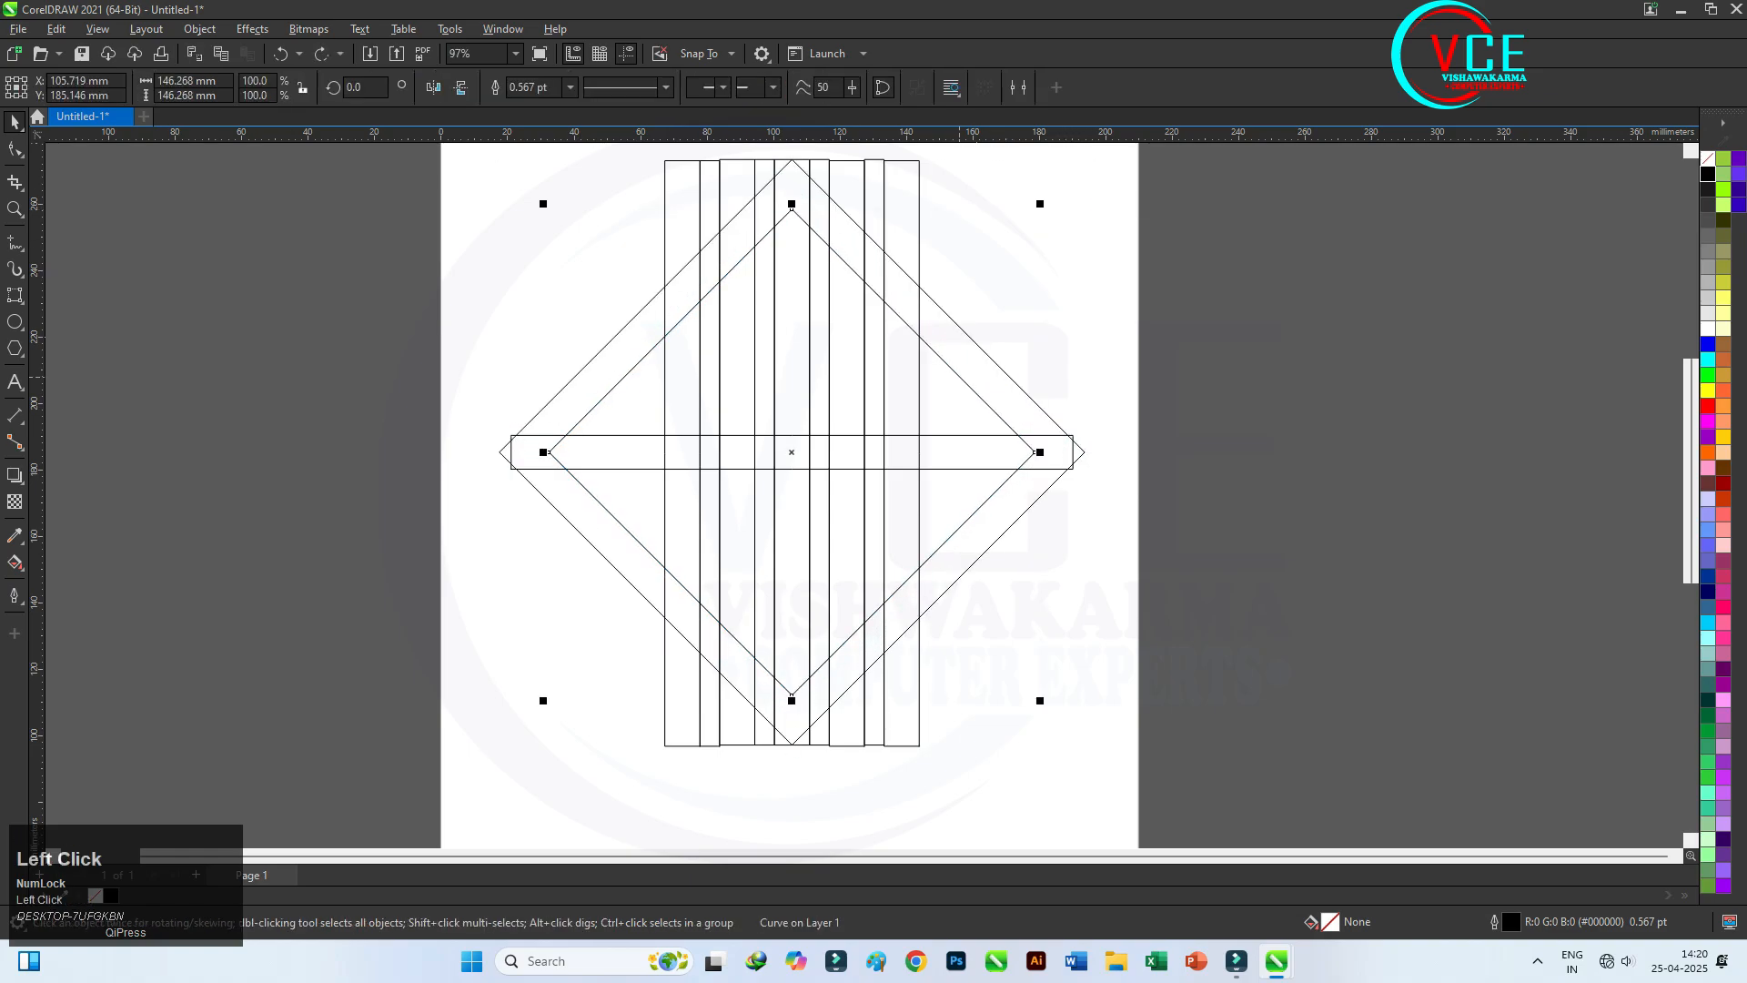
{"action": "left_click_drag", "start_coordinate": [1040, 204], "coordinate": [1032, 227]}
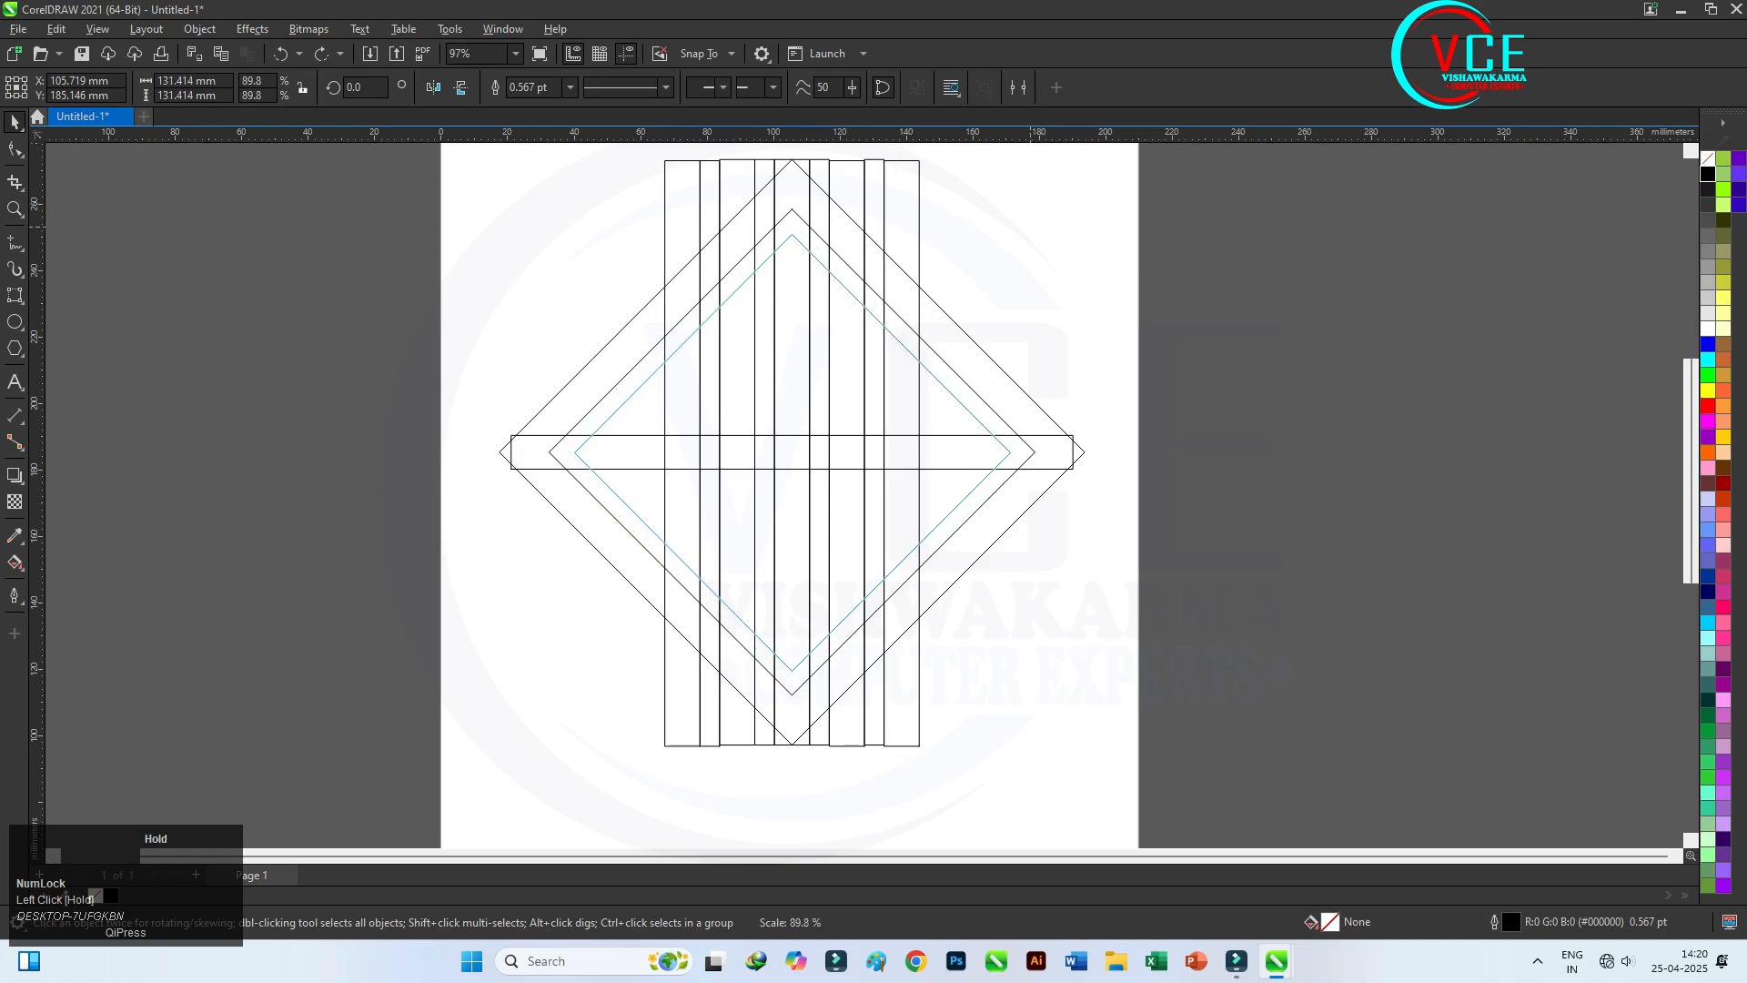
{"action": "left_click_drag", "start_coordinate": [1031, 226], "coordinate": [1031, 226]}
{"action": "right_click", "coordinate": [1031, 227]}
{"action": "left_click", "coordinate": [936, 429]}
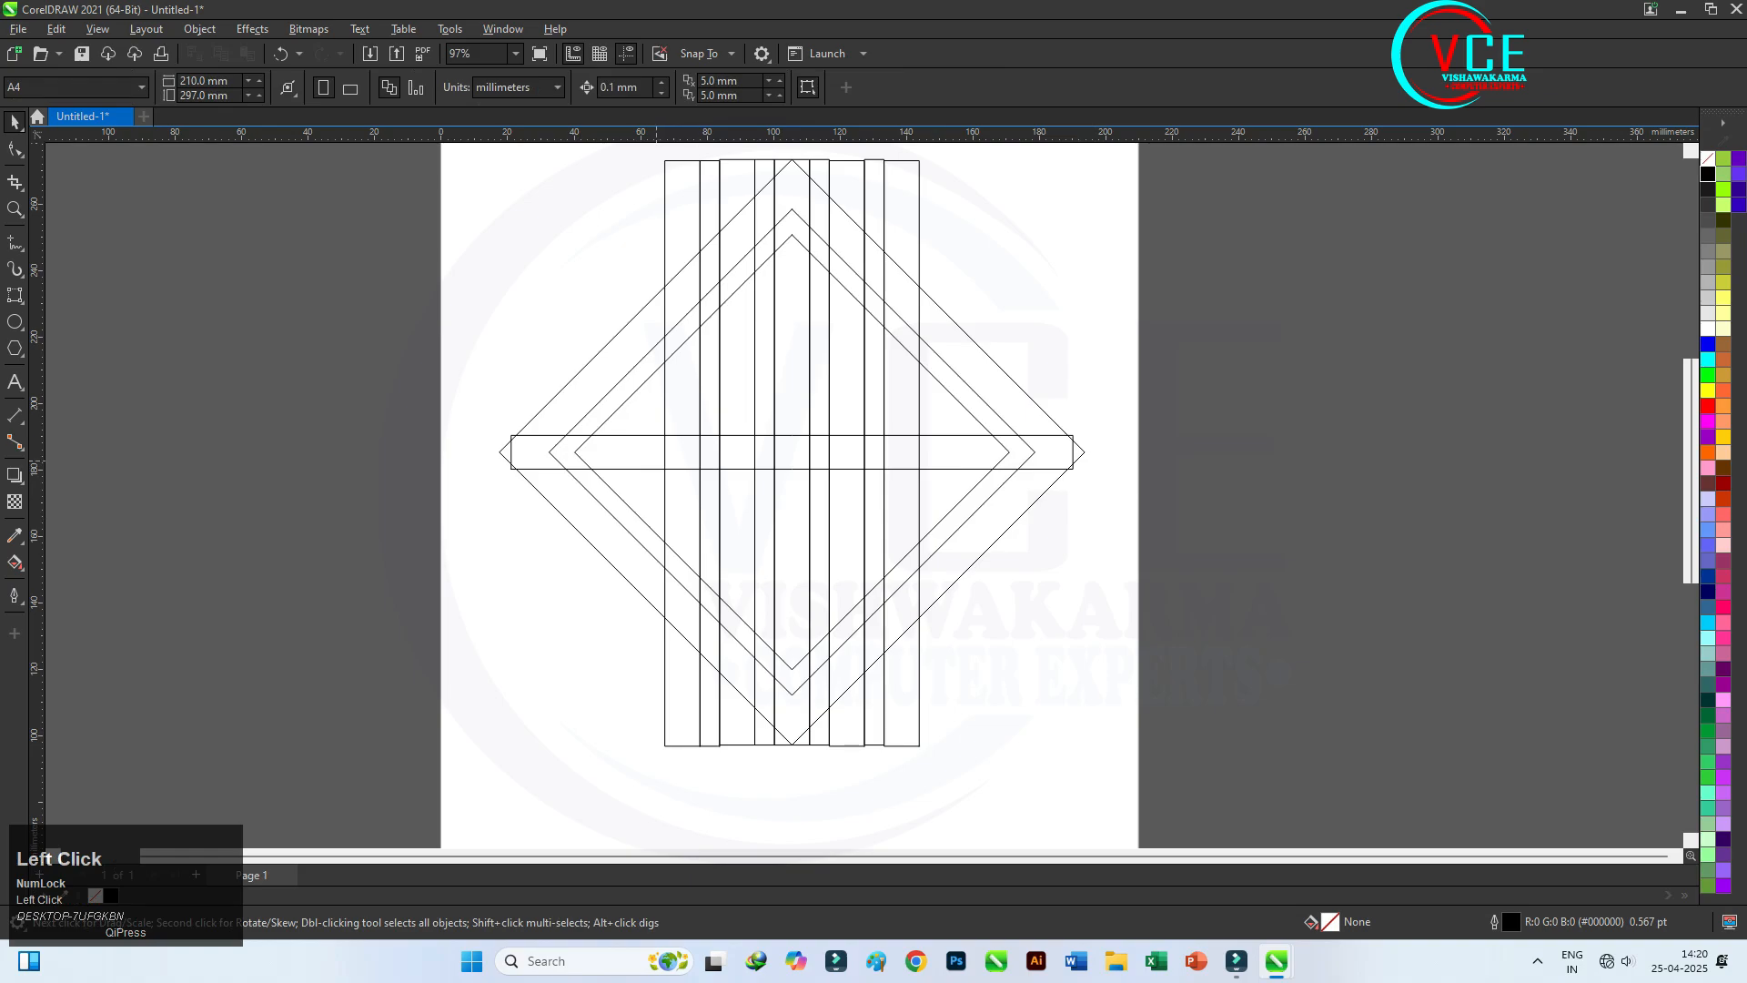
- Duplicate the horizontal strip over the lower part of the diamonds and set the copy's rotation angle to 45°
{"action": "scroll", "coordinate": [872, 689], "scroll_direction": "down", "scroll_amount": 4}
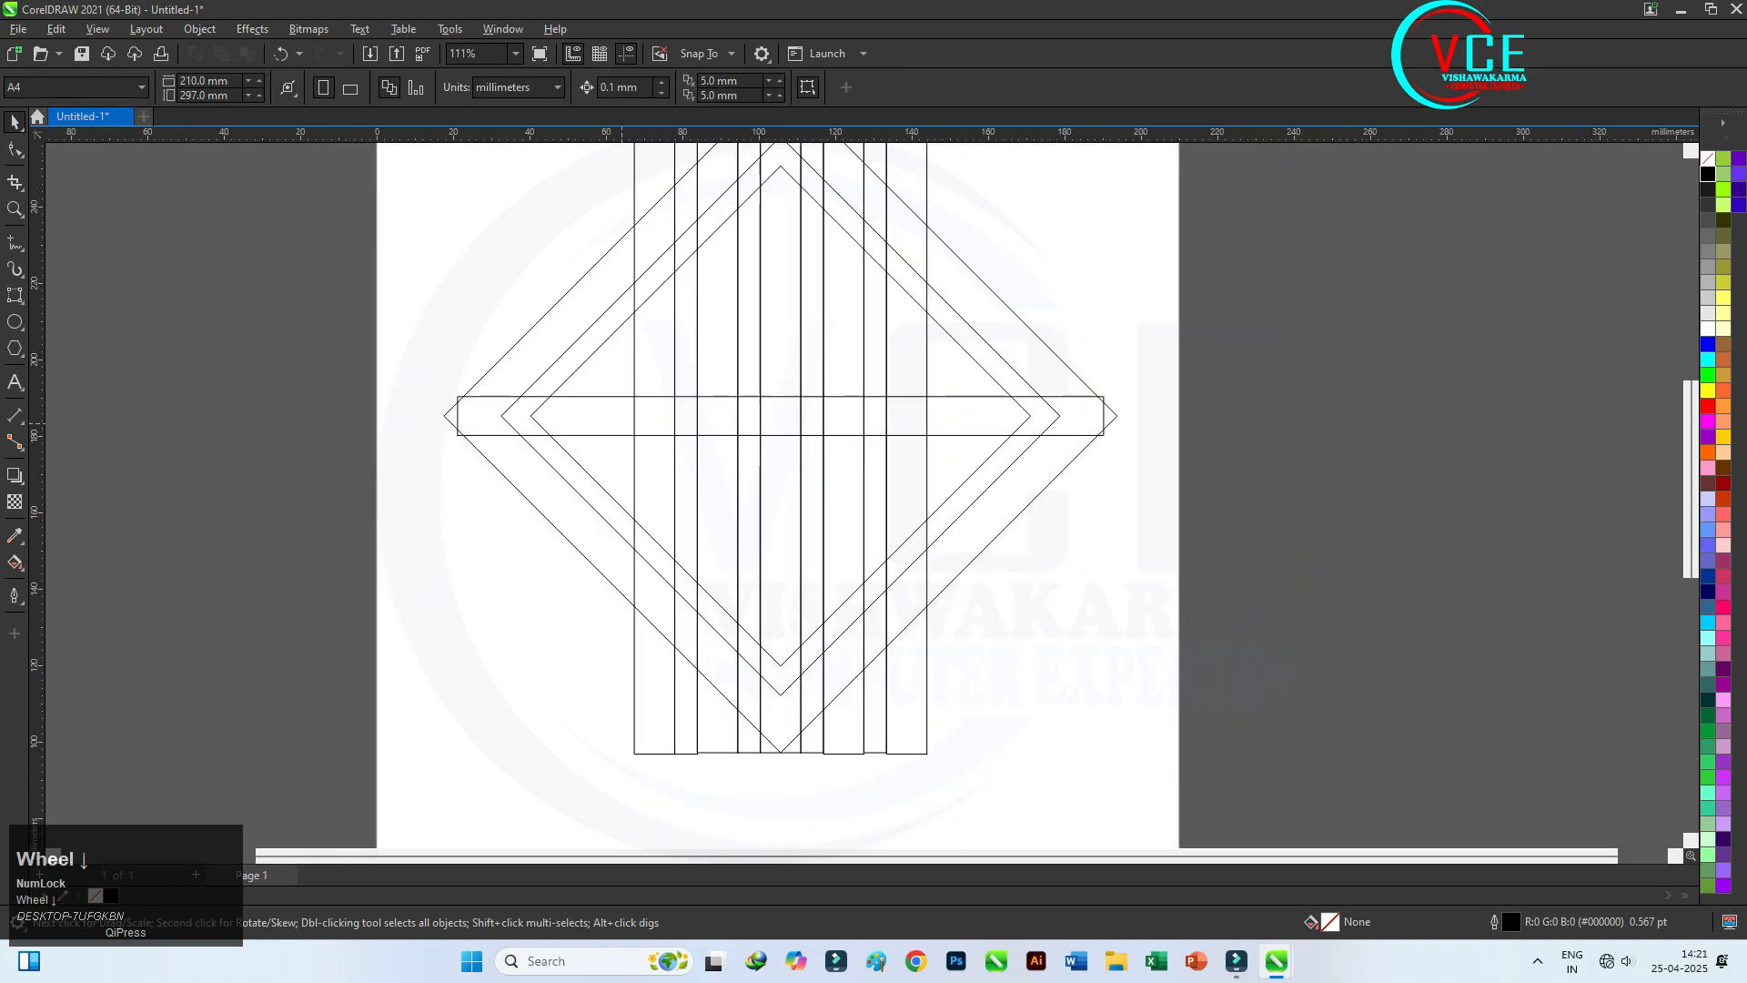
{"action": "scroll", "coordinate": [630, 476], "scroll_direction": "up", "scroll_amount": 2}
{"action": "scroll", "coordinate": [619, 264], "scroll_direction": "down", "scroll_amount": 2}
{"action": "key", "text": "F10"}
{"action": "scroll", "coordinate": [883, 464], "scroll_direction": "down", "scroll_amount": 3}
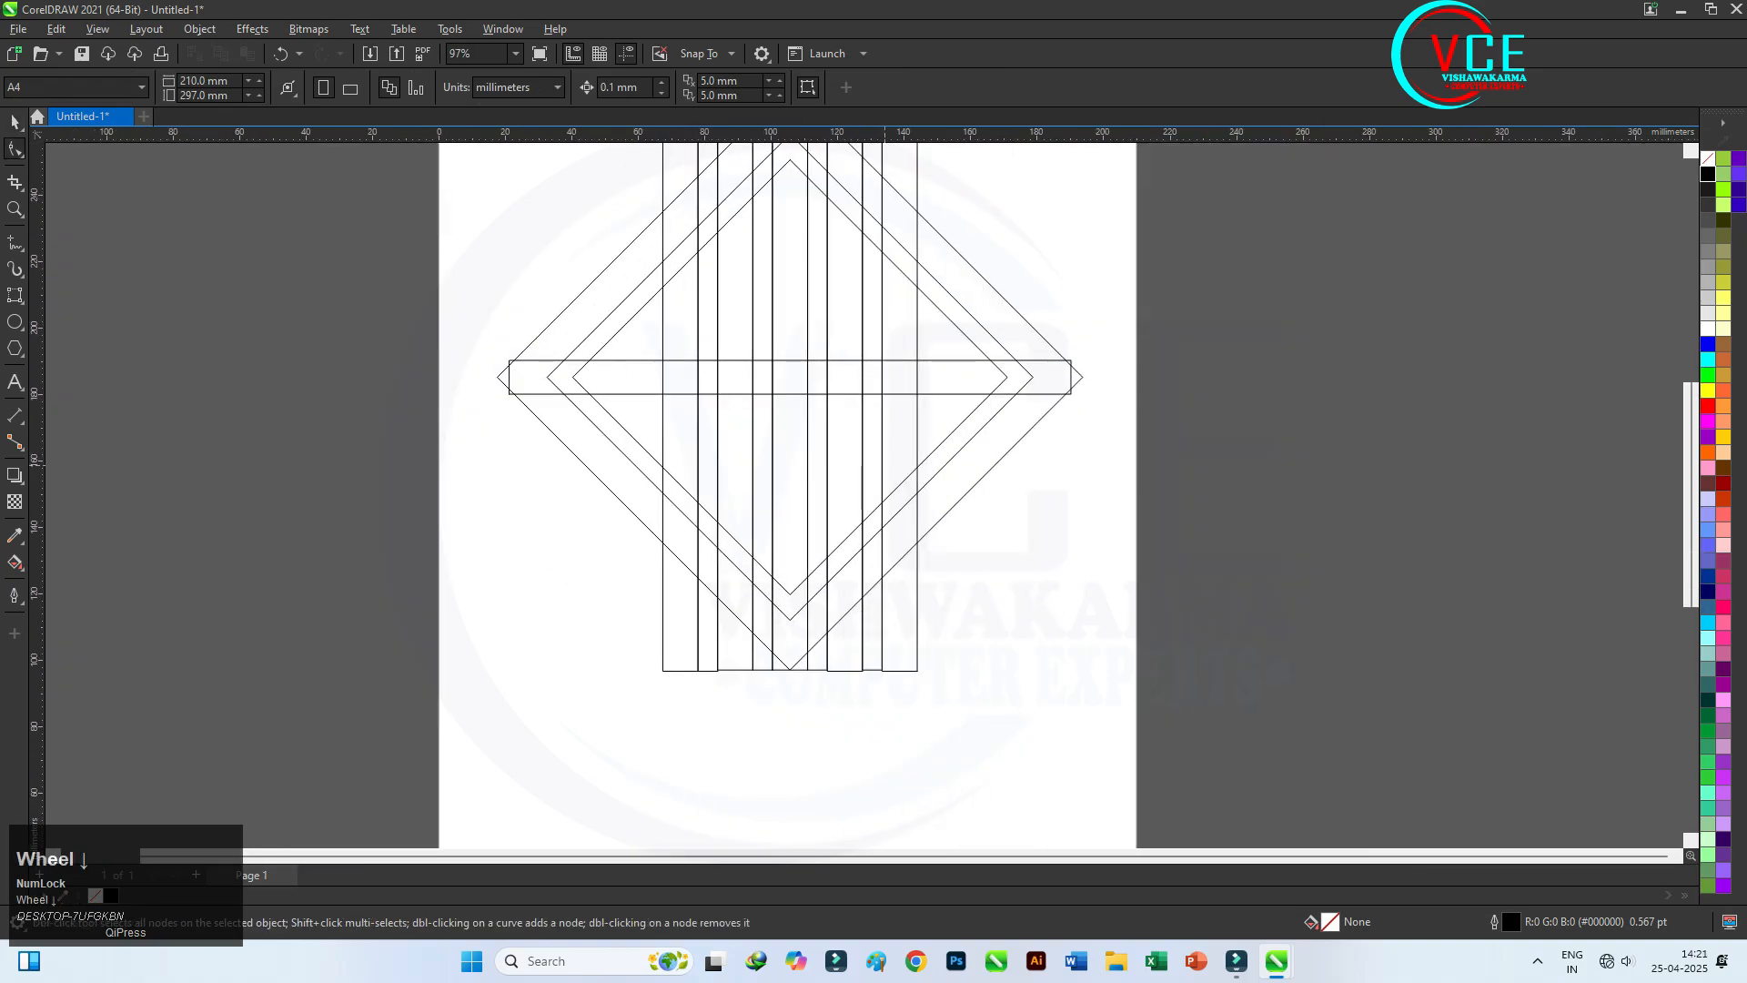
{"action": "left_click", "coordinate": [697, 388]}
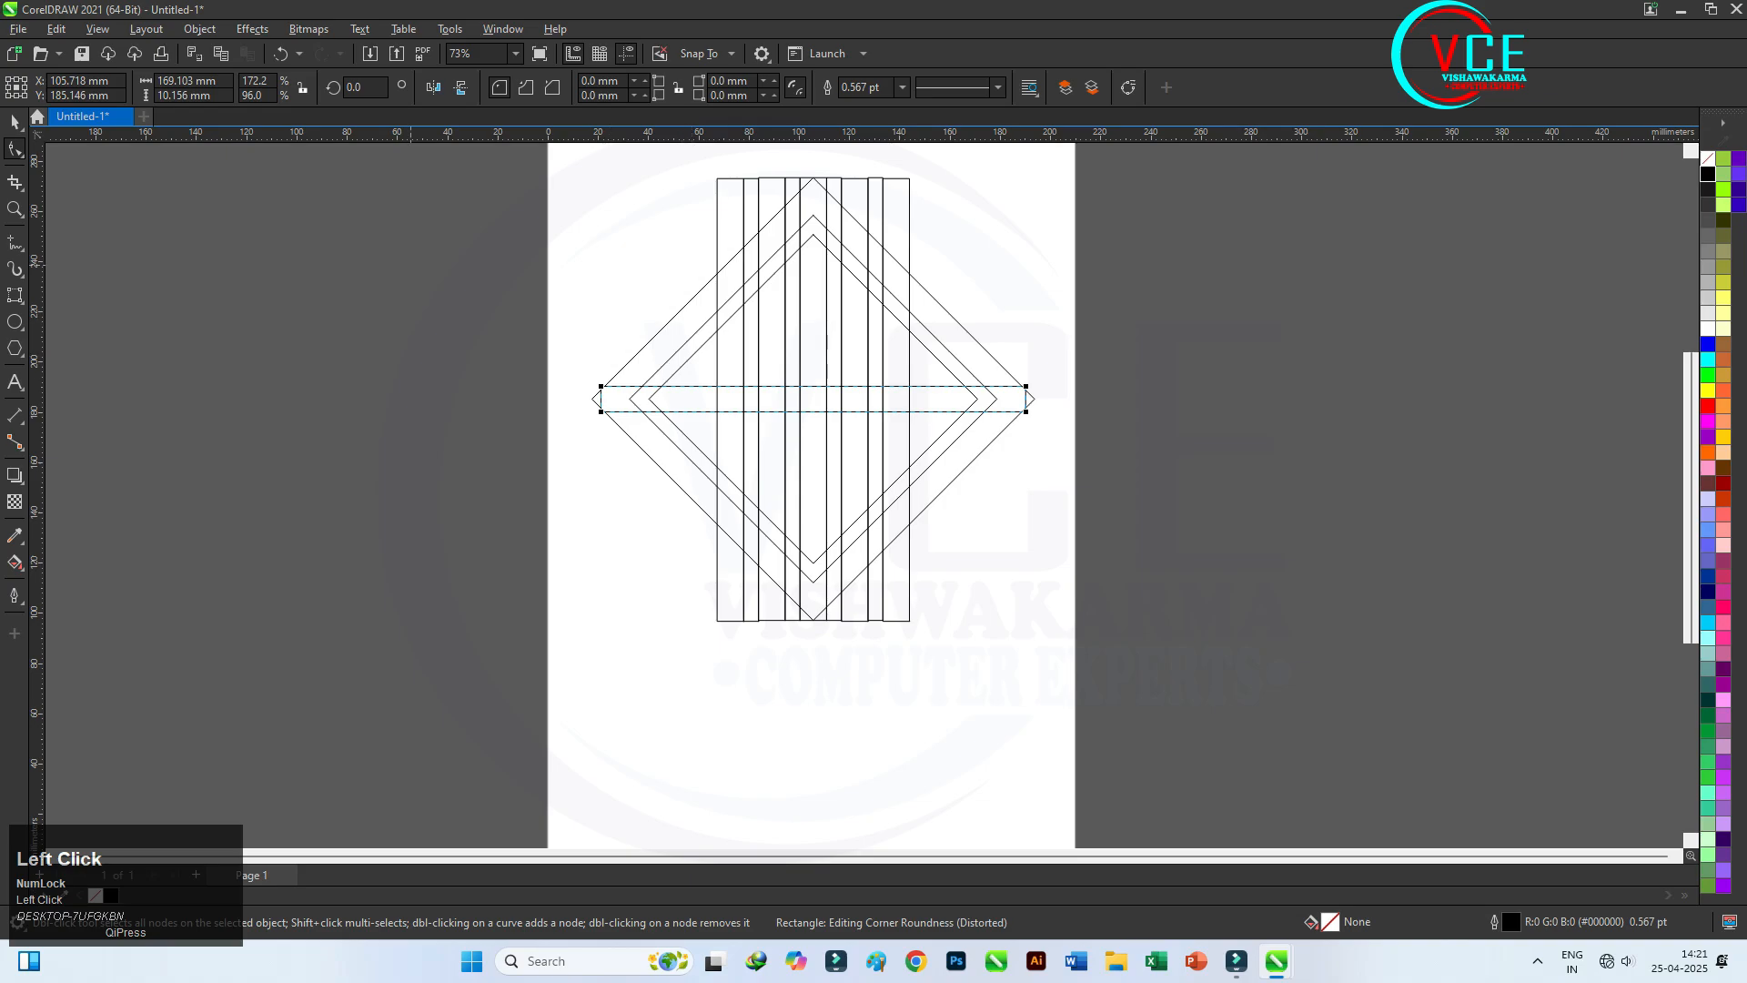
{"action": "key", "text": "space"}
{"action": "left_click_drag", "start_coordinate": [719, 392], "coordinate": [670, 577]}
{"action": "right_click", "coordinate": [670, 576]}
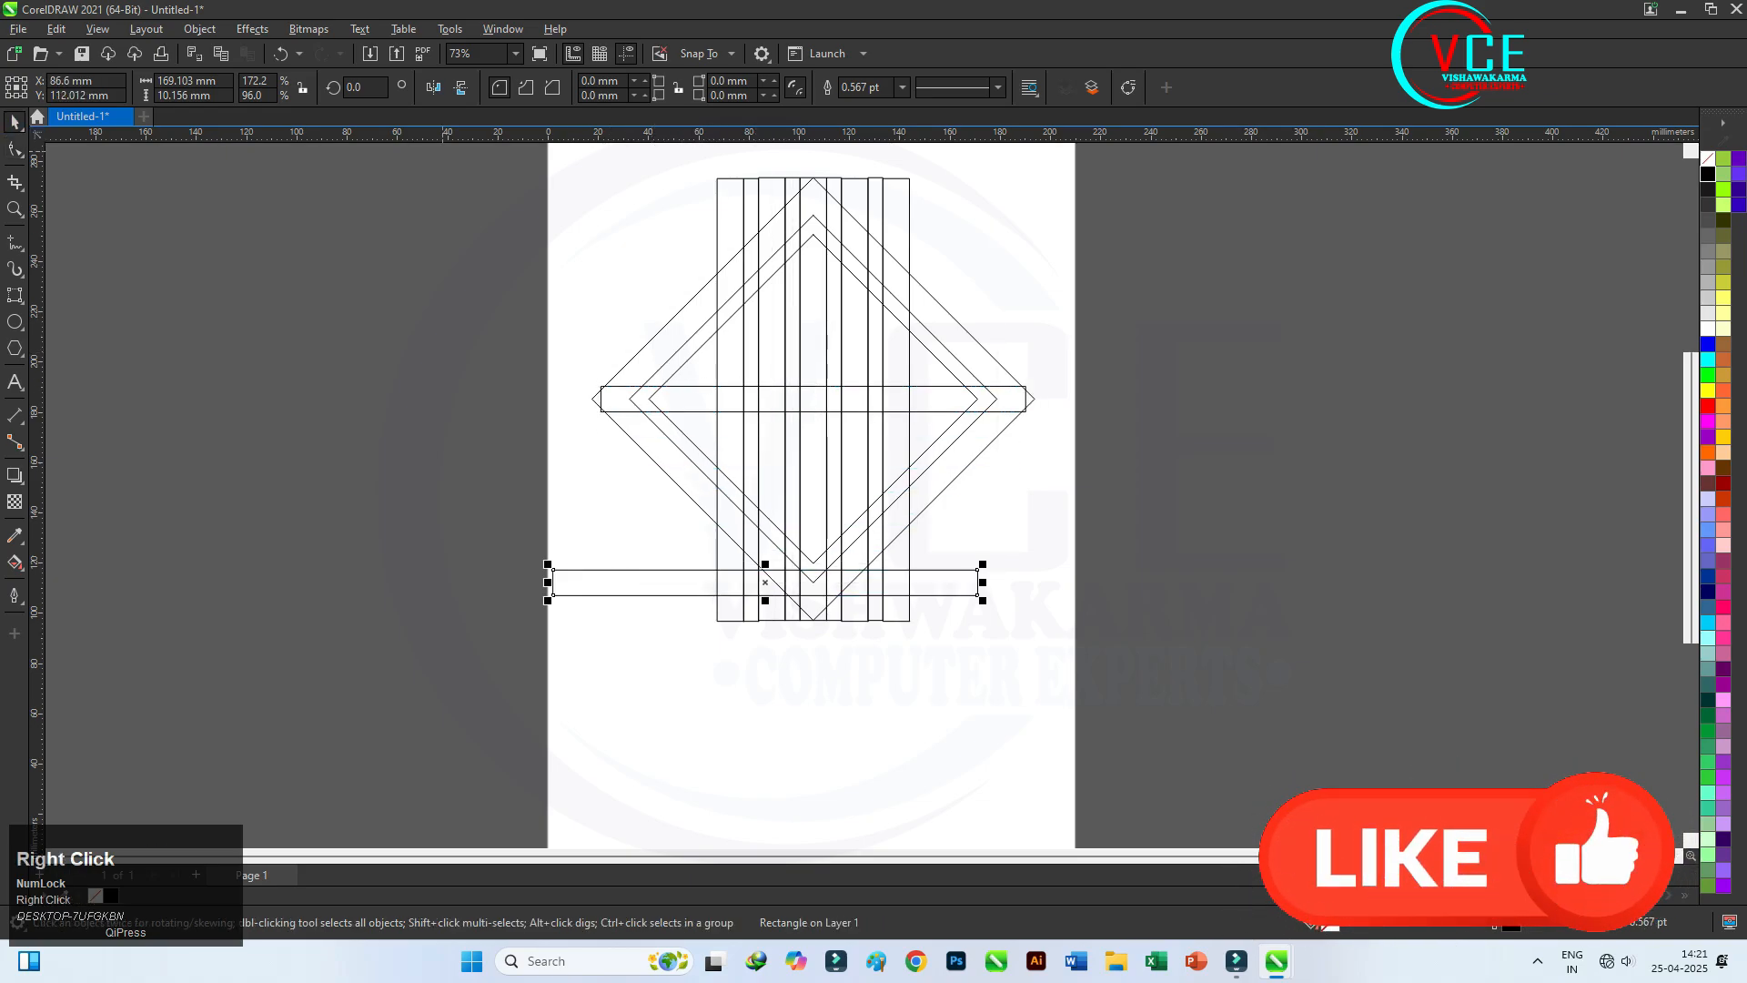
{"action": "left_click", "coordinate": [355, 87]}
{"action": "type", "text": "45"}
{"action": "key", "text": "Return"}
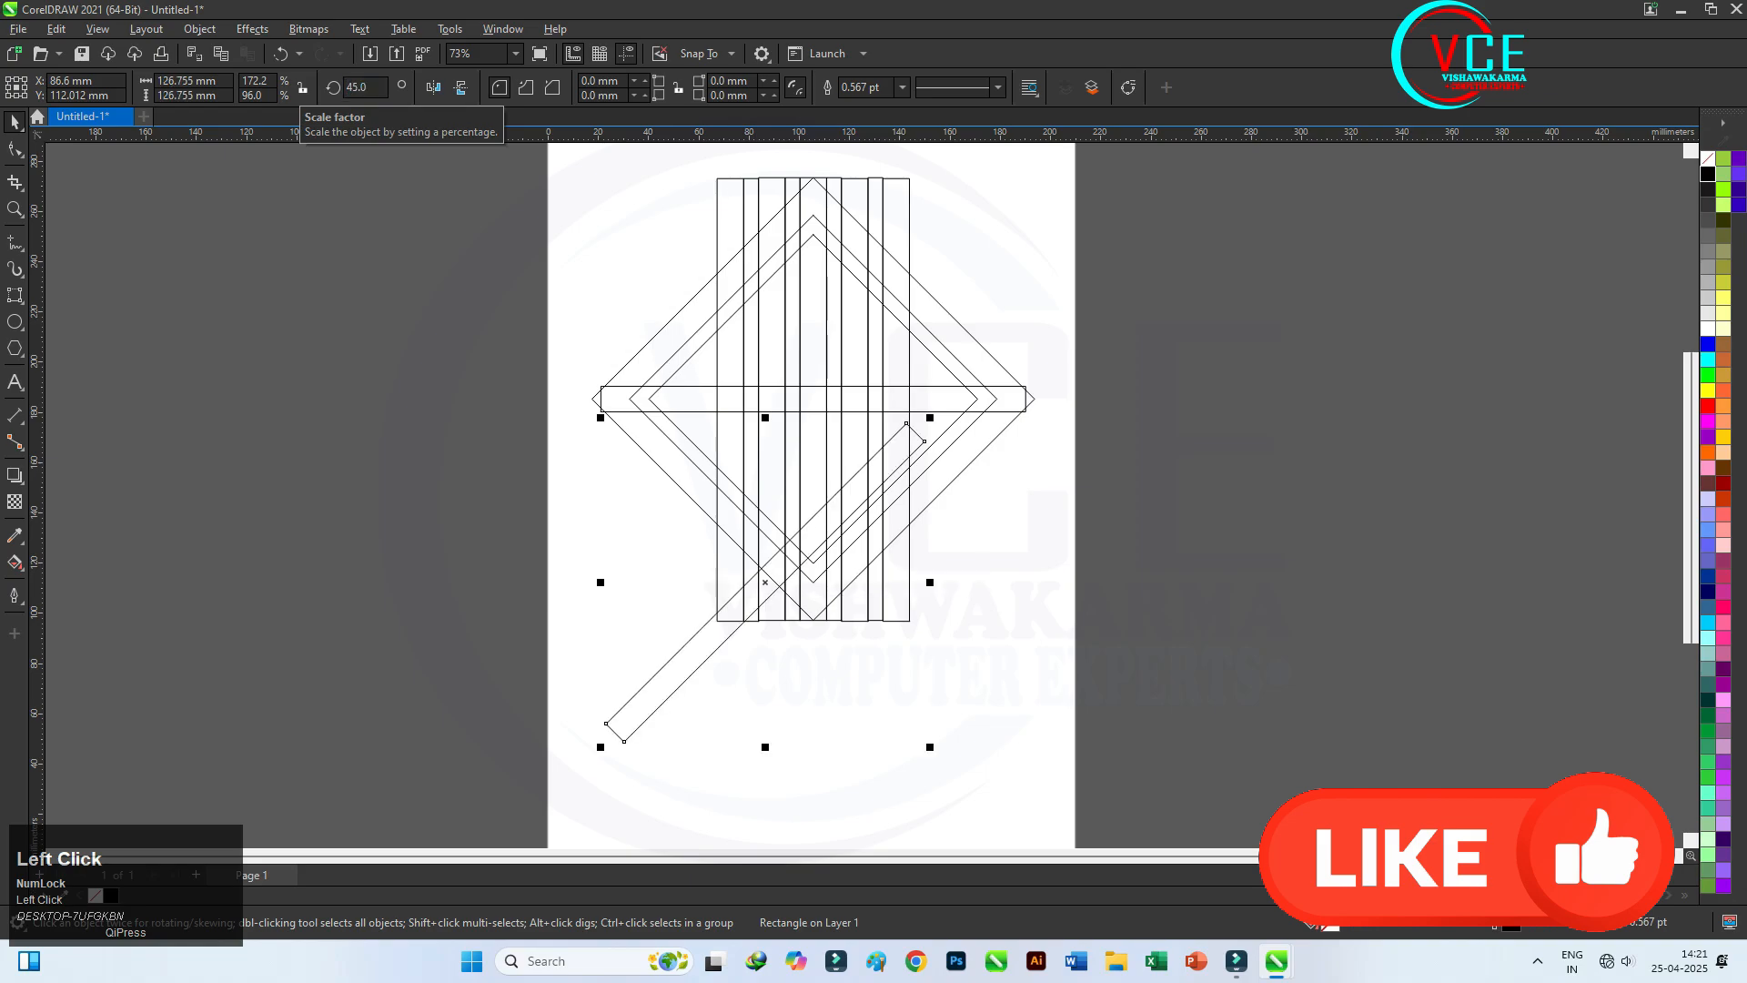
- Duplicate the 45° strip, mirror the copy horizontally, and place the pair along the diamonds' lower-right and lower-left sides
{"action": "scroll", "coordinate": [924, 596], "scroll_direction": "up", "scroll_amount": 1}
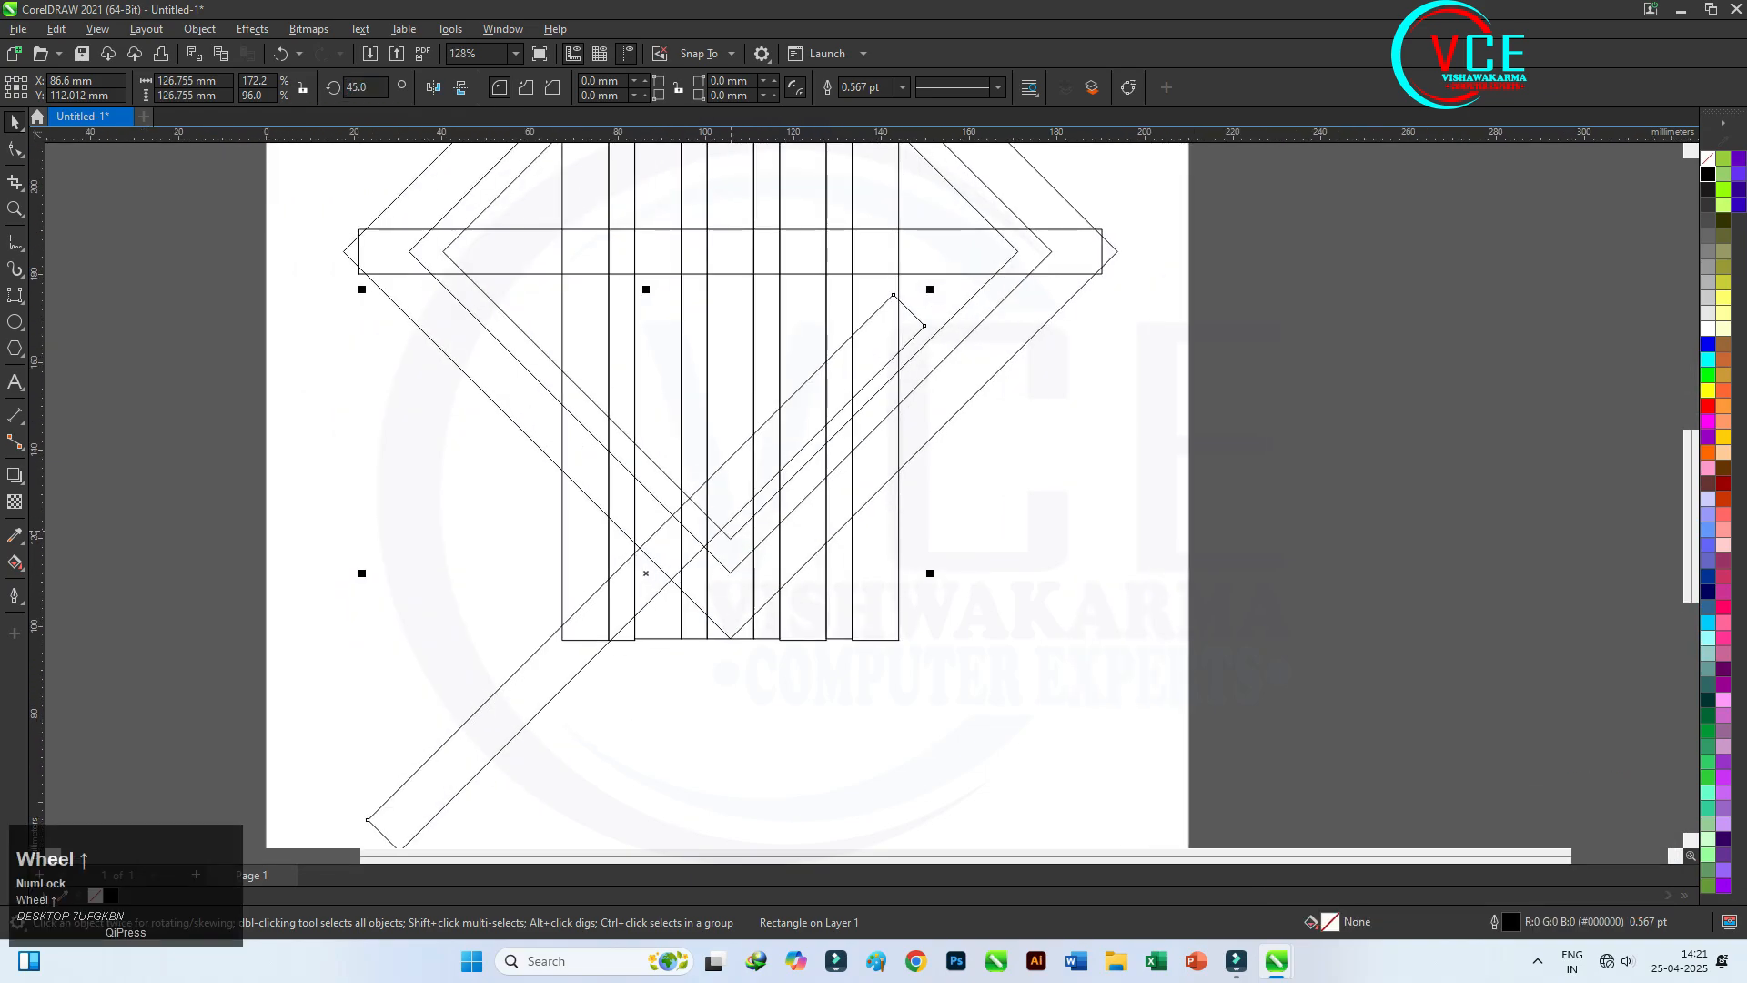
{"action": "left_click_drag", "start_coordinate": [737, 512], "coordinate": [670, 341]}
{"action": "right_click", "coordinate": [670, 341]}
{"action": "left_click", "coordinate": [433, 87]}
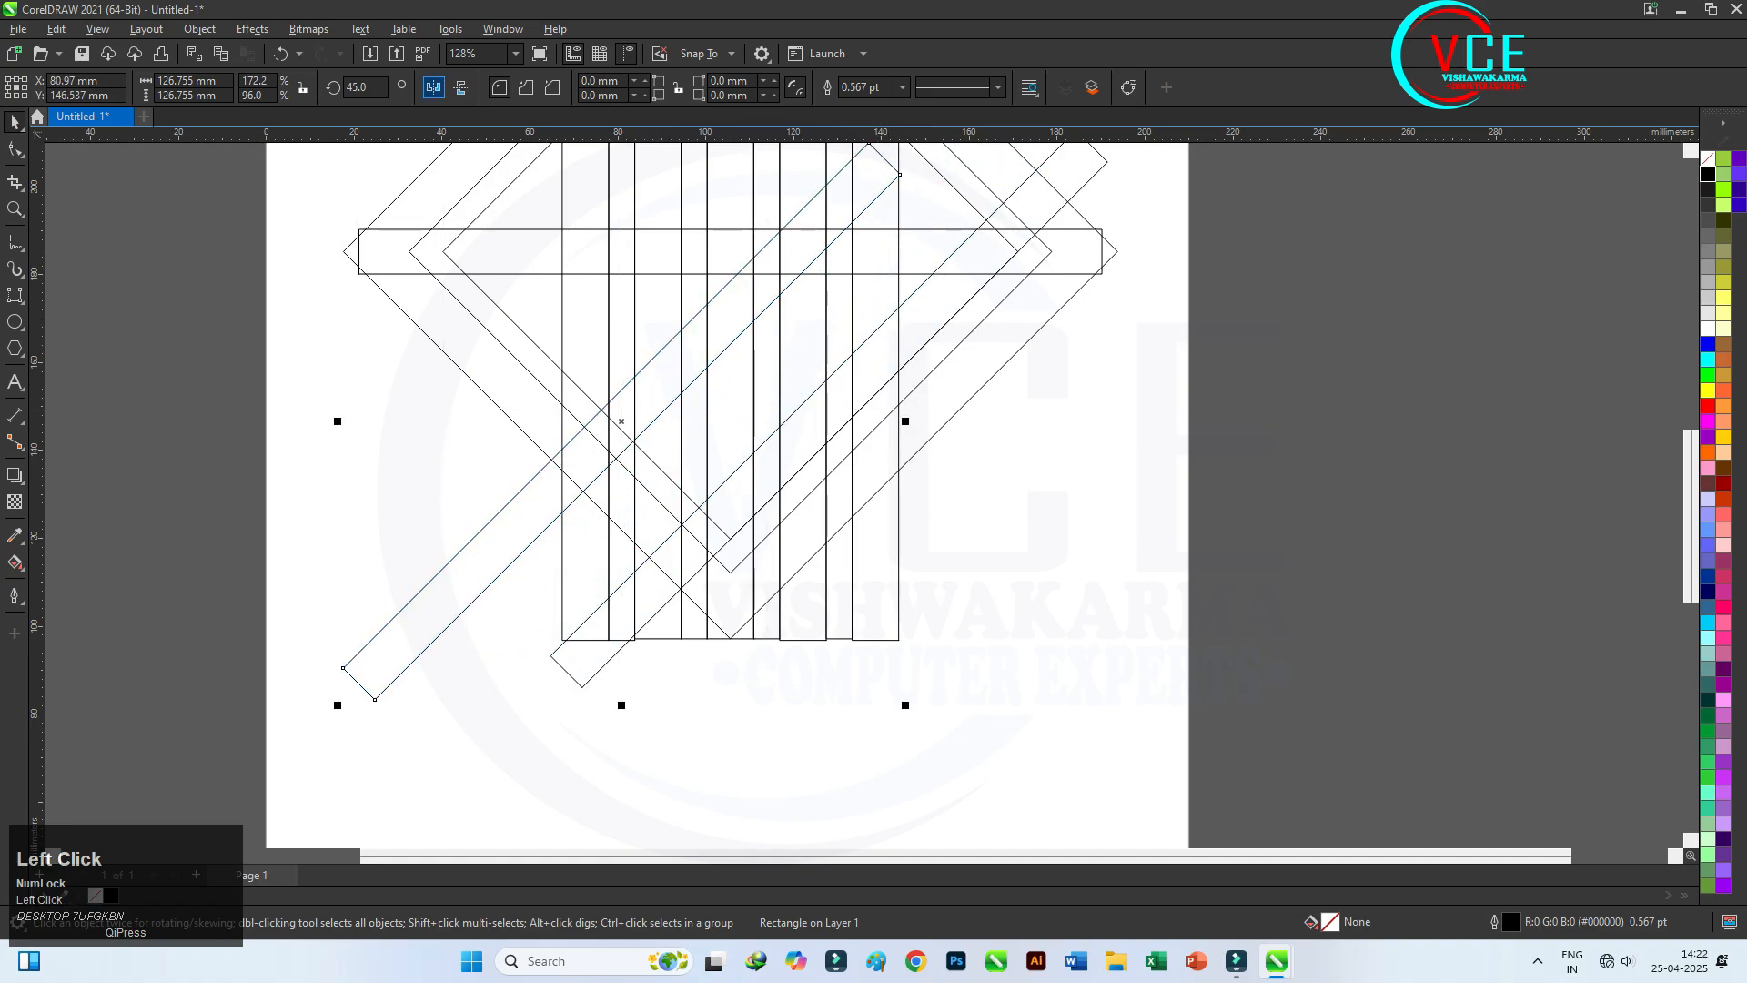
{"action": "scroll", "coordinate": [546, 378], "scroll_direction": "up", "scroll_amount": 1}
{"action": "left_click_drag", "start_coordinate": [546, 378], "coordinate": [742, 475]}
{"action": "scroll", "coordinate": [742, 475], "scroll_direction": "down", "scroll_amount": 5}
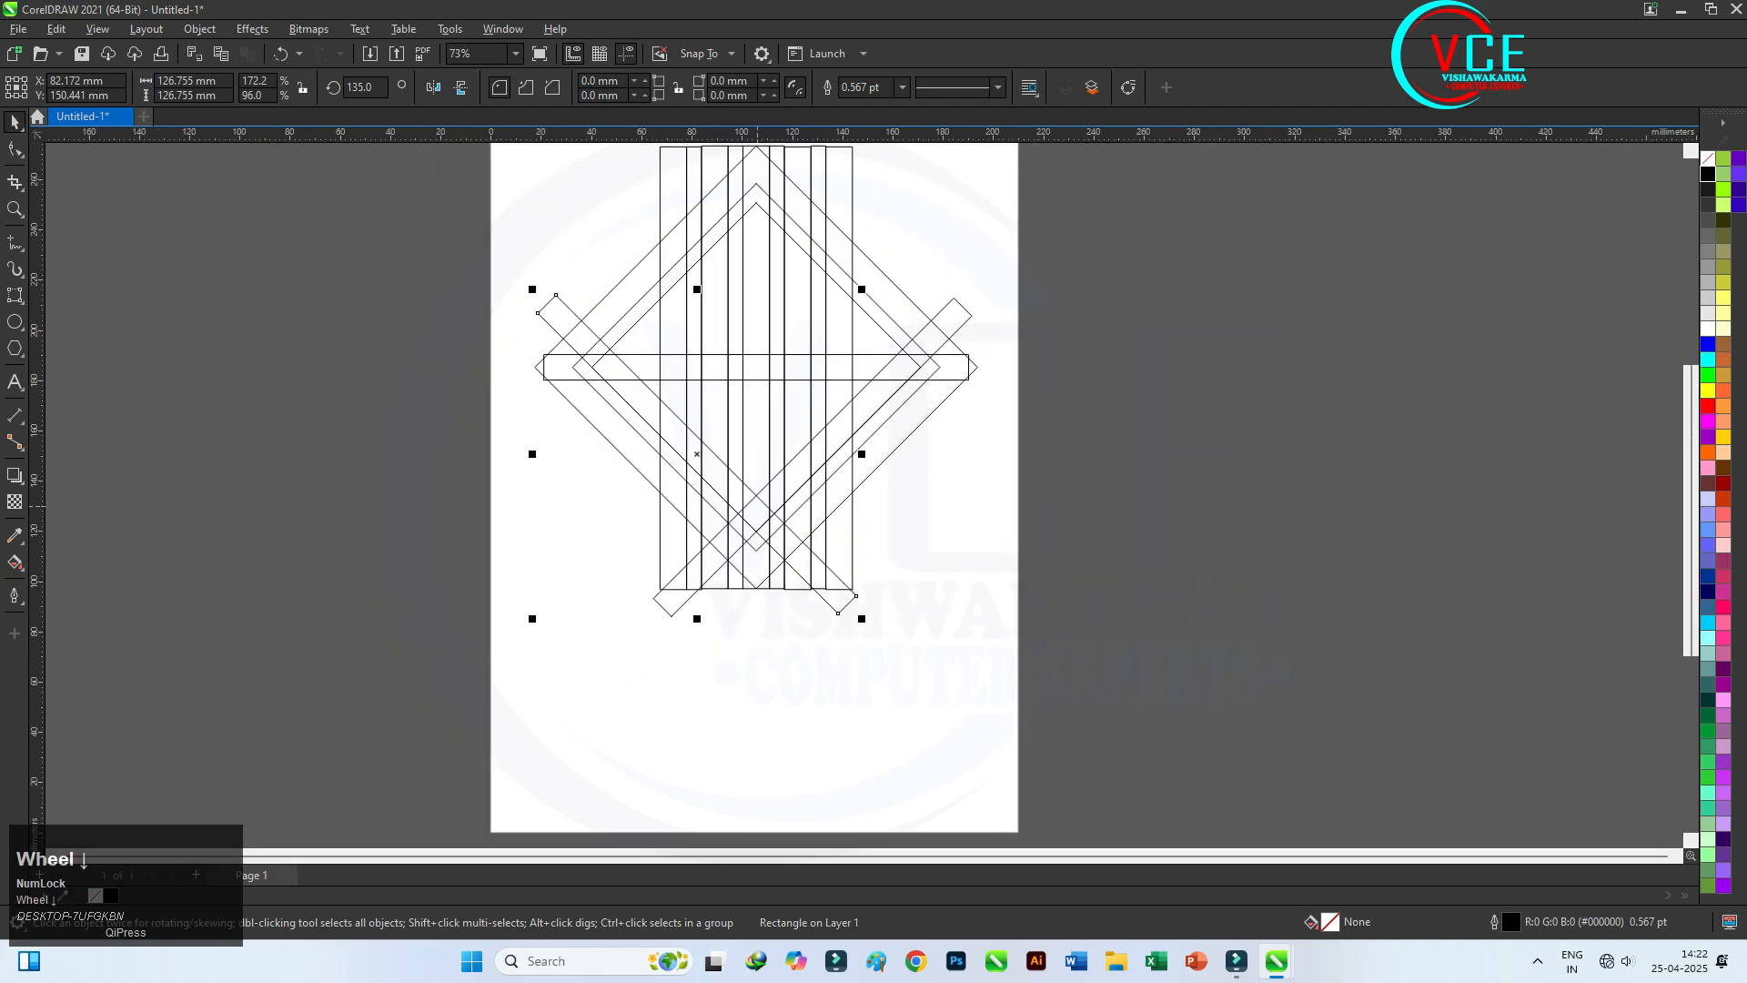
- Place two copies of the central horizontal strip, one below it at about Y 163 mm and one above it at about Y 203 mm
{"action": "scroll", "coordinate": [837, 302], "scroll_direction": "up", "scroll_amount": 1}
{"action": "scroll", "coordinate": [830, 311], "scroll_direction": "up", "scroll_amount": 2}
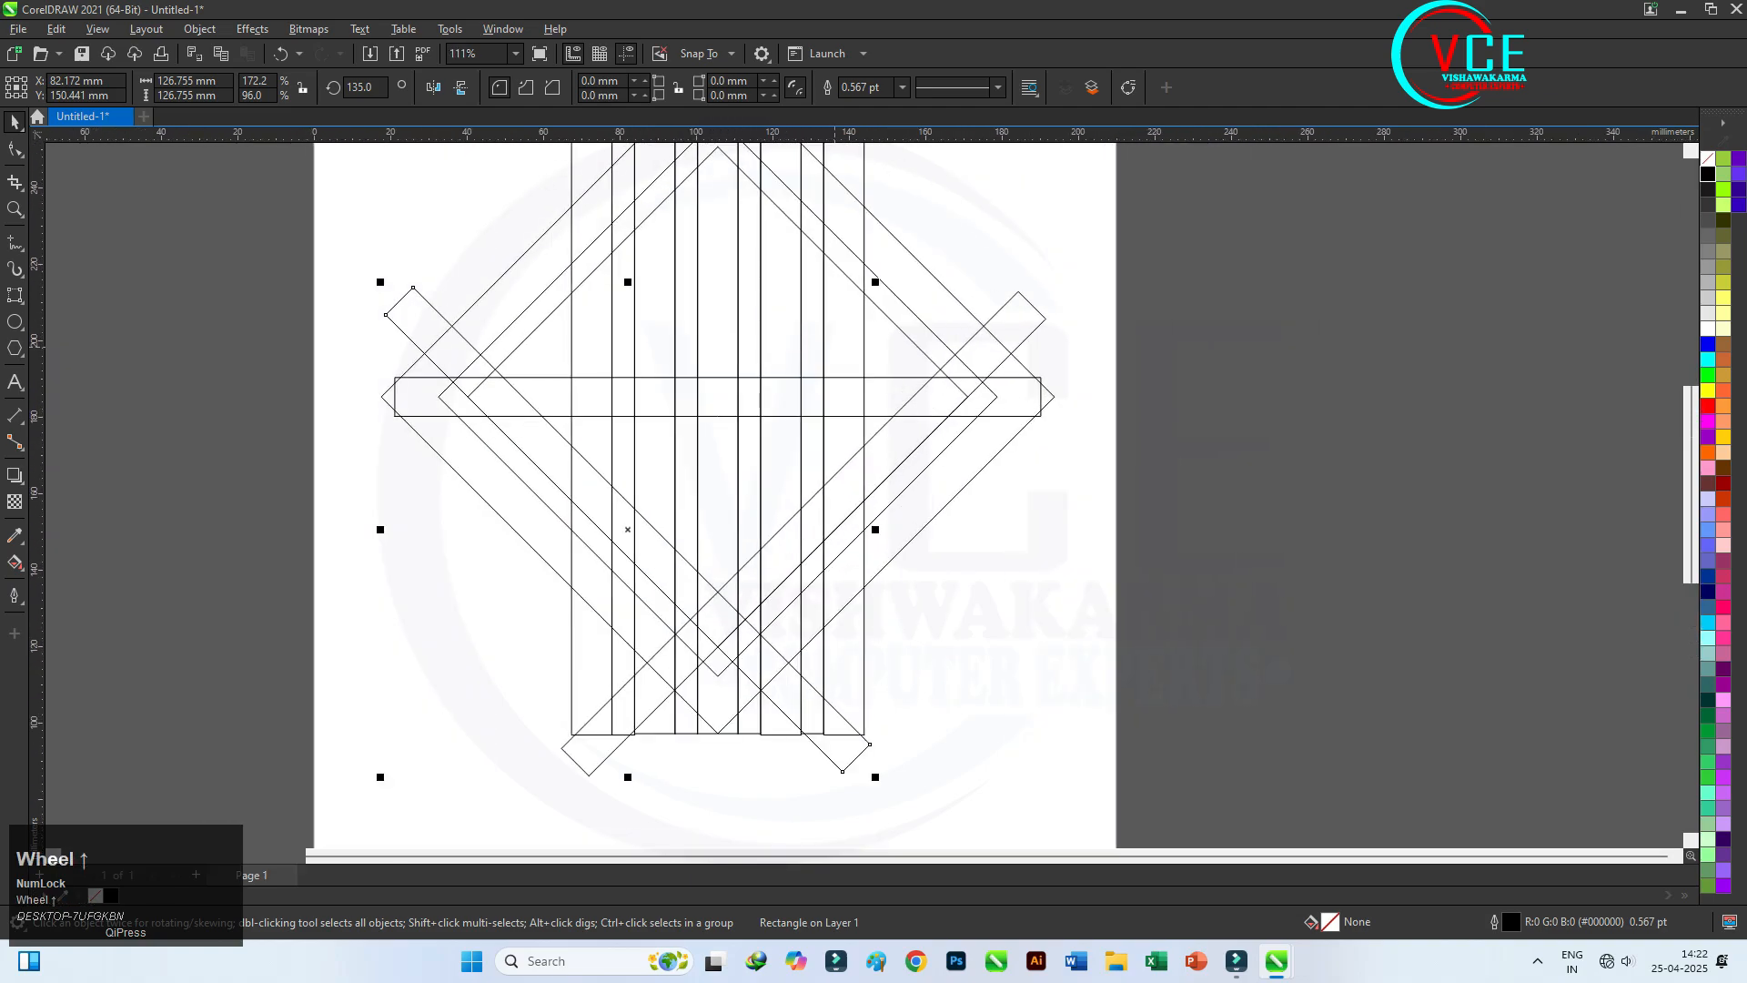
{"action": "key", "text": "F10"}
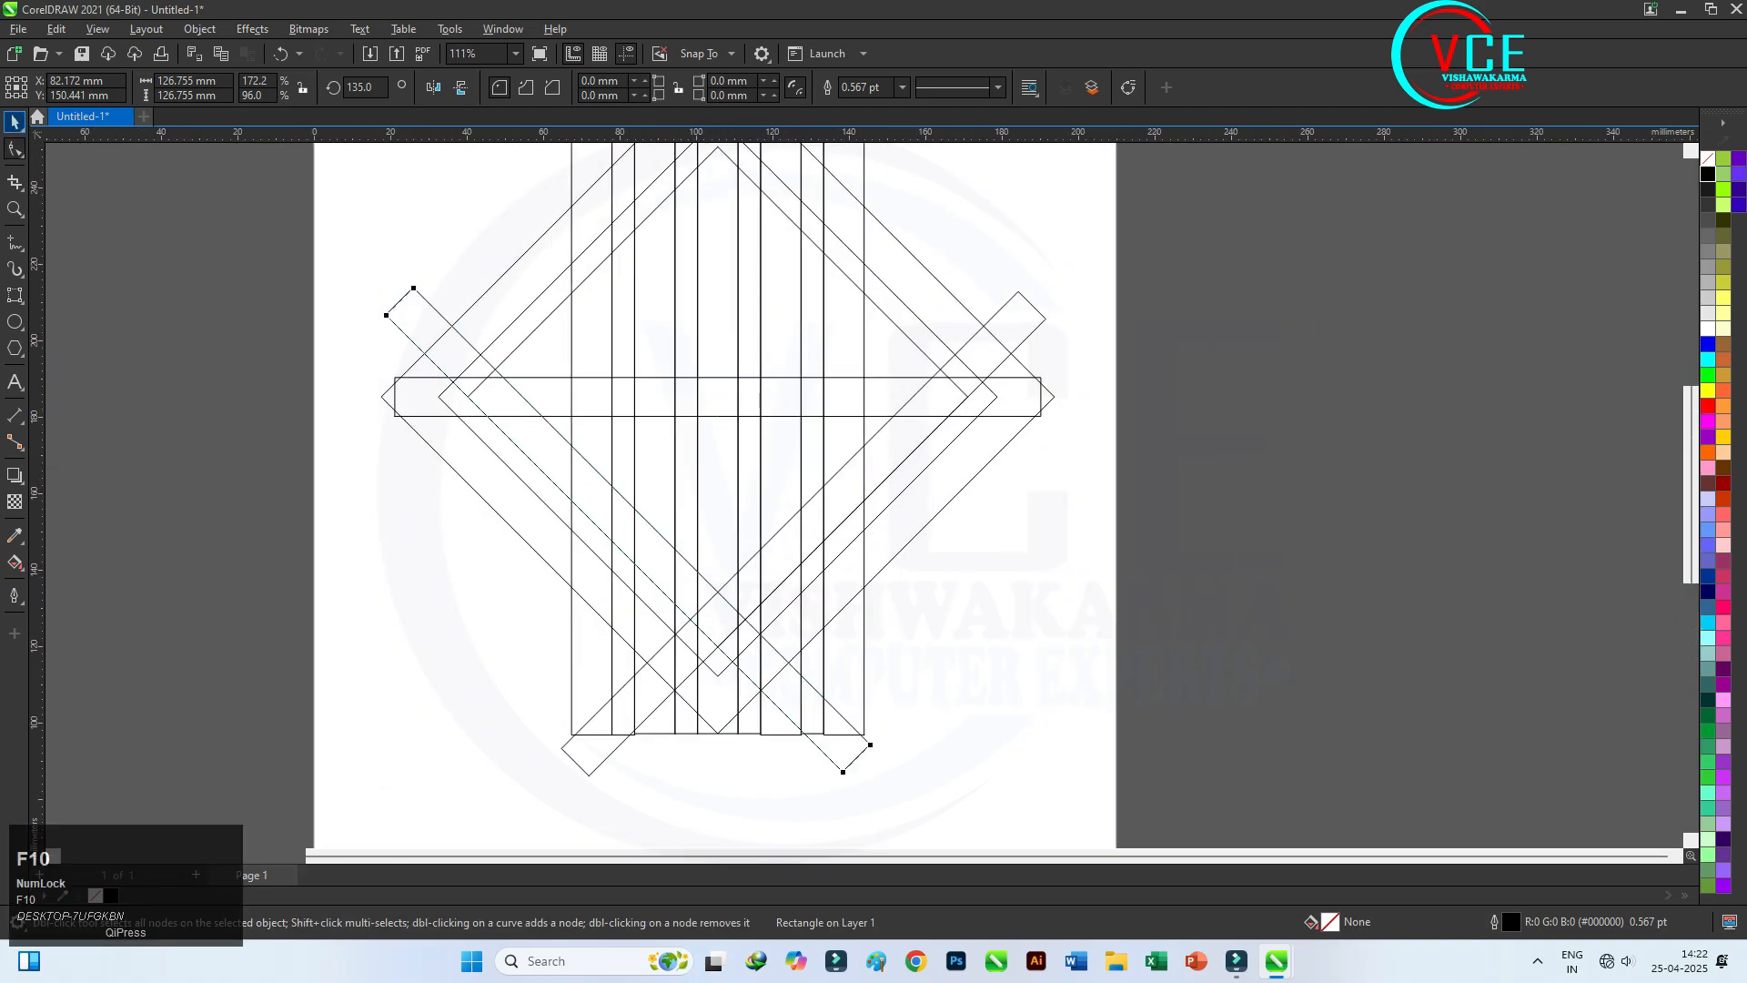
{"action": "left_click", "coordinate": [15, 121]}
{"action": "scroll", "coordinate": [555, 485], "scroll_direction": "up", "scroll_amount": 5}
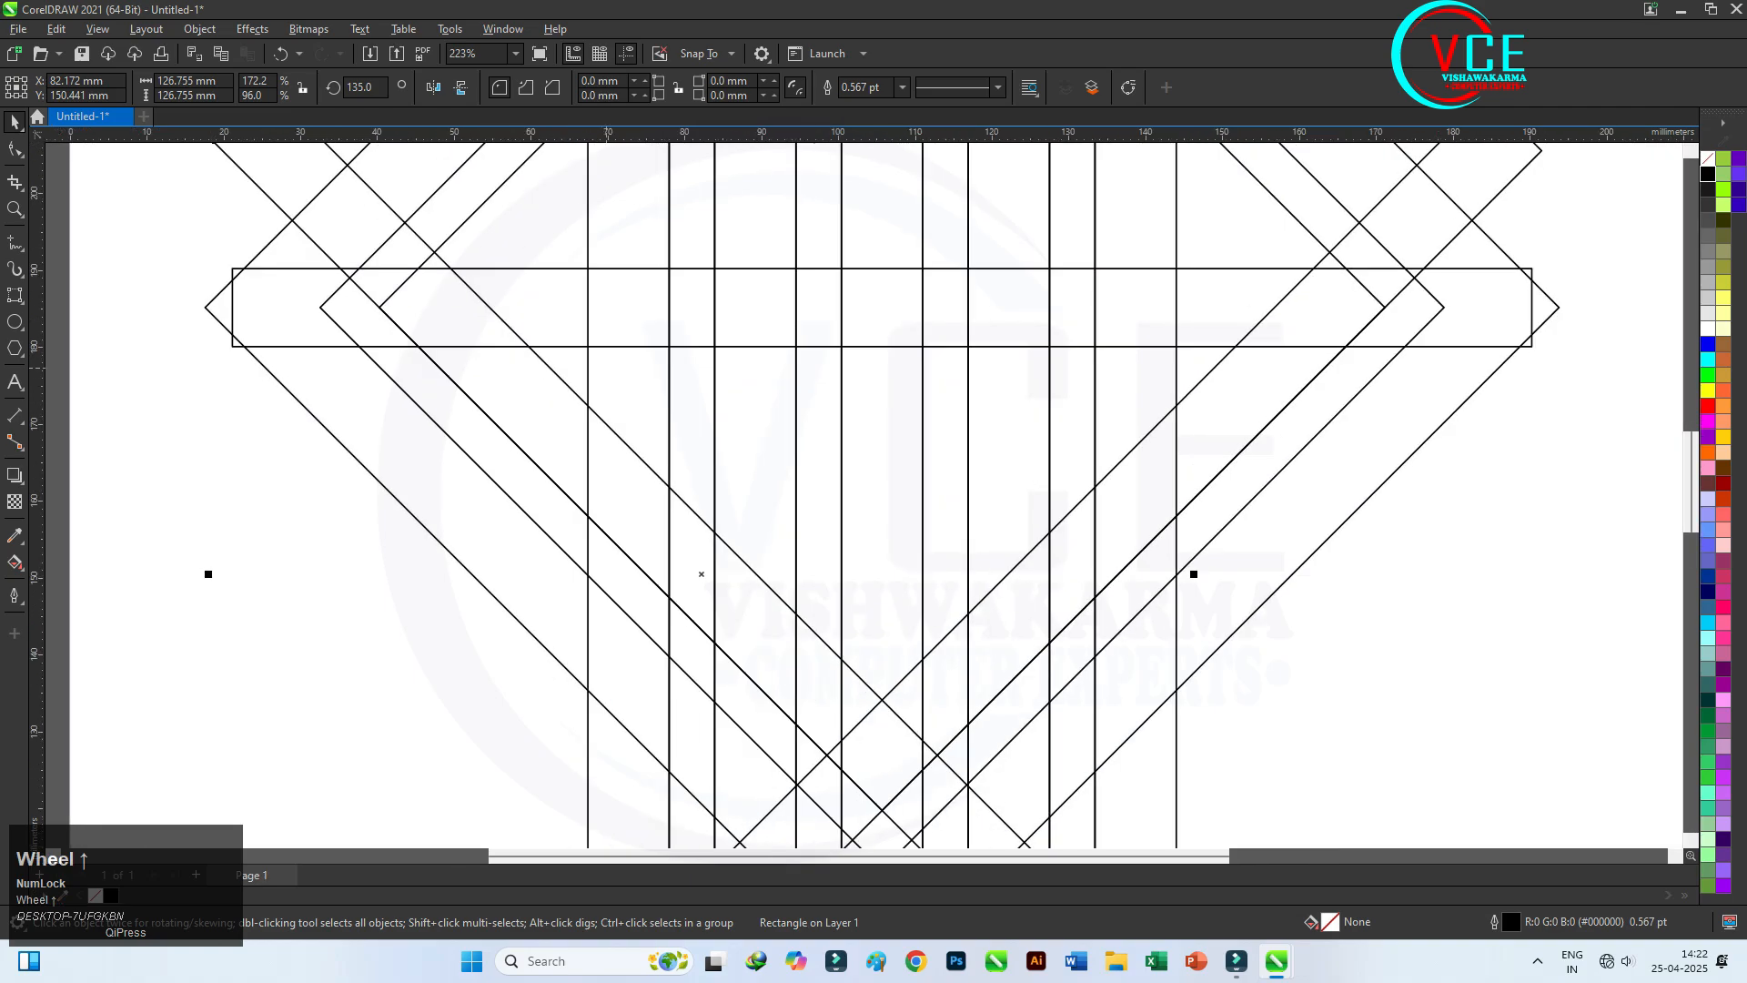
{"action": "left_click", "coordinate": [617, 347]}
{"action": "left_click_drag", "start_coordinate": [591, 347], "coordinate": [587, 515]}
{"action": "right_click", "coordinate": [587, 516]}
{"action": "scroll", "coordinate": [587, 515], "scroll_direction": "down", "scroll_amount": 3}
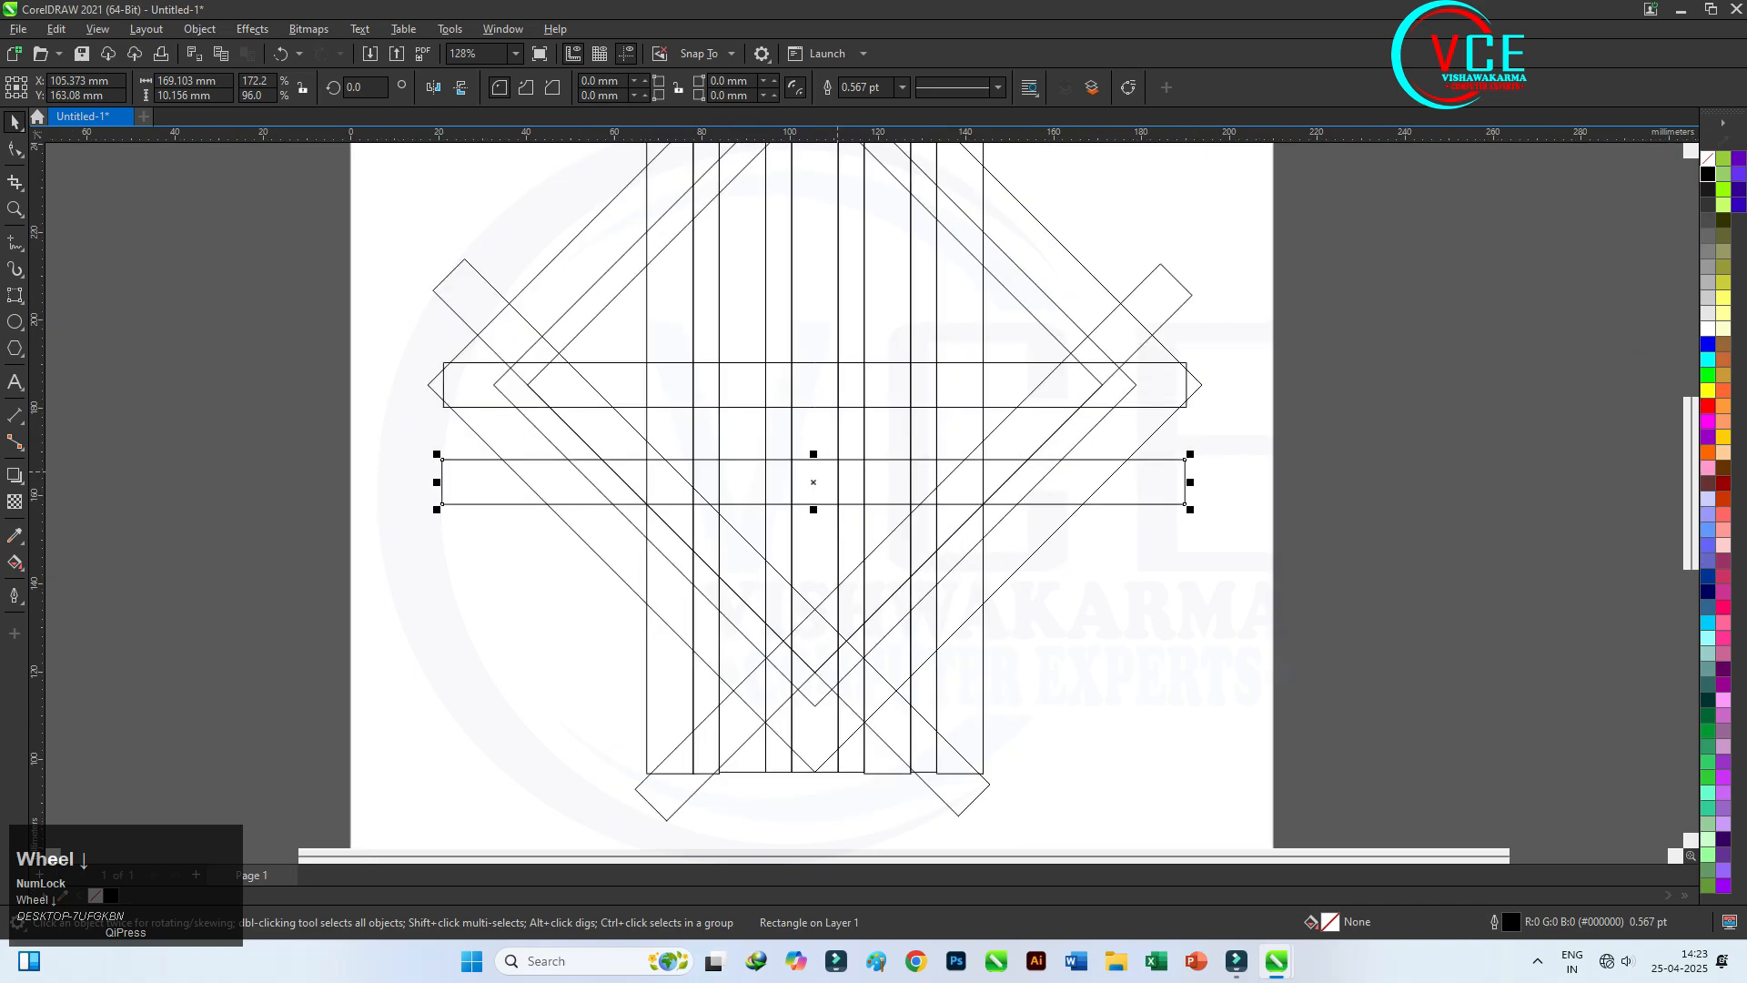
{"action": "left_click_drag", "start_coordinate": [901, 503], "coordinate": [887, 387]}
{"action": "right_click", "coordinate": [887, 387]}
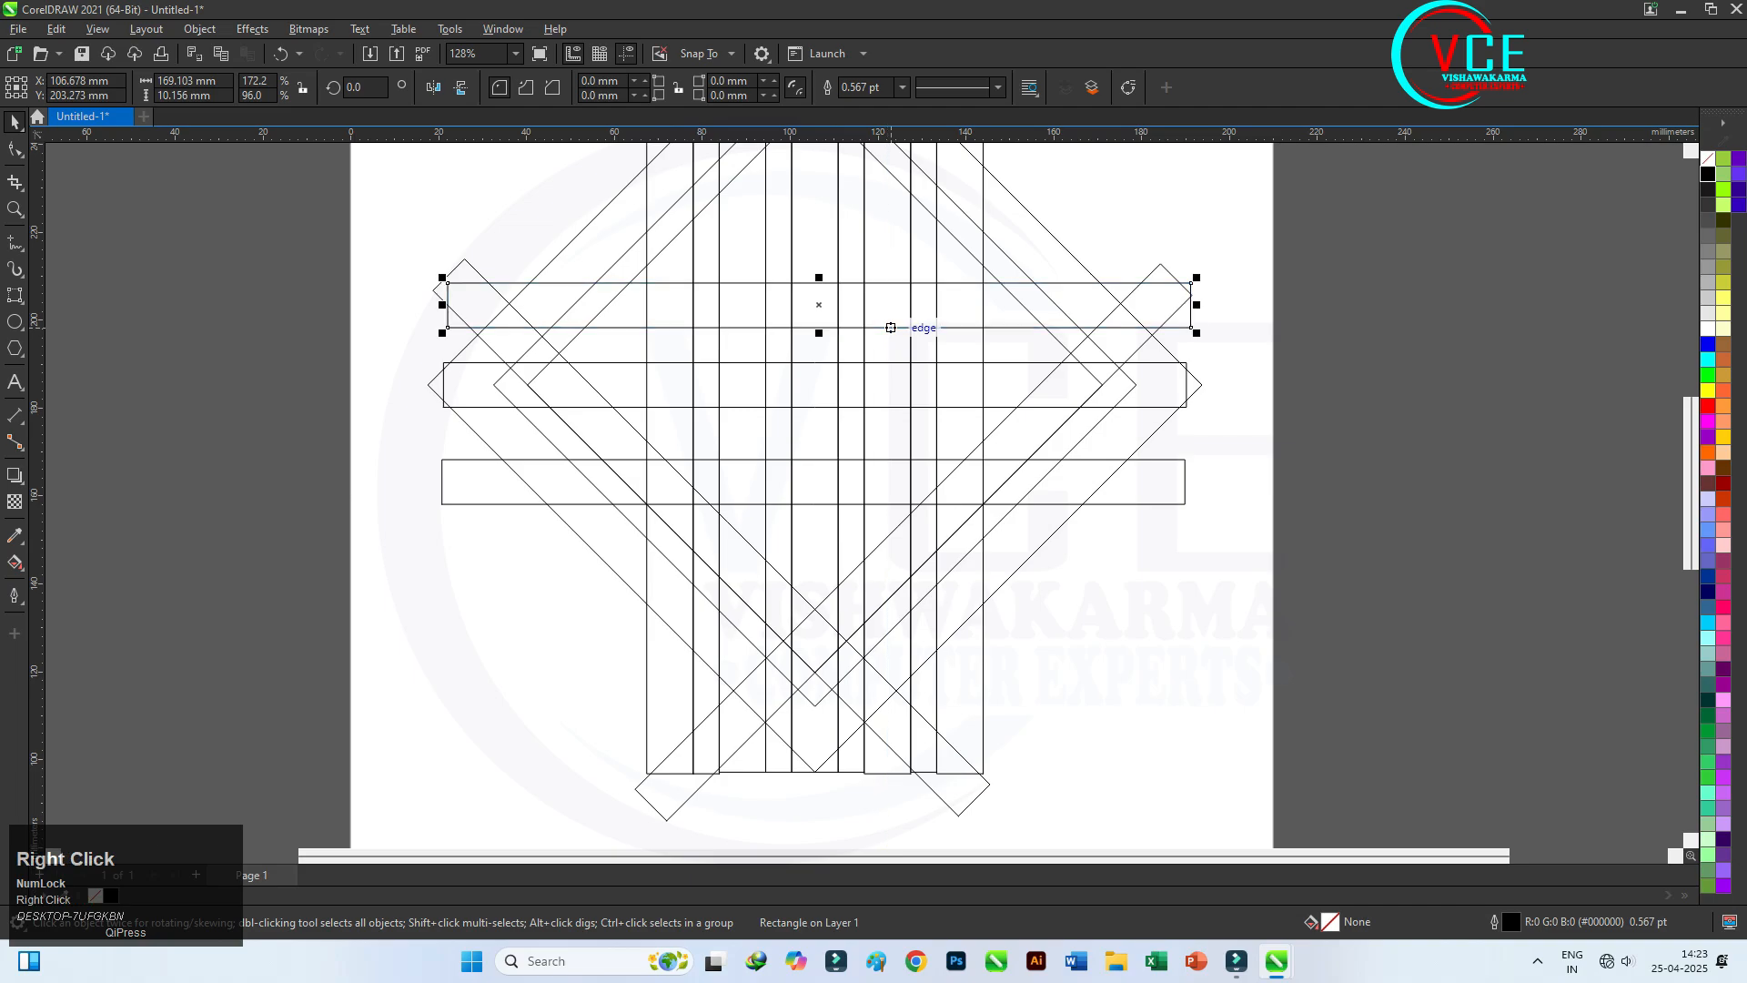
- Smart Fill the left diagonal strip with orange #FF6600 from the innermost diamond's left corner down to the leftmost vertical strip
{"action": "scroll", "coordinate": [888, 387], "scroll_direction": "down", "scroll_amount": 3}
{"action": "scroll", "coordinate": [948, 204], "scroll_direction": "up", "scroll_amount": 3}
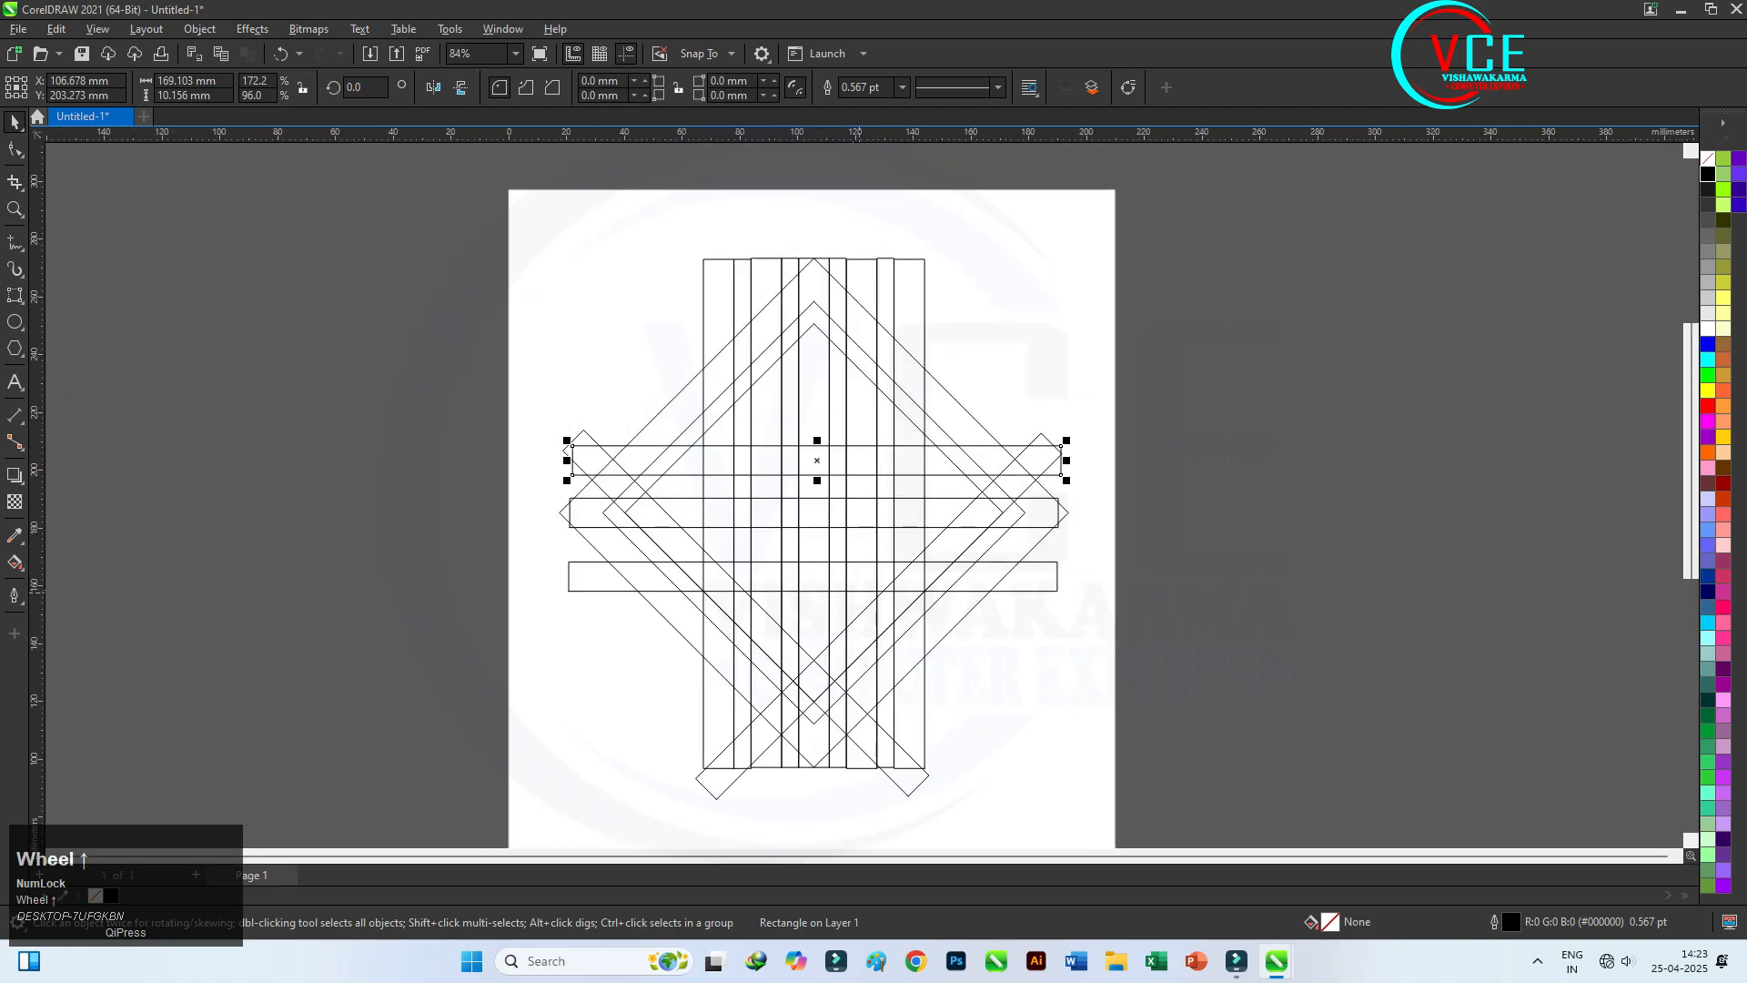
{"action": "scroll", "coordinate": [852, 592], "scroll_direction": "up", "scroll_amount": 1}
{"action": "left_click", "coordinate": [1088, 227]}
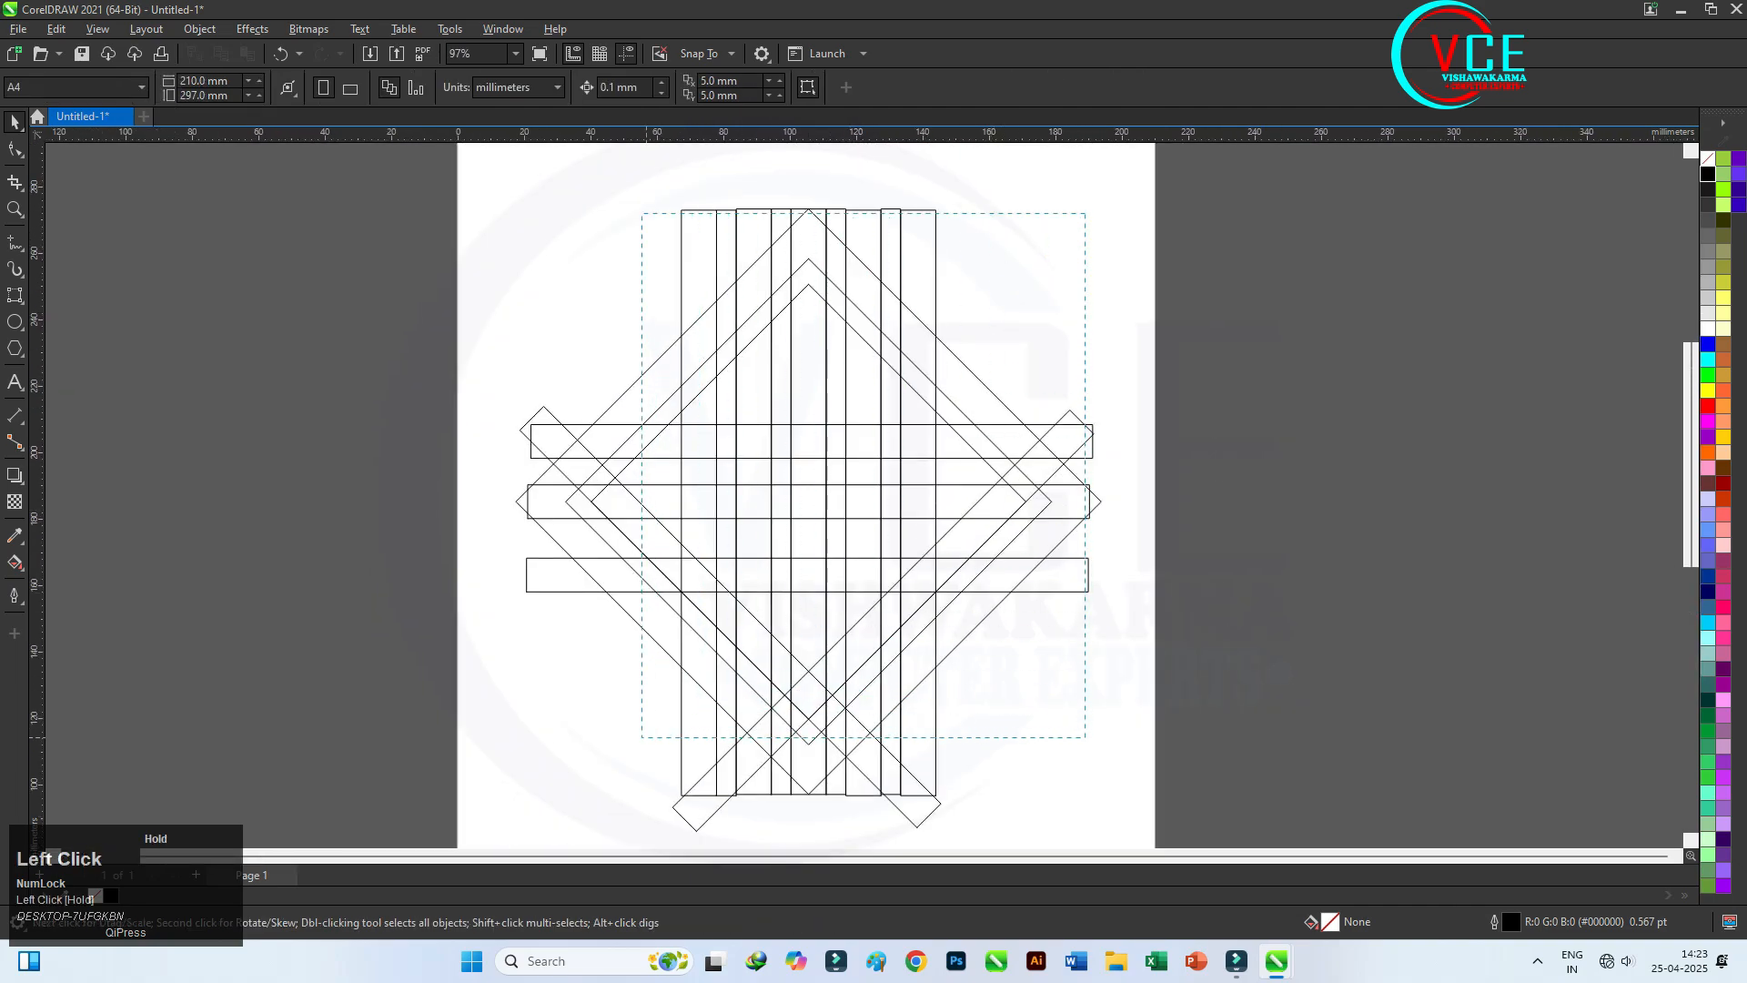
{"action": "key", "text": "F10"}
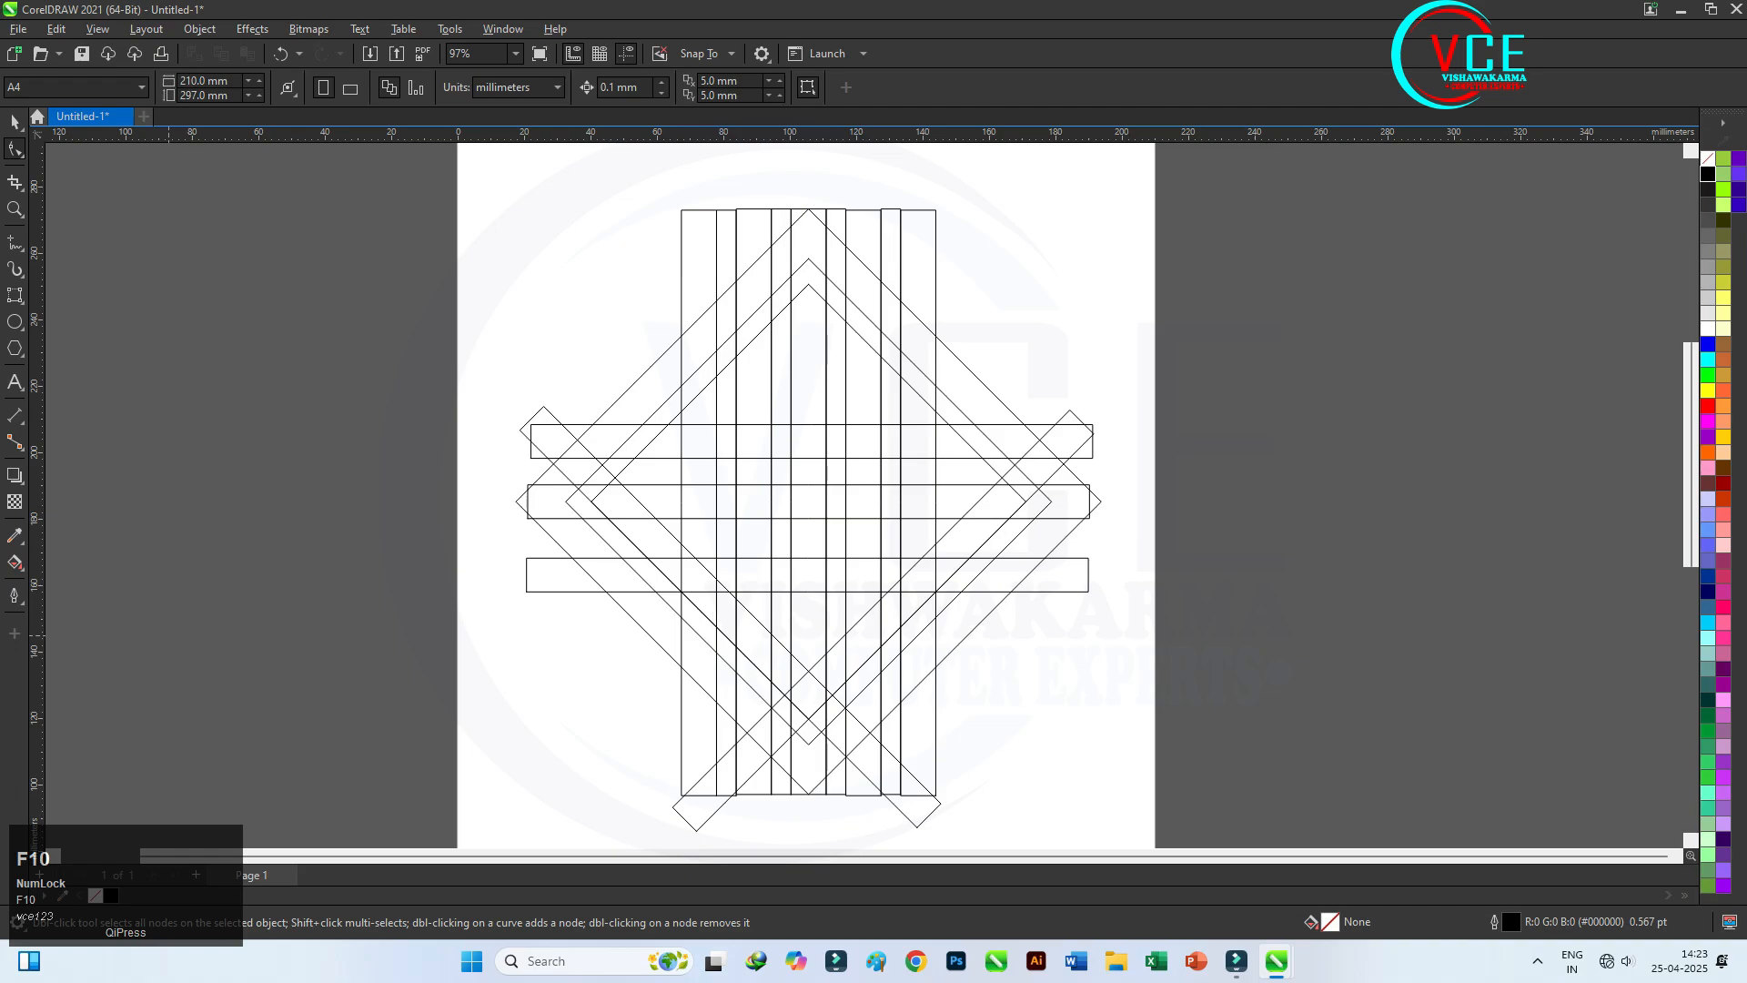
{"action": "left_click", "coordinate": [16, 564]}
{"action": "left_click_drag", "start_coordinate": [17, 564], "coordinate": [46, 583]}
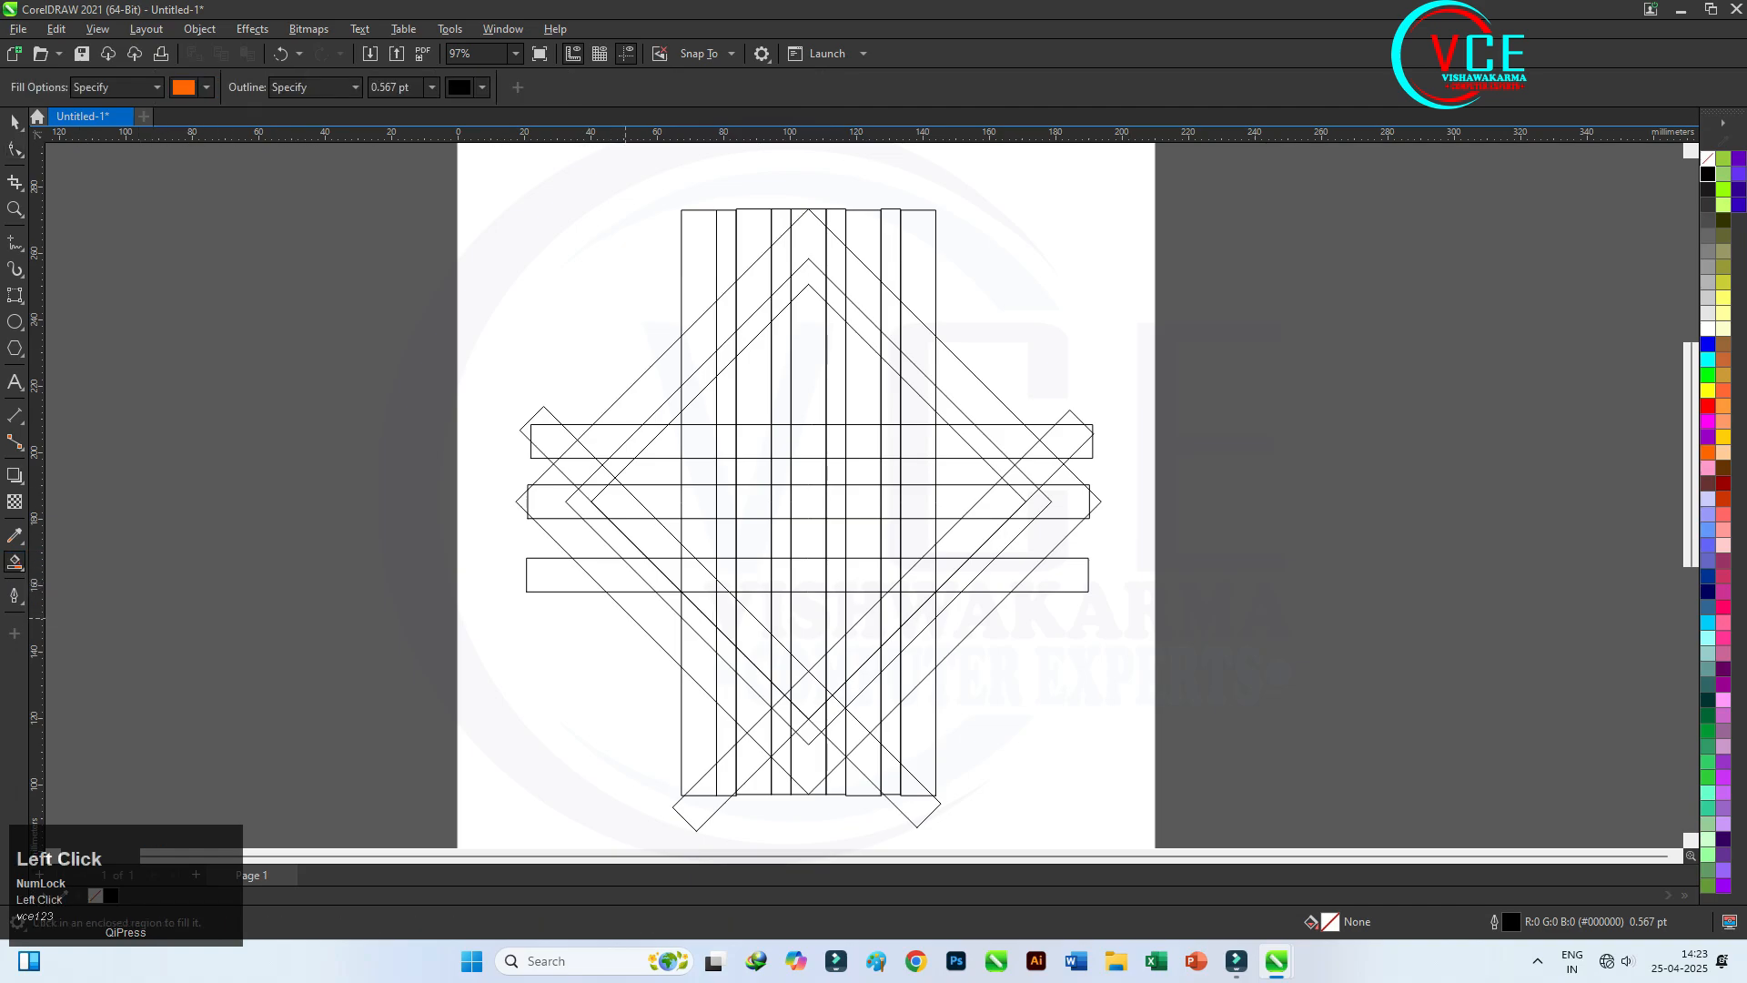
{"action": "scroll", "coordinate": [649, 580], "scroll_direction": "up", "scroll_amount": 4}
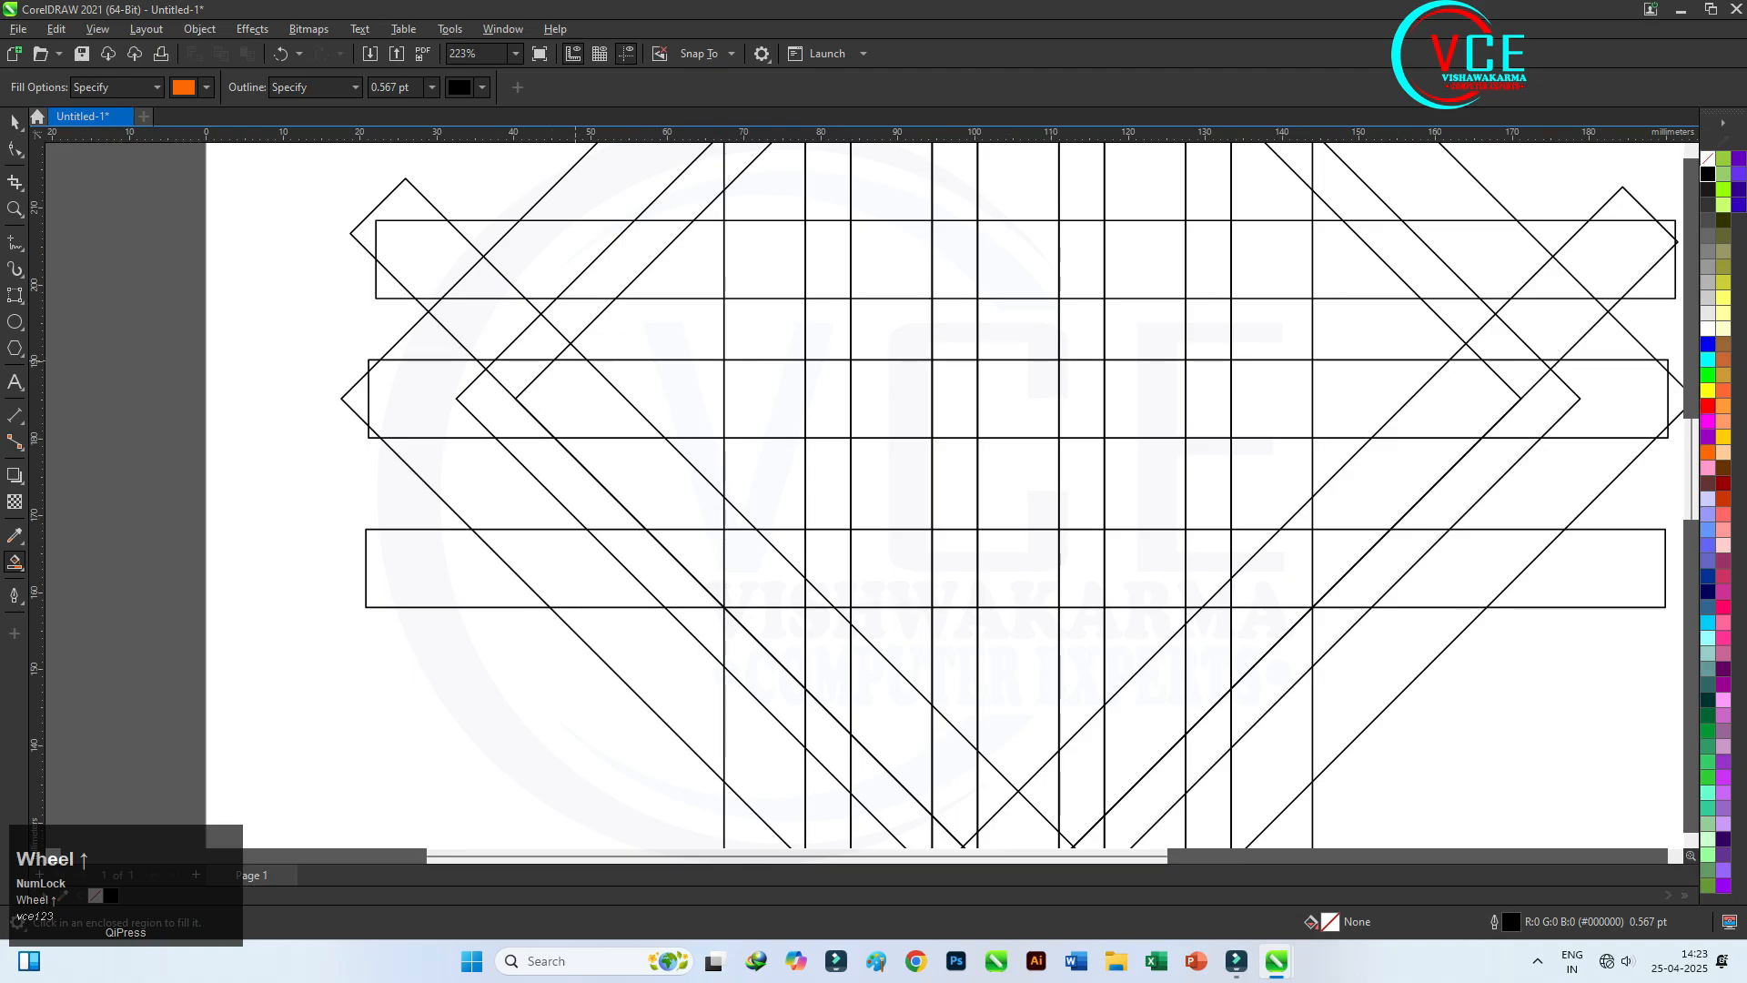
{"action": "left_click", "coordinate": [570, 355]}
{"action": "left_click", "coordinate": [583, 401]}
{"action": "left_click", "coordinate": [653, 482]}
{"action": "left_click", "coordinate": [696, 565]}
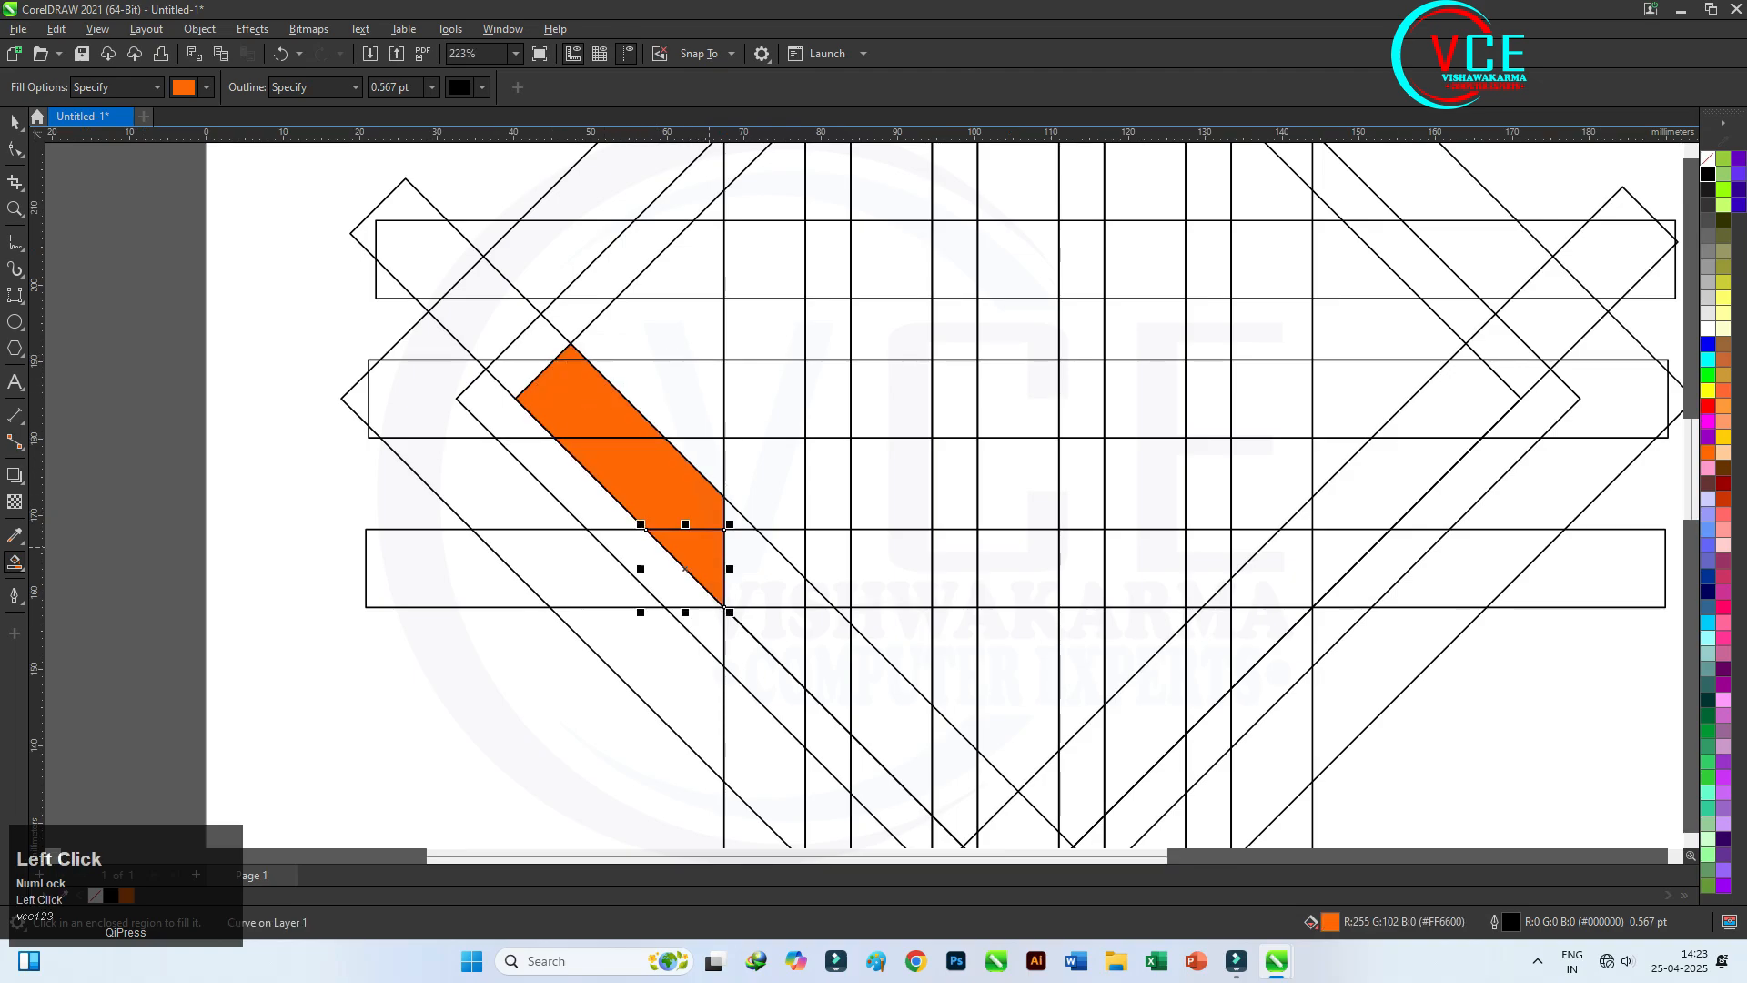
- Fill the leftmost vertical strip with orange from the lower horizontal strip up to the innermost diamond's upper-left edge
{"action": "left_click", "coordinate": [765, 569]}
{"action": "left_click", "coordinate": [764, 482]}
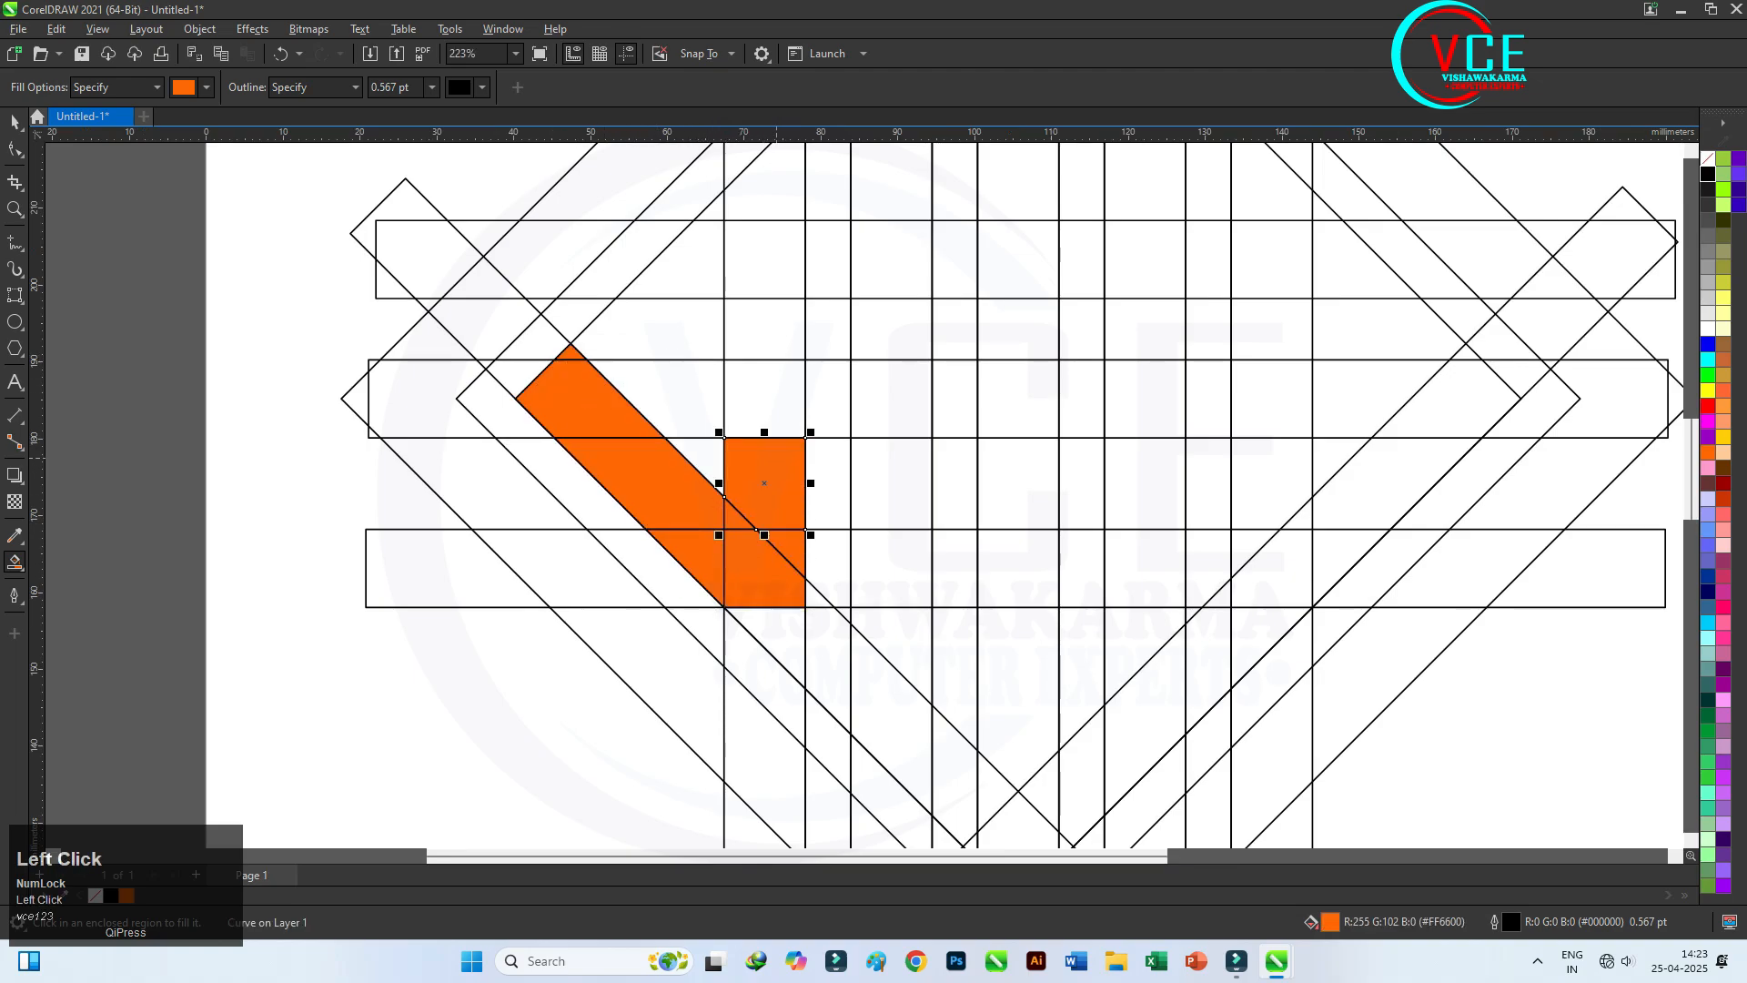
{"action": "left_click", "coordinate": [764, 398]}
{"action": "left_click", "coordinate": [764, 327]}
{"action": "left_click", "coordinate": [765, 260]}
{"action": "left_click", "coordinate": [765, 182]}
{"action": "scroll", "coordinate": [741, 427], "scroll_direction": "down", "scroll_amount": 3}
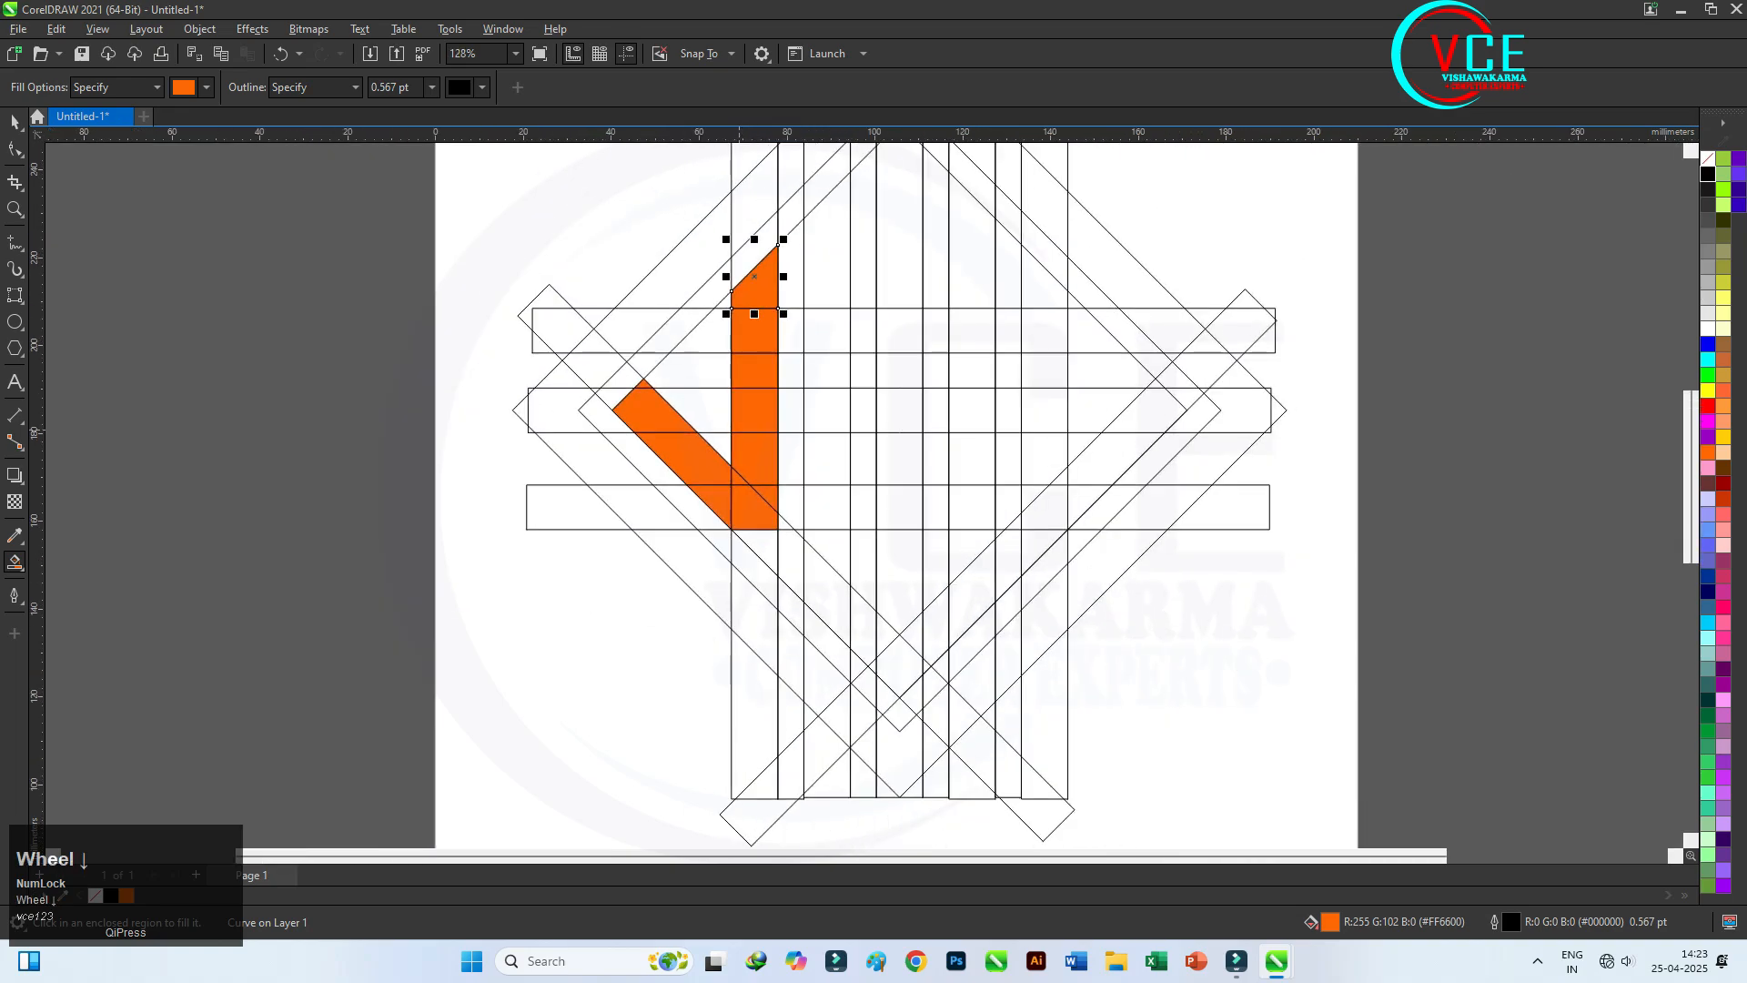
{"action": "scroll", "coordinate": [655, 428], "scroll_direction": "down", "scroll_amount": 1}
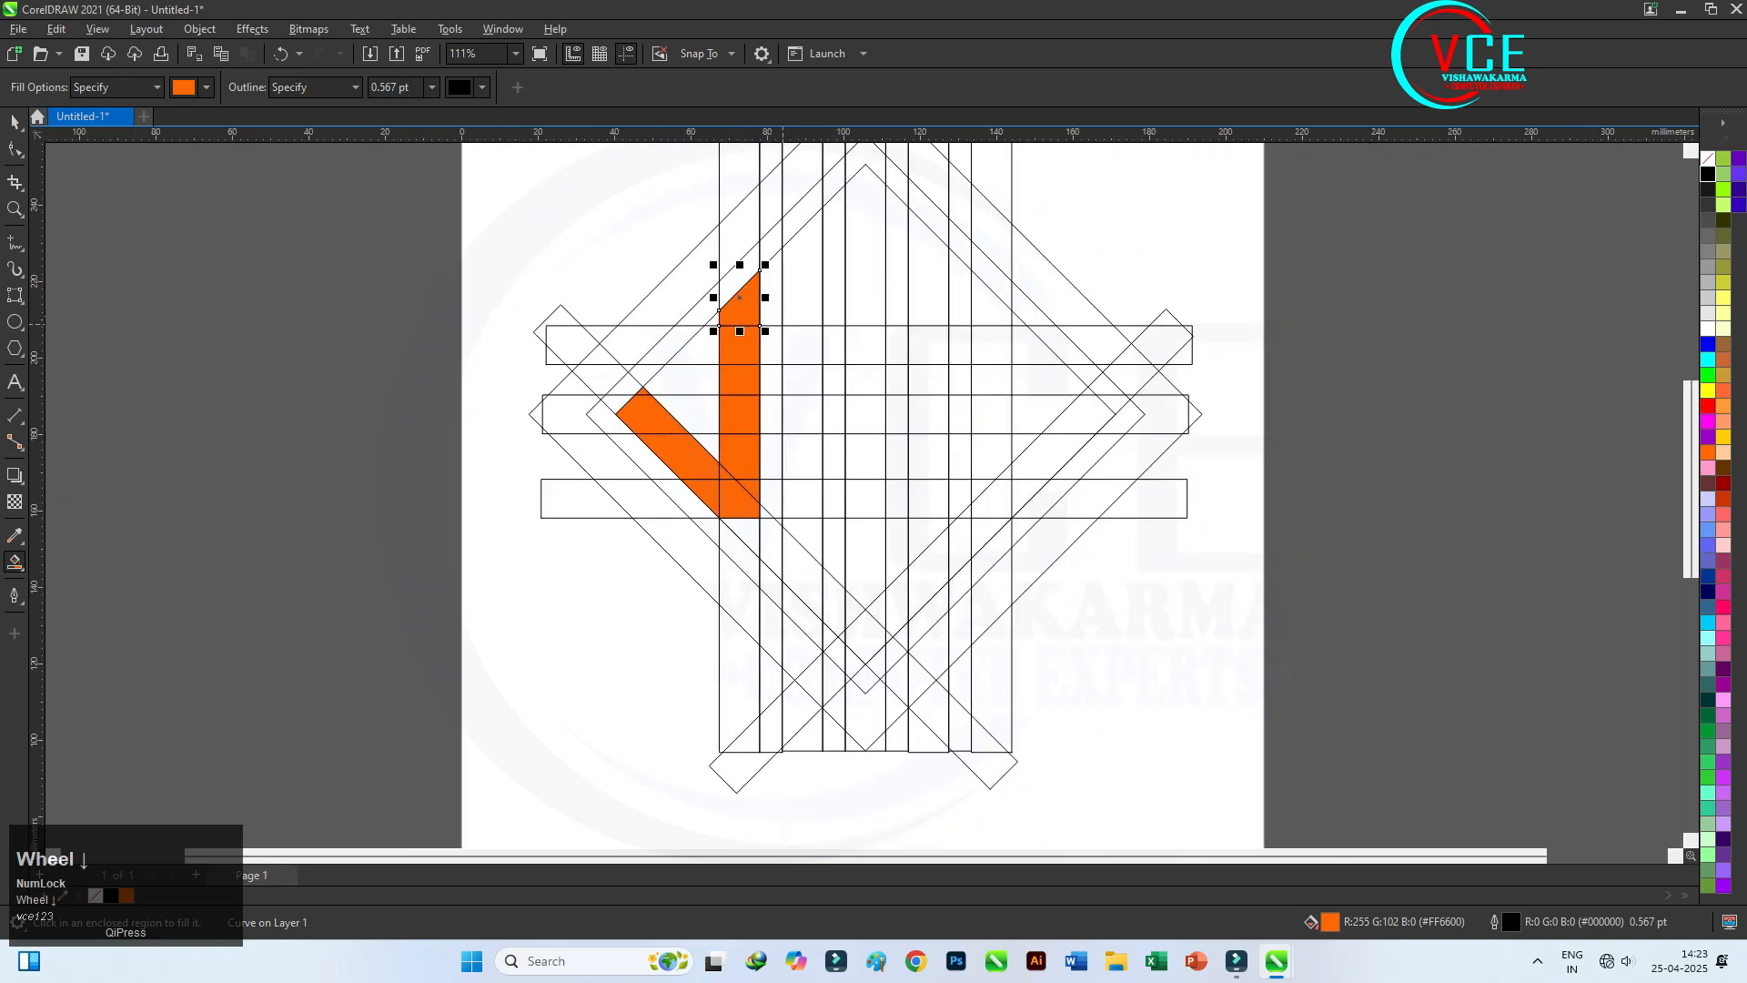
- Fill the second wide vertical strip with orange from the innermost diamond's upper-left edge down through the lower horizontal strip
{"action": "left_click", "coordinate": [803, 273]}
{"action": "left_click", "coordinate": [802, 346]}
{"action": "left_click", "coordinate": [803, 378]}
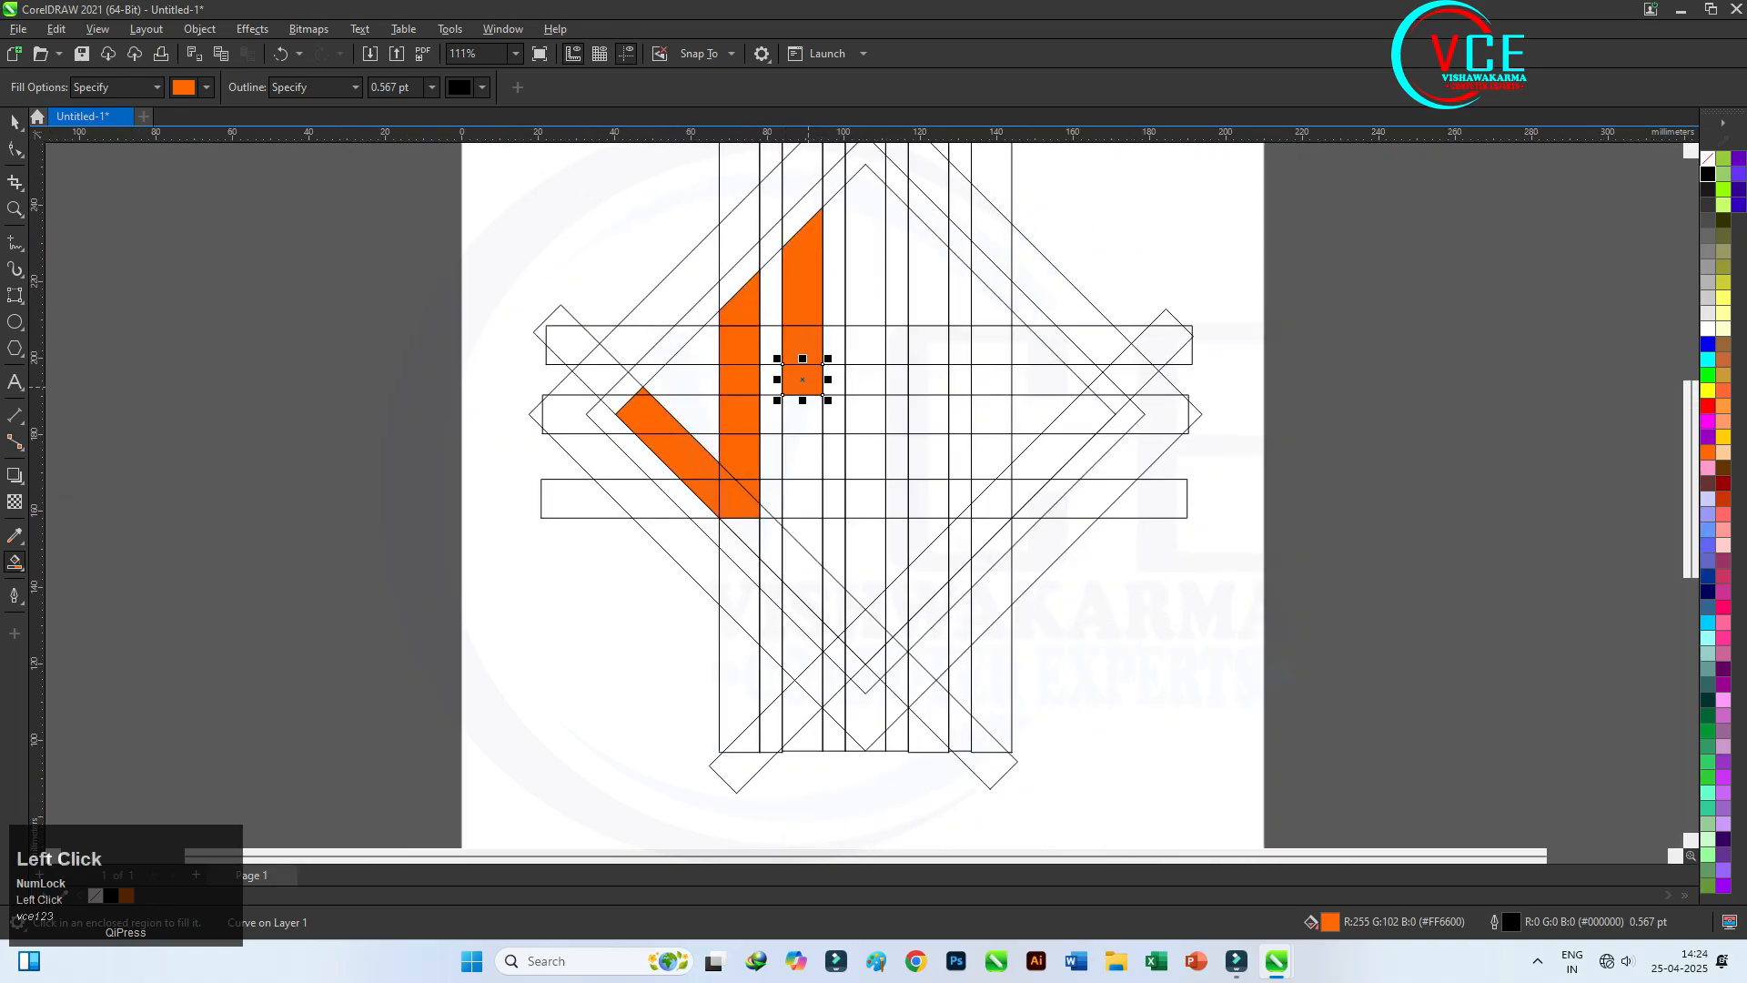
{"action": "left_click", "coordinate": [803, 414]}
{"action": "left_click", "coordinate": [803, 459]}
{"action": "left_click", "coordinate": [803, 499]}
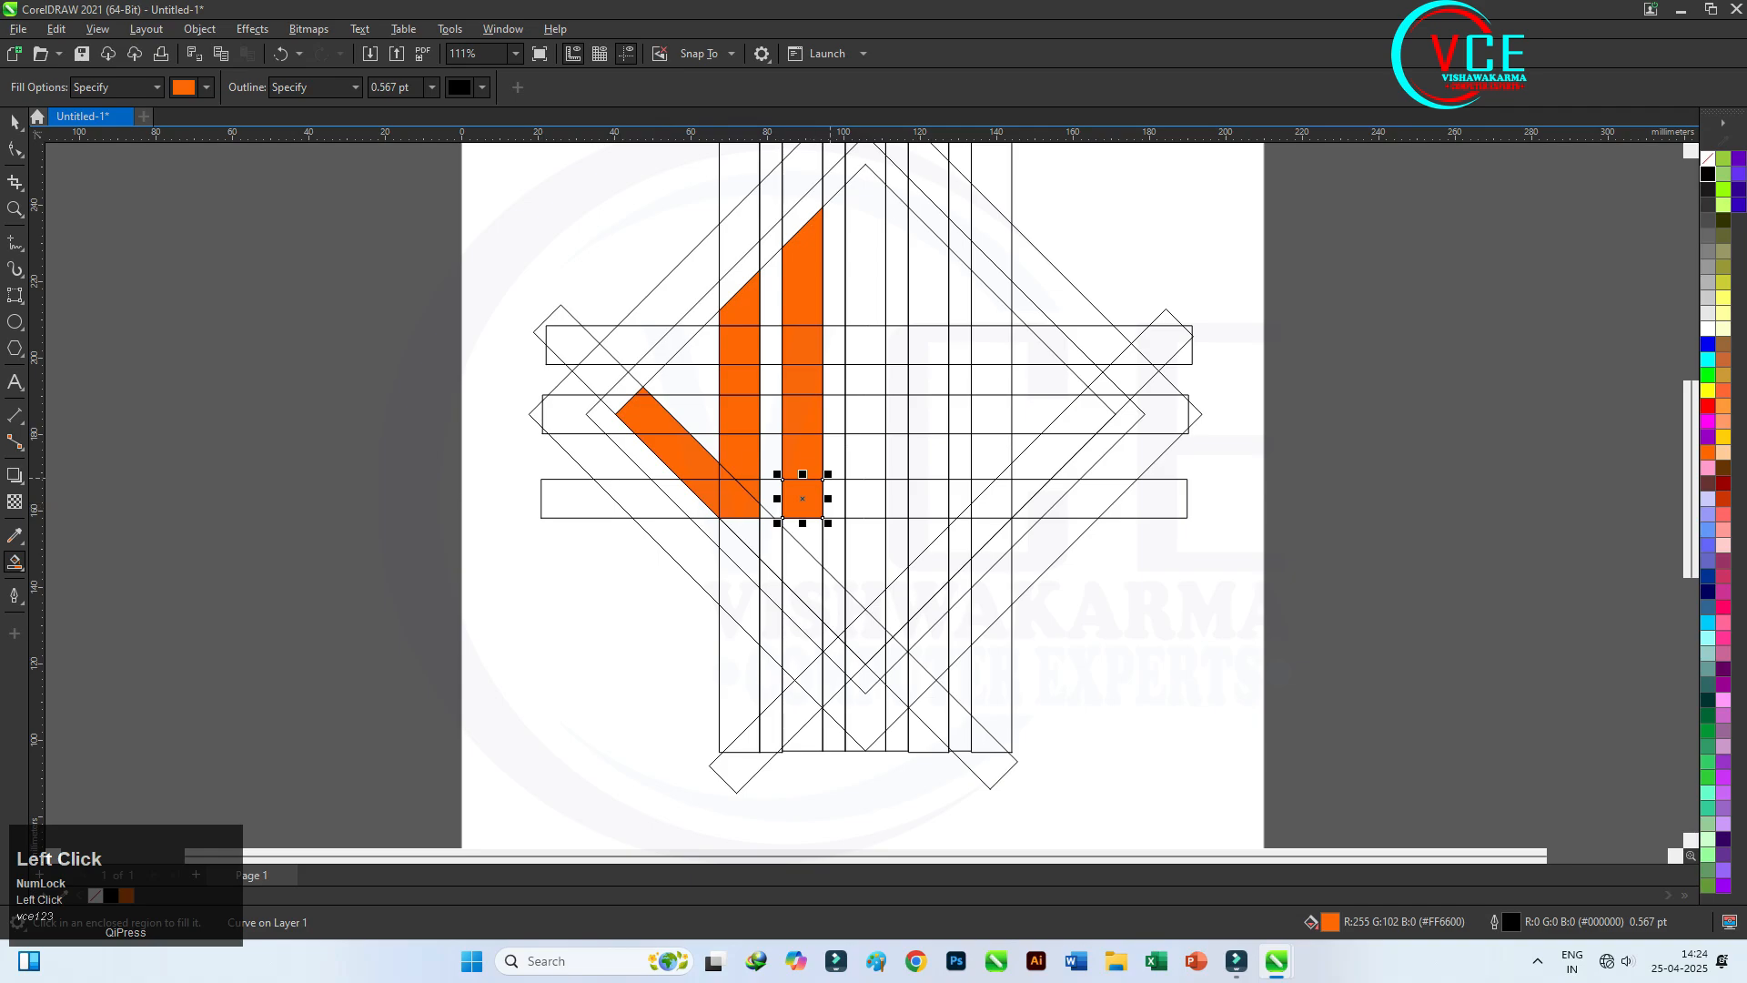
- Fill two adjoining sections of the central horizontal strip with orange as a crossbar extending right from the second wide vertical strip
{"action": "scroll", "coordinate": [860, 411], "scroll_direction": "up", "scroll_amount": 1}
{"action": "scroll", "coordinate": [860, 416], "scroll_direction": "up", "scroll_amount": 2}
{"action": "left_click", "coordinate": [821, 416]}
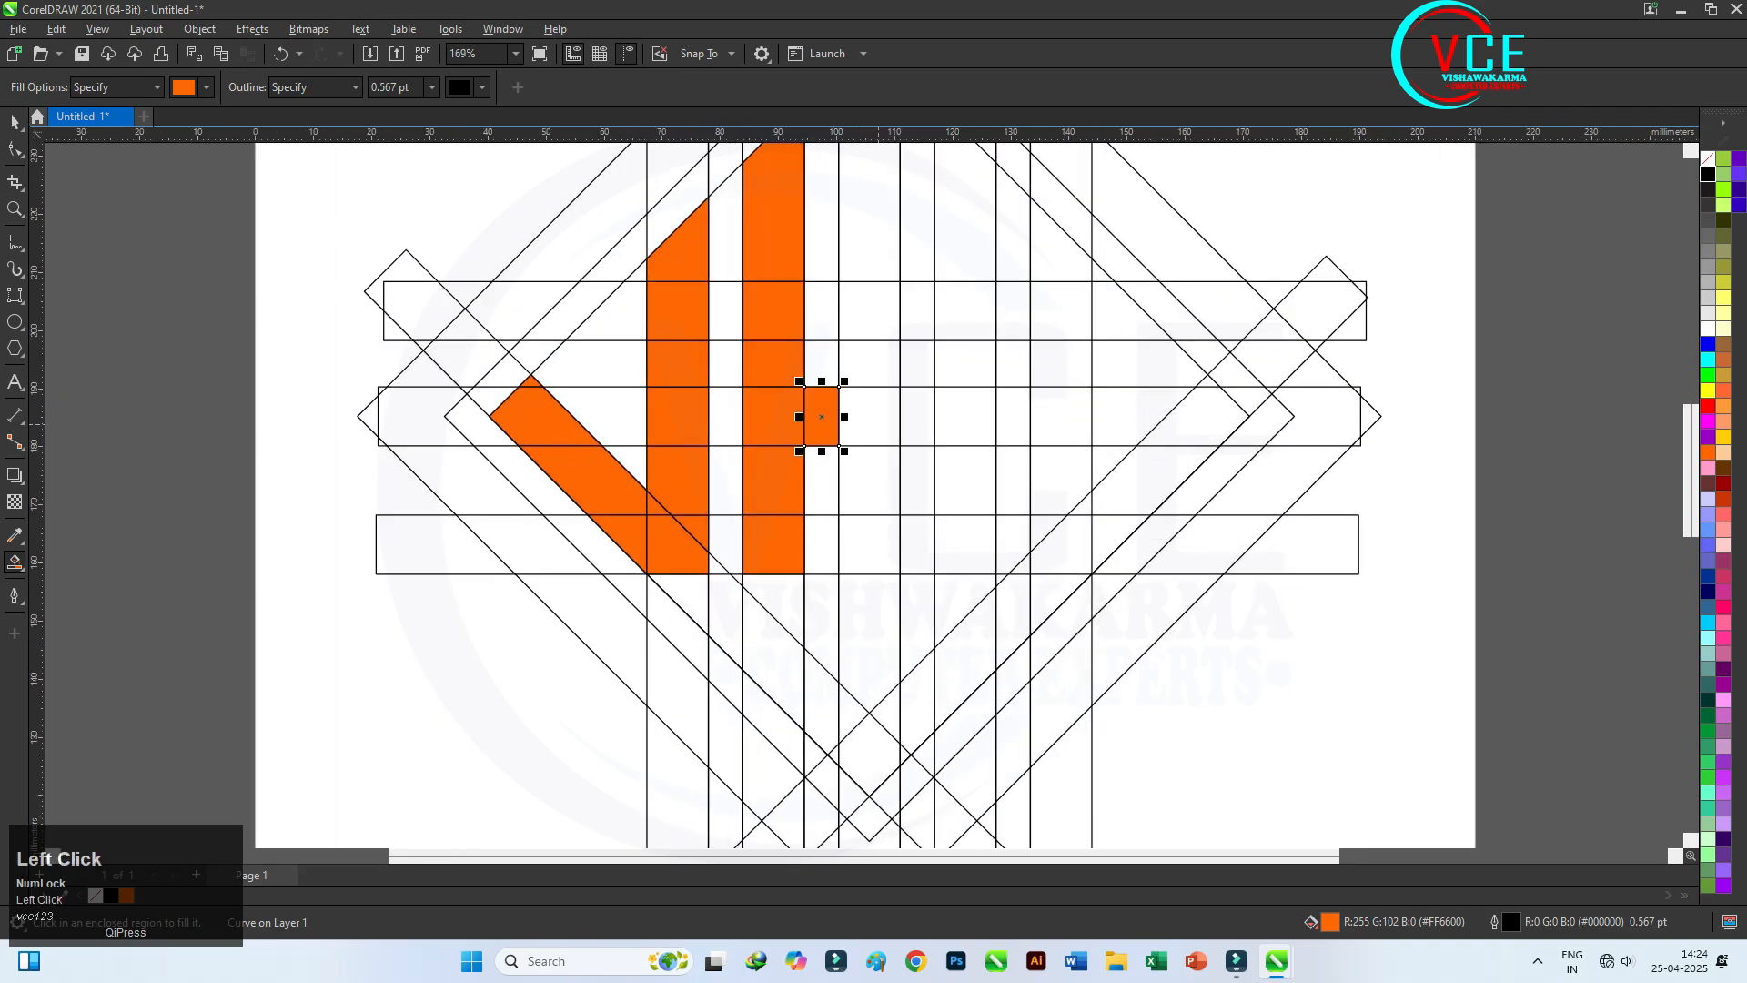
{"action": "left_click", "coordinate": [869, 416]}
- Fill the wide vertical strip right of the crossbar with orange, from the upper horizontal strip down to the lower-right diagonal strip
{"action": "left_click", "coordinate": [966, 416]}
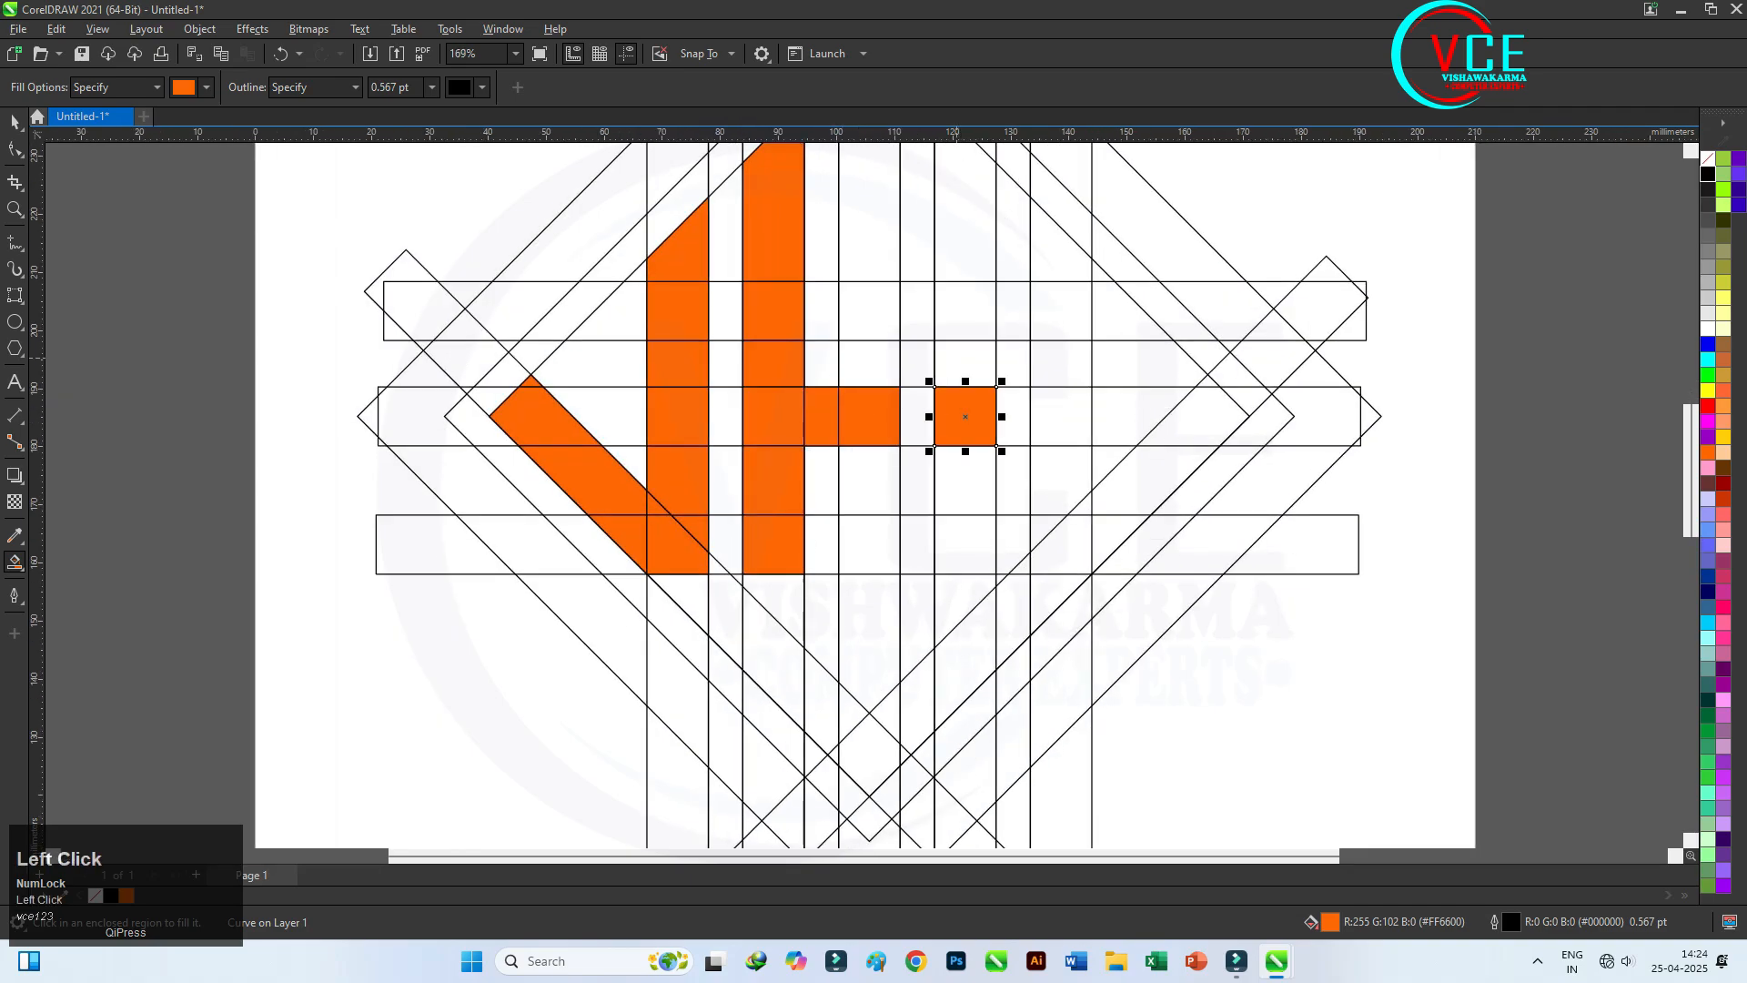
{"action": "left_click", "coordinate": [965, 363]}
{"action": "left_click", "coordinate": [965, 310]}
{"action": "left_click", "coordinate": [954, 482]}
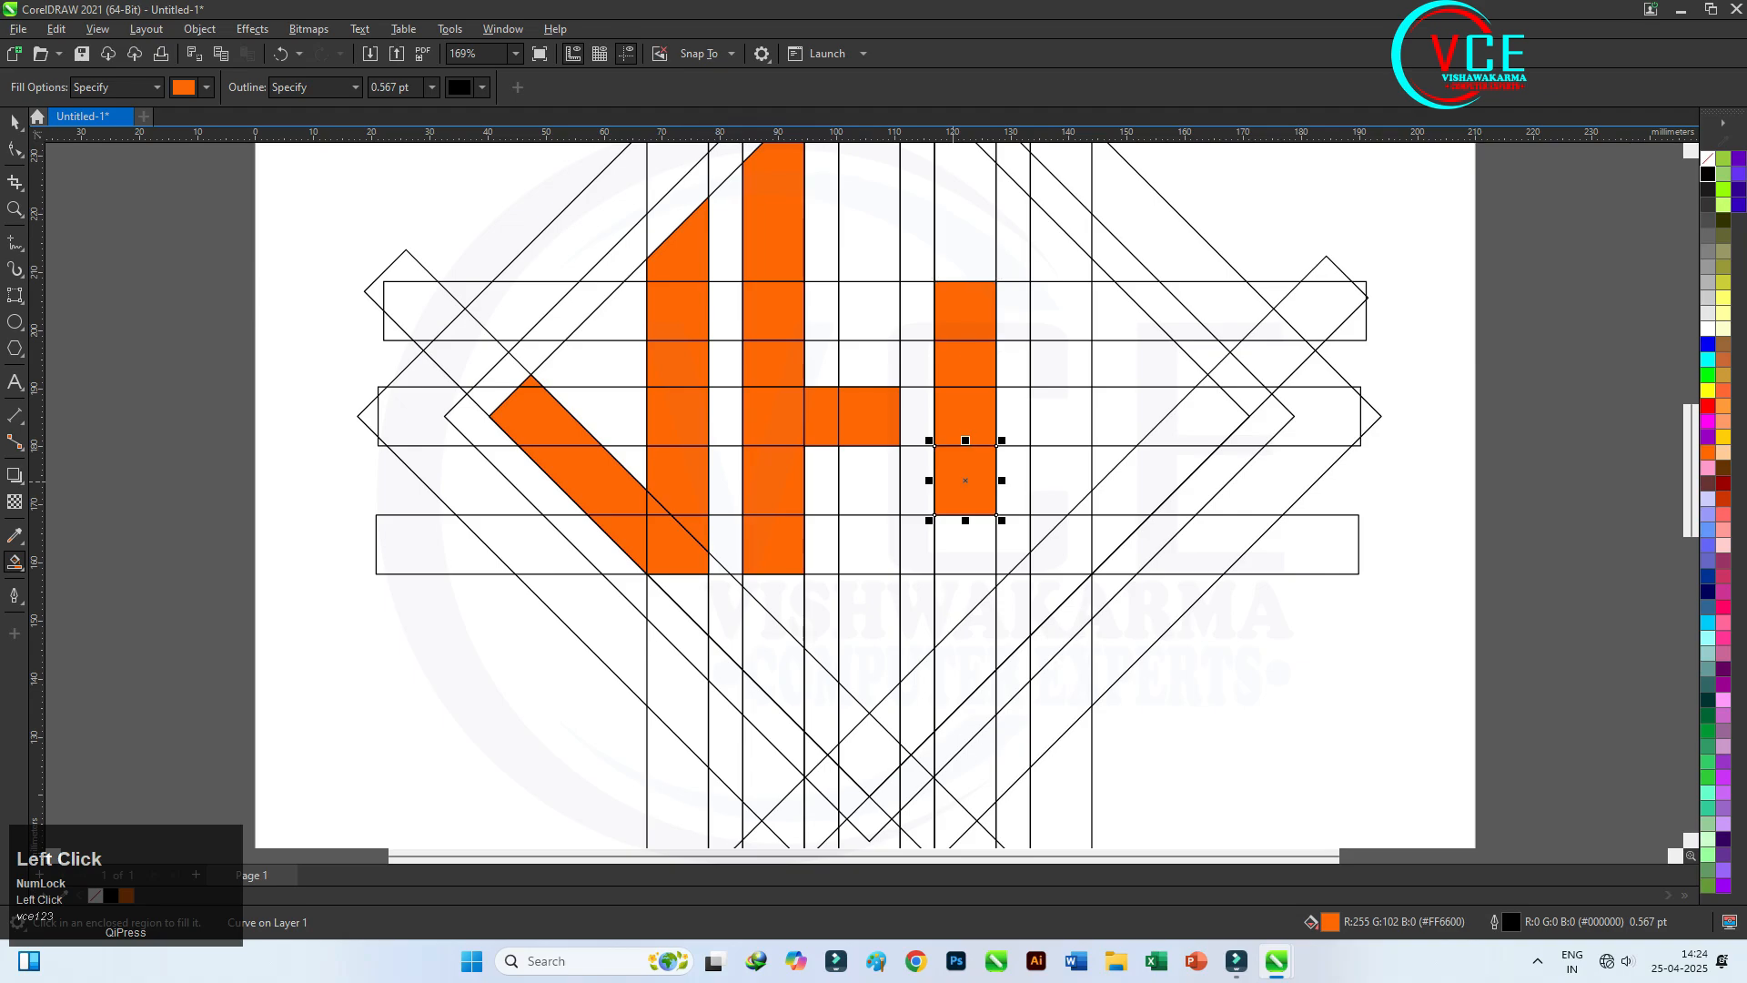
{"action": "left_click", "coordinate": [955, 534]}
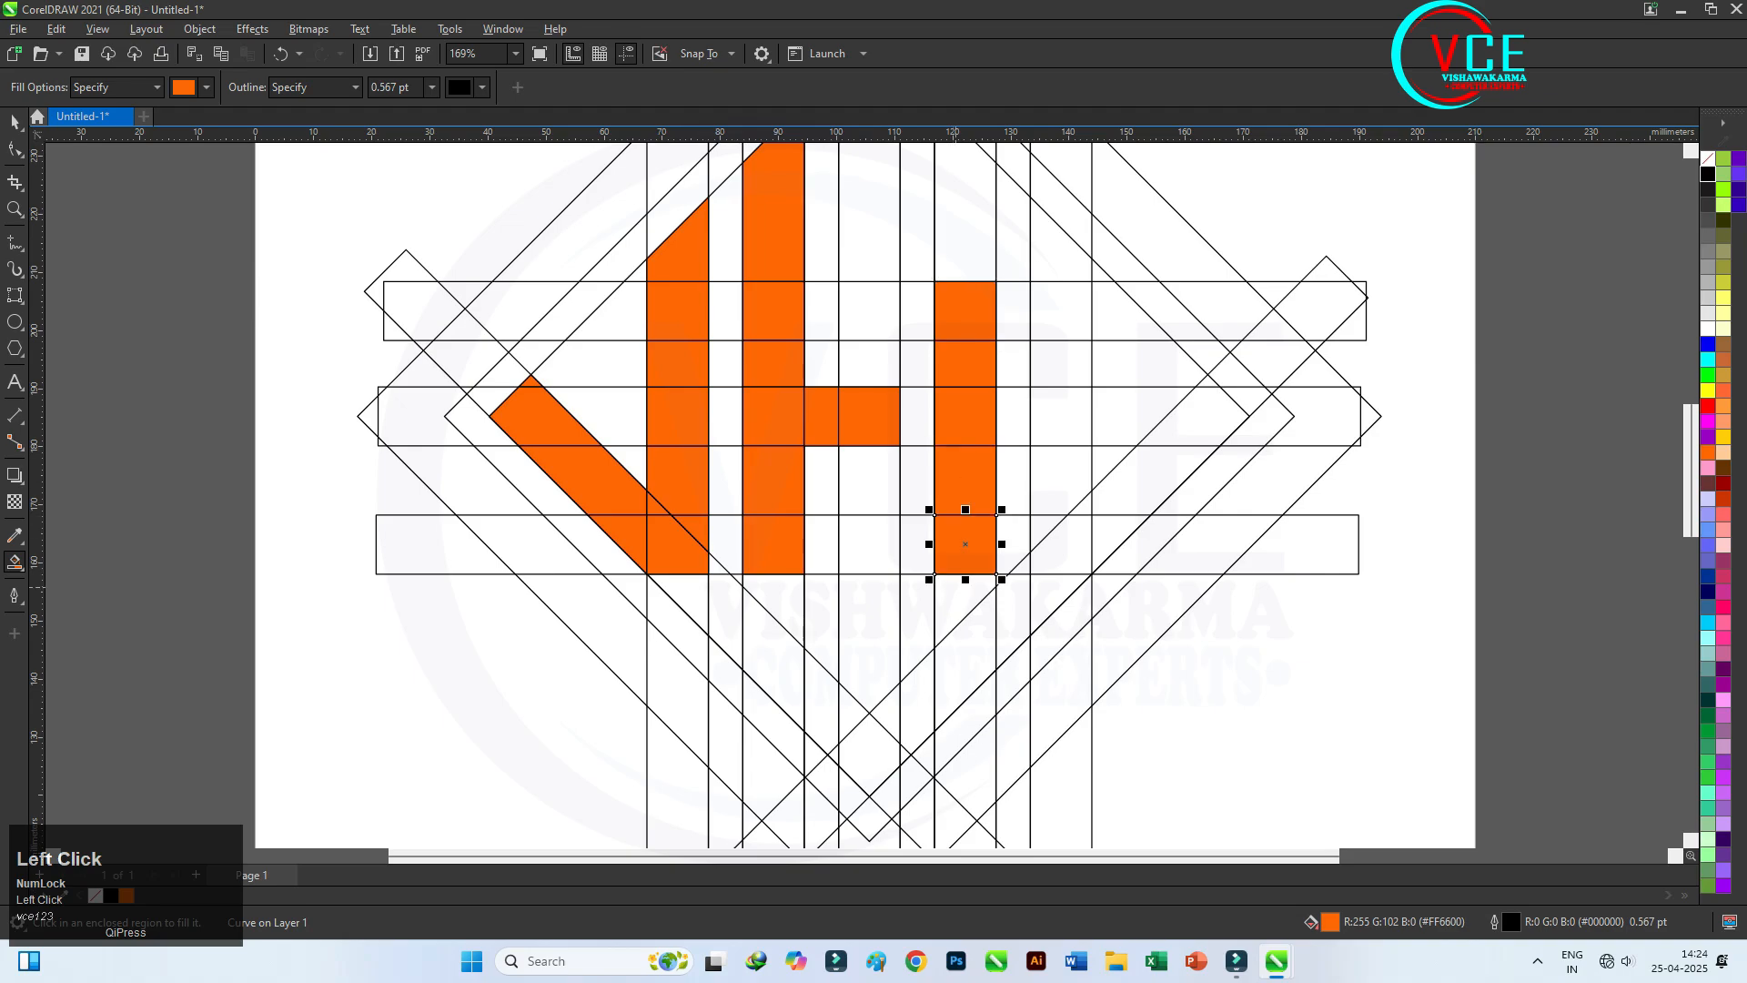
{"action": "left_click", "coordinate": [956, 587]}
{"action": "scroll", "coordinate": [920, 627], "scroll_direction": "down", "scroll_amount": 3}
{"action": "scroll", "coordinate": [1087, 496], "scroll_direction": "up", "scroll_amount": 3}
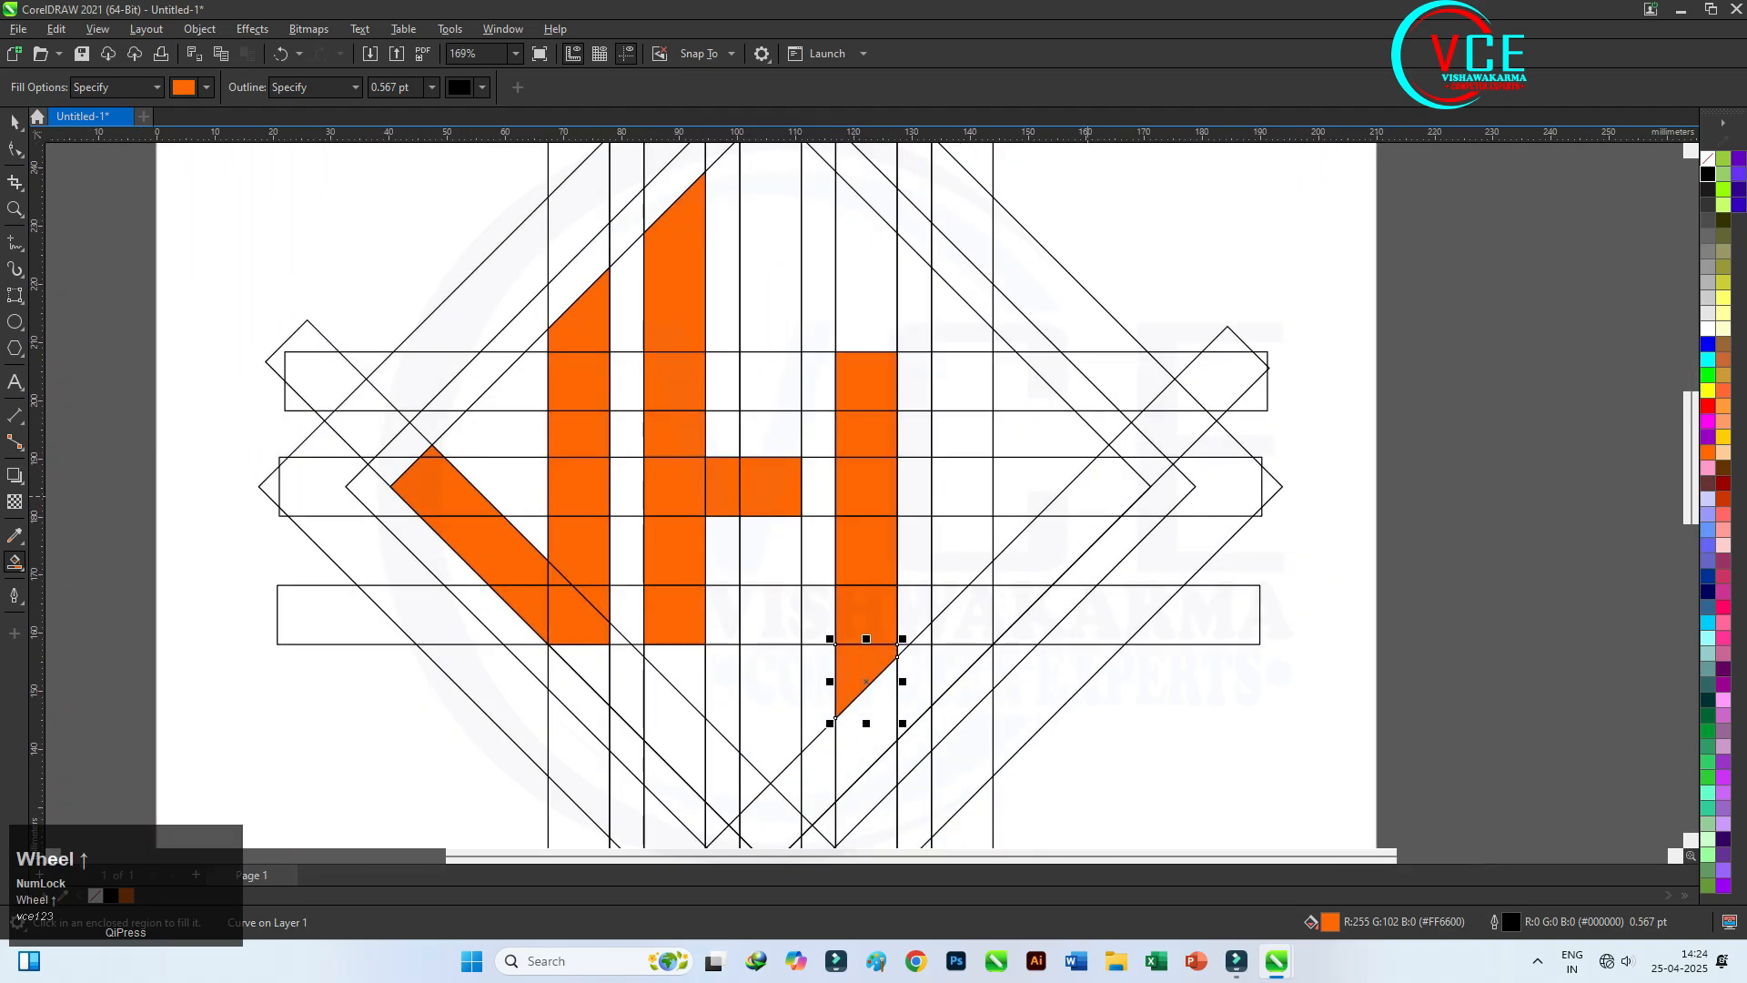
- Fill the rightmost vertical strip with orange down to the innermost diamond's lower-right edge, plus the wedge beside its upper end
{"action": "scroll", "coordinate": [1099, 508], "scroll_direction": "up", "scroll_amount": 1}
{"action": "left_click", "coordinate": [1010, 359]}
{"action": "left_click", "coordinate": [945, 364]}
{"action": "left_click", "coordinate": [944, 424]}
{"action": "left_click", "coordinate": [945, 485]}
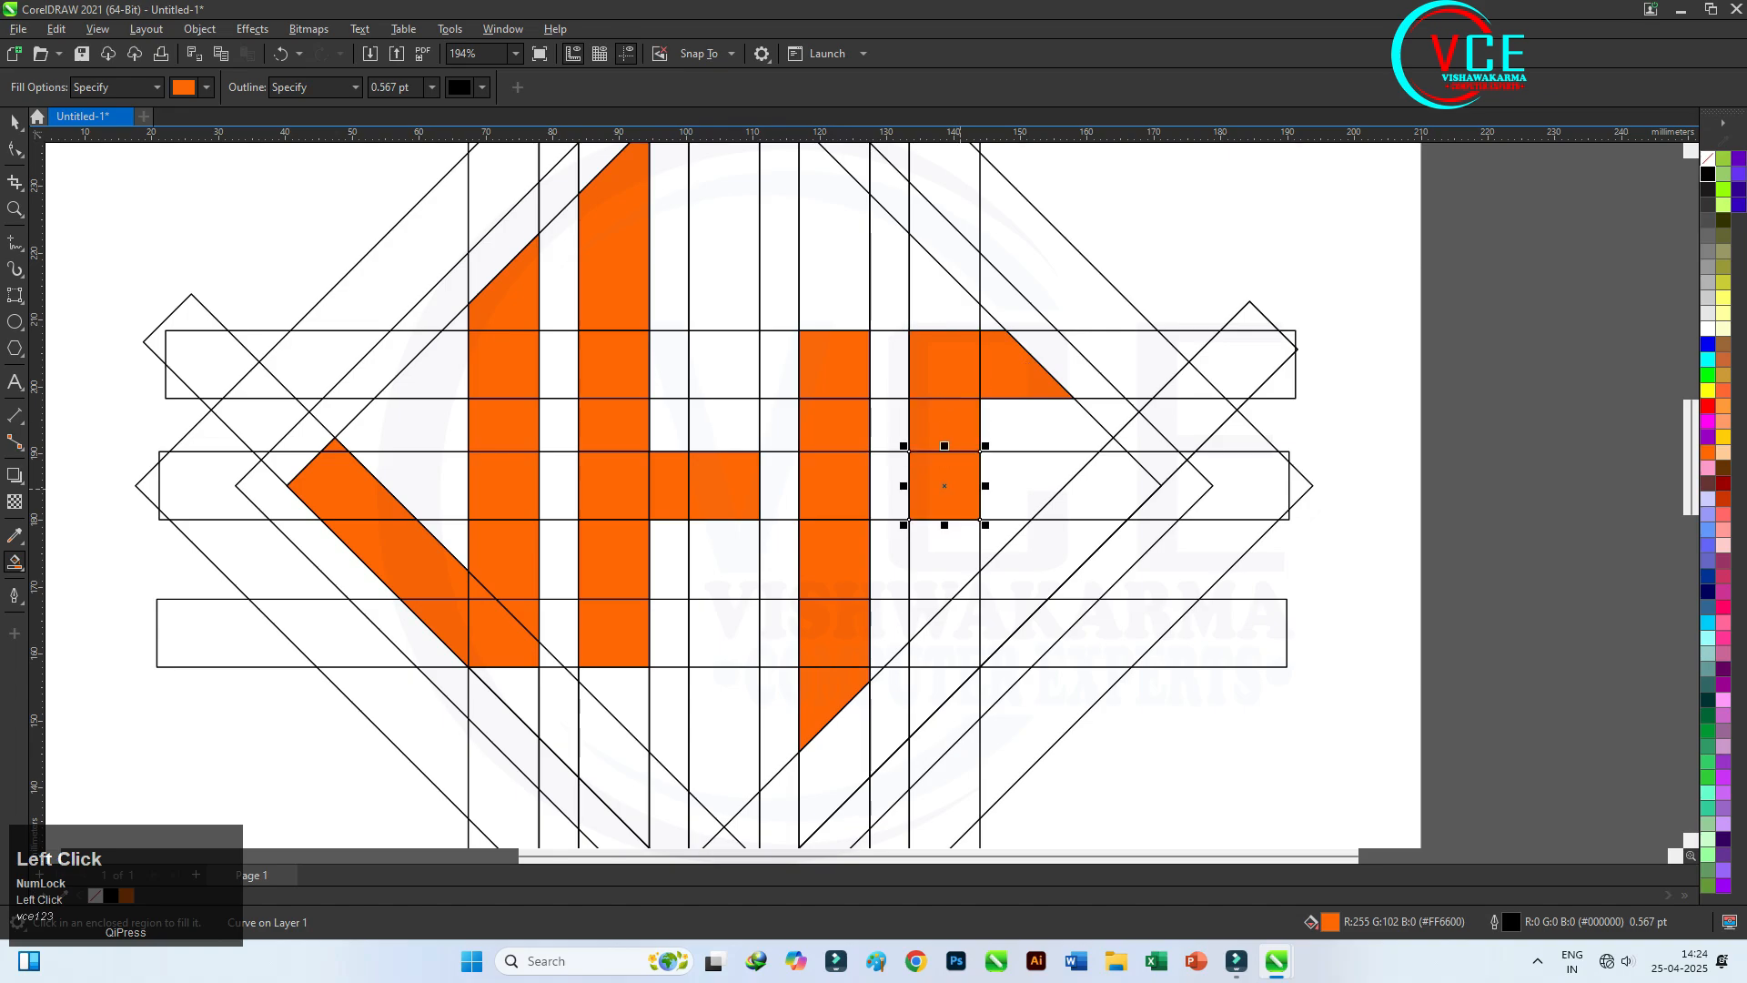
{"action": "left_click", "coordinate": [945, 559]}
{"action": "left_click", "coordinate": [927, 621]}
{"action": "left_click", "coordinate": [947, 632]}
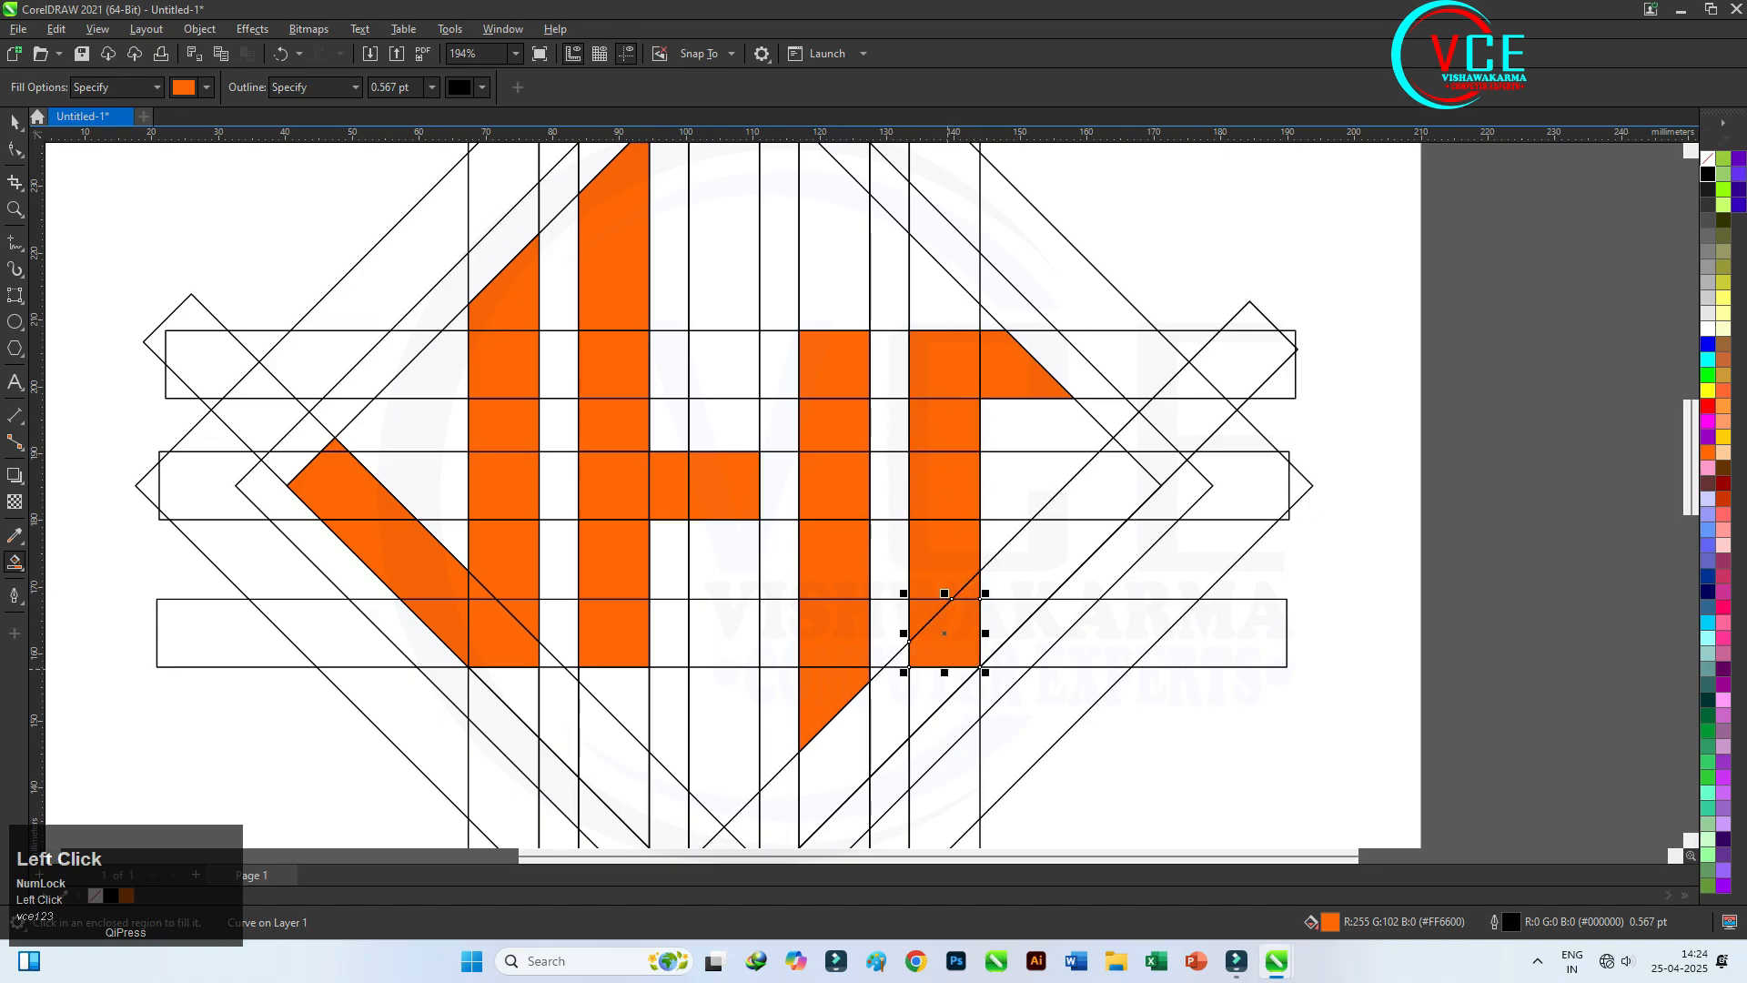
{"action": "left_click", "coordinate": [945, 702]}
- Fill the lower-right diagonal strip with orange from the rightmost vertical strip up to the innermost diamond's right corner
{"action": "left_click", "coordinate": [1012, 616]}
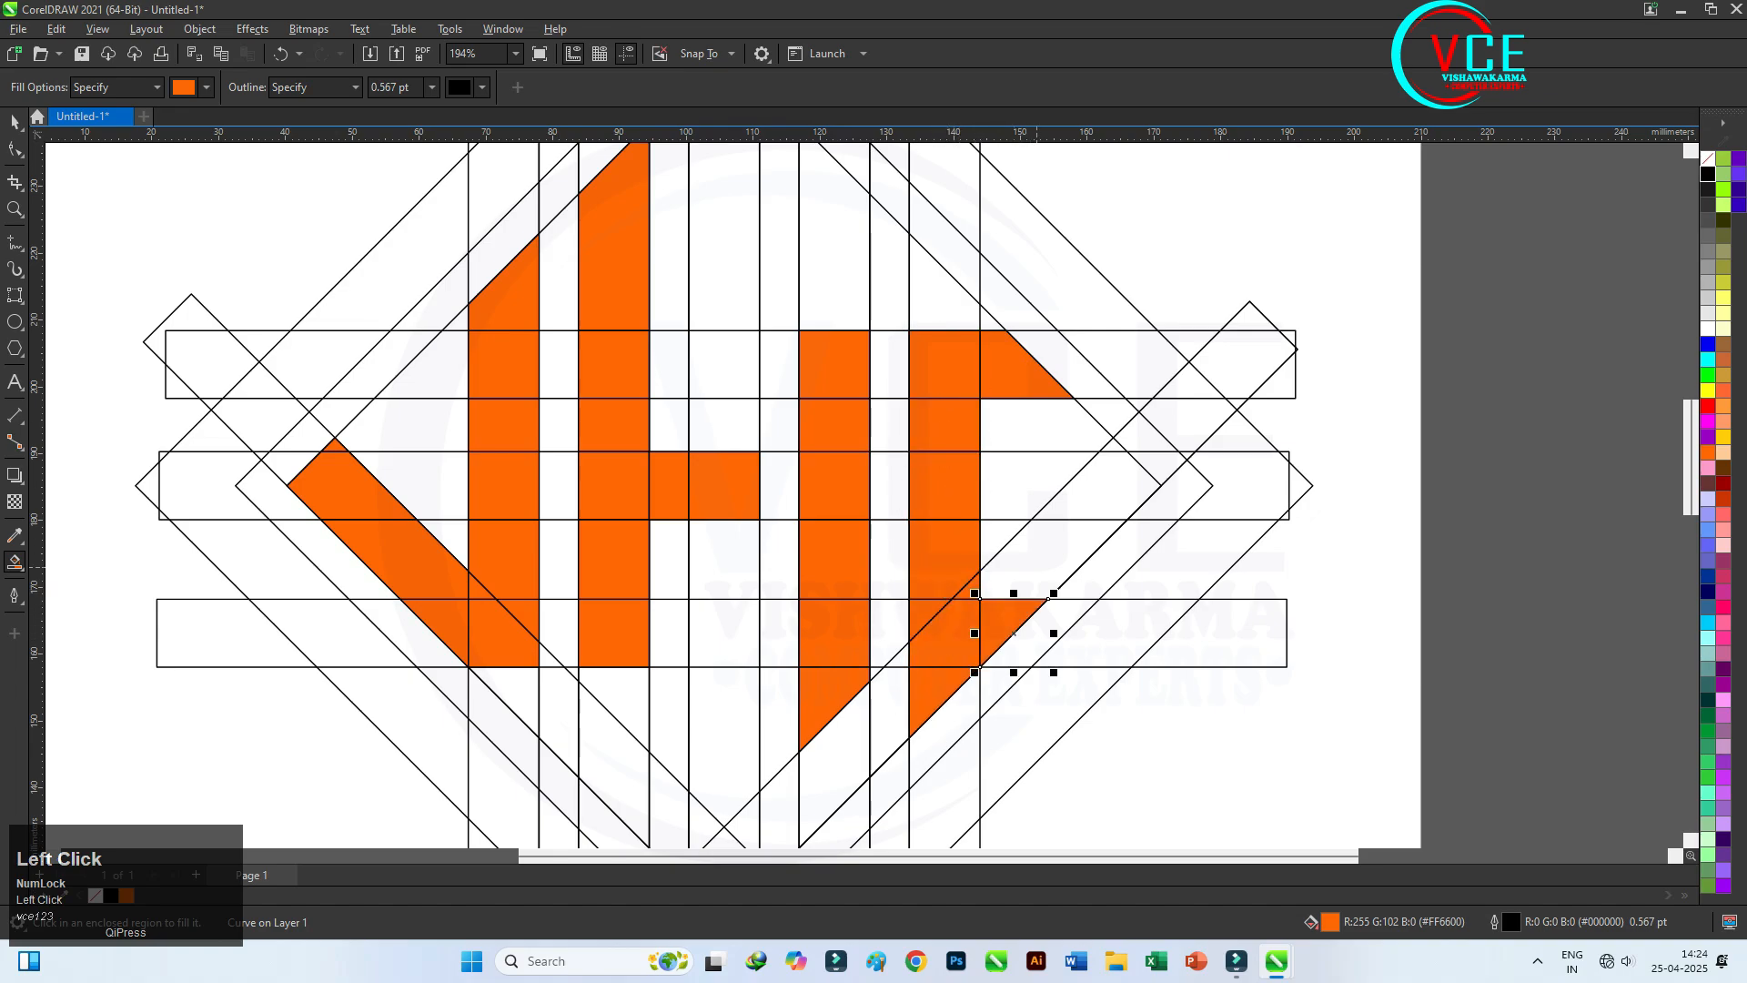
{"action": "left_click", "coordinate": [1037, 567]}
{"action": "left_click", "coordinate": [1106, 485]}
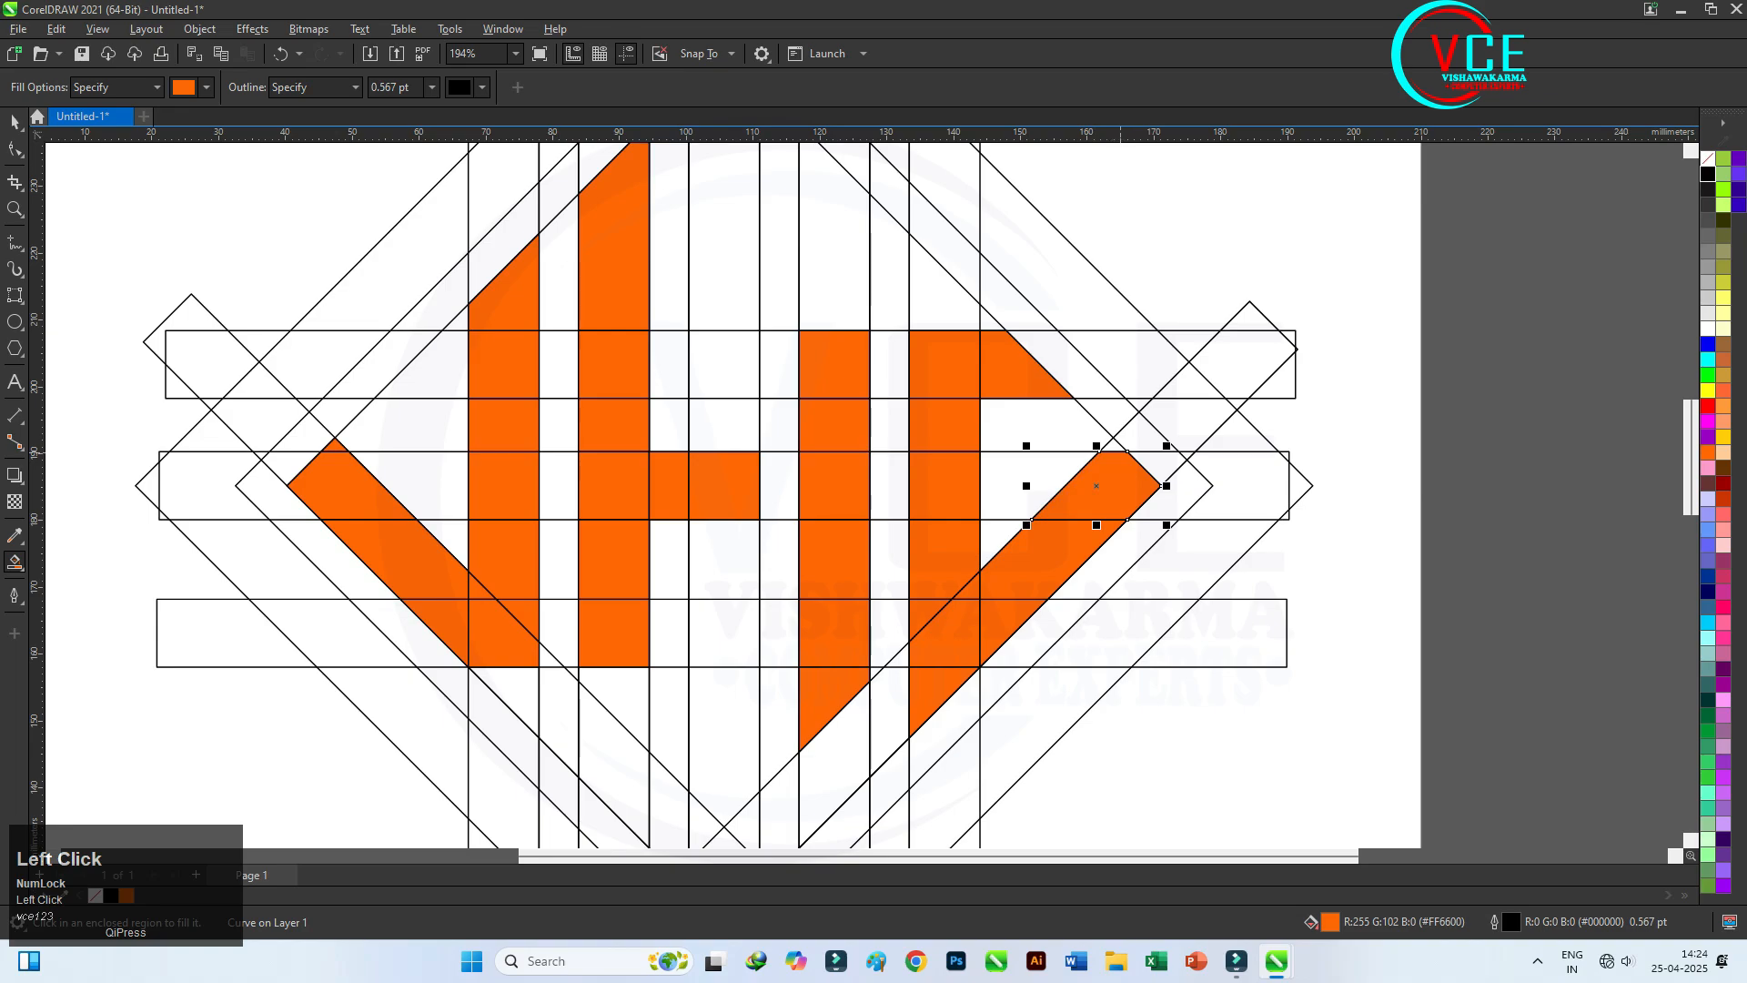
{"action": "scroll", "coordinate": [1083, 460], "scroll_direction": "down", "scroll_amount": 3}
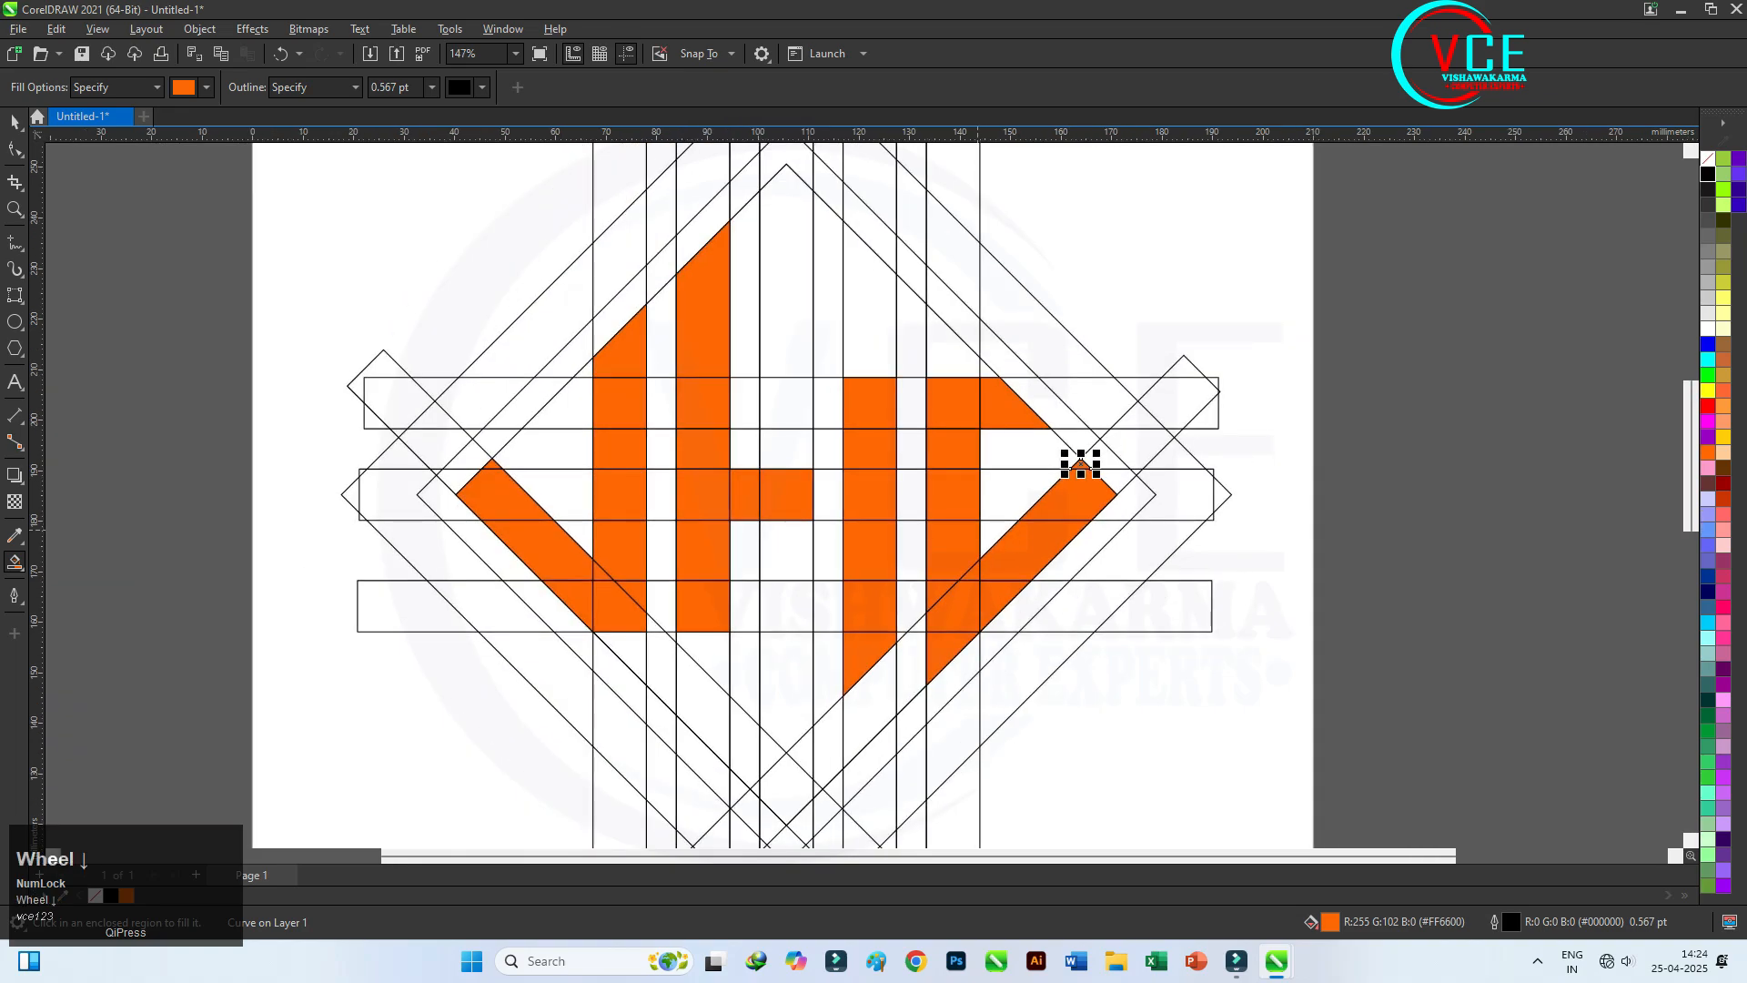
{"action": "scroll", "coordinate": [1043, 462], "scroll_direction": "up", "scroll_amount": 1}
{"action": "scroll", "coordinate": [1022, 437], "scroll_direction": "down", "scroll_amount": 2}
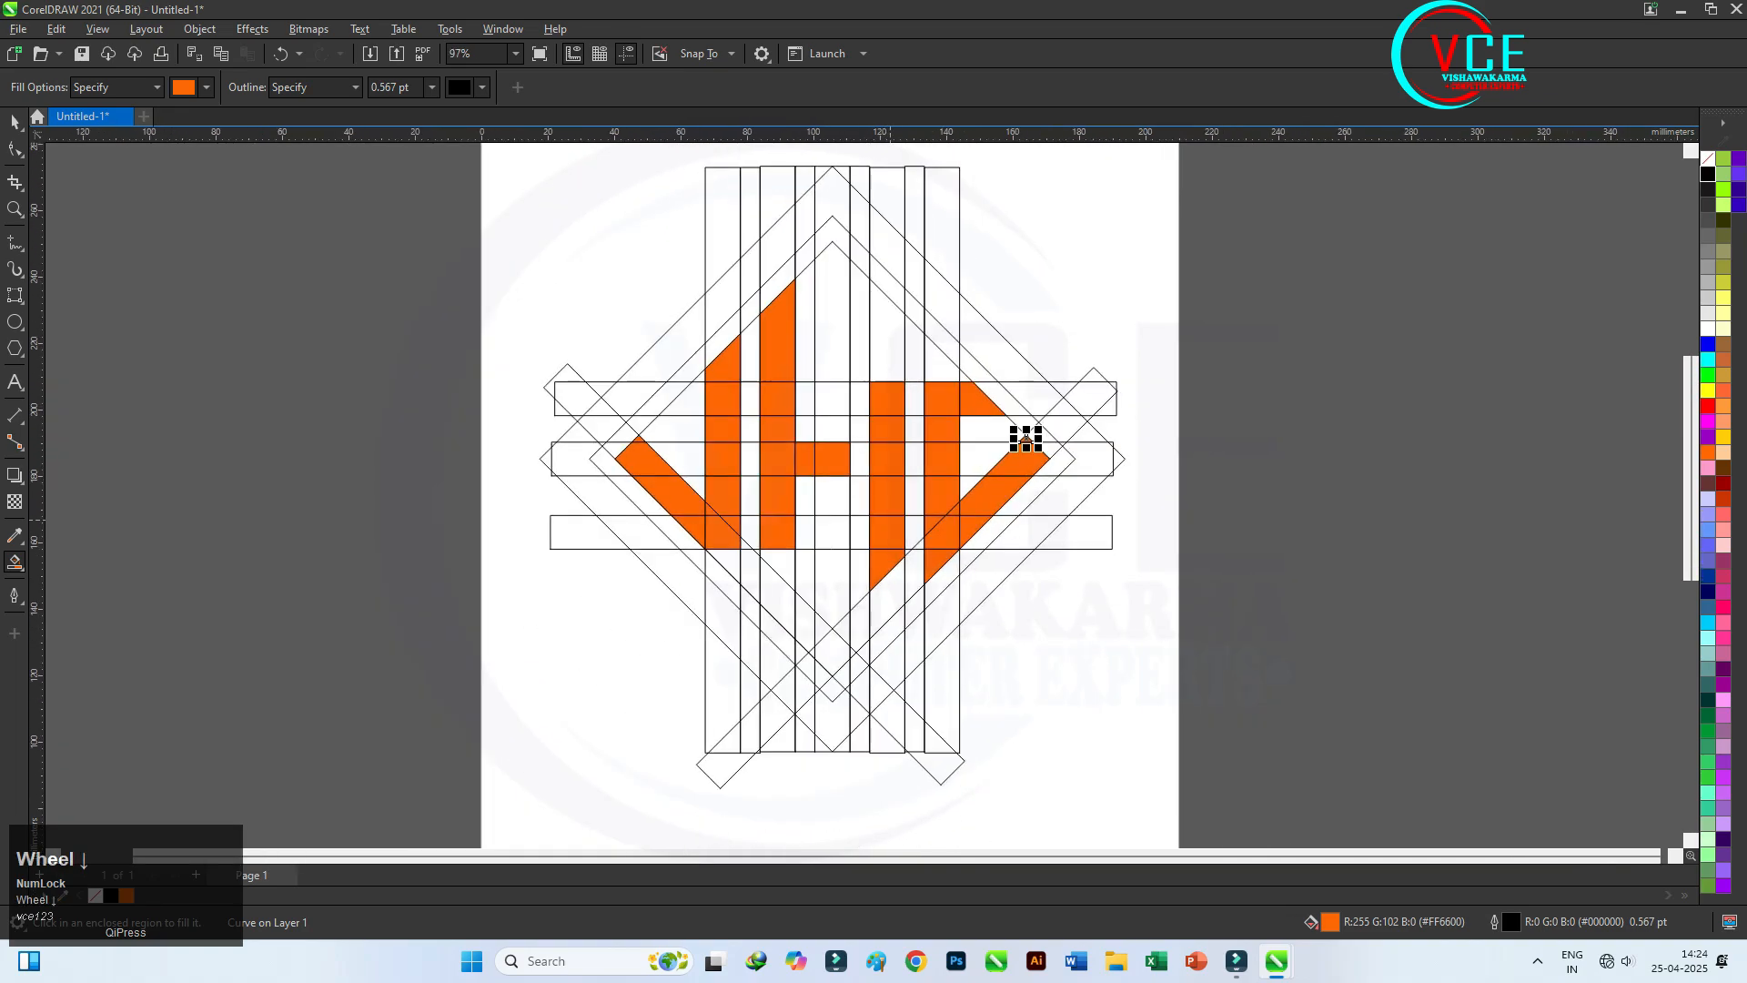
- Extend the orange fill of the vertical strip right of the crossbar down to the outer diamond's lower-right edge
{"action": "scroll", "coordinate": [1022, 437], "scroll_direction": "up", "scroll_amount": 3}
{"action": "left_click", "coordinate": [899, 546]}
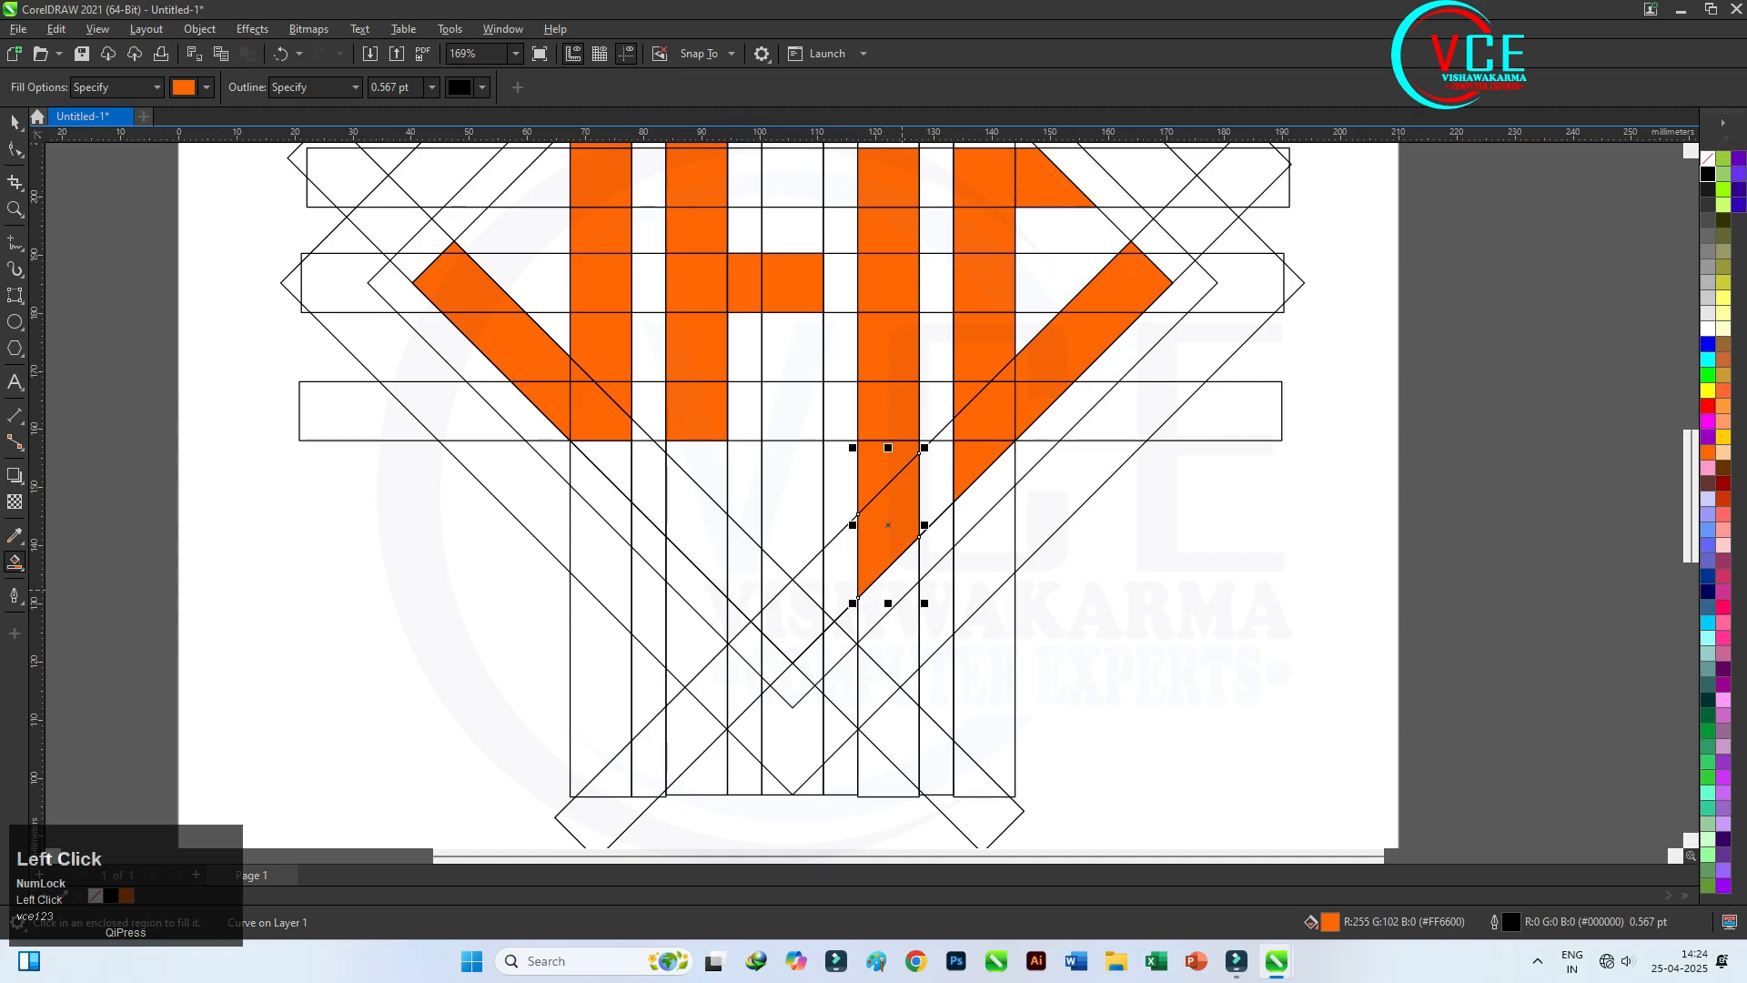
{"action": "left_click", "coordinate": [899, 601]}
{"action": "left_click", "coordinate": [901, 665]}
{"action": "left_click", "coordinate": [875, 690]}
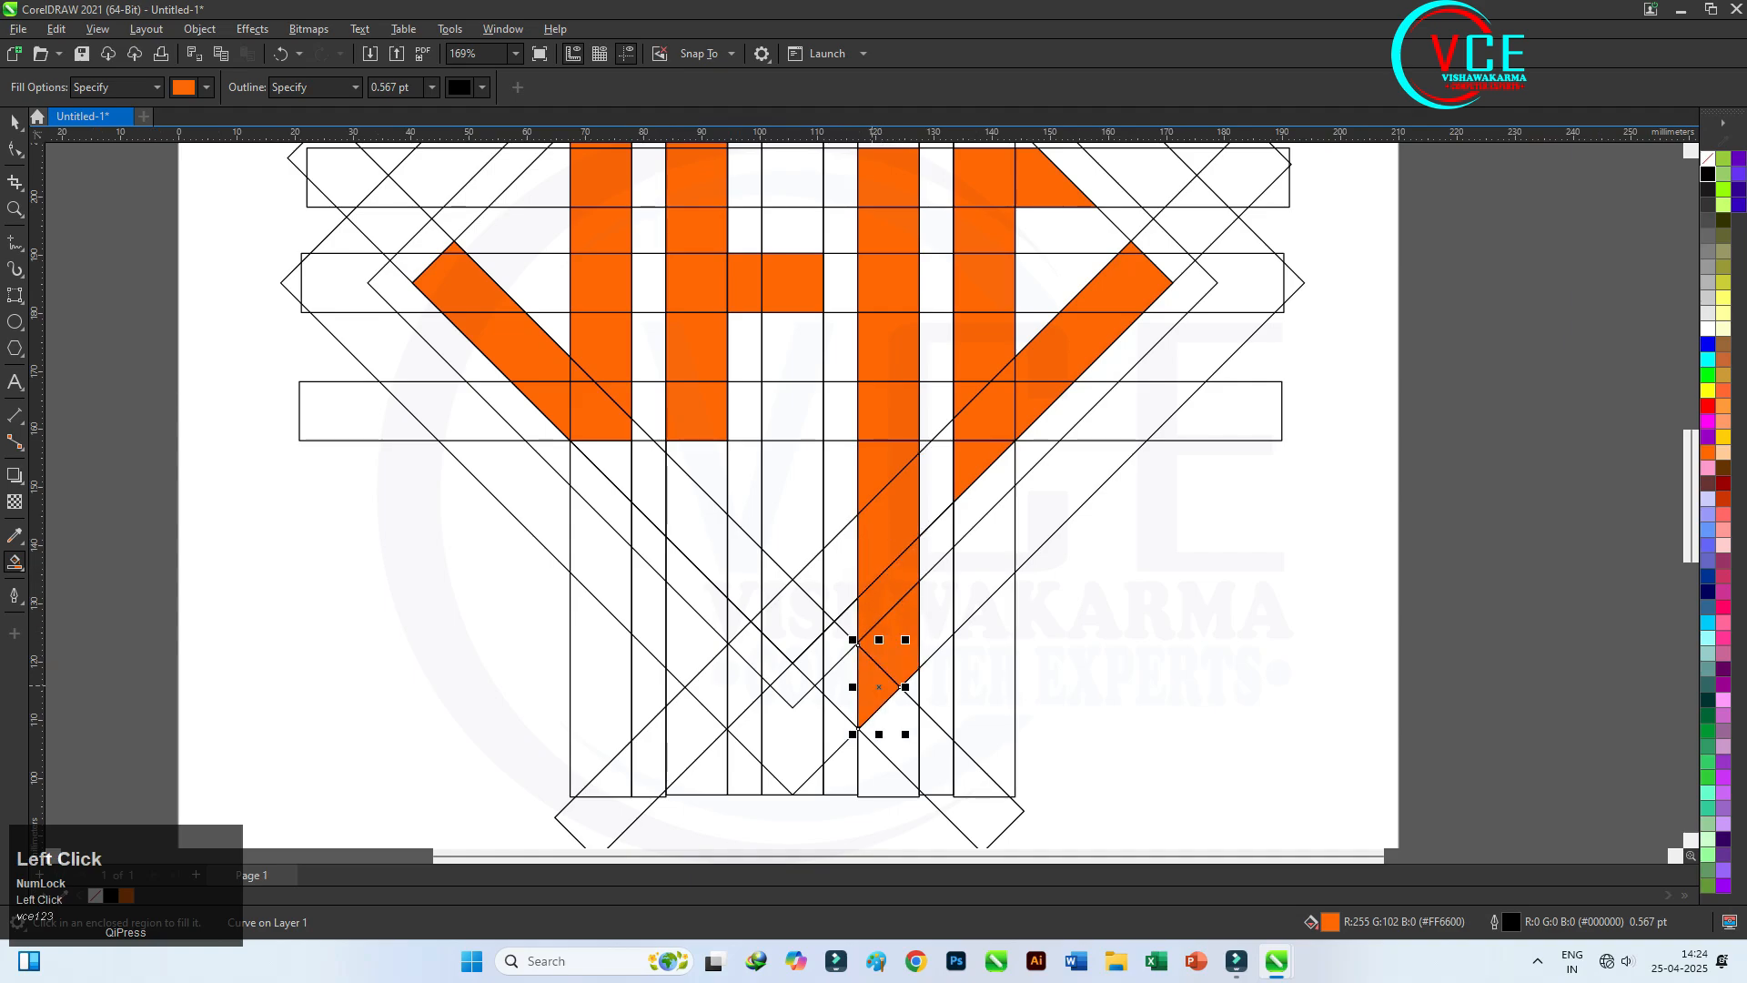
- Fill the band between the outer and middle diamonds with orange around the bottom corner and up the lower-left side
{"action": "left_click", "coordinate": [841, 683]}
{"action": "left_click", "coordinate": [836, 731]}
{"action": "left_click", "coordinate": [796, 738]}
{"action": "scroll", "coordinate": [802, 737], "scroll_direction": "up", "scroll_amount": 3}
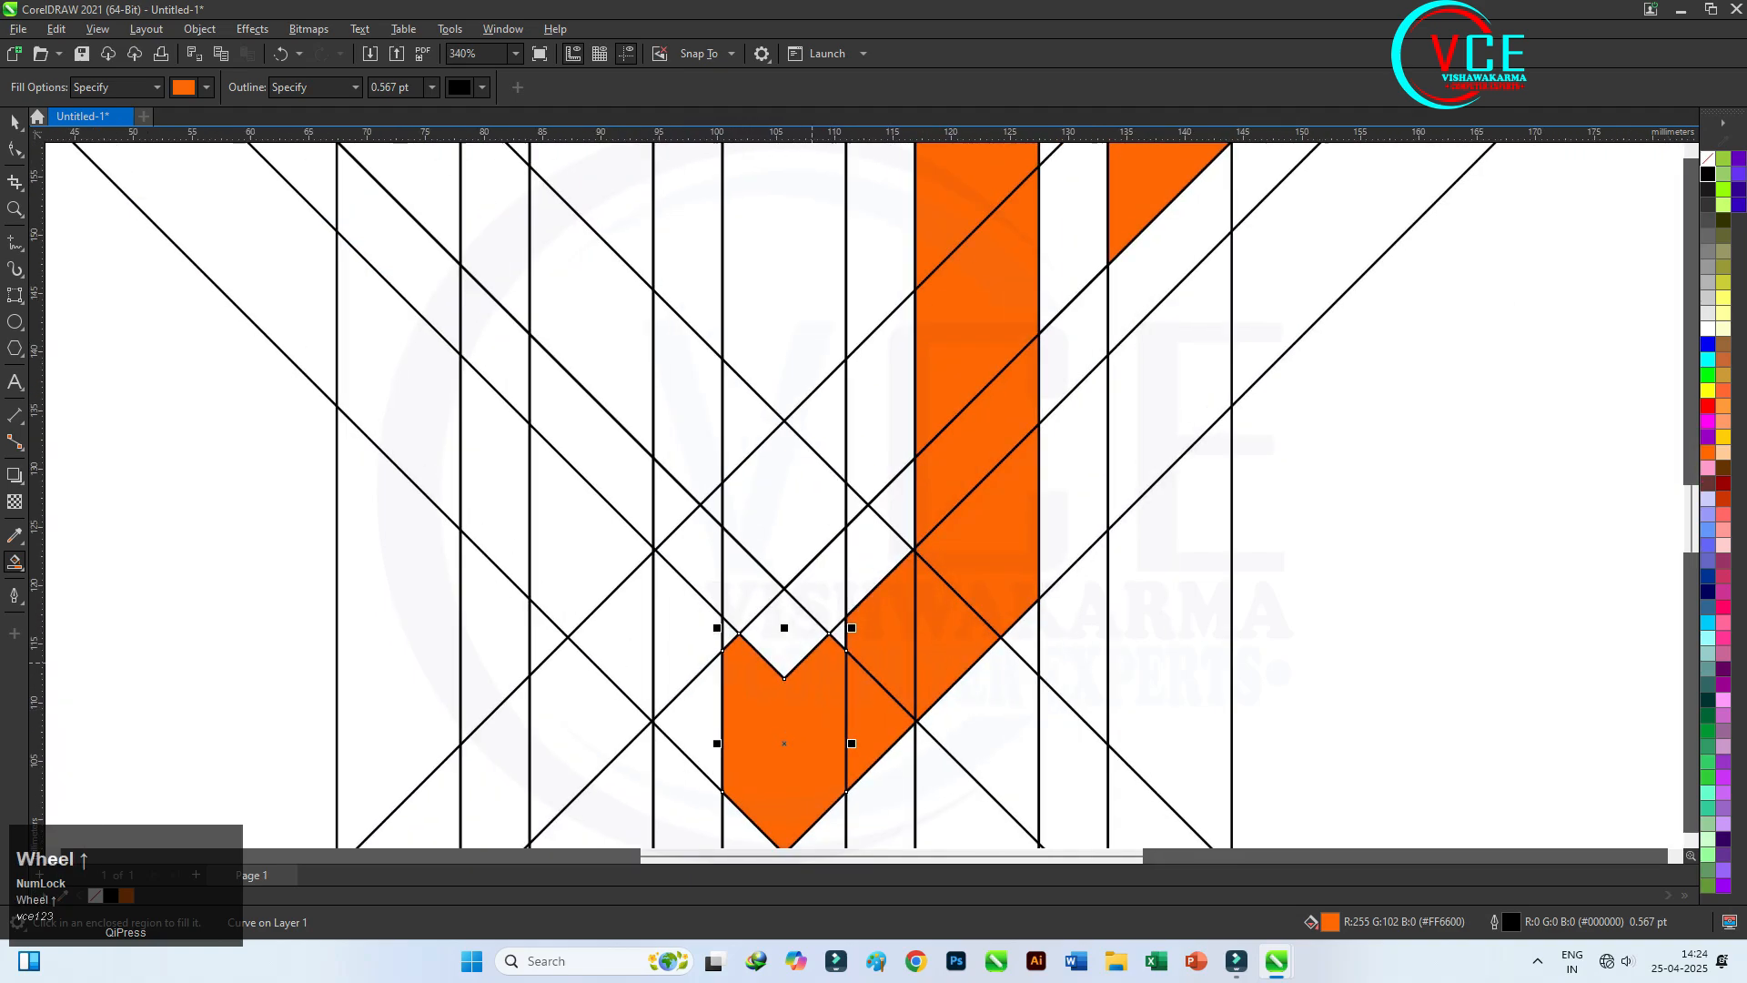
{"action": "left_click", "coordinate": [831, 625]}
{"action": "left_click", "coordinate": [728, 635]}
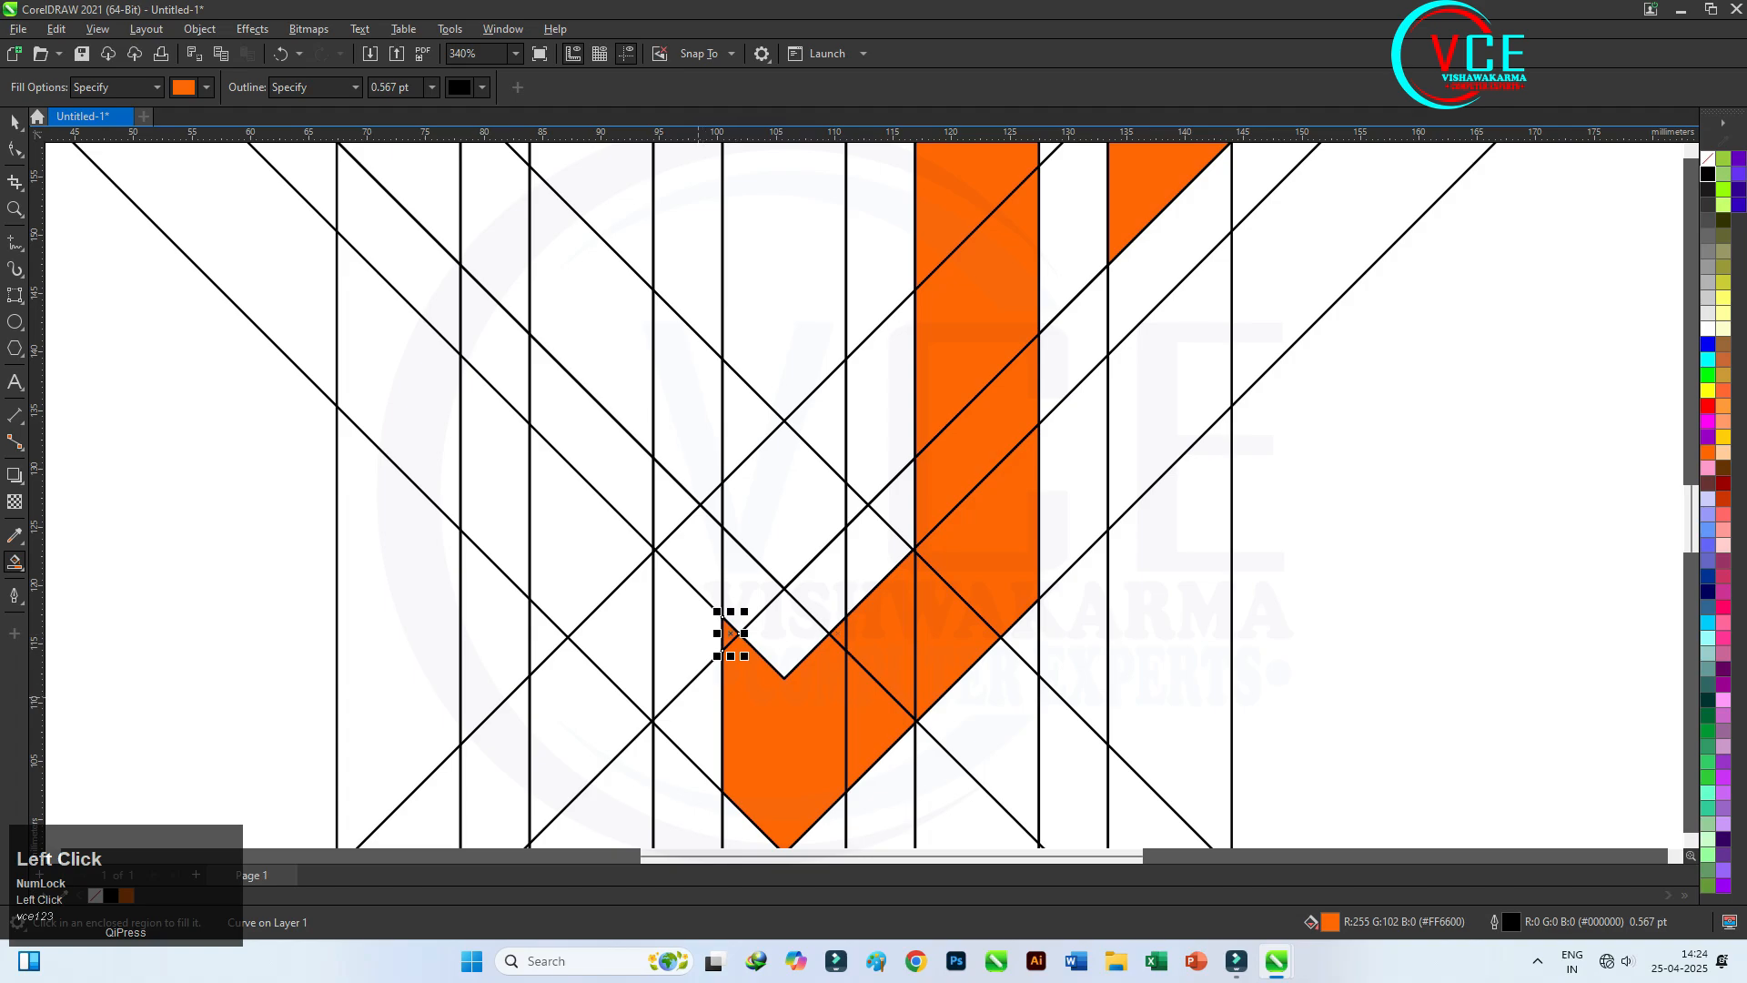
{"action": "left_click", "coordinate": [689, 729]}
{"action": "left_click", "coordinate": [675, 656]}
{"action": "scroll", "coordinate": [655, 722], "scroll_direction": "down", "scroll_amount": 6}
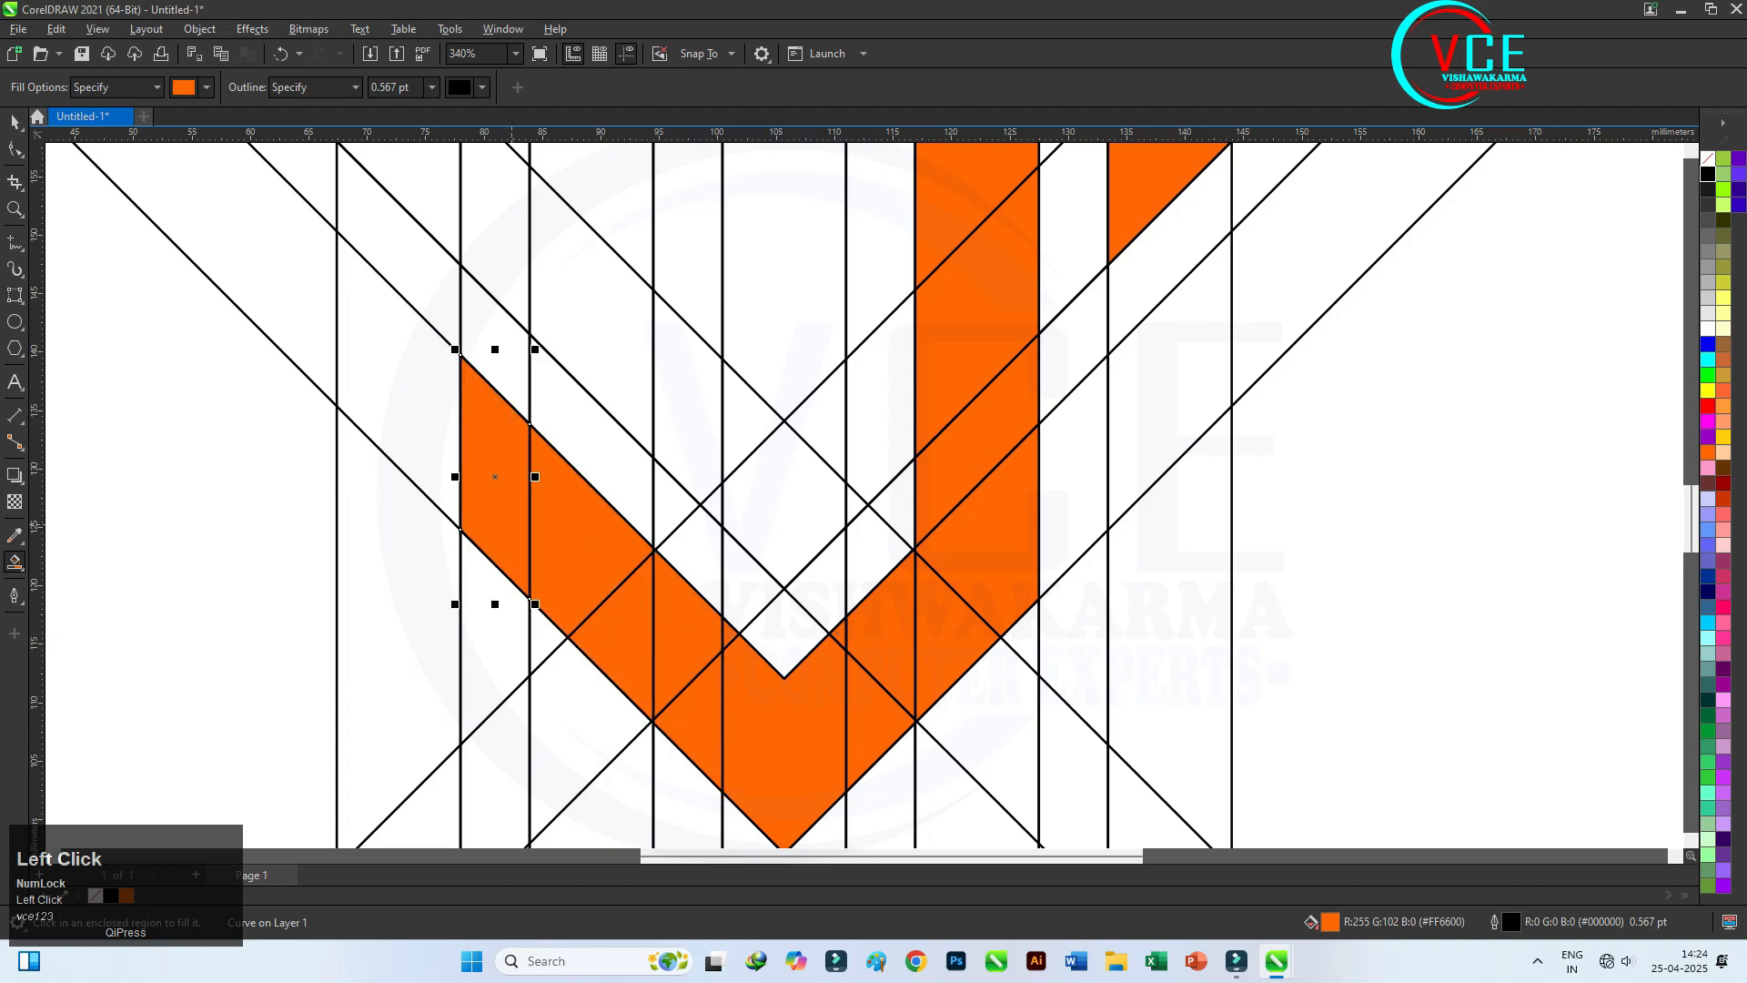
- Extend the orange fill between the outer and middle diamonds up the lower-left side and around the left corner
{"action": "scroll", "coordinate": [495, 359], "scroll_direction": "up", "scroll_amount": 4}
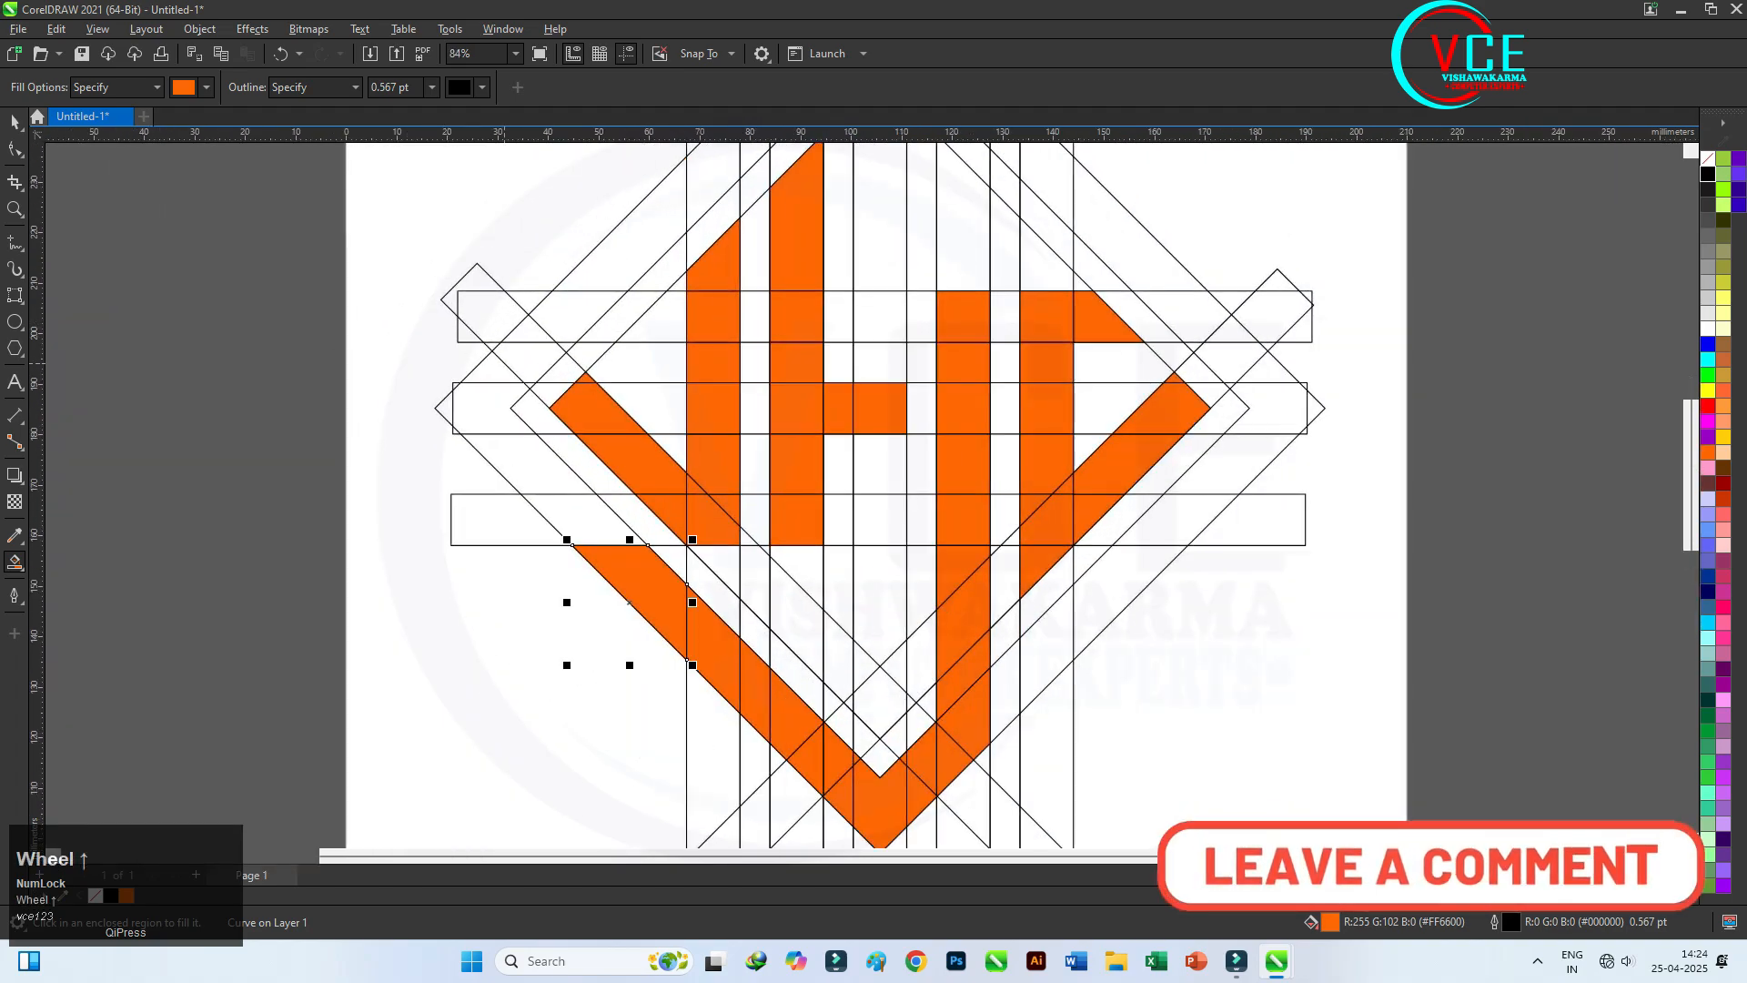
{"action": "left_click", "coordinate": [530, 432]}
{"action": "left_click", "coordinate": [496, 462]}
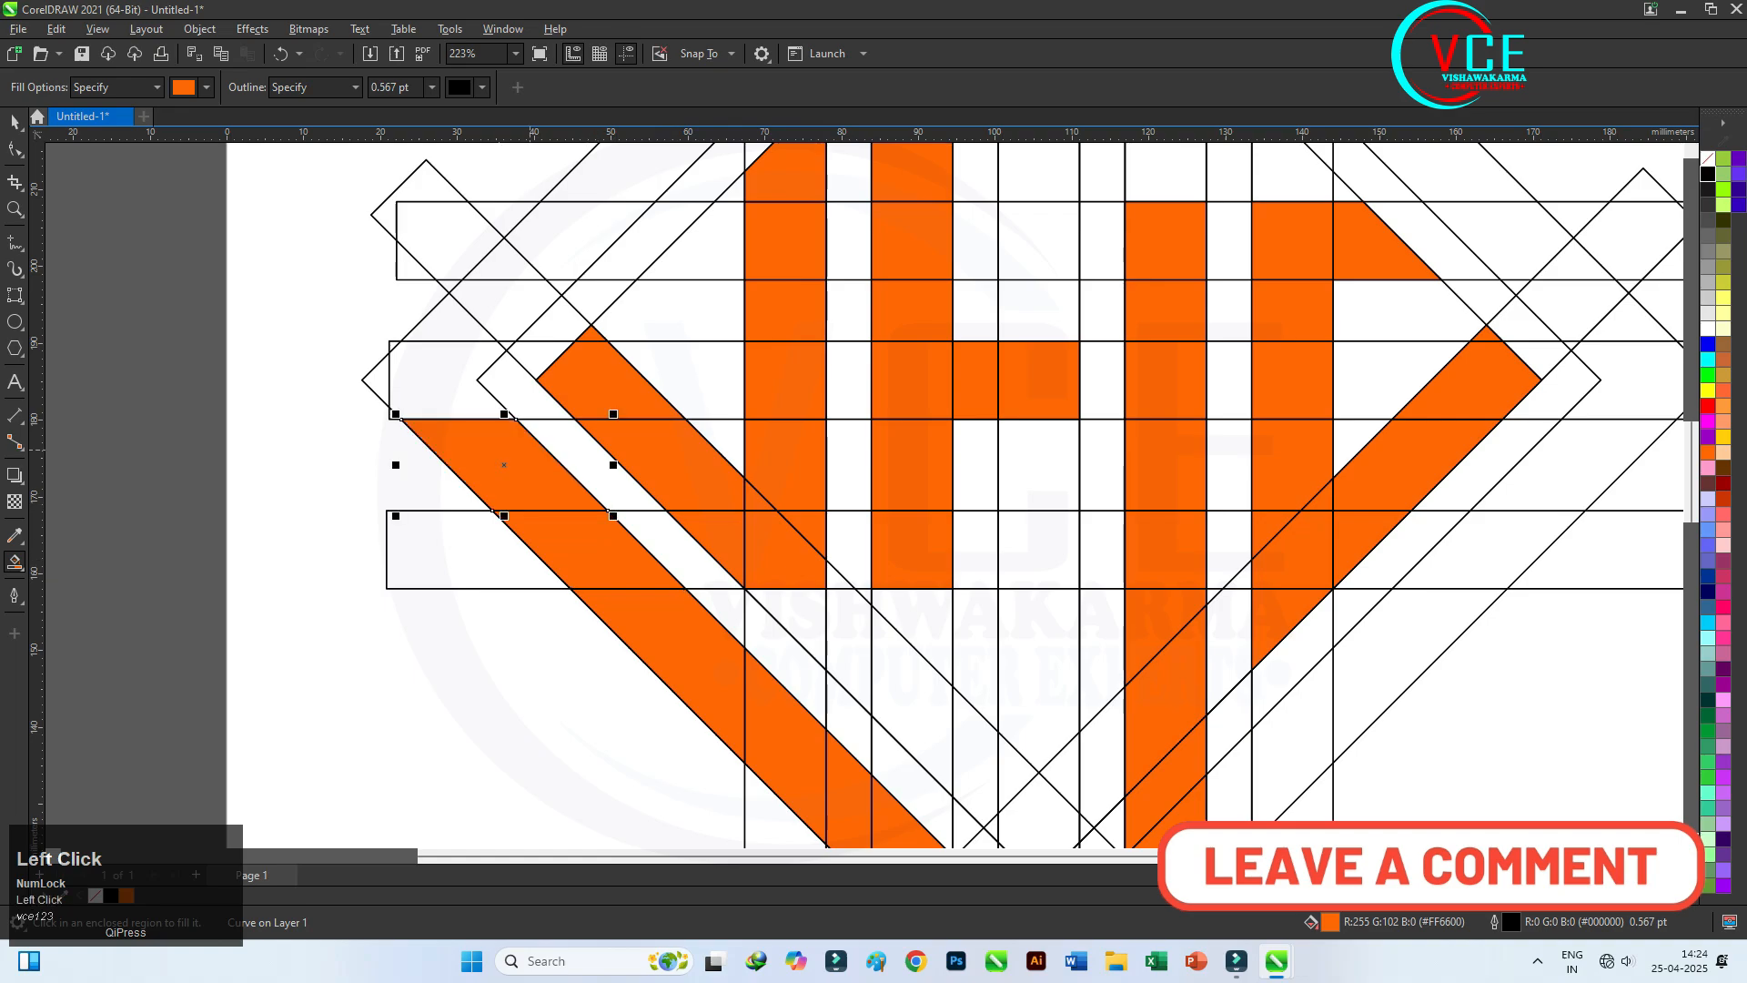
{"action": "left_click", "coordinate": [429, 390]}
{"action": "left_click", "coordinate": [377, 380]}
{"action": "left_click", "coordinate": [448, 319]}
{"action": "left_click", "coordinate": [505, 311]}
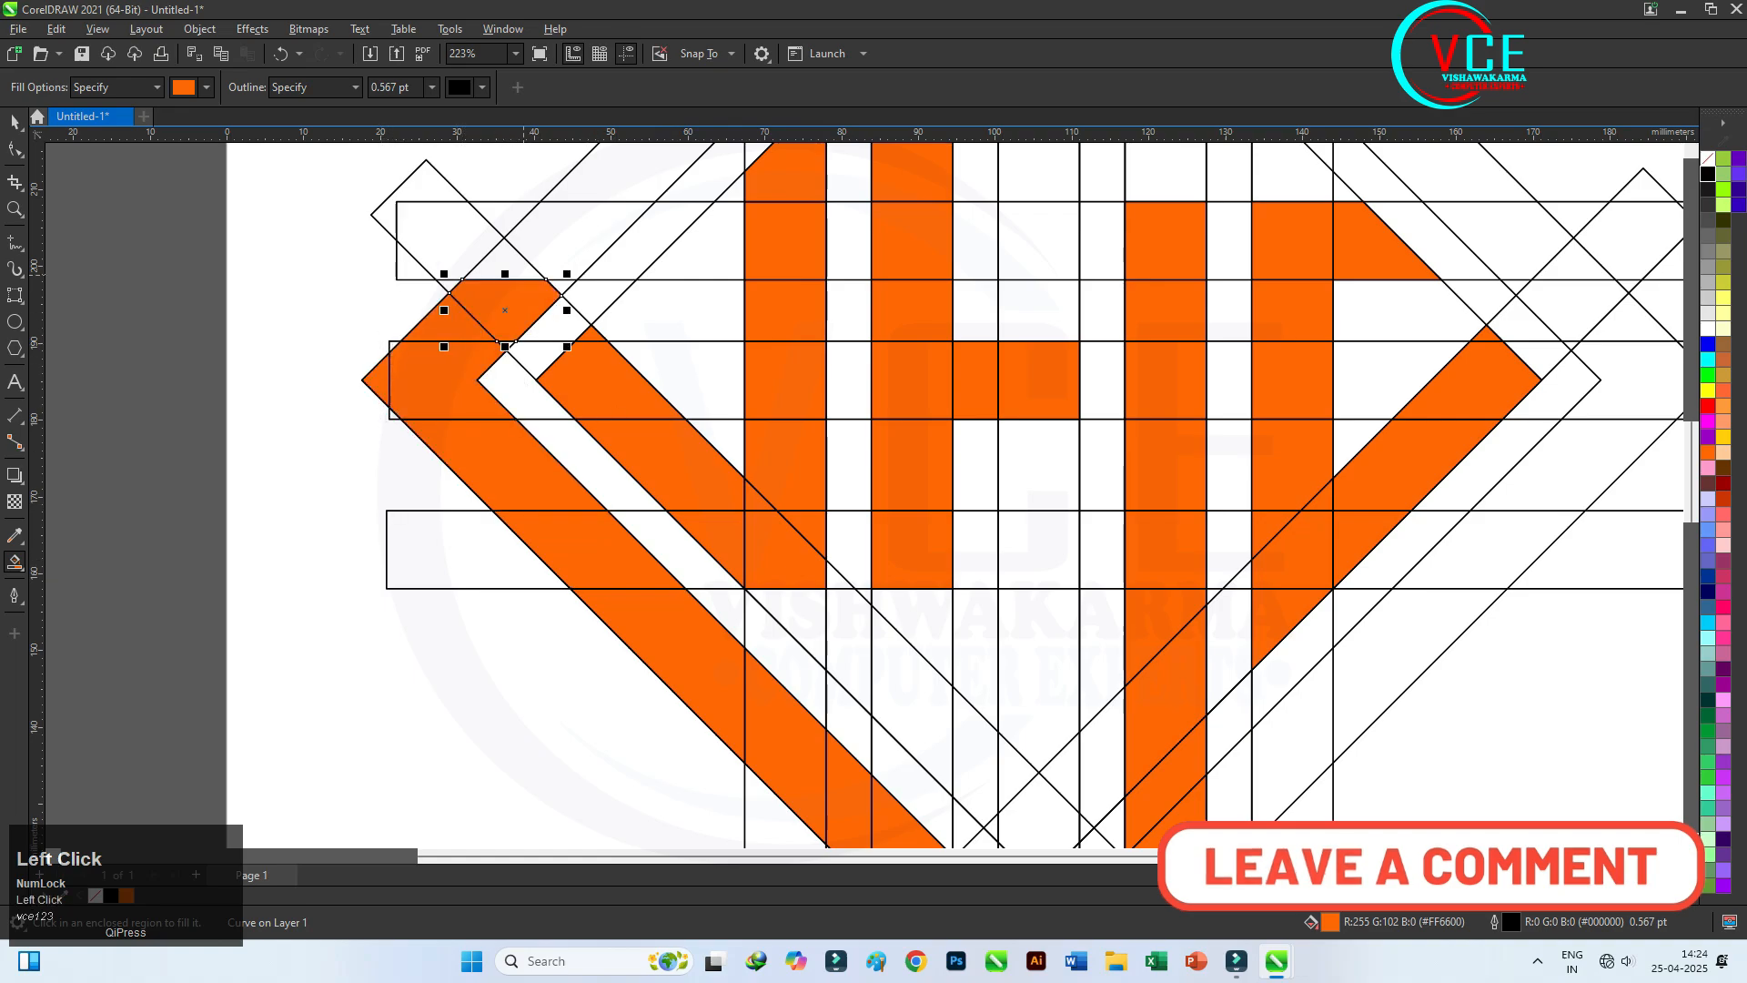
- Fill the outer band with orange up the upper-left side as far as the leftmost vertical strip's inner edge
{"action": "left_click", "coordinate": [506, 263]}
{"action": "scroll", "coordinate": [517, 331], "scroll_direction": "up", "scroll_amount": 2}
{"action": "left_click", "coordinate": [491, 359]}
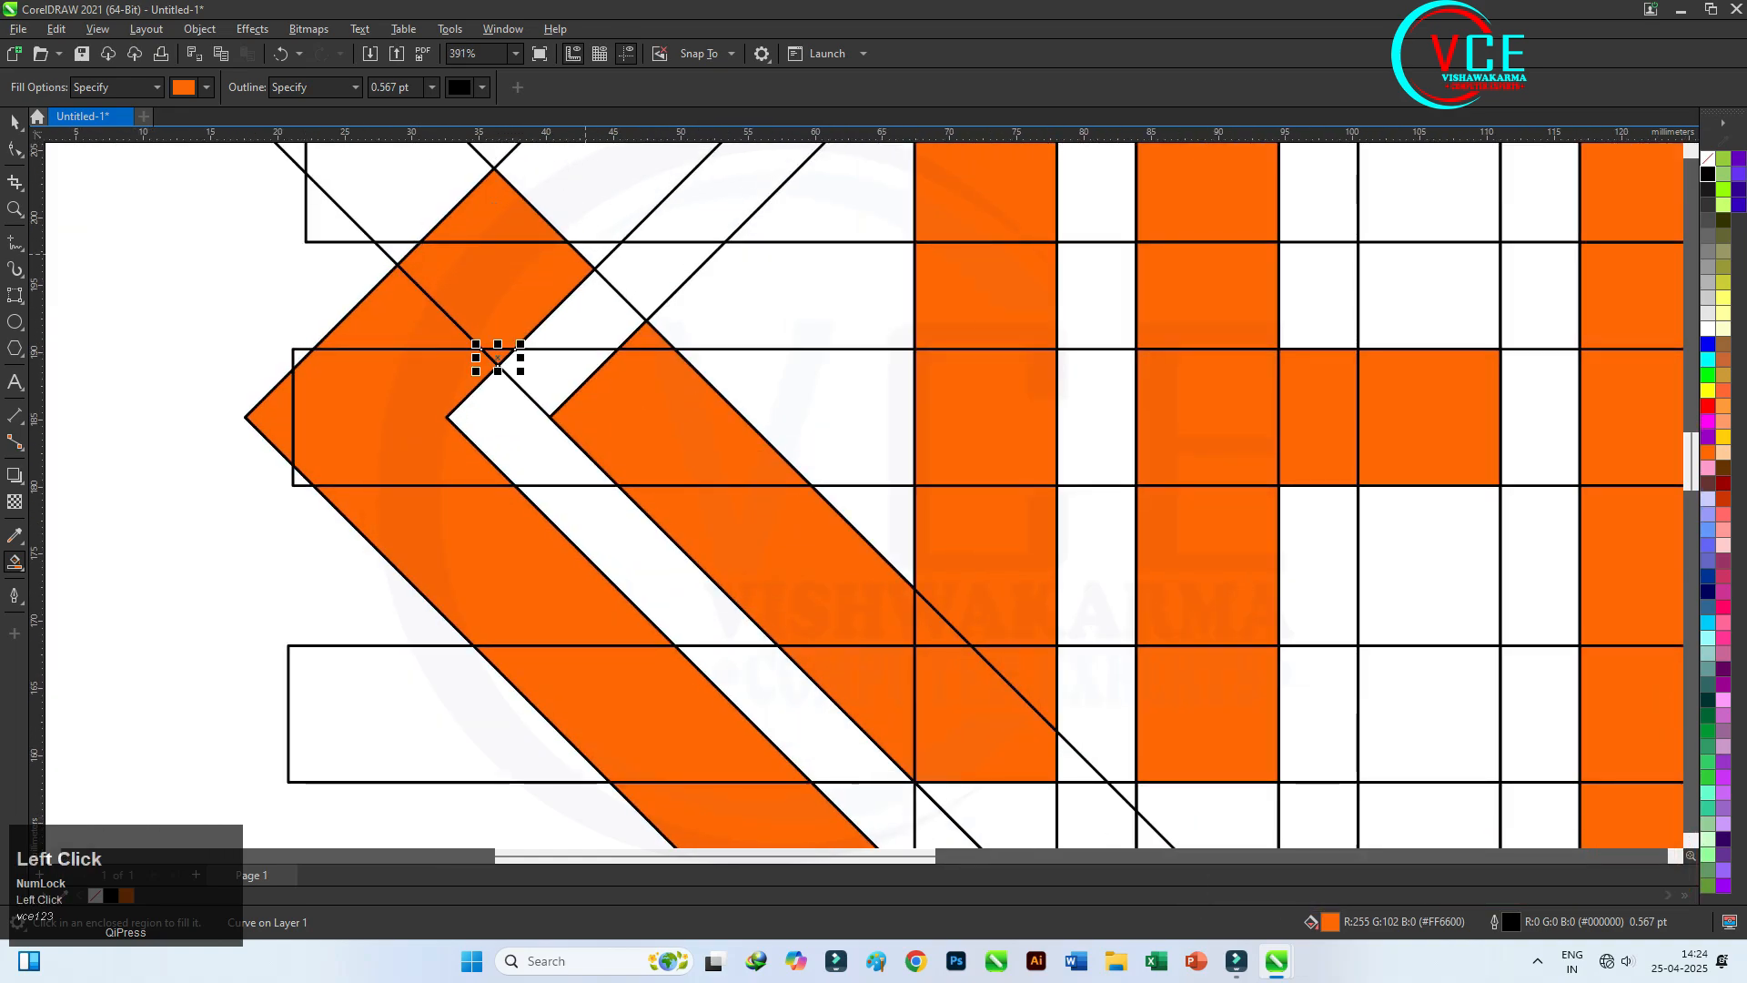
{"action": "left_click", "coordinate": [587, 235]}
{"action": "scroll", "coordinate": [579, 273], "scroll_direction": "down", "scroll_amount": 2}
{"action": "scroll", "coordinate": [573, 472], "scroll_direction": "down", "scroll_amount": 2}
{"action": "scroll", "coordinate": [627, 299], "scroll_direction": "up", "scroll_amount": 2}
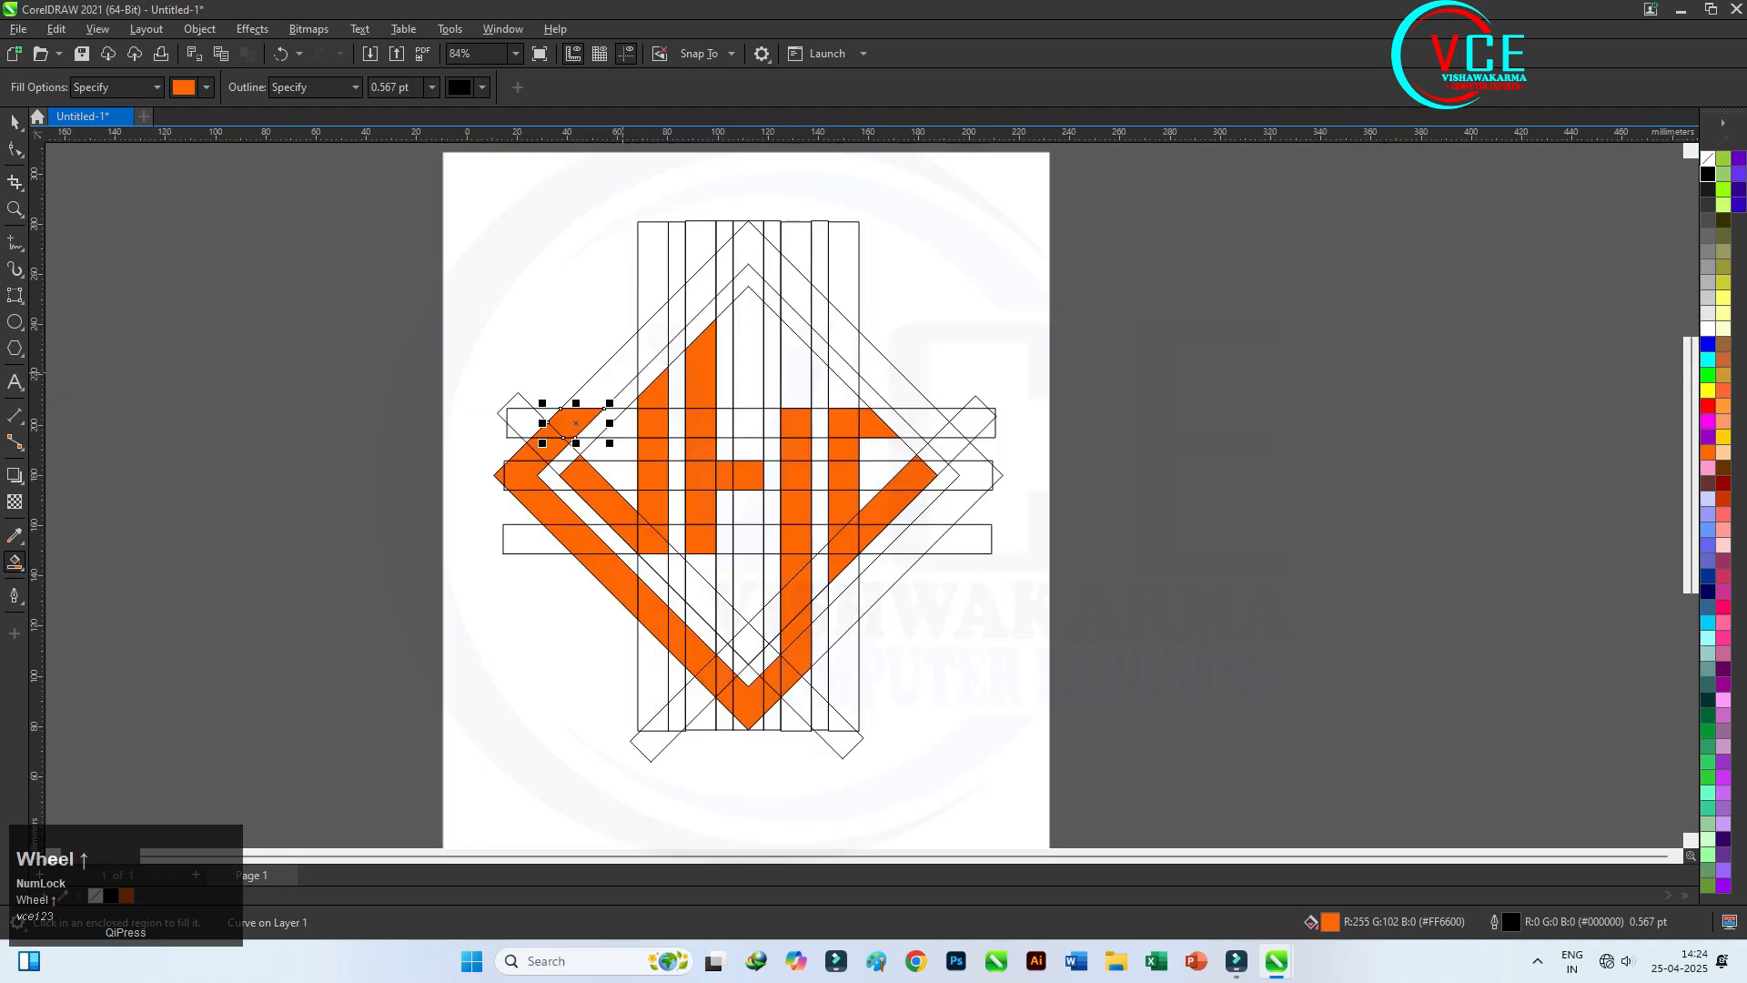
{"action": "left_click", "coordinate": [600, 391]}
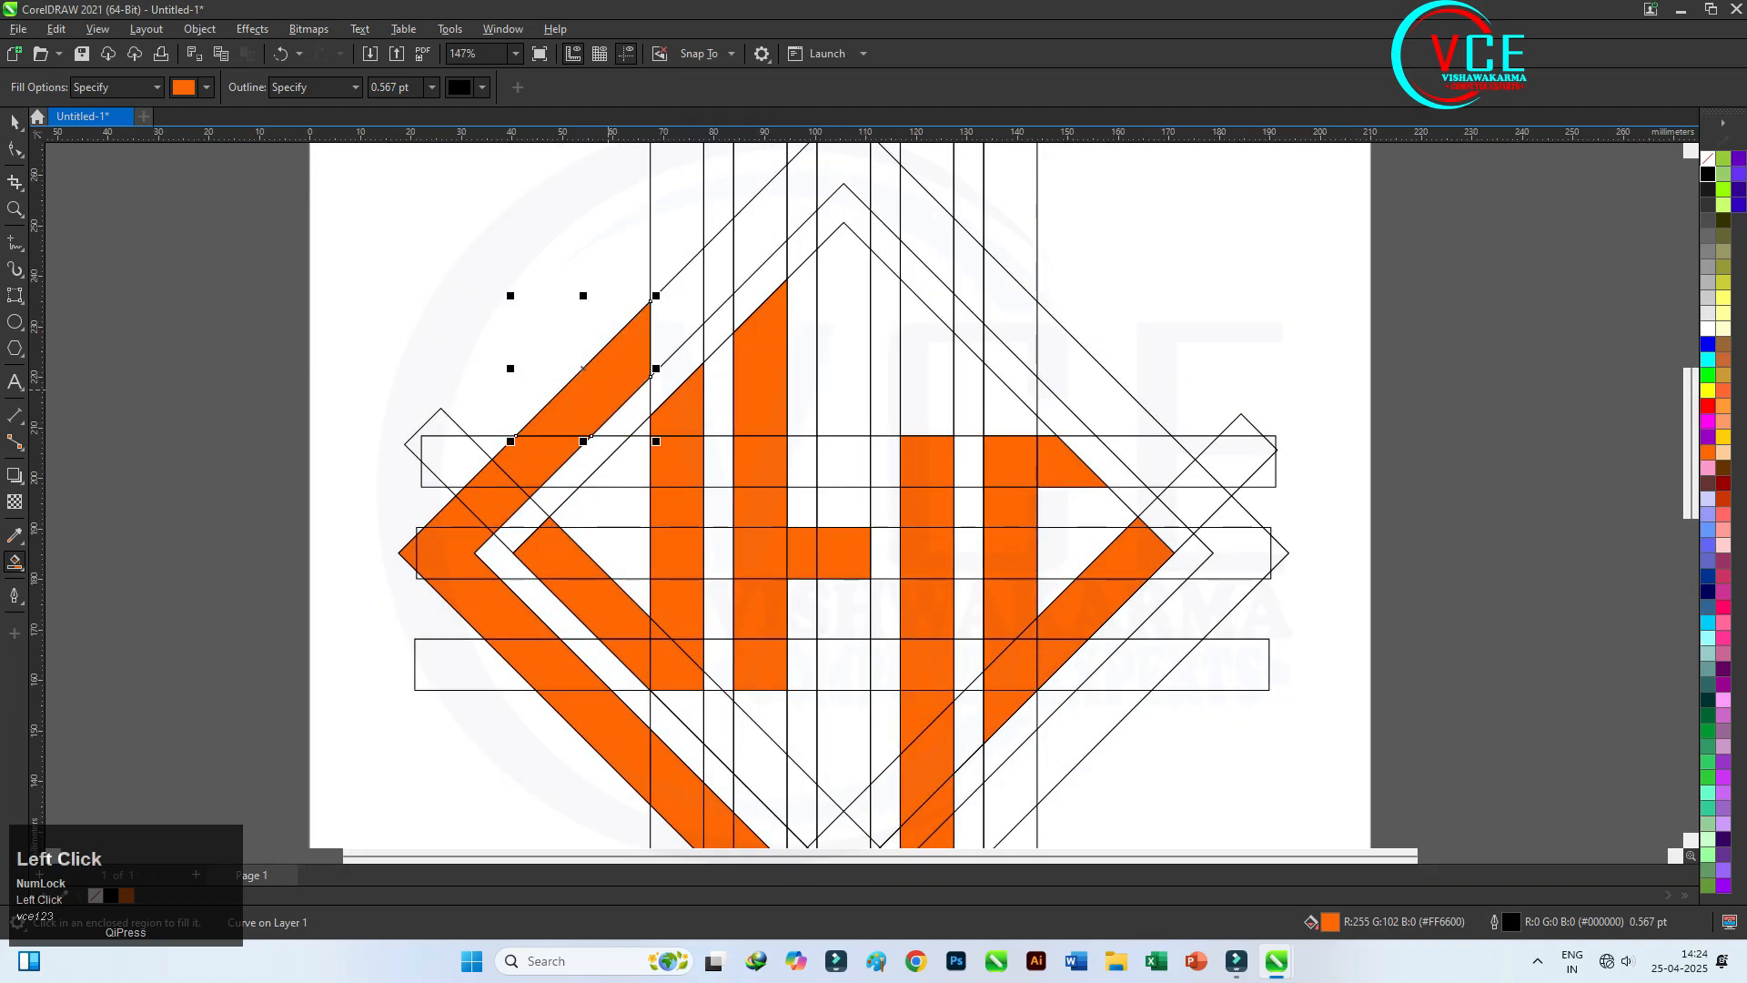
{"action": "left_click", "coordinate": [667, 322]}
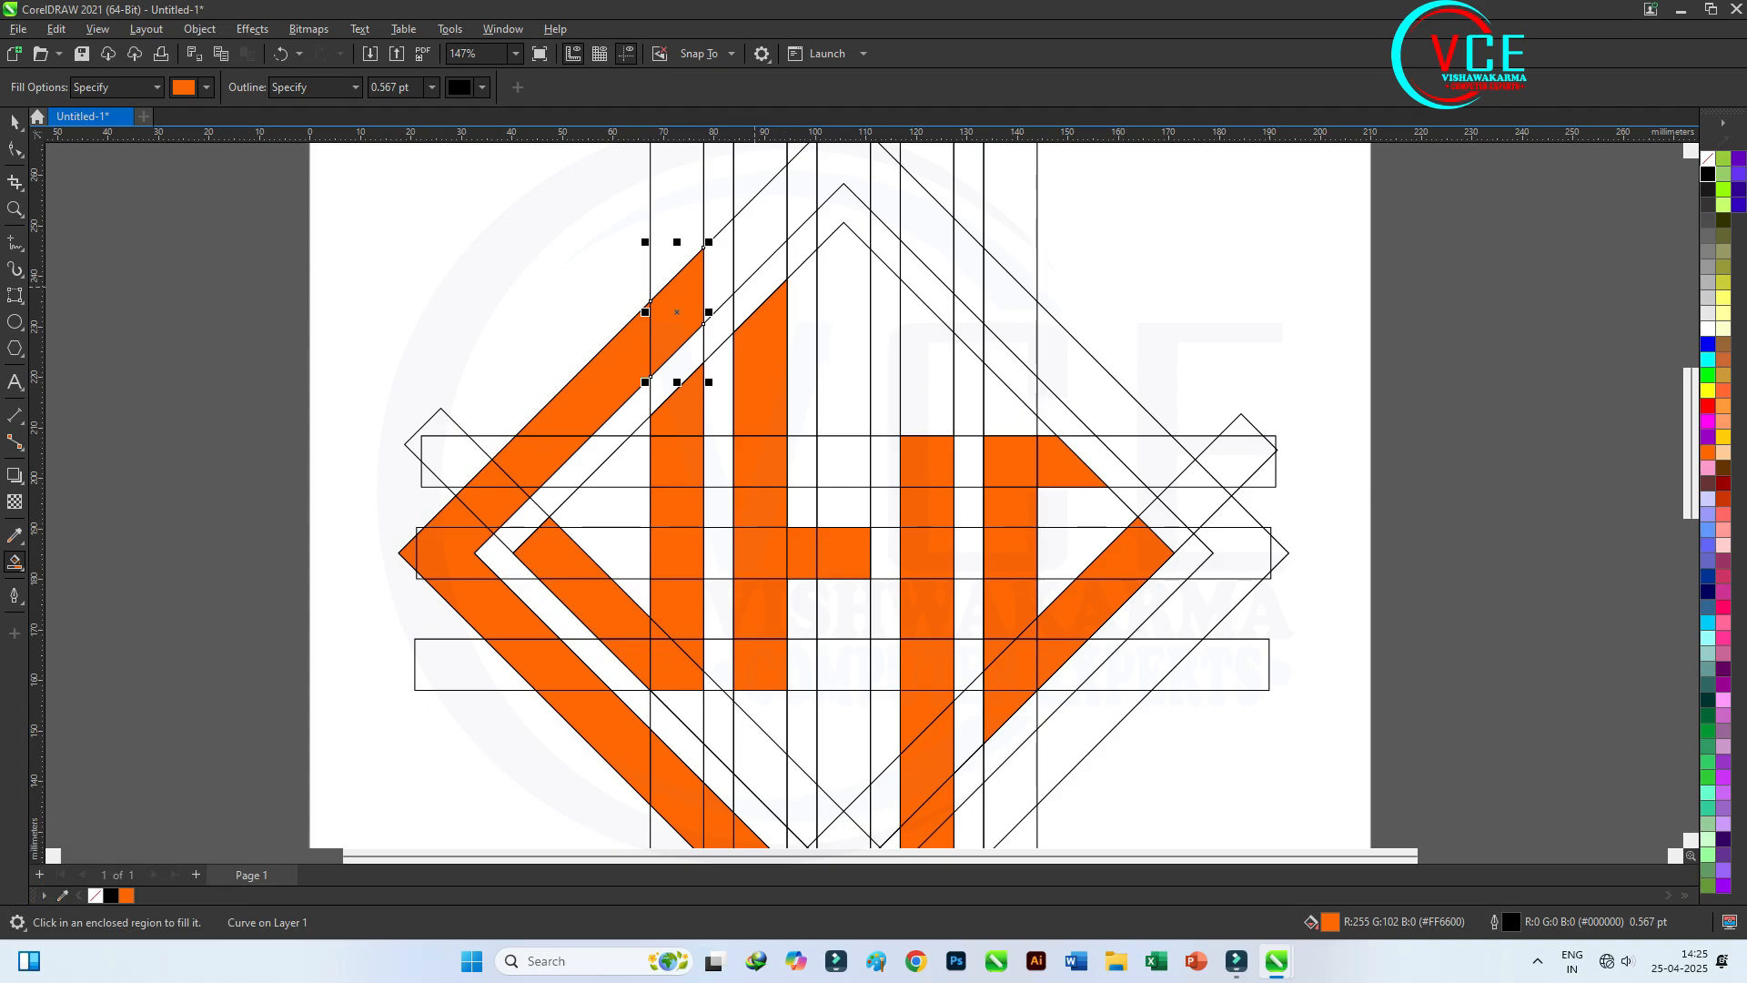
- Fill the outer band with orange from the vertical strip left of the crossbar around the top corner, leaving the narrow gap beside that strip empty
{"action": "left_click", "coordinate": [742, 264]}
{"action": "left_click", "coordinate": [801, 201]}
{"action": "left_click", "coordinate": [842, 169]}
{"action": "left_click", "coordinate": [885, 195]}
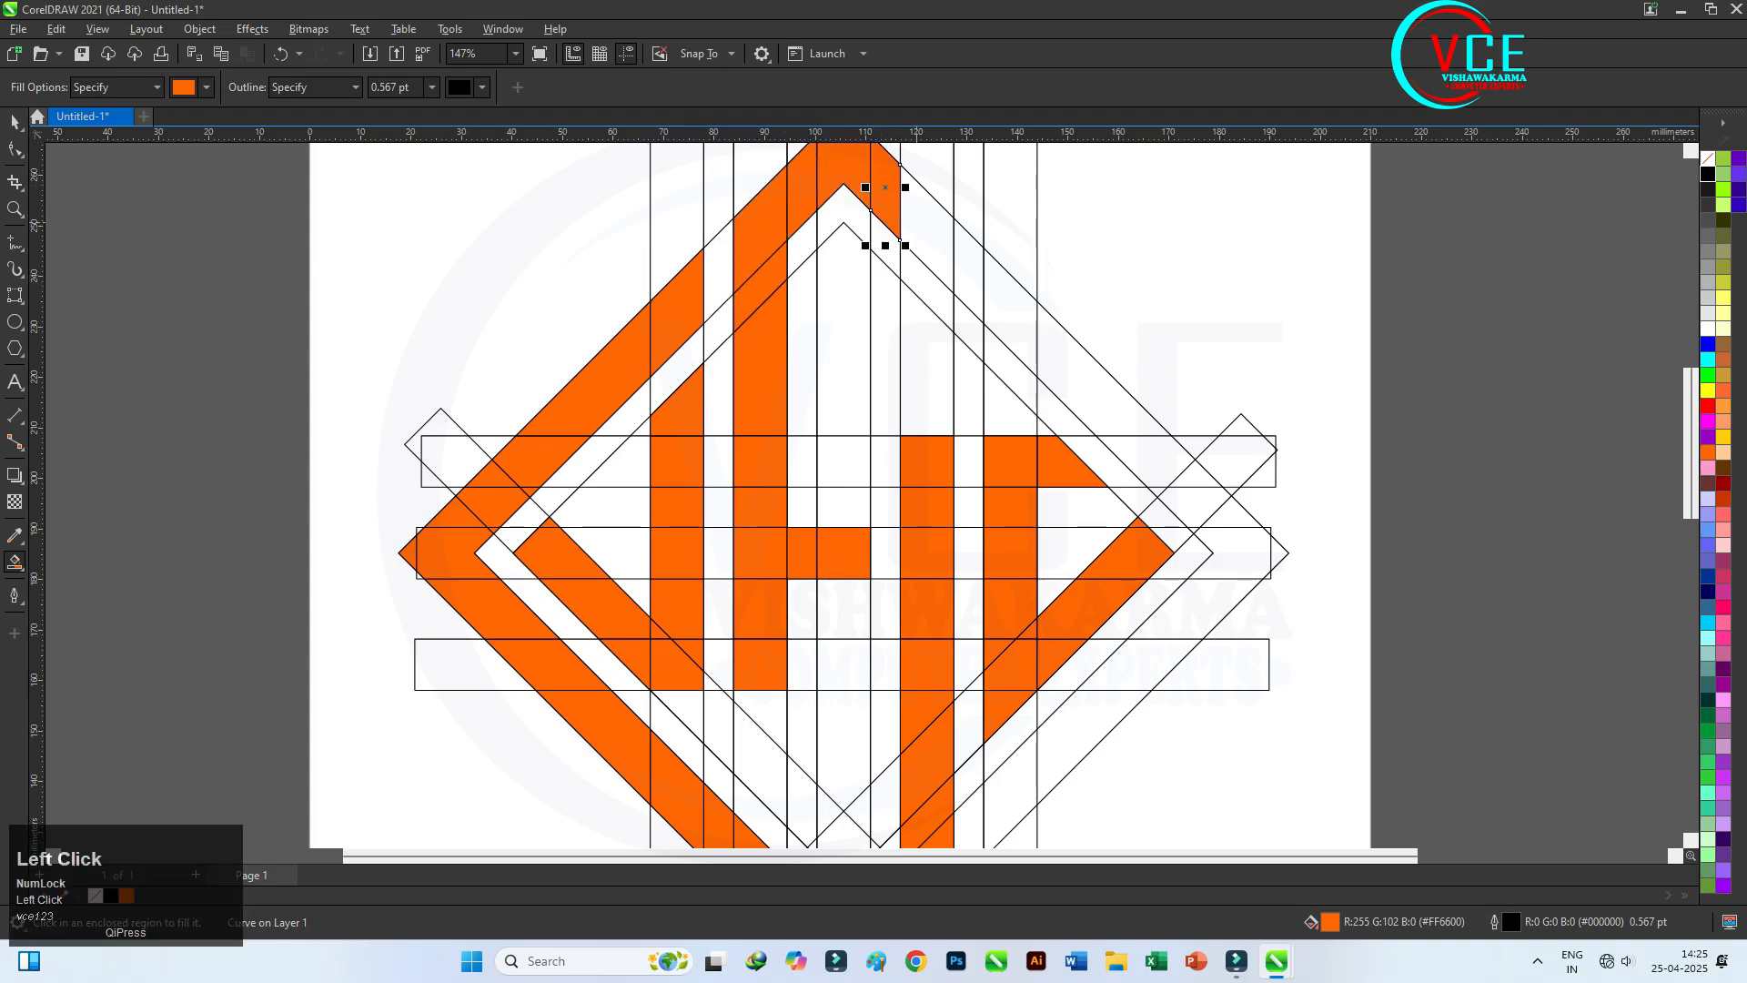
- Fill the outer band with orange down the upper-right side to the lower edge of the crossing diagonal strip
{"action": "left_click", "coordinate": [928, 232]}
{"action": "left_click", "coordinate": [970, 273]}
{"action": "left_click", "coordinate": [1010, 314]}
{"action": "left_click", "coordinate": [1092, 373]}
{"action": "left_click", "coordinate": [1146, 461]}
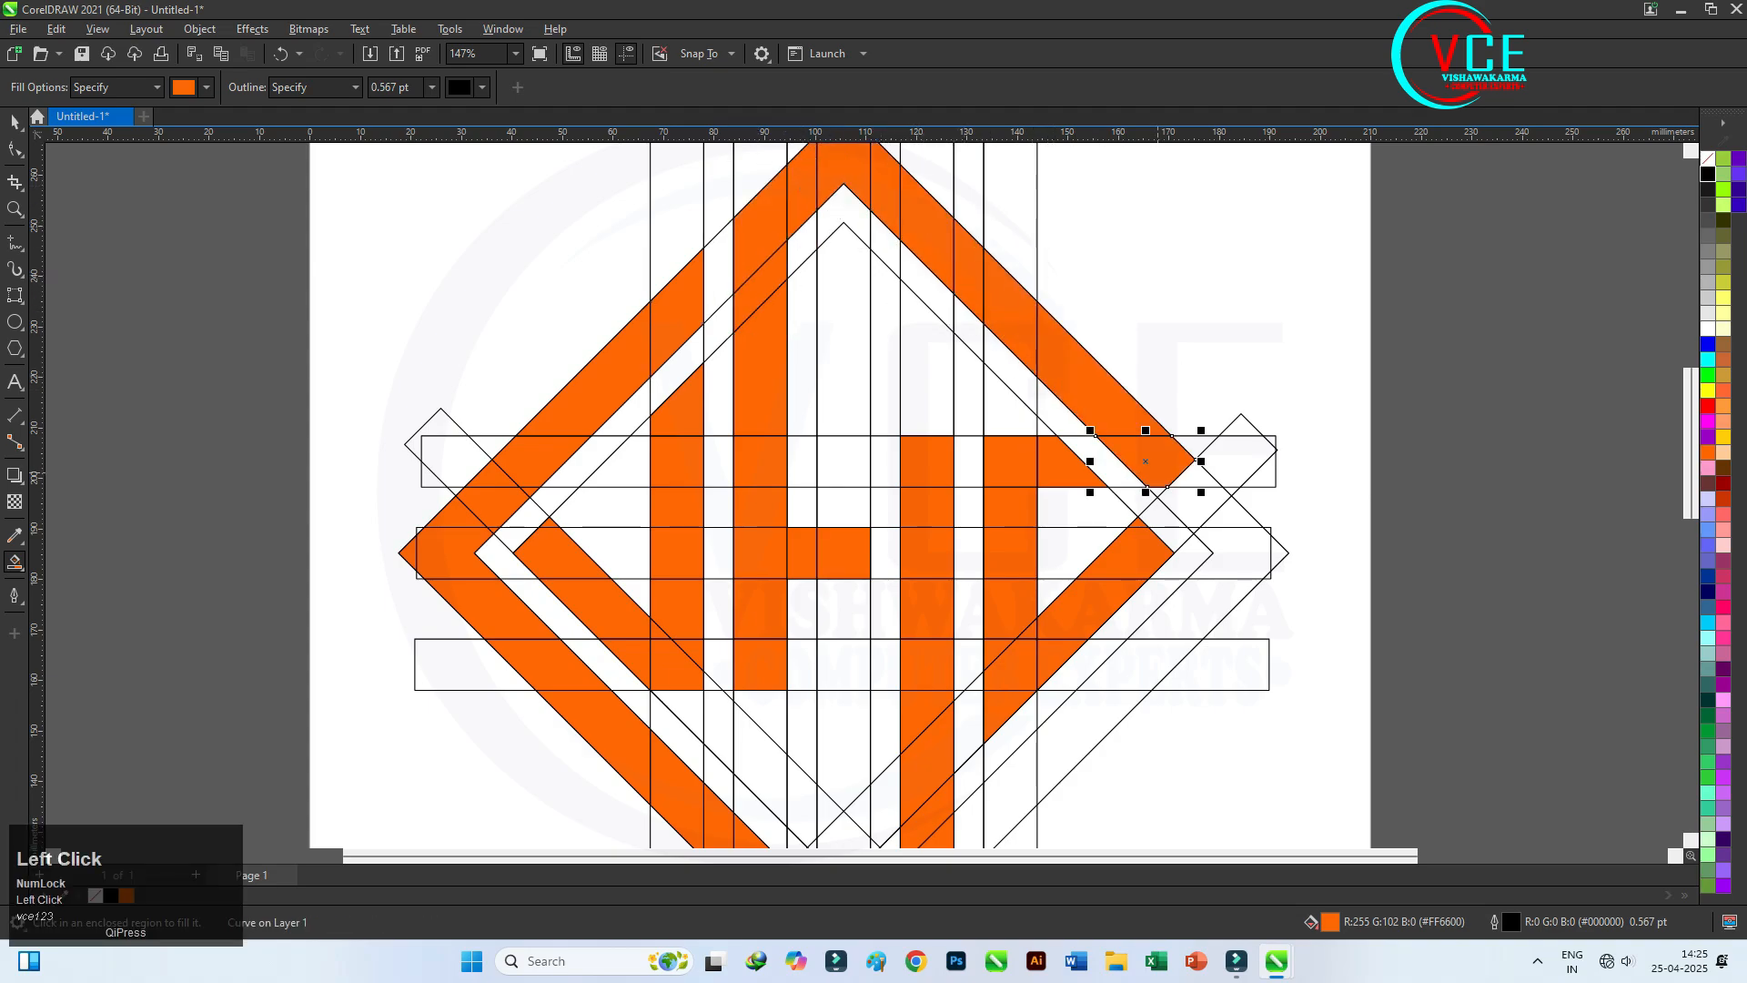
{"action": "left_click", "coordinate": [1196, 475]}
{"action": "left_click", "coordinate": [1195, 507]}
- Fill the remaining slivers and outer-band regions around the diamond's right corner with orange
{"action": "scroll", "coordinate": [1183, 505], "scroll_direction": "down", "scroll_amount": 2}
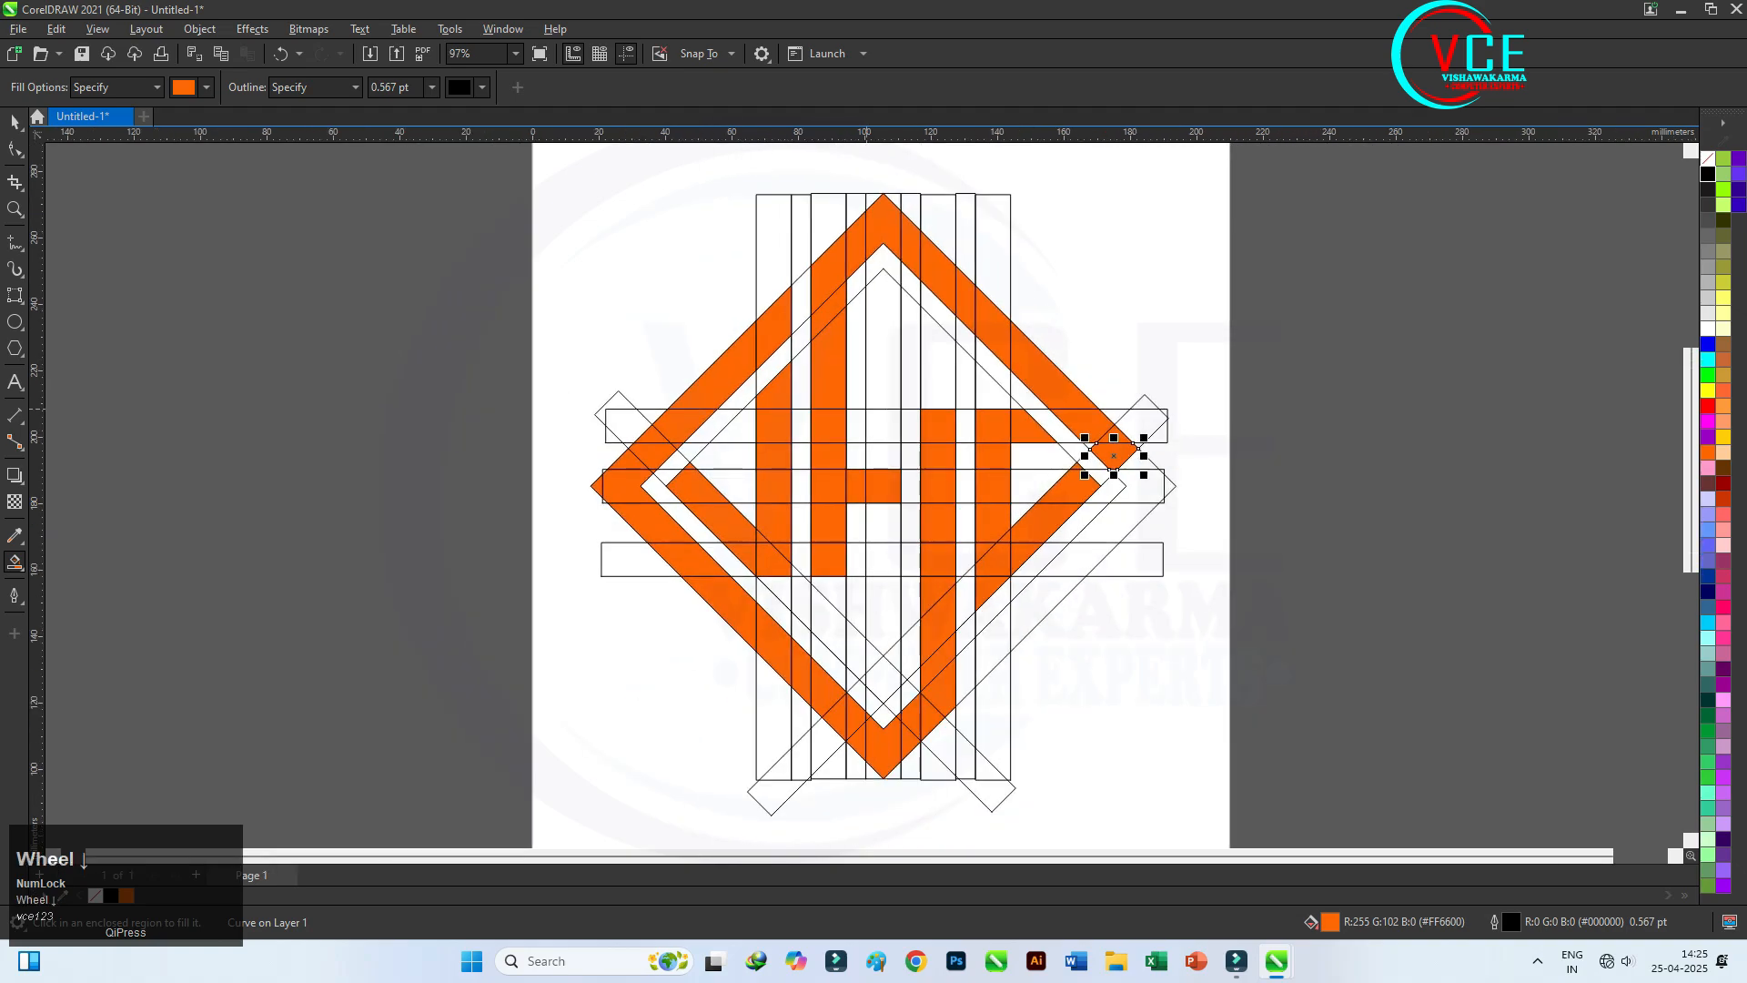
{"action": "scroll", "coordinate": [1174, 496], "scroll_direction": "up", "scroll_amount": 5}
{"action": "left_click", "coordinate": [943, 376]}
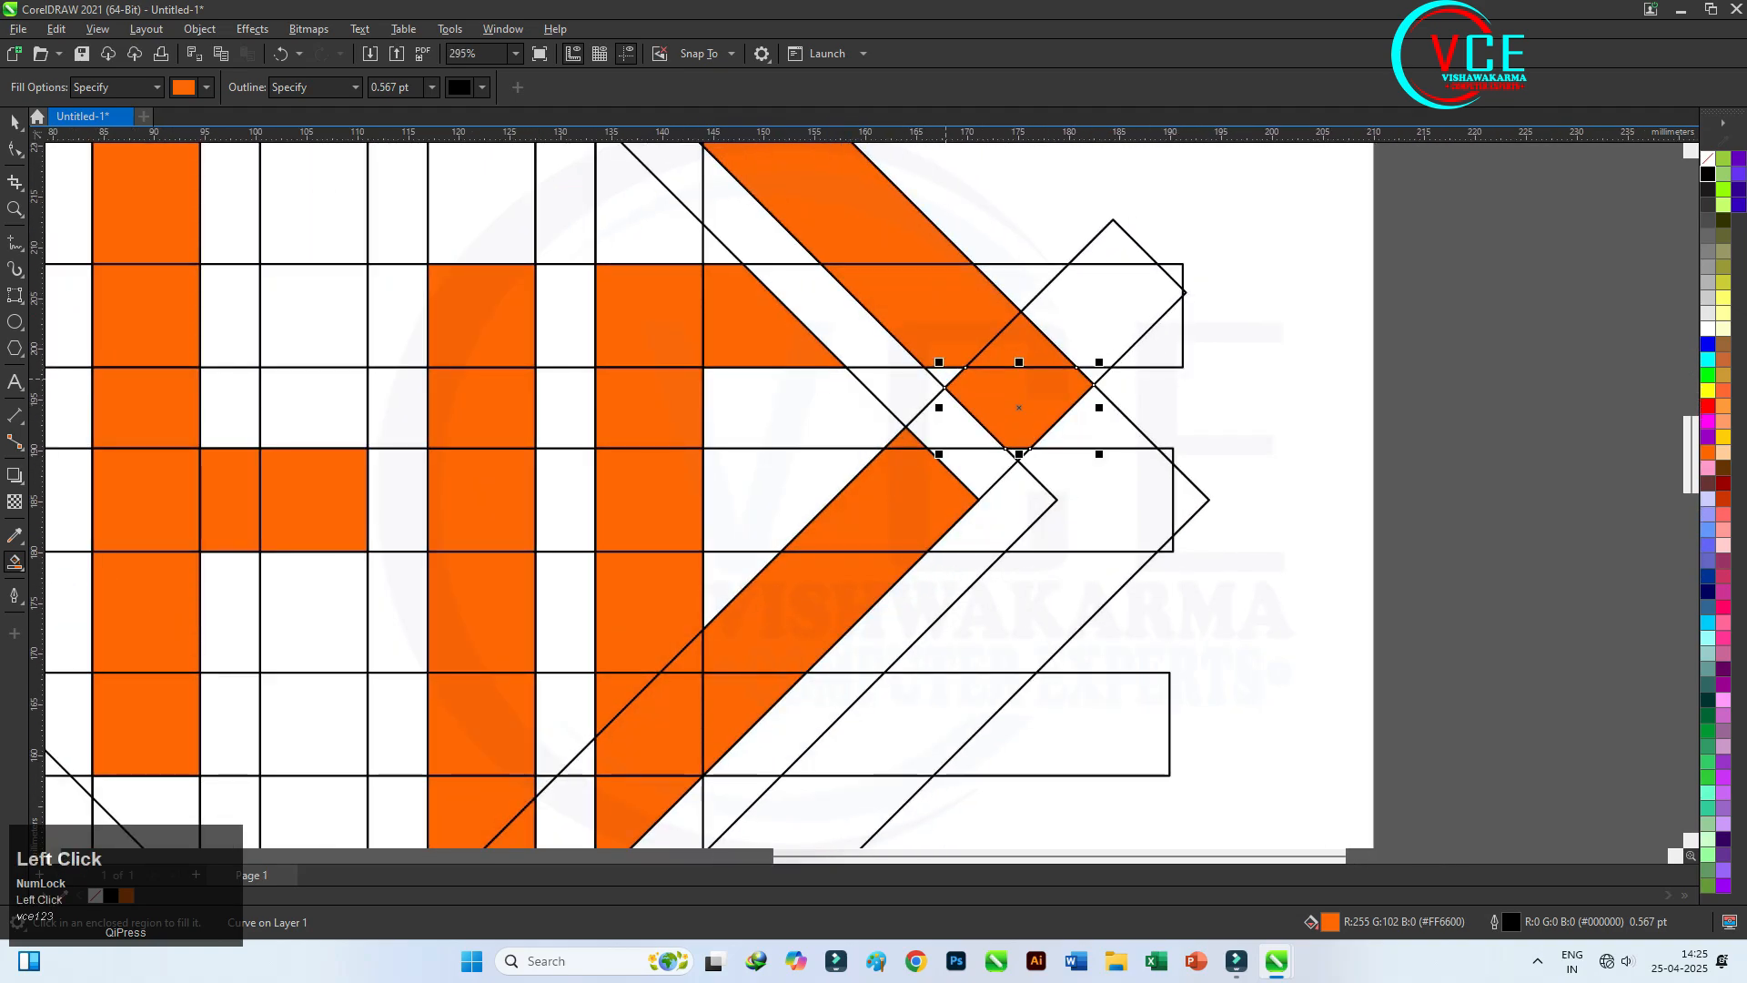
{"action": "left_click", "coordinate": [1094, 424]}
{"action": "left_click", "coordinate": [1116, 492]}
{"action": "left_click", "coordinate": [1187, 499]}
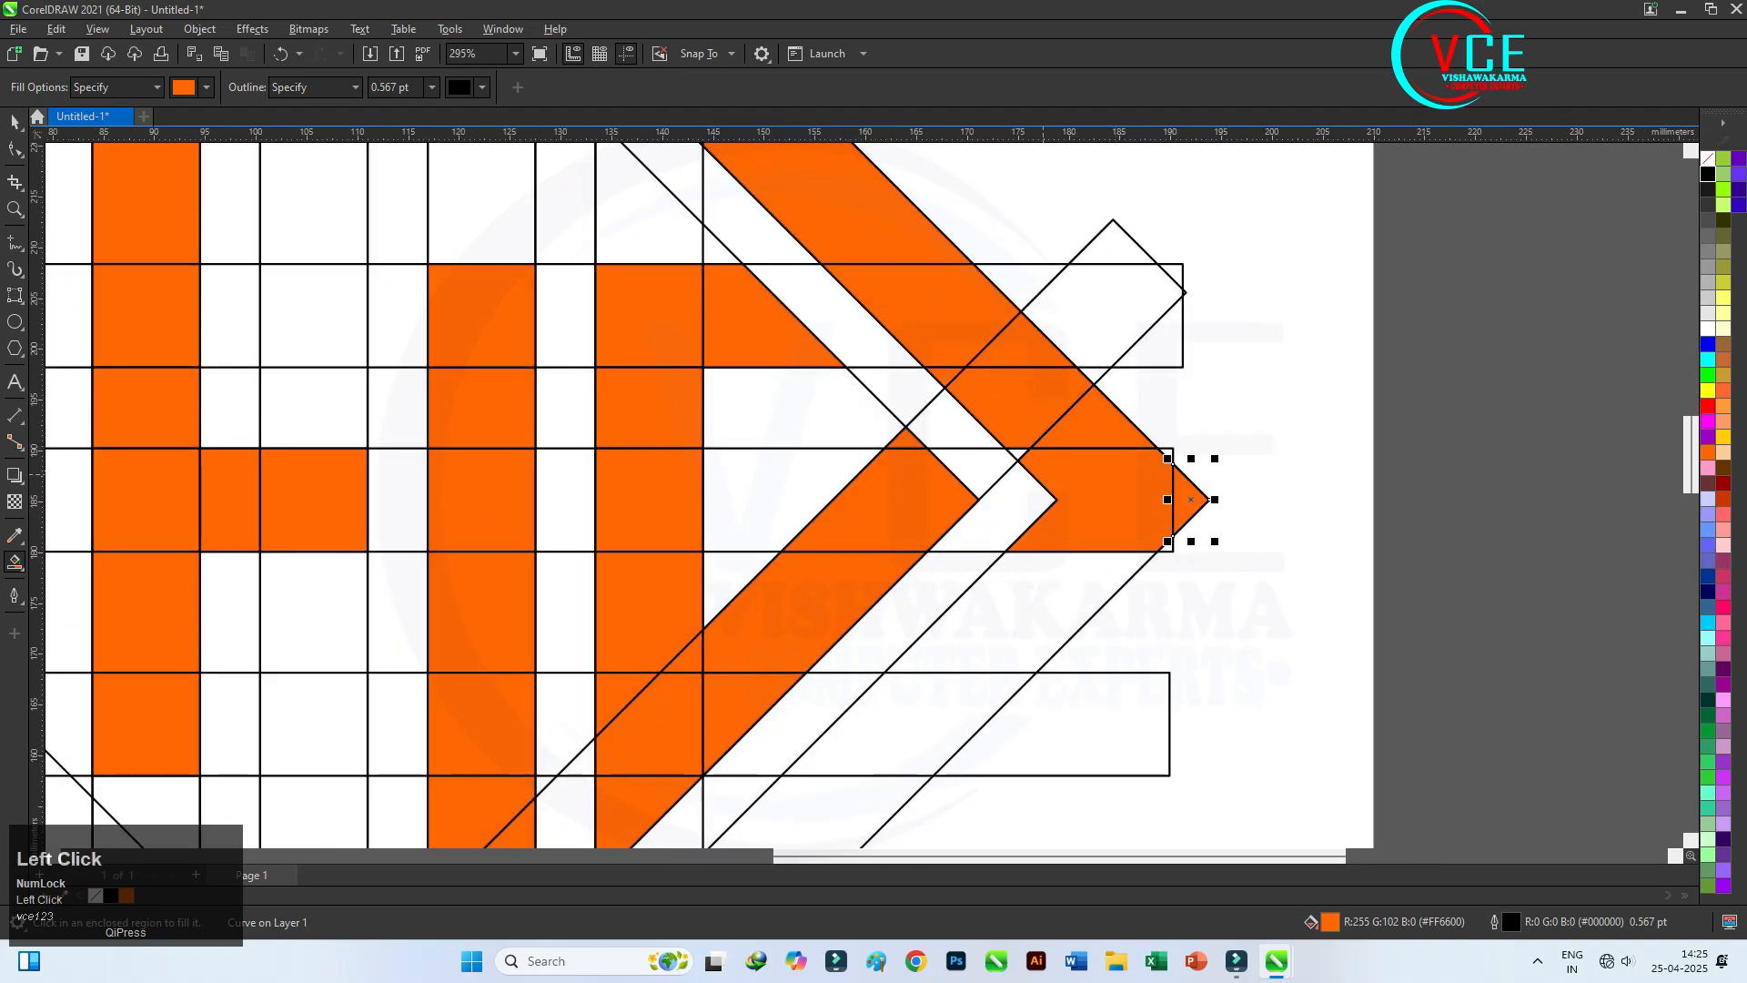
{"action": "left_click", "coordinate": [1017, 451]}
- Fill the outer band with orange down the lower-right side to the left edge of the rightmost vertical strip
{"action": "left_click", "coordinate": [1024, 614]}
{"action": "scroll", "coordinate": [1138, 444], "scroll_direction": "down", "scroll_amount": 2}
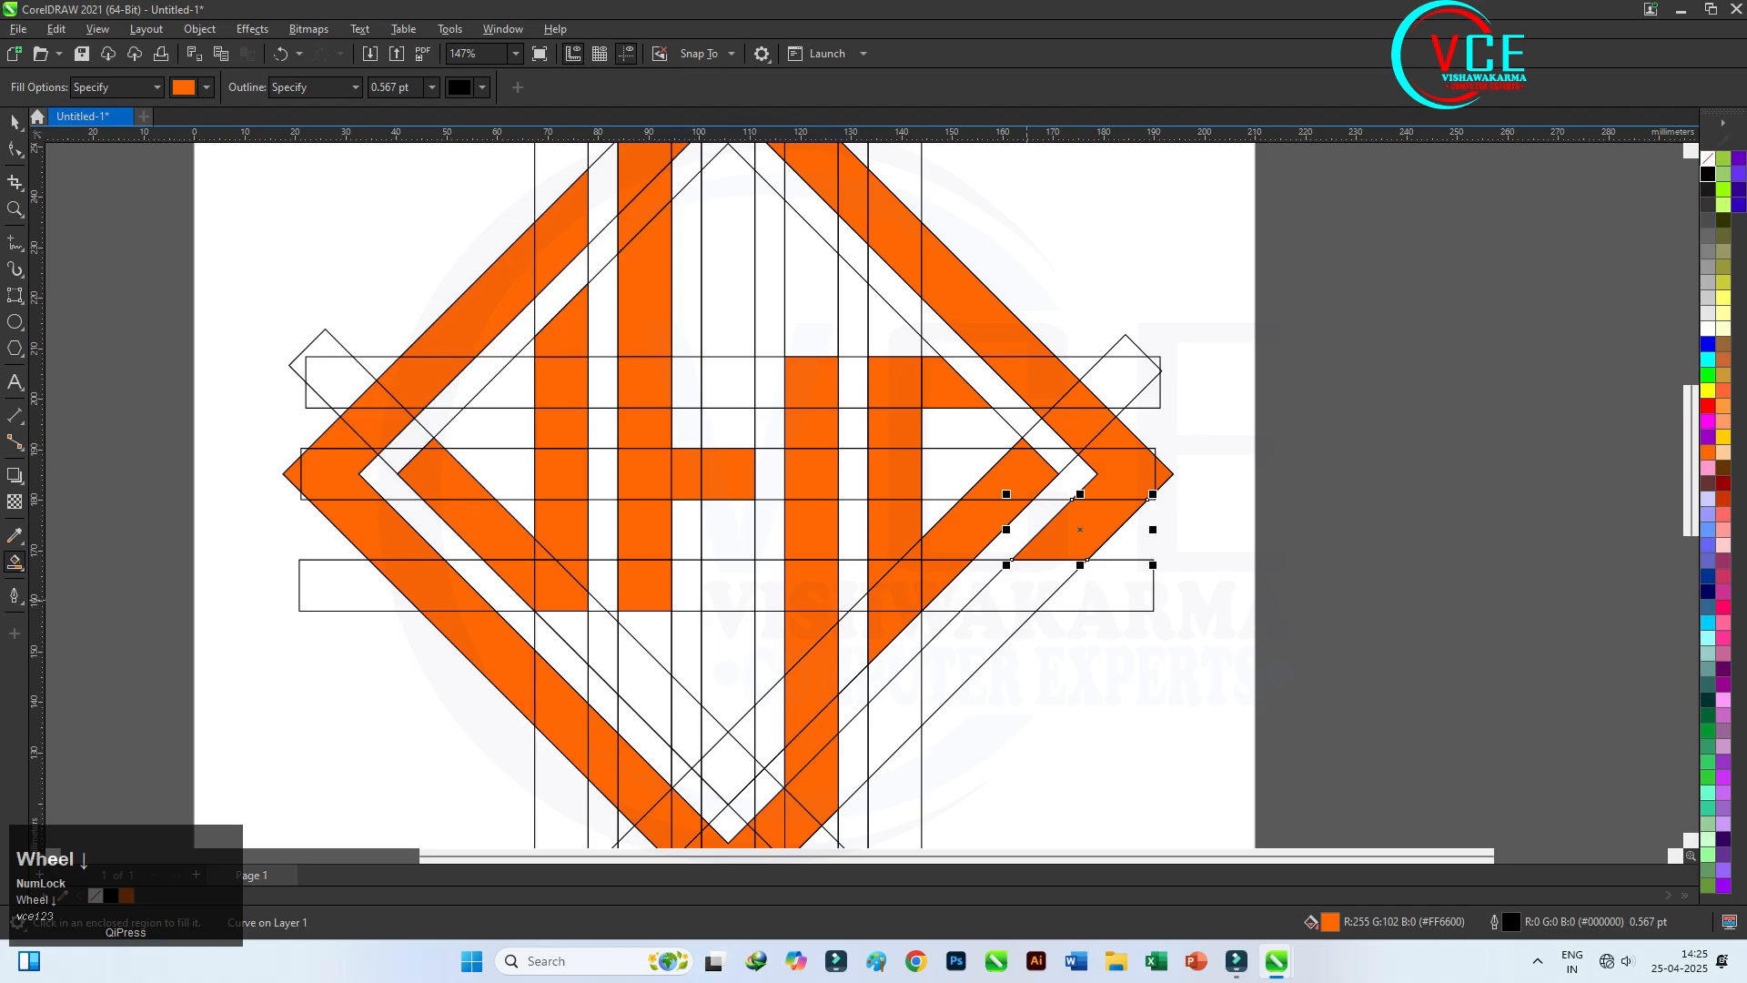
{"action": "left_click", "coordinate": [1024, 585]}
{"action": "left_click", "coordinate": [983, 650]}
{"action": "left_click", "coordinate": [895, 712]}
- Examine the whole orange artwork up close for regions missed by the fill
{"action": "scroll", "coordinate": [972, 491], "scroll_direction": "down", "scroll_amount": 3}
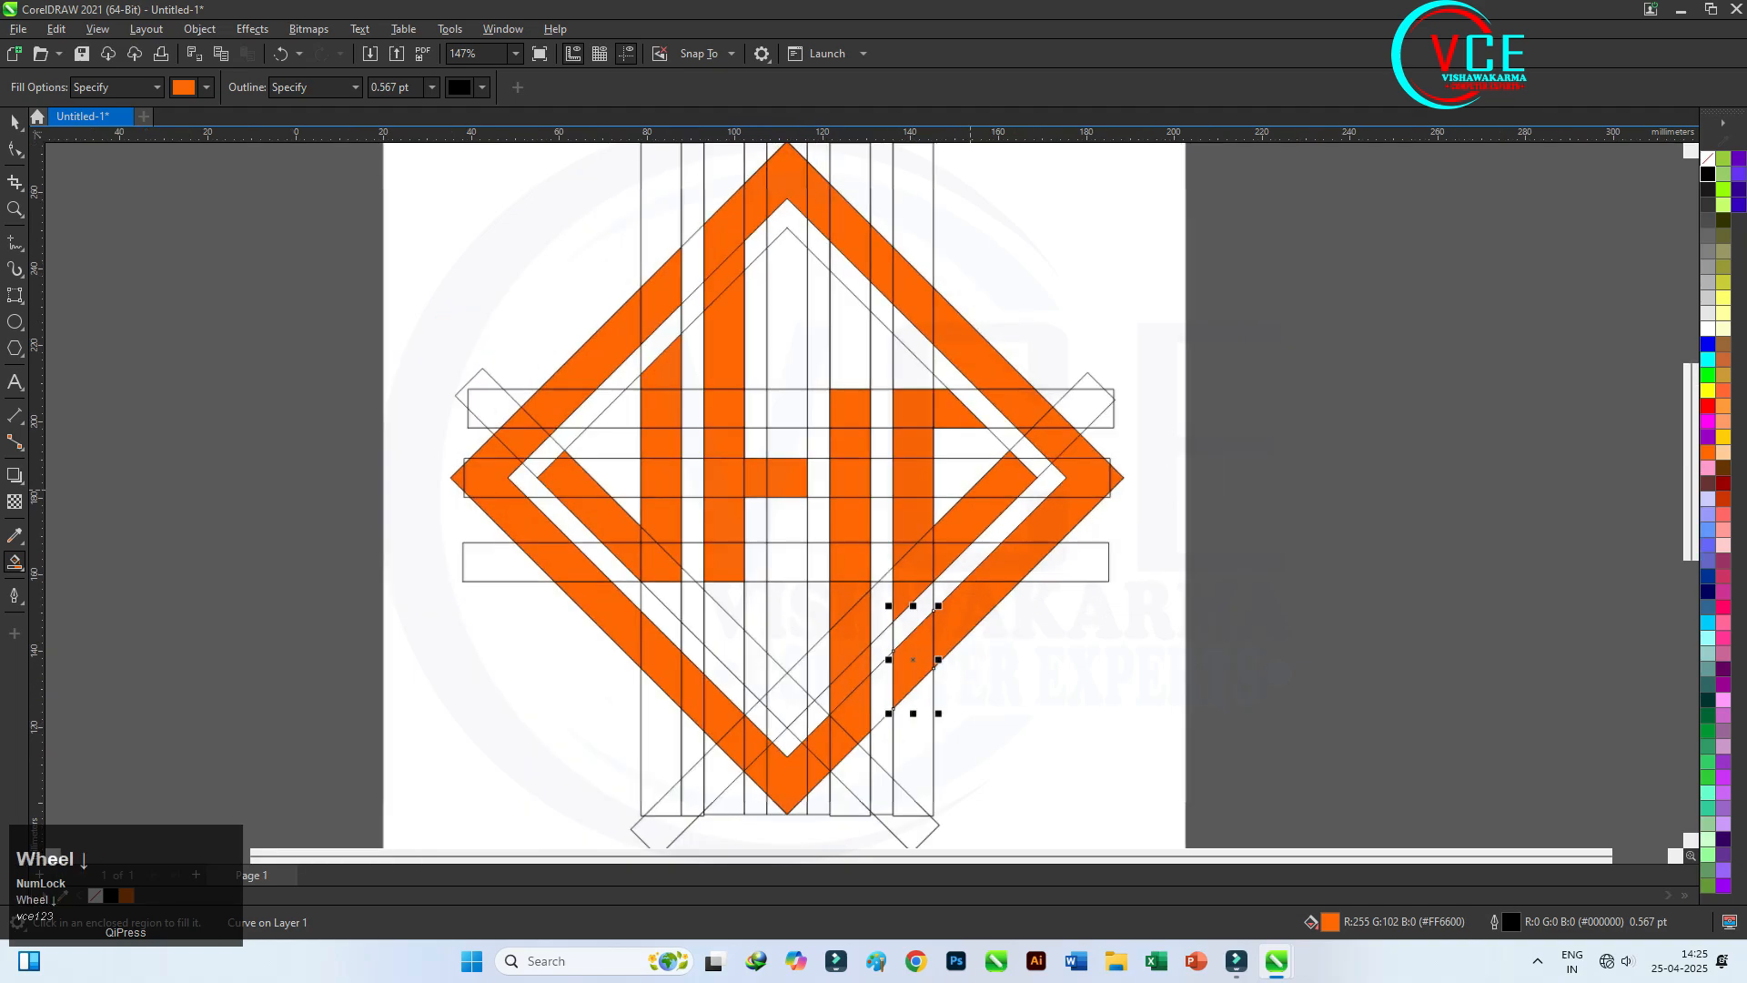
{"action": "scroll", "coordinate": [902, 704], "scroll_direction": "up", "scroll_amount": 3}
{"action": "scroll", "coordinate": [908, 516], "scroll_direction": "down", "scroll_amount": 2}
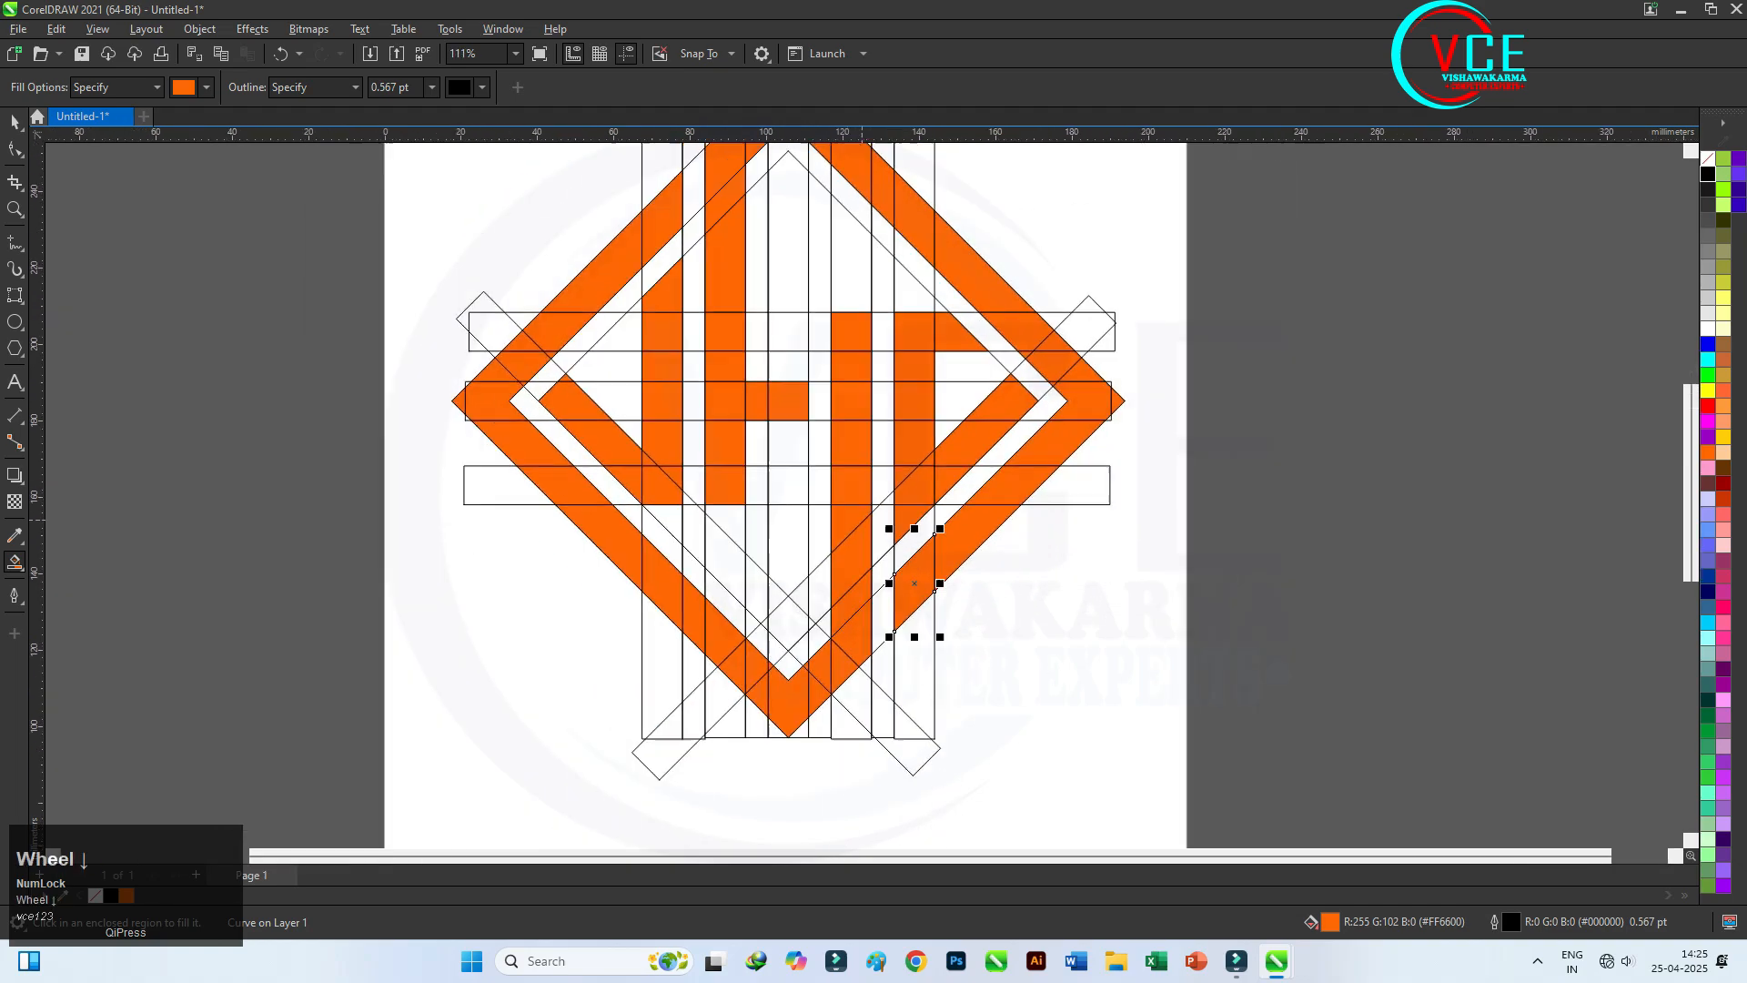
{"action": "scroll", "coordinate": [748, 225], "scroll_direction": "up", "scroll_amount": 2}
{"action": "scroll", "coordinate": [903, 440], "scroll_direction": "down", "scroll_amount": 1}
{"action": "scroll", "coordinate": [904, 441], "scroll_direction": "down", "scroll_amount": 2}
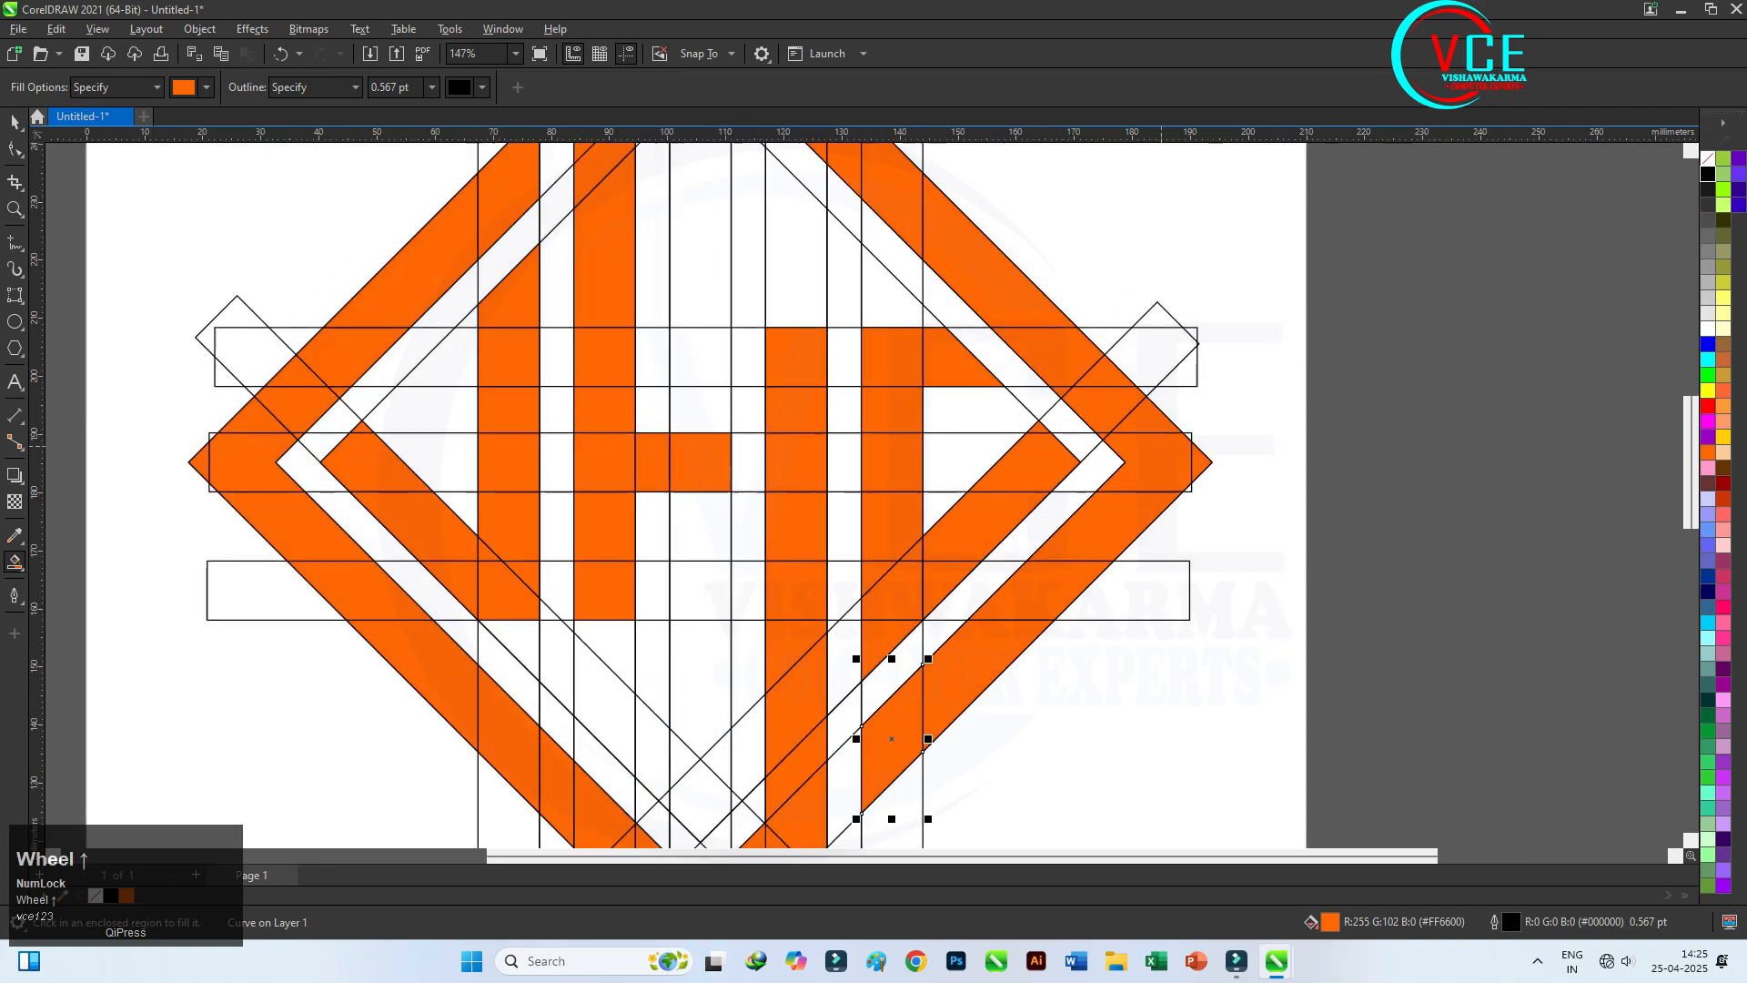
{"action": "scroll", "coordinate": [896, 455], "scroll_direction": "up", "scroll_amount": 3}
{"action": "scroll", "coordinate": [892, 473], "scroll_direction": "down", "scroll_amount": 3}
{"action": "scroll", "coordinate": [890, 480], "scroll_direction": "up", "scroll_amount": 2}
{"action": "scroll", "coordinate": [842, 376], "scroll_direction": "down", "scroll_amount": 2}
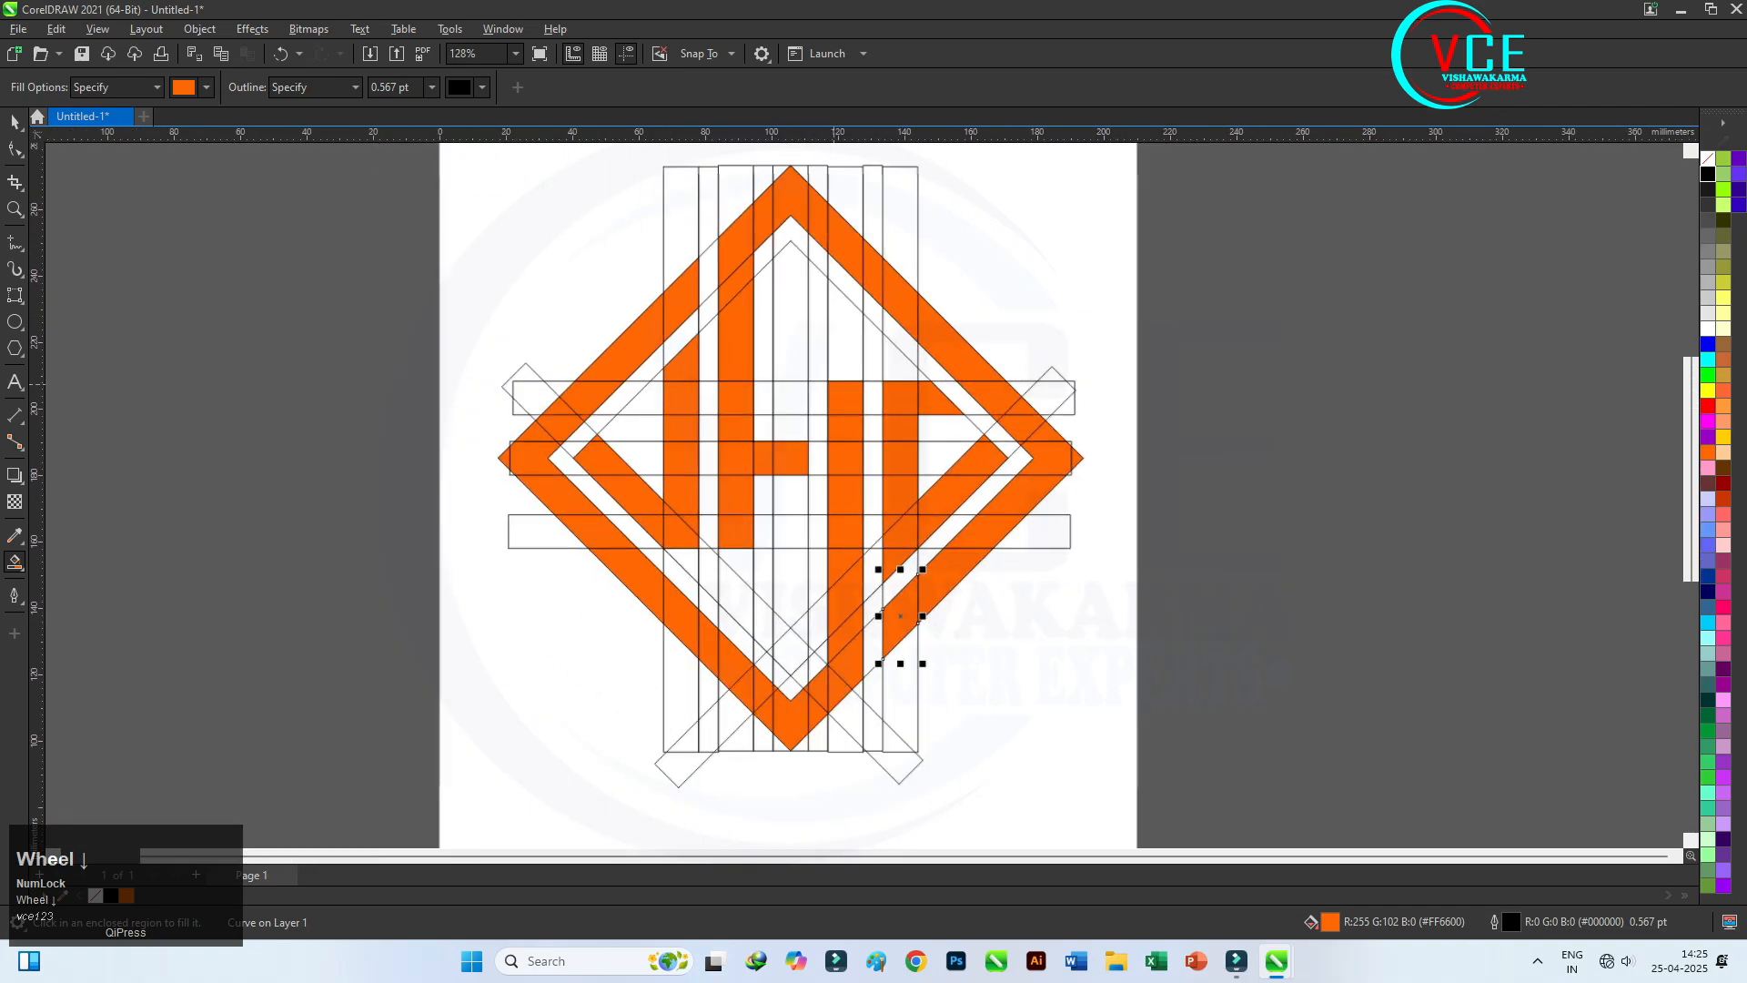
- Delete the upper and lower horizontal strips and the diagonal strip running from upper left to lower right
{"action": "left_click", "coordinate": [14, 122]}
{"action": "left_click", "coordinate": [526, 267]}
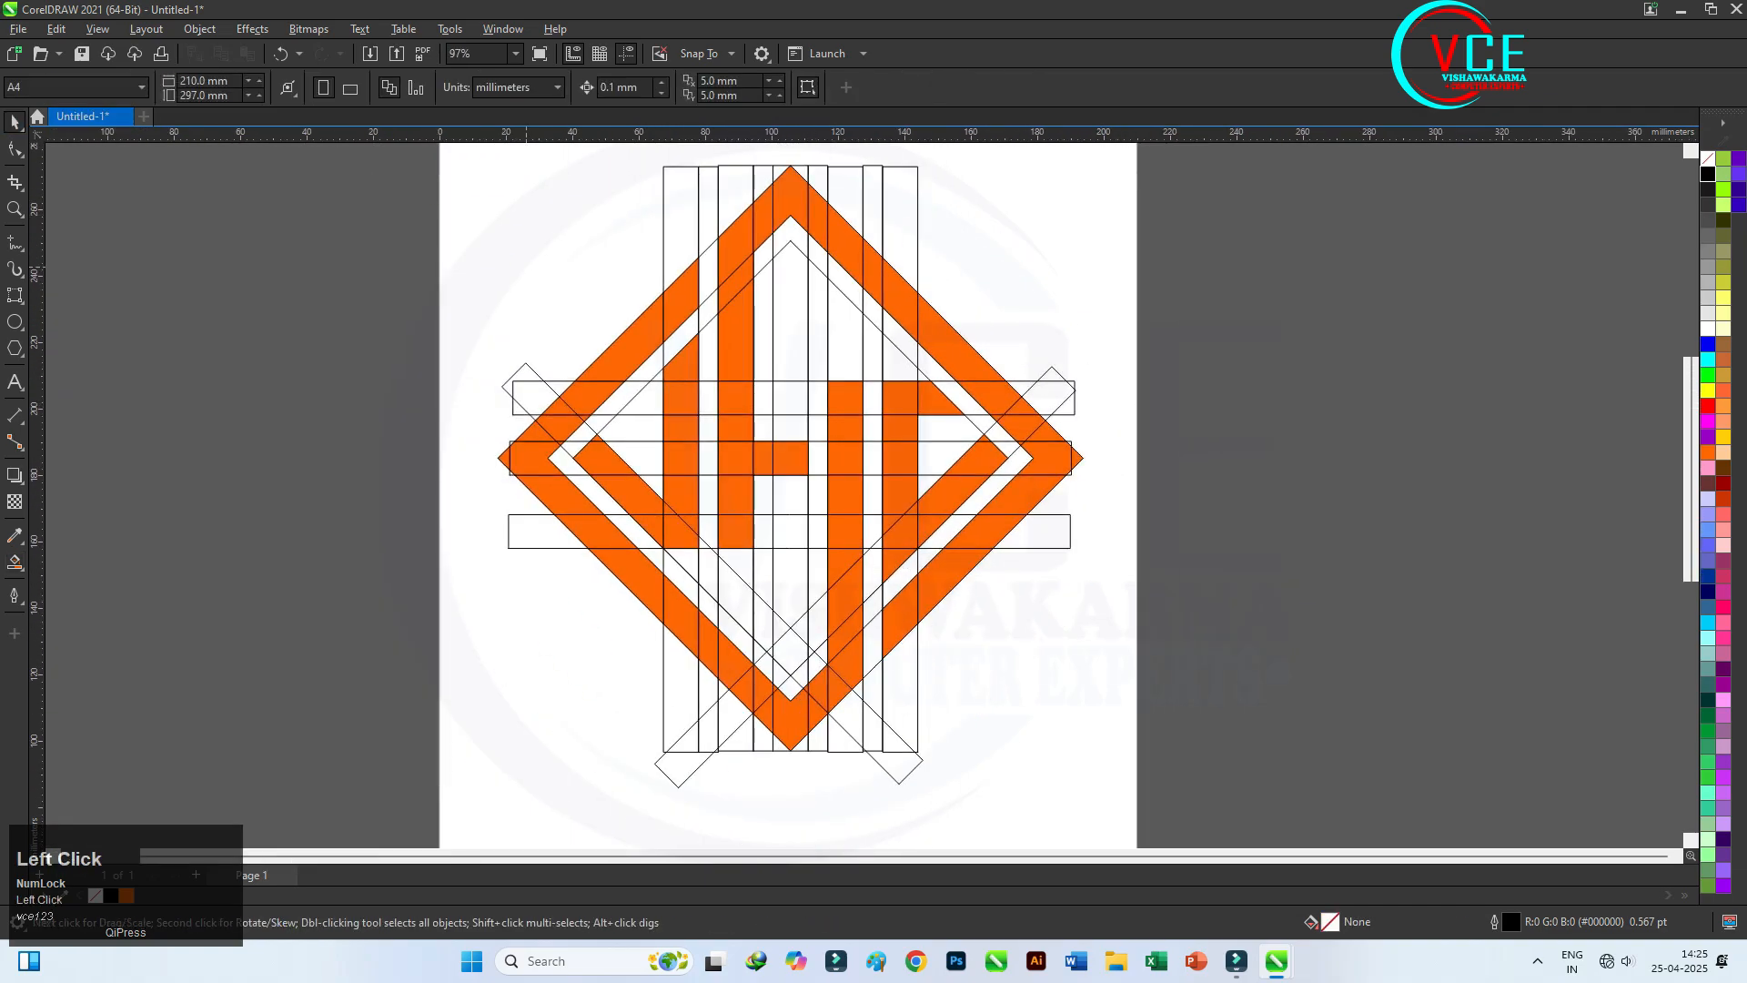
{"action": "left_click", "coordinate": [517, 381]}
{"action": "key", "text": "Delete"}
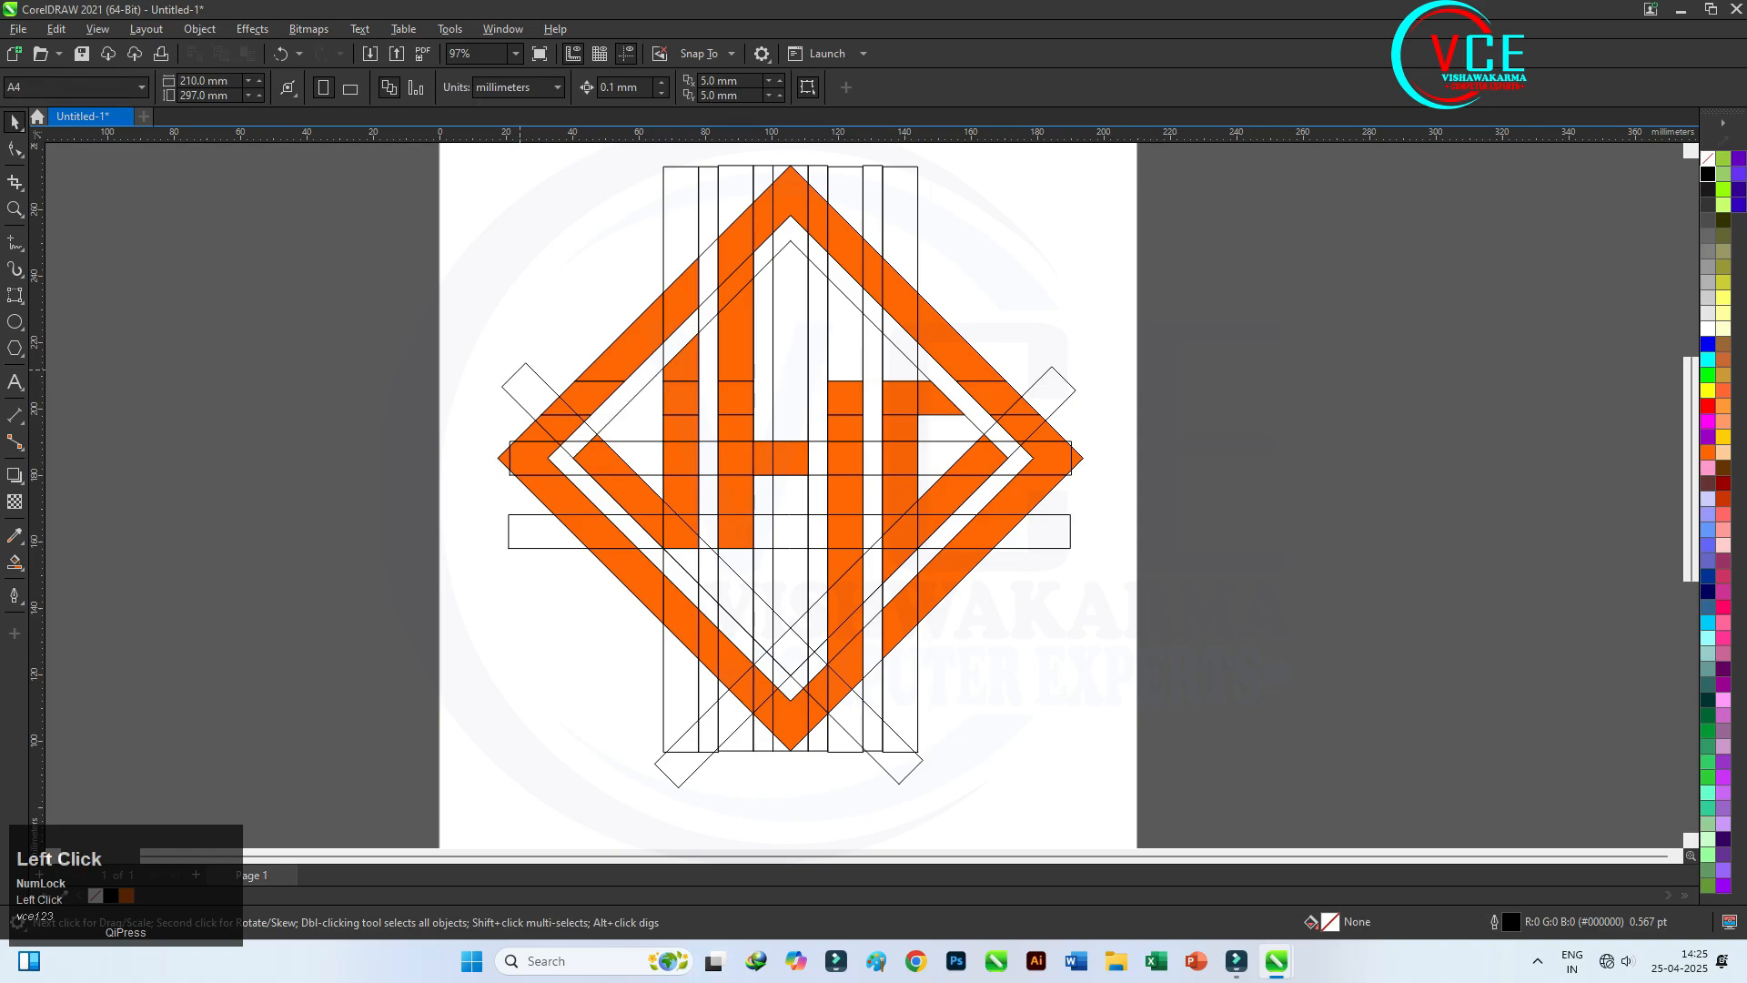
{"action": "left_click", "coordinate": [528, 373]}
{"action": "key", "text": "Delete"}
{"action": "left_click", "coordinate": [509, 532]}
{"action": "key", "text": "Delete"}
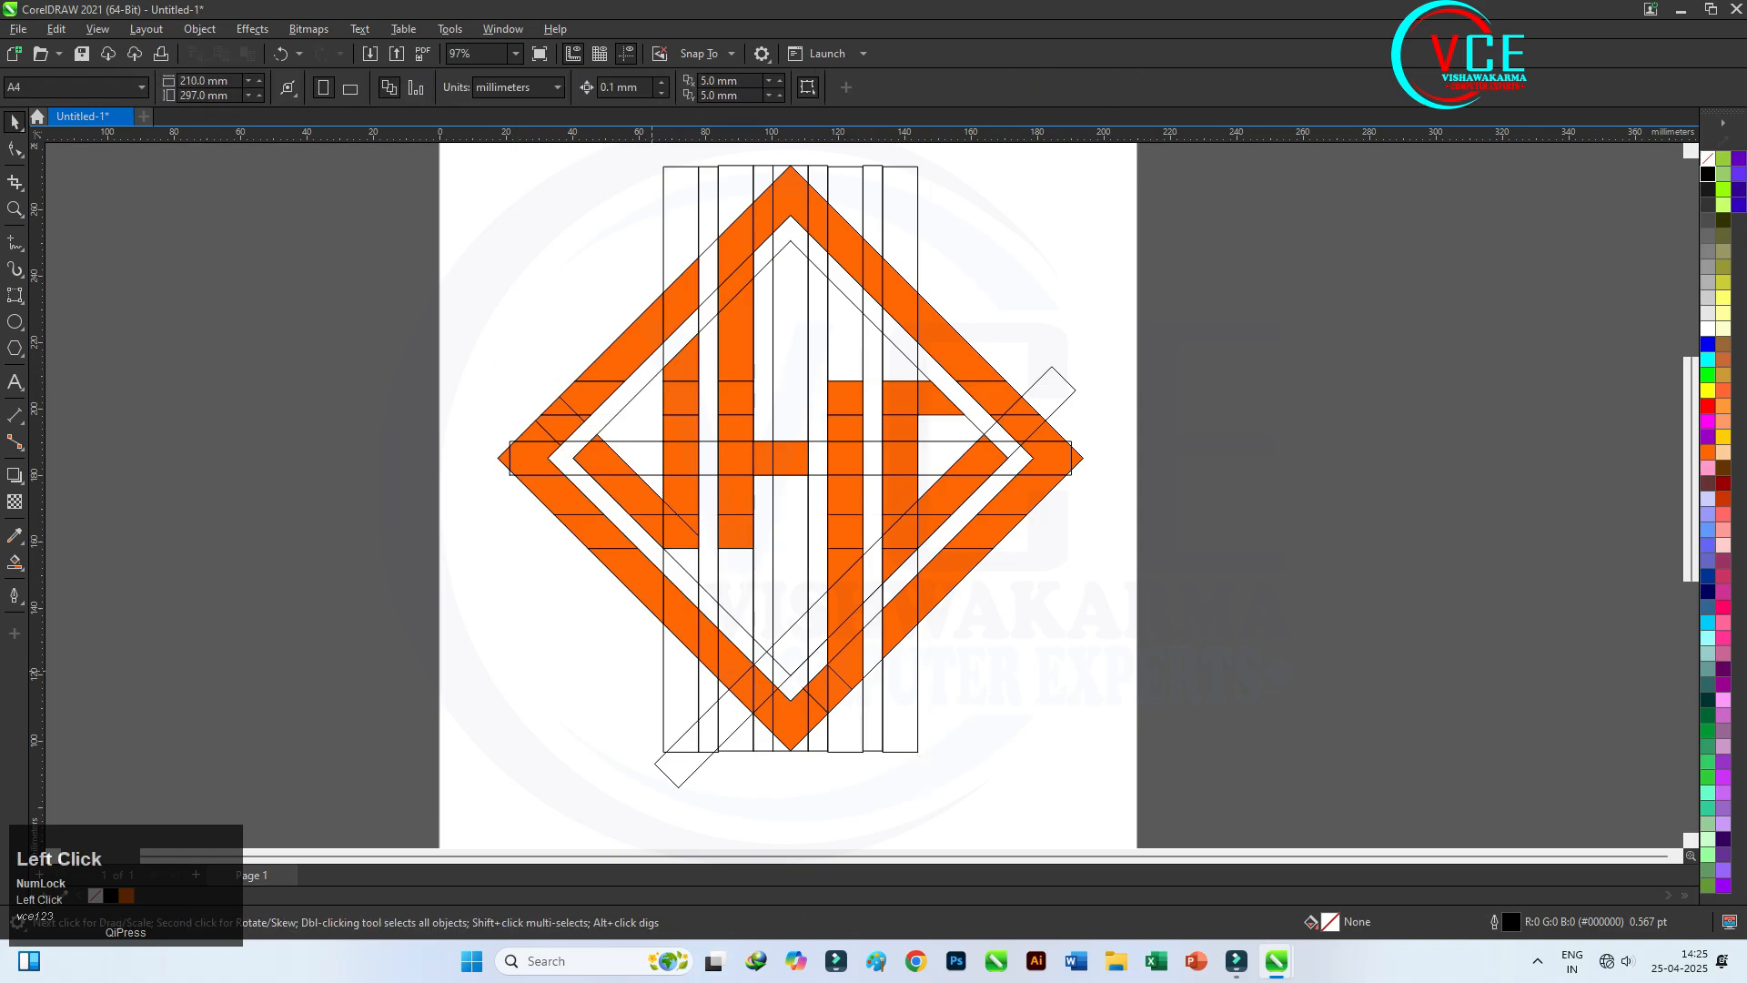
- Delete the remaining diagonal strip and the two leftmost vertical strips
{"action": "left_click", "coordinate": [664, 673]}
{"action": "key", "text": "Delete"}
{"action": "left_click", "coordinate": [699, 728]}
{"action": "key", "text": "Delete"}
{"action": "left_click", "coordinate": [721, 745]}
{"action": "key", "text": "Delete"}
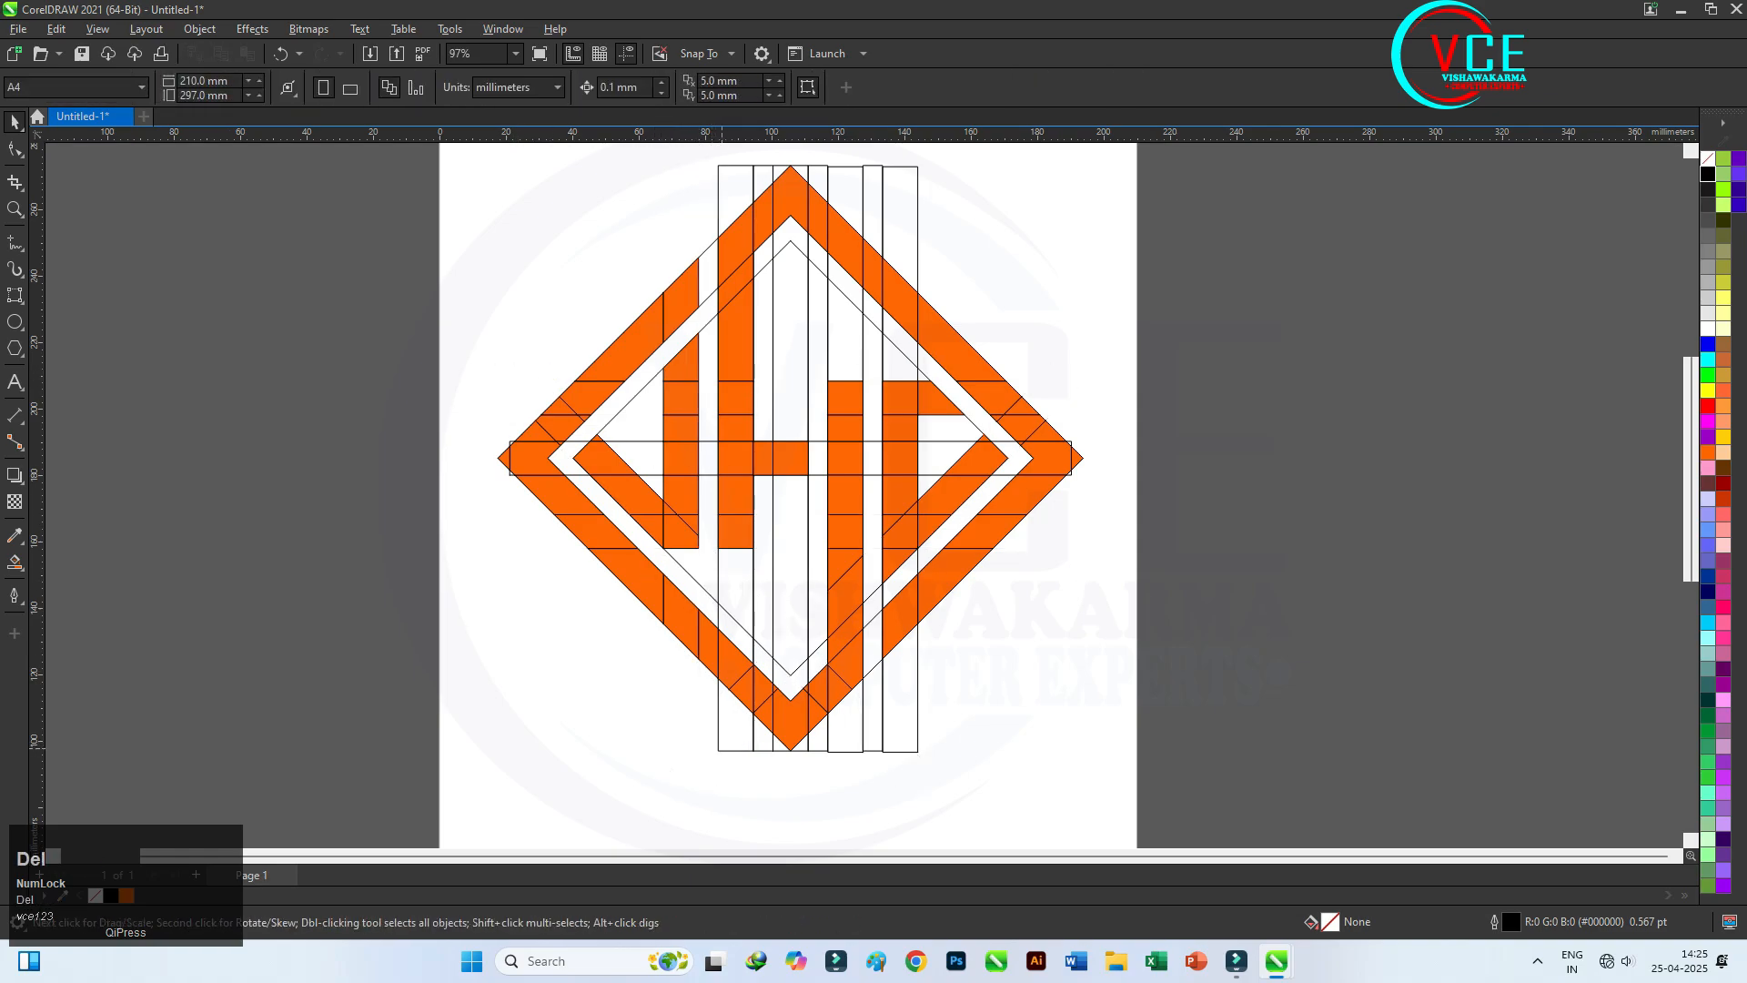
- Delete all the remaining vertical construction strips, leaving the orange fills in place
{"action": "left_click", "coordinate": [728, 739]}
{"action": "key", "text": "Delete"}
{"action": "left_click", "coordinate": [764, 745]}
{"action": "key", "text": "Delete"}
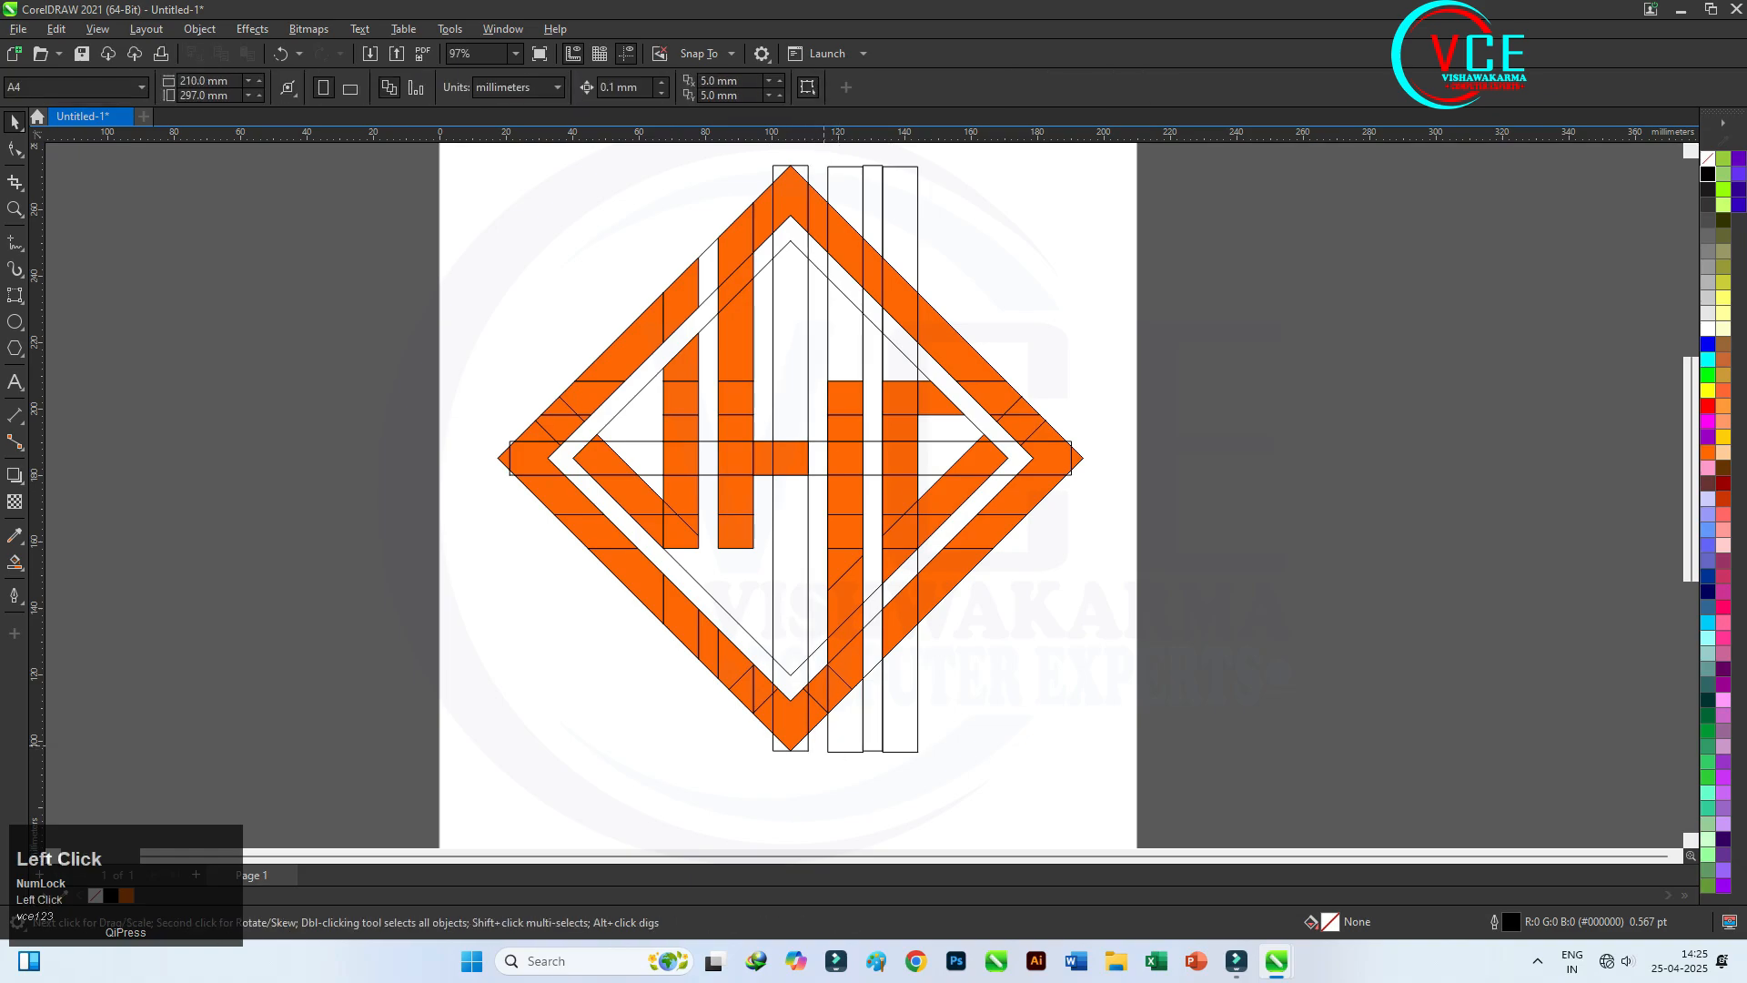
{"action": "left_click", "coordinate": [790, 746]}
{"action": "key", "text": "Delete"}
{"action": "left_click", "coordinate": [845, 748]}
{"action": "key", "text": "Delete"}
{"action": "left_click", "coordinate": [872, 748]}
{"action": "key", "text": "Delete"}
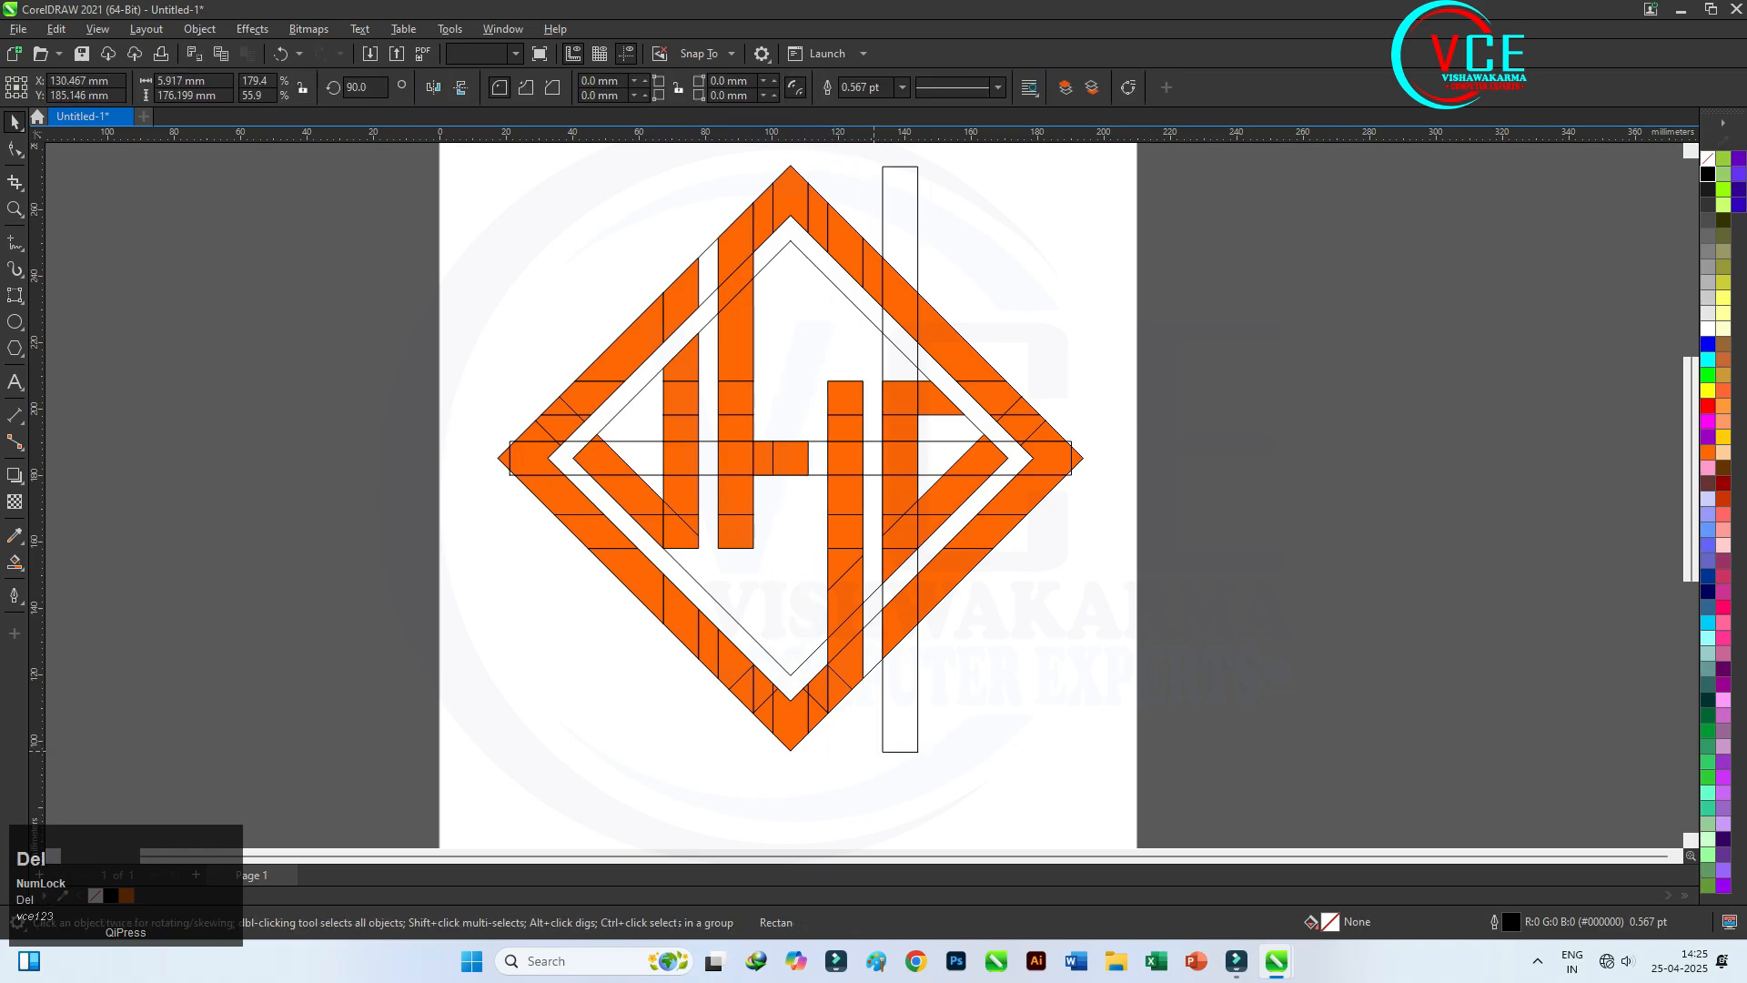
{"action": "left_click", "coordinate": [900, 752]}
{"action": "key", "text": "Delete"}
- Delete the three nested diamond outlines and the middle horizontal strip
{"action": "left_click", "coordinate": [886, 336]}
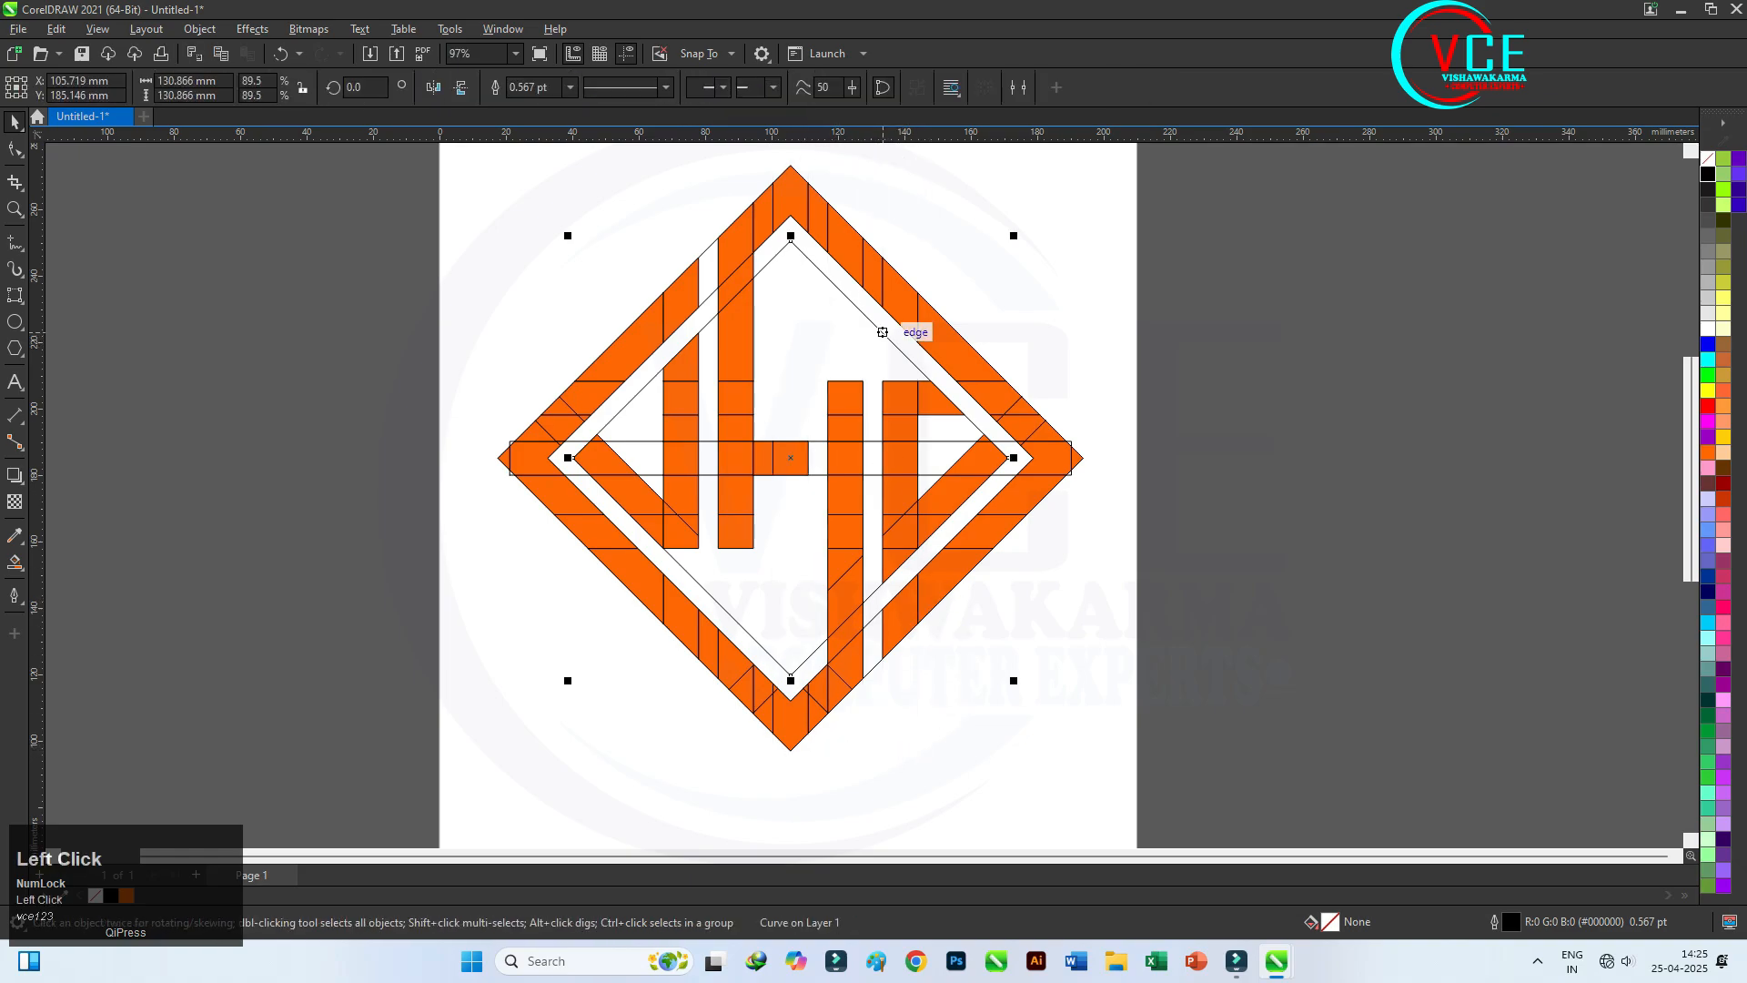
{"action": "key", "text": "Delete"}
{"action": "left_click", "coordinate": [712, 293]}
{"action": "key", "text": "Delete"}
{"action": "left_click", "coordinate": [710, 247]}
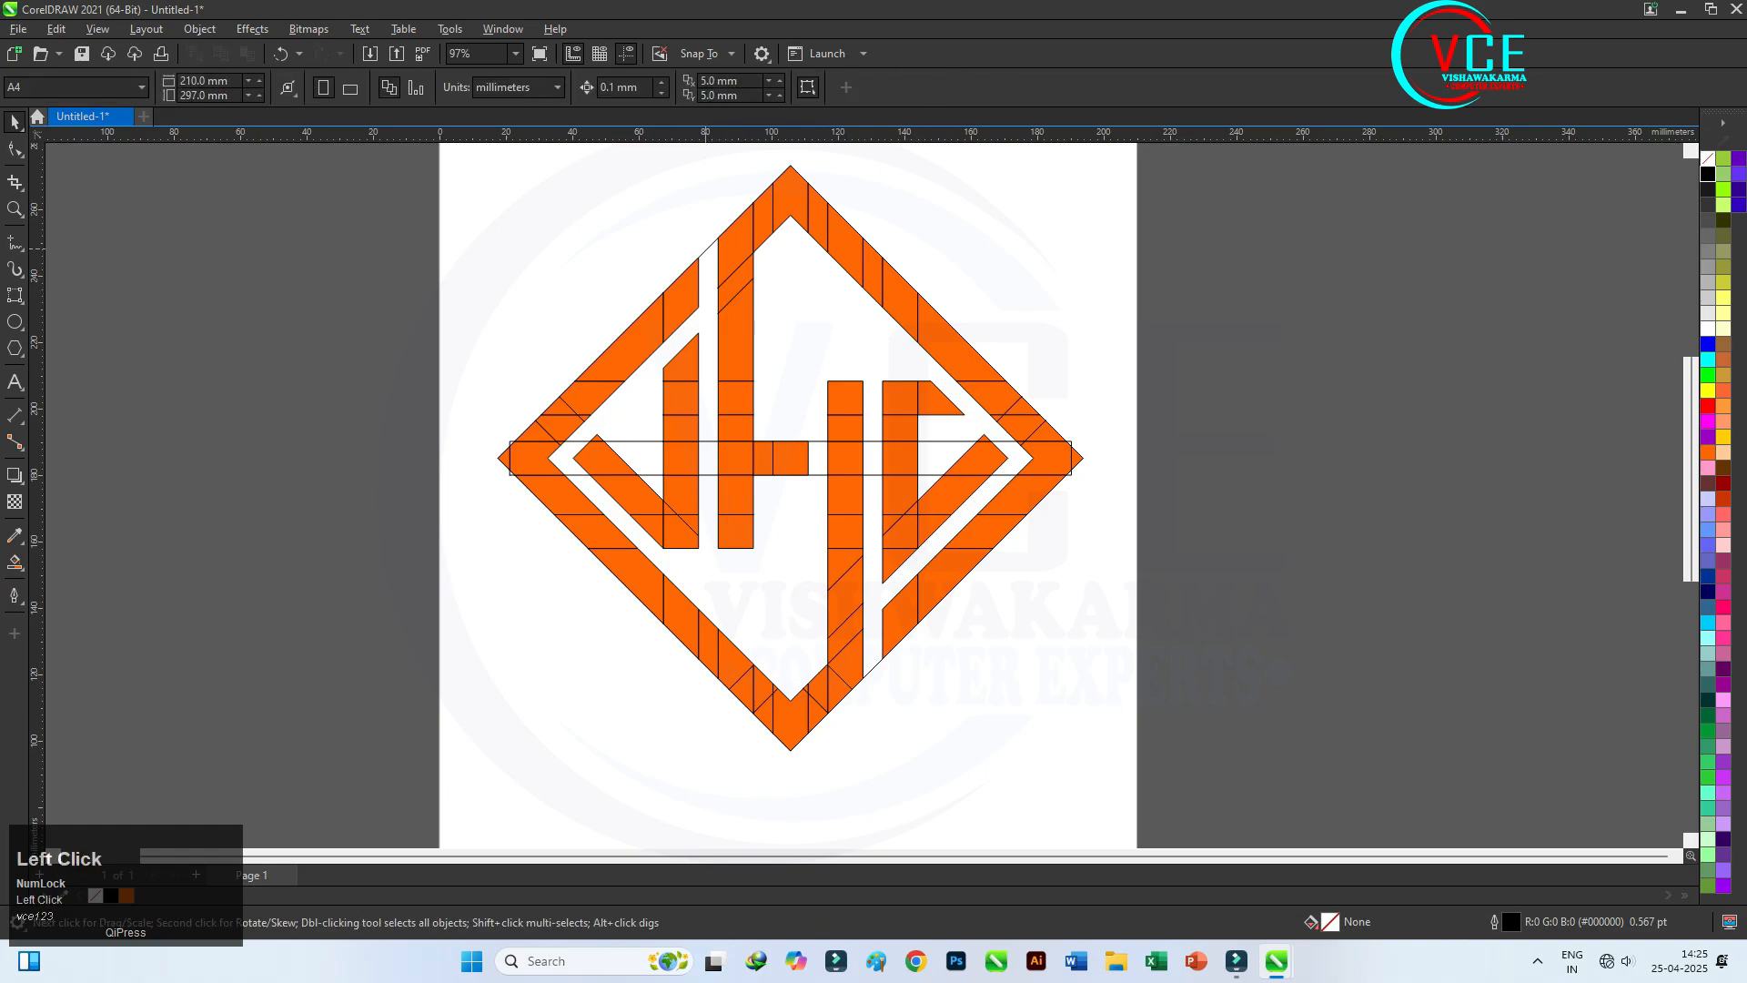
{"action": "key", "text": "Delete"}
{"action": "left_click", "coordinate": [941, 442]}
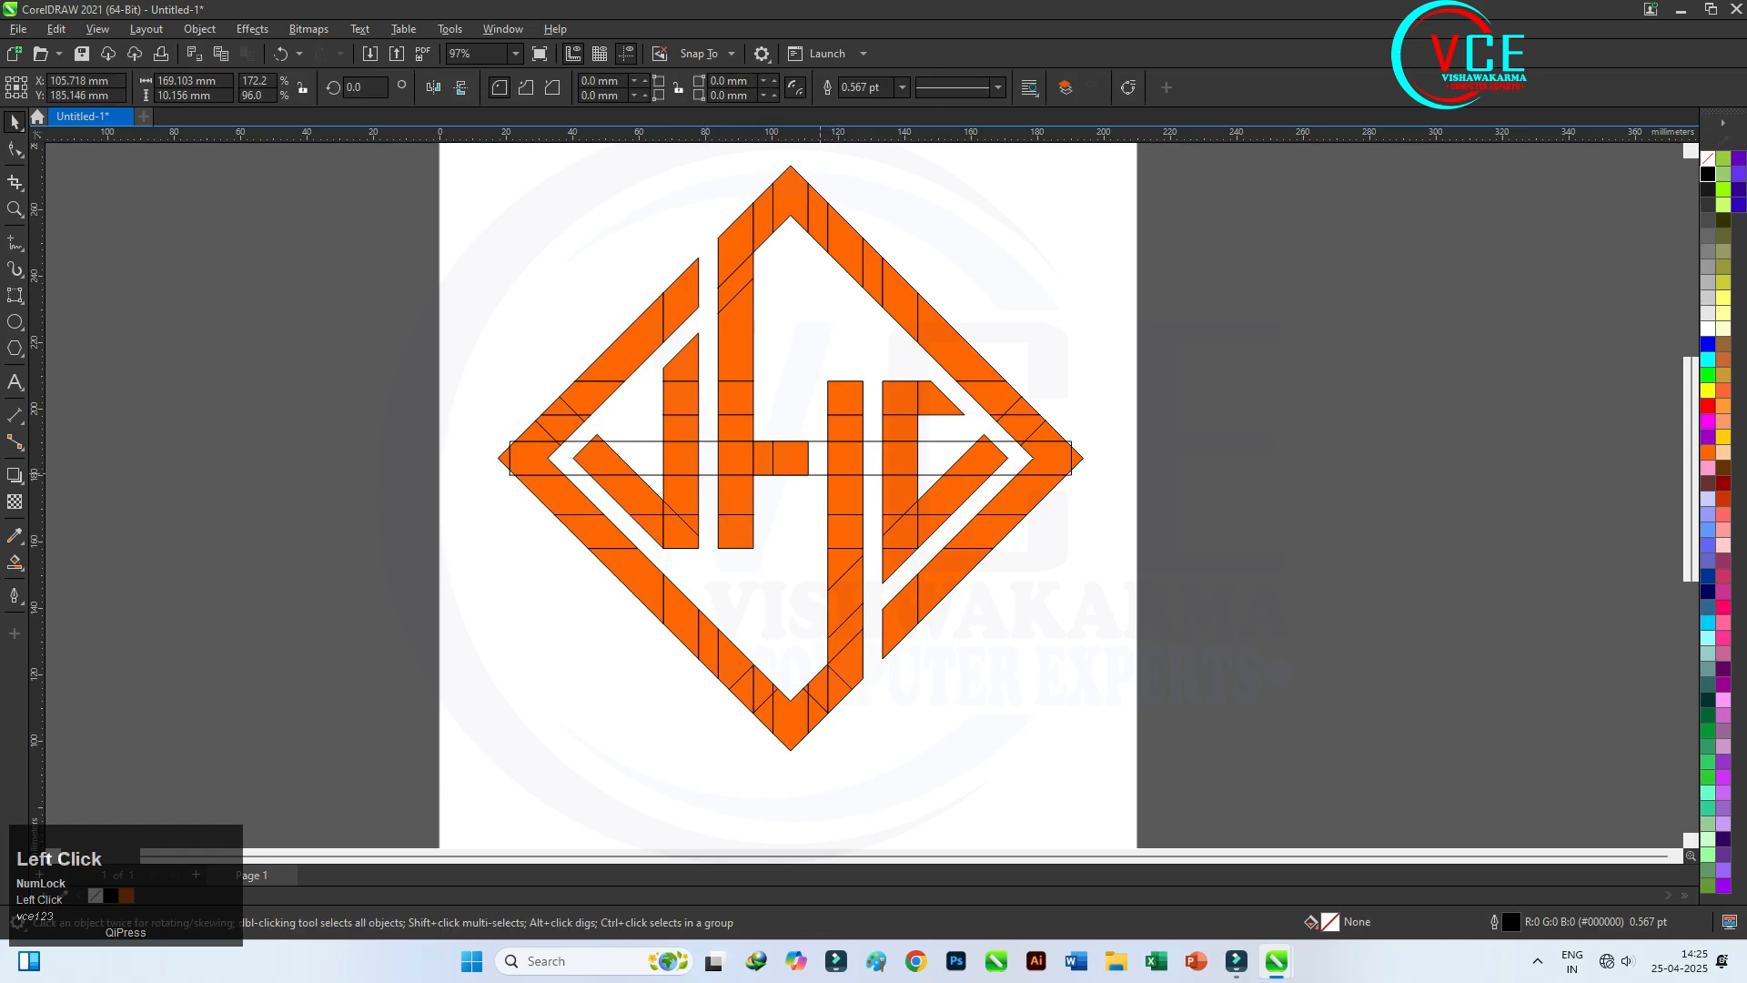
{"action": "key", "text": "Delete"}
- Select all the orange pieces and weld them into one curve
{"action": "scroll", "coordinate": [941, 434], "scroll_direction": "up", "scroll_amount": 1}
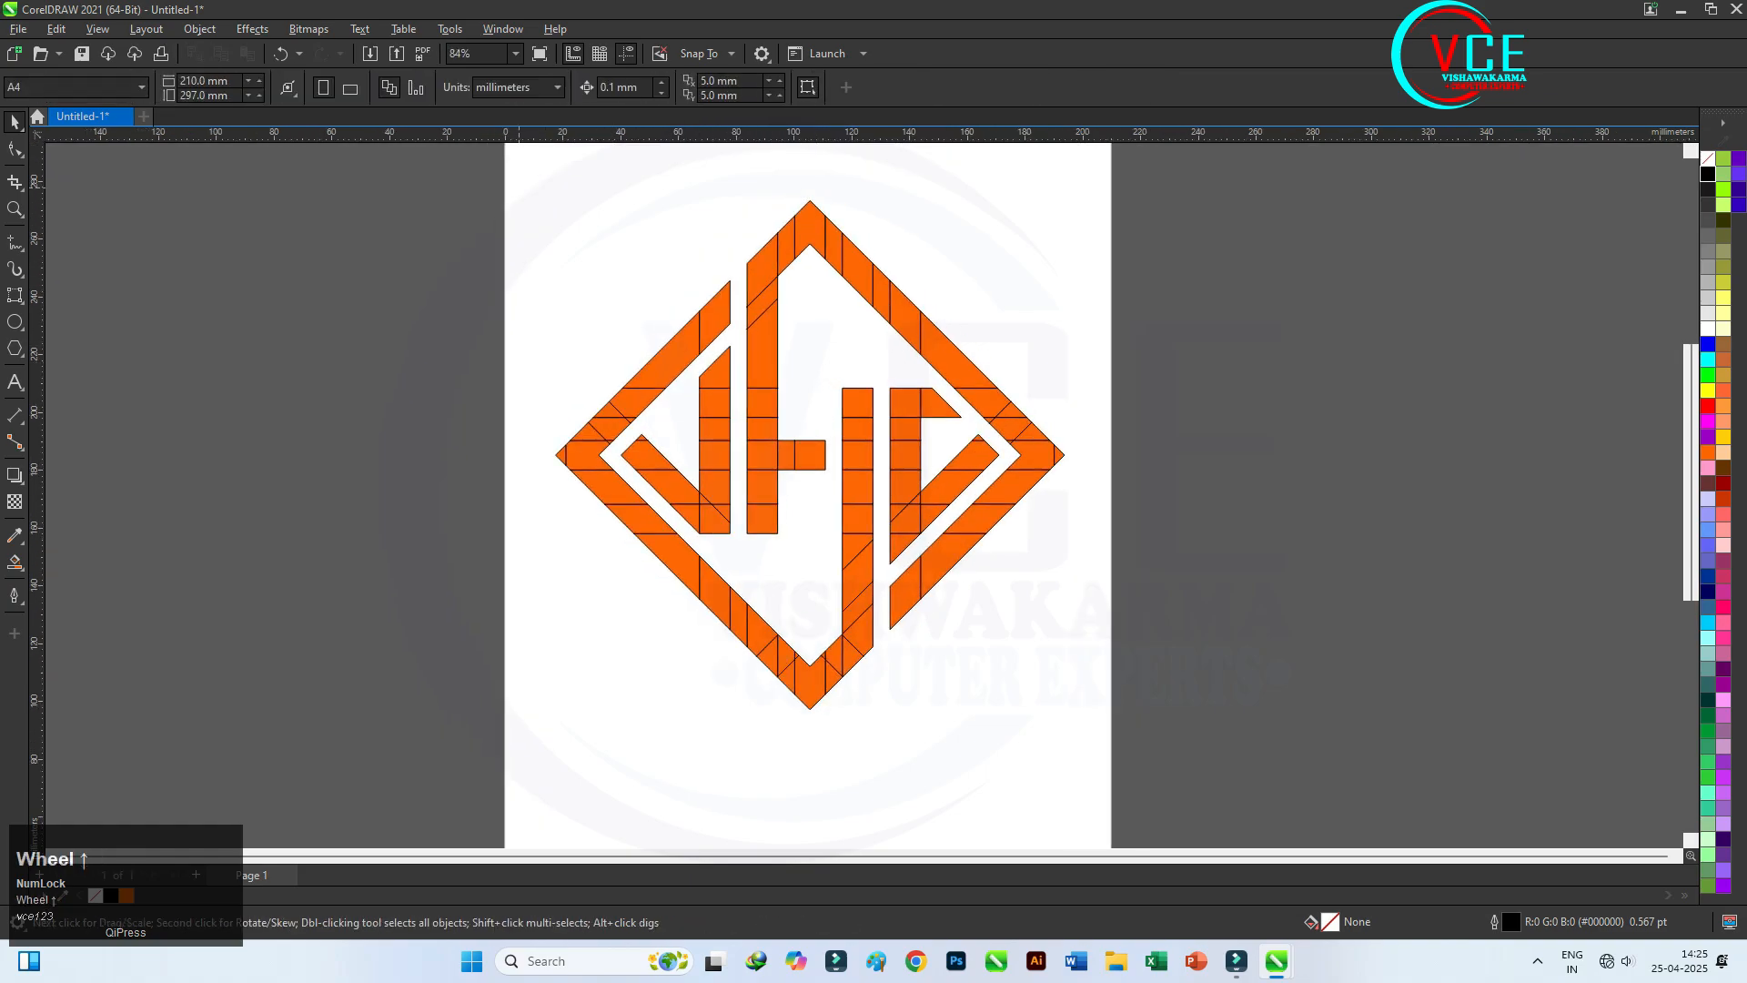
{"action": "left_click_drag", "start_coordinate": [528, 155], "coordinate": [1156, 785]}
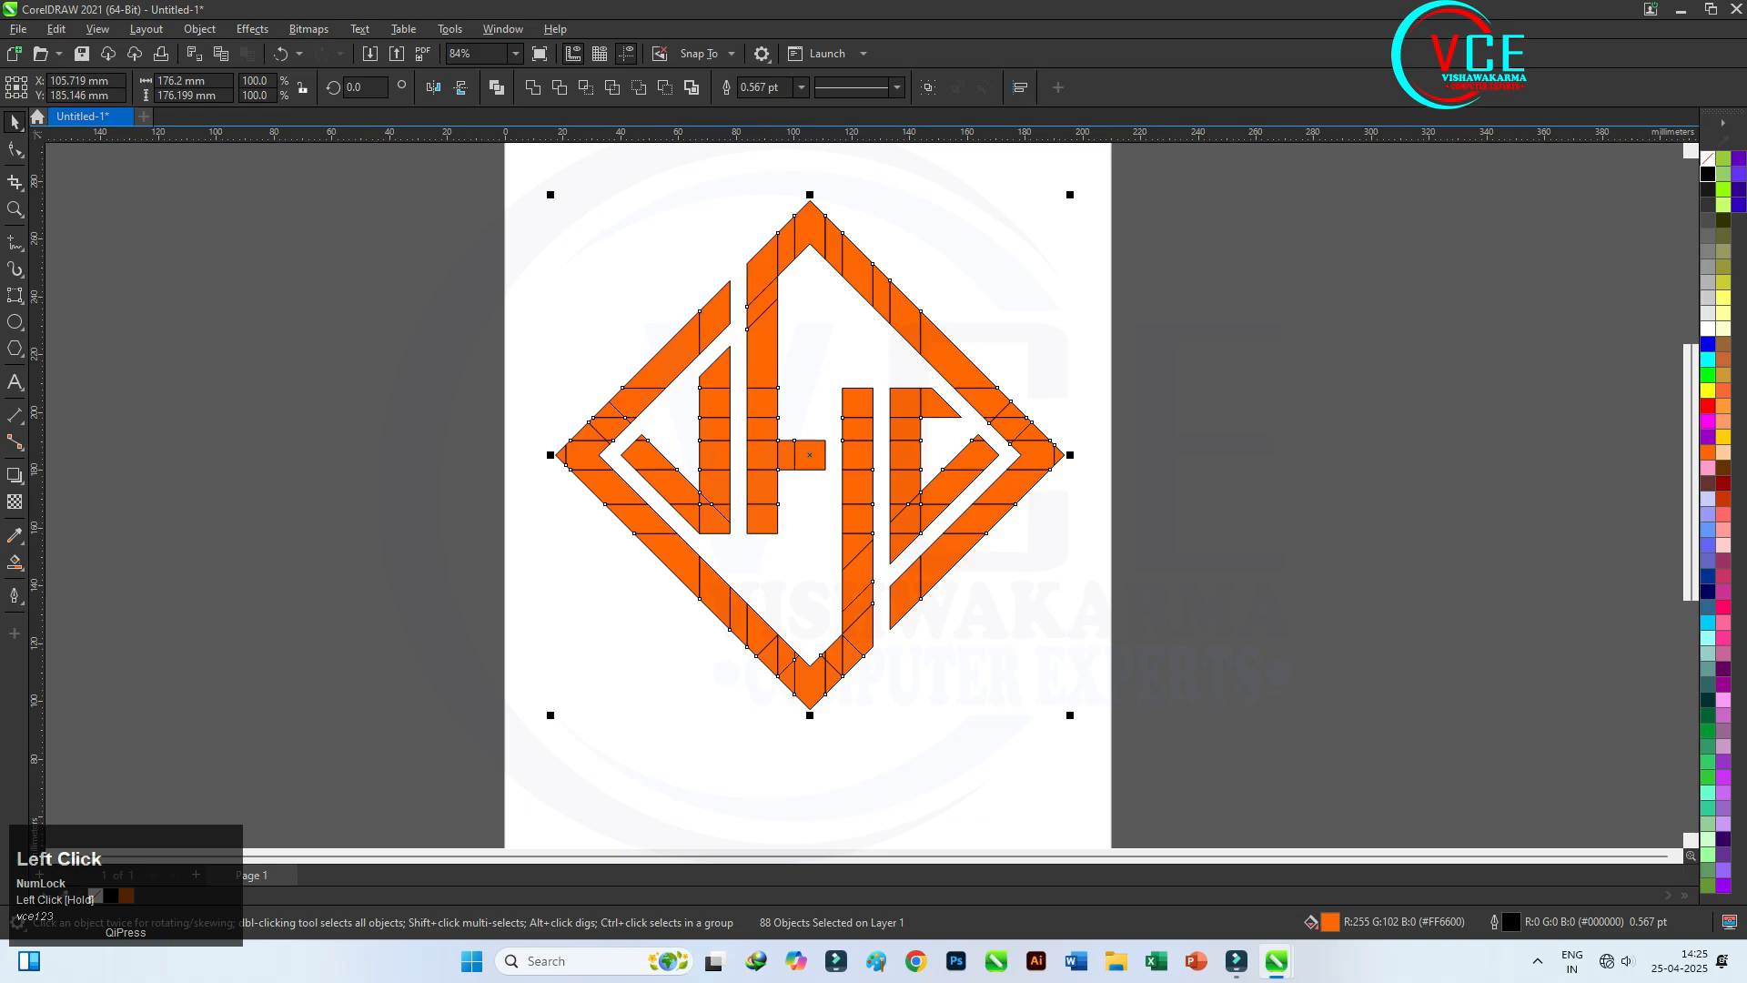
{"action": "left_click", "coordinate": [532, 87]}
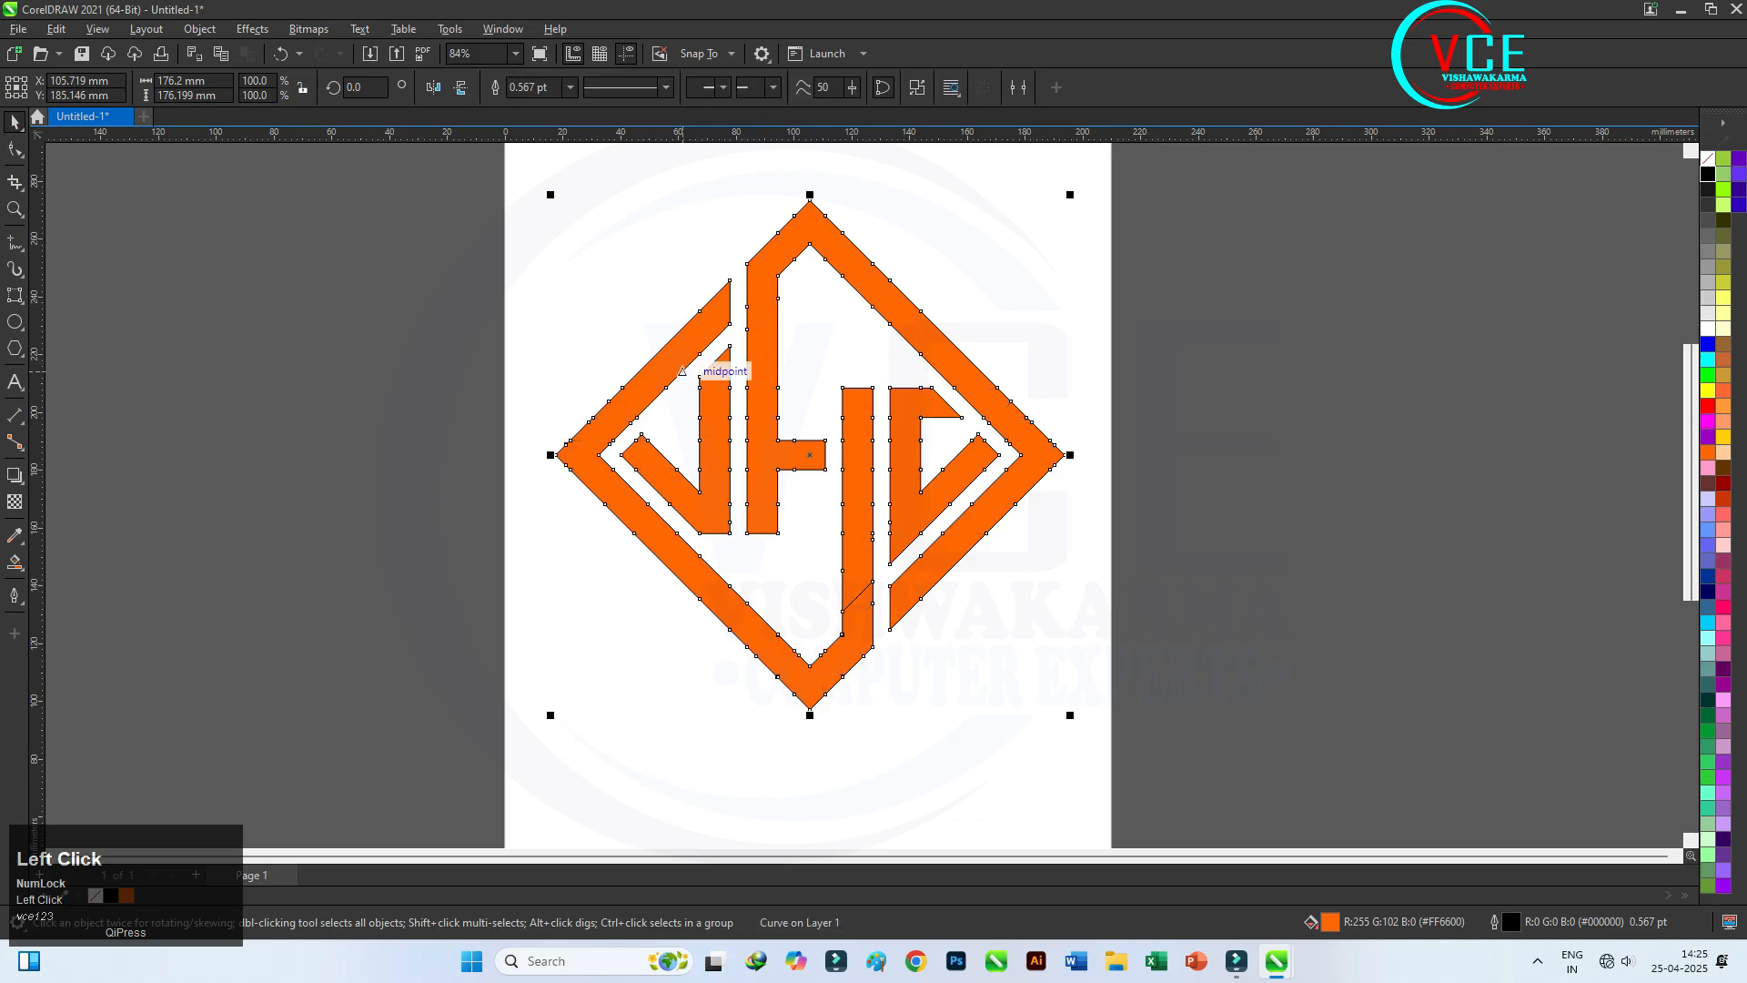
{"action": "left_click", "coordinate": [945, 254]}
- Select every node of the welded logo and remove the surplus ones with Reduce Nodes
{"action": "scroll", "coordinate": [945, 254], "scroll_direction": "up", "scroll_amount": 1}
{"action": "key", "text": "F10"}
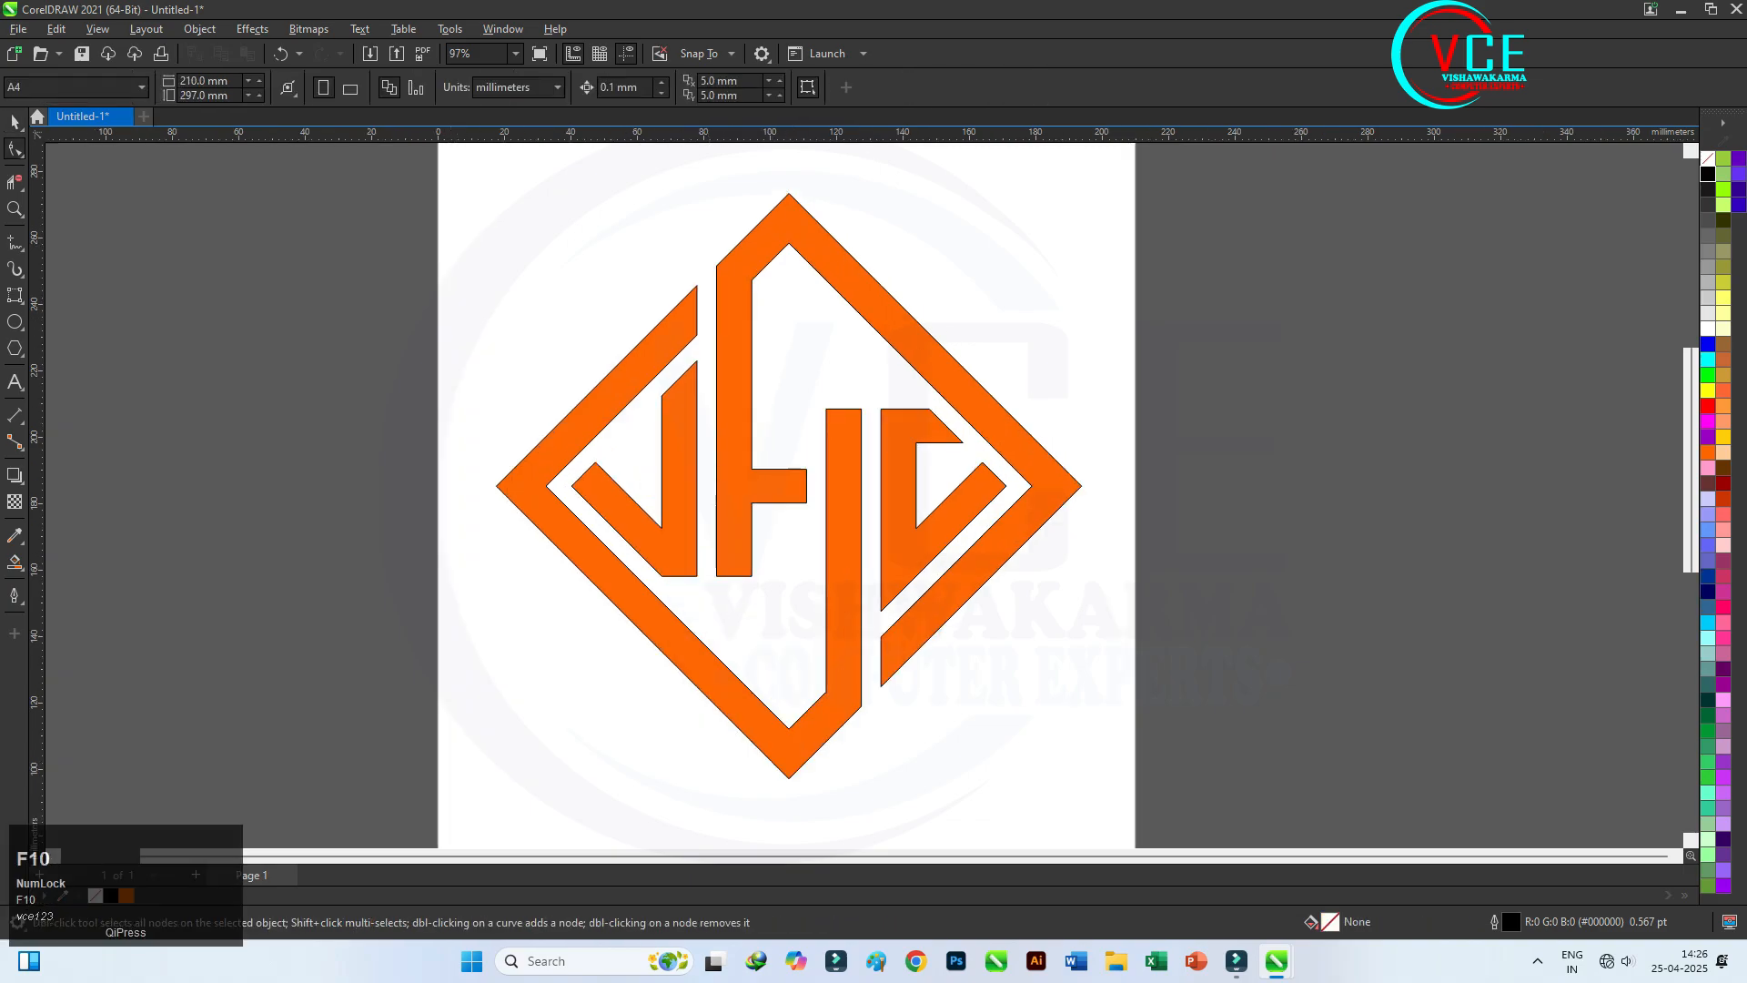
{"action": "left_click", "coordinate": [14, 149]}
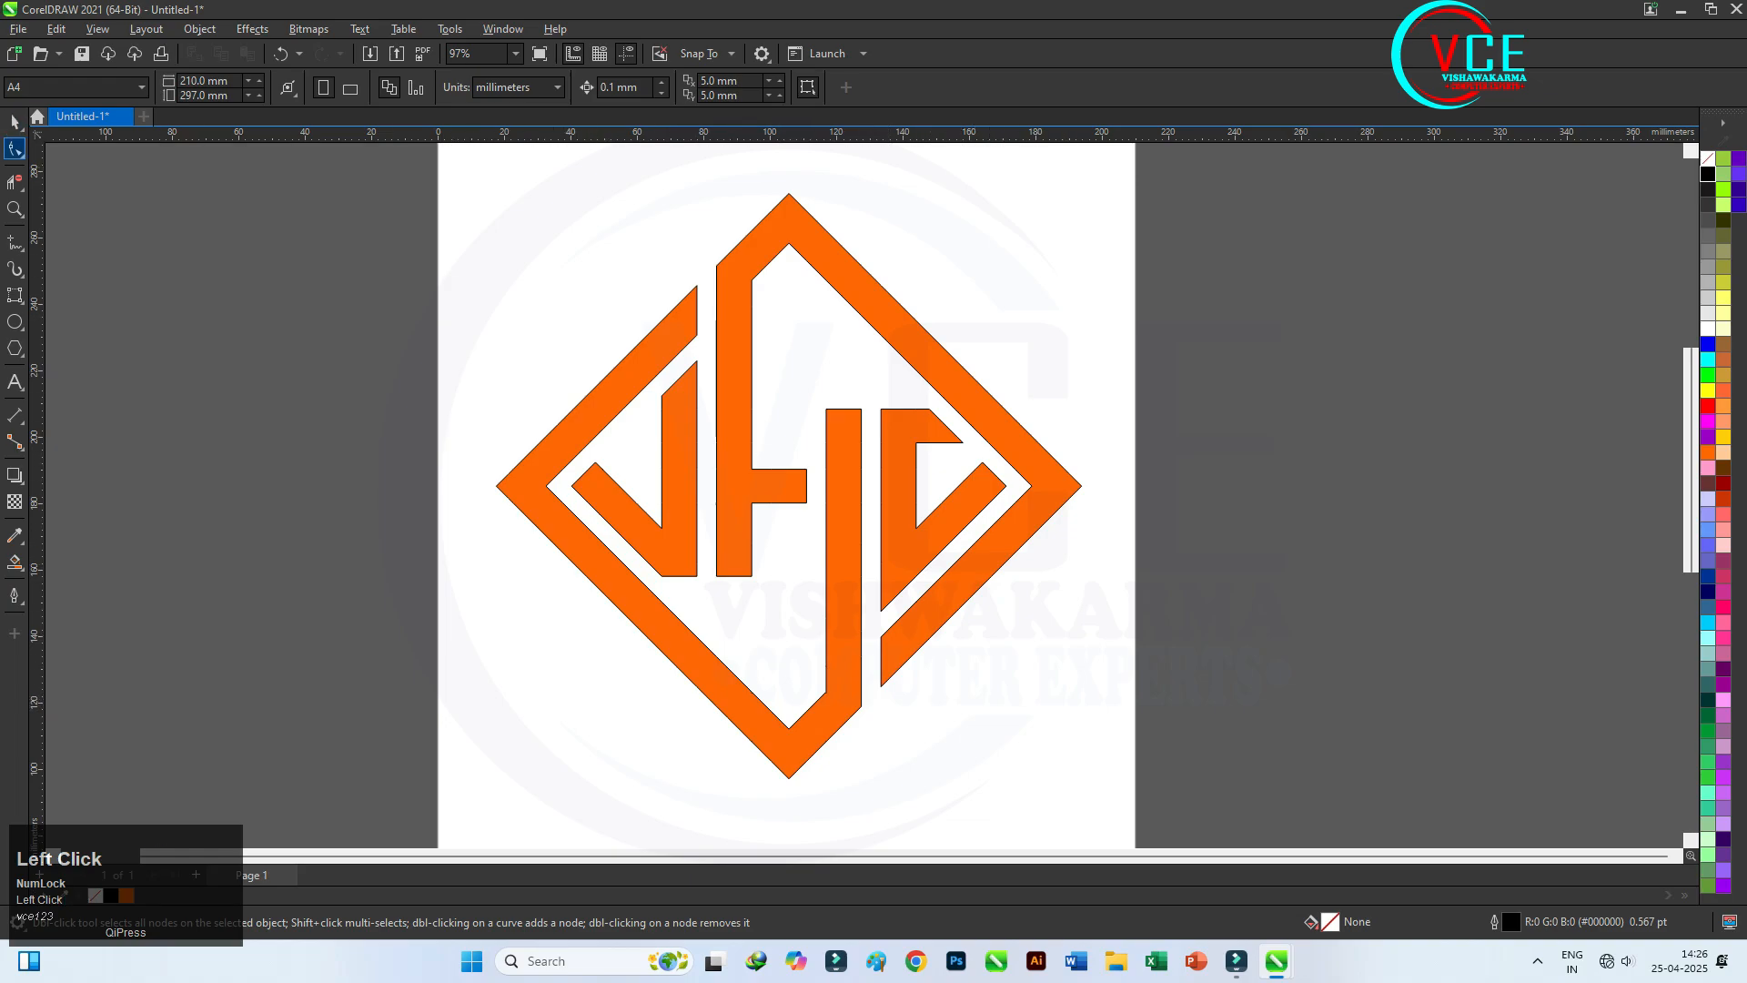
{"action": "left_click", "coordinate": [830, 667]}
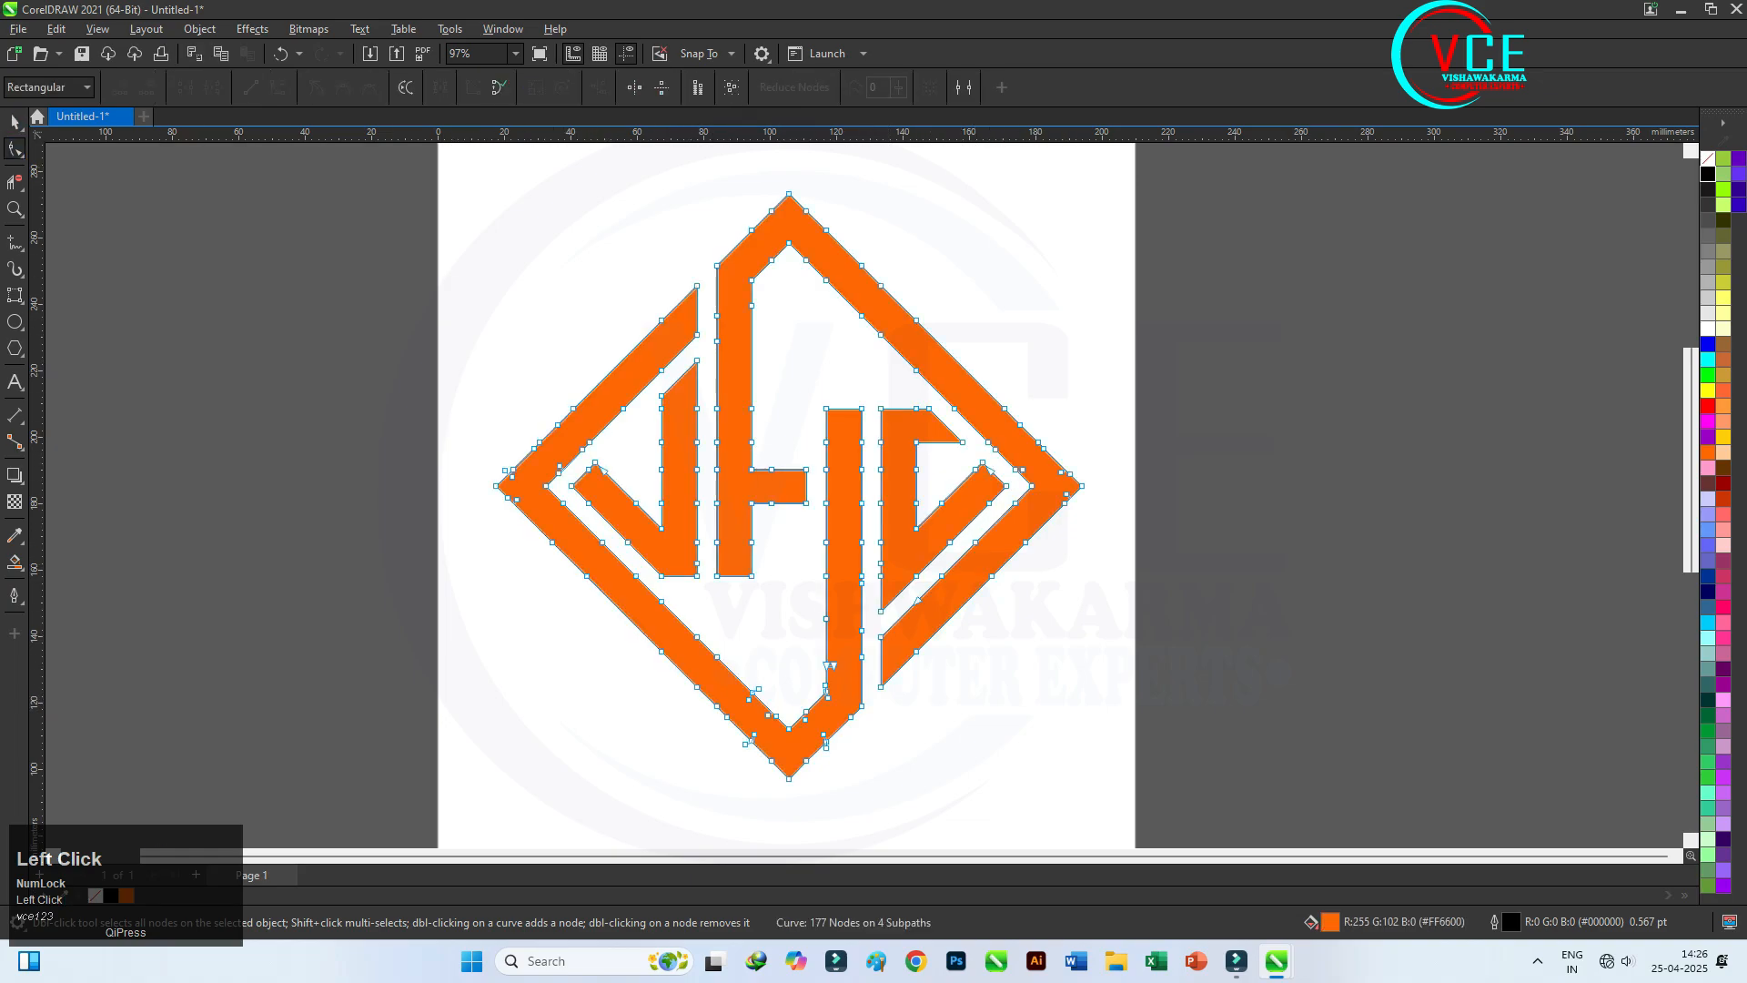
{"action": "left_click_drag", "start_coordinate": [459, 152], "coordinate": [1174, 805]}
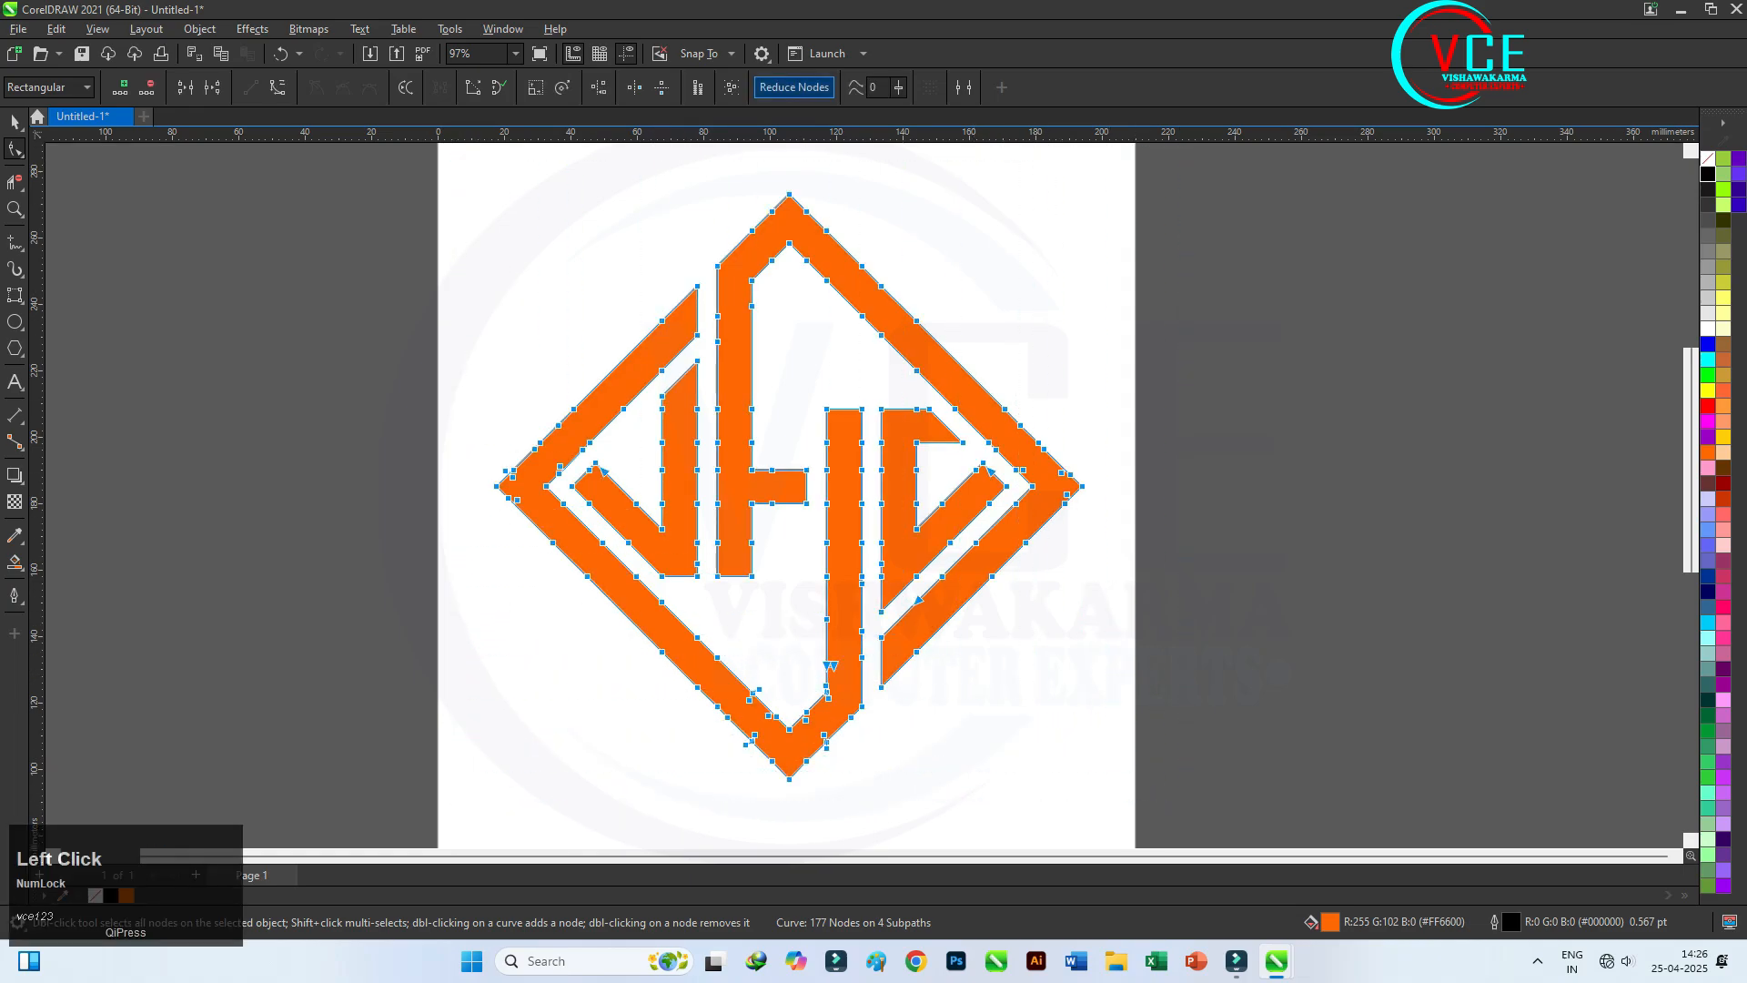
{"action": "left_click", "coordinate": [794, 86]}
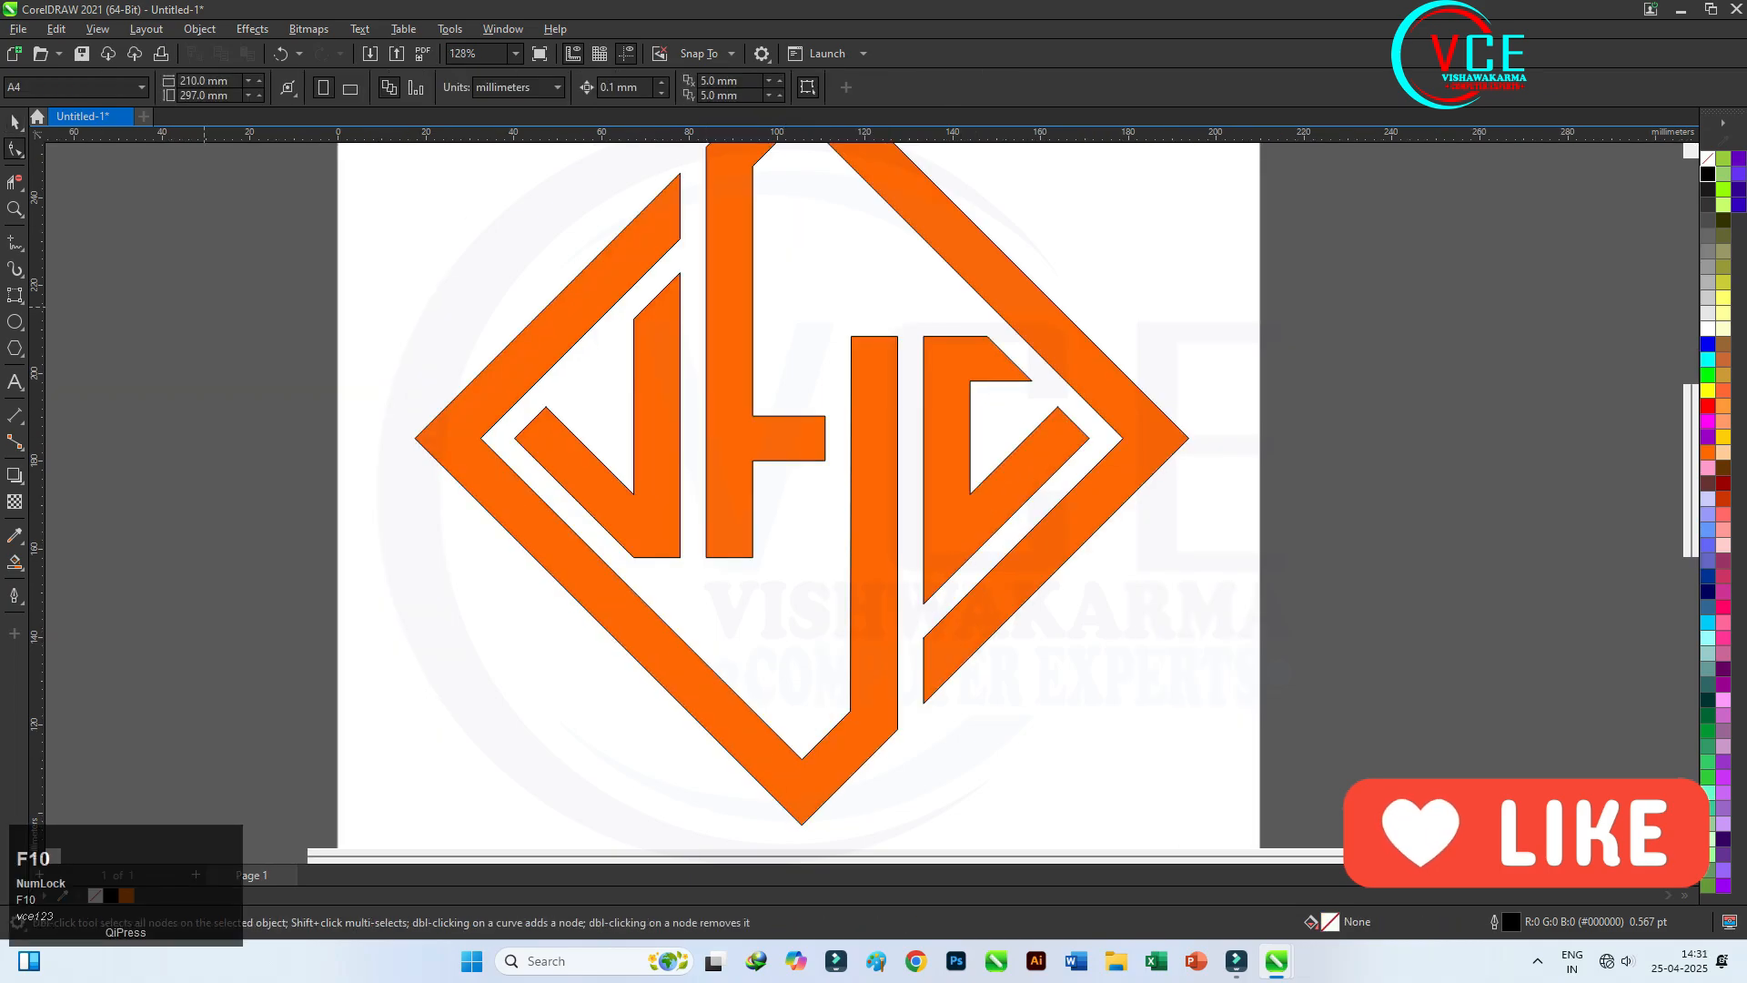
- Break the welded logo curve apart into its separate letter shapes
{"action": "left_click", "coordinate": [15, 122]}
{"action": "scroll", "coordinate": [702, 421], "scroll_direction": "down", "scroll_amount": 1}
{"action": "left_click", "coordinate": [713, 351]}
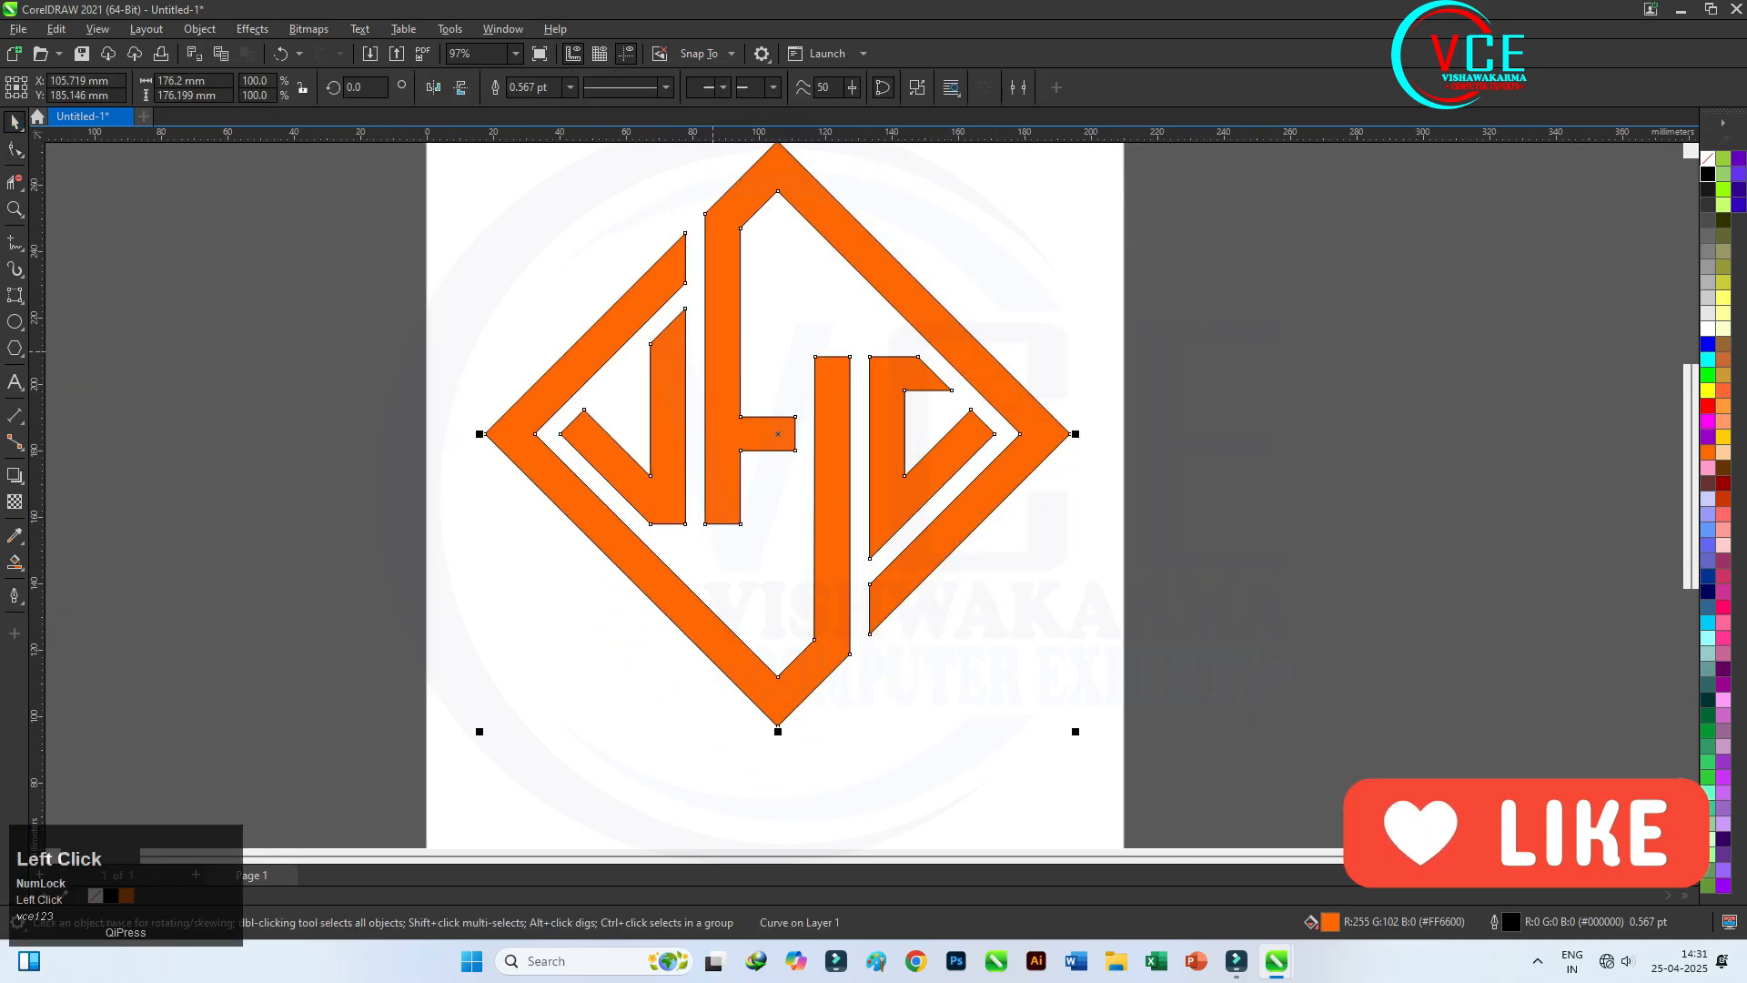
{"action": "right_click", "coordinate": [726, 312]}
{"action": "left_click", "coordinate": [790, 344]}
{"action": "left_click", "coordinate": [947, 234]}
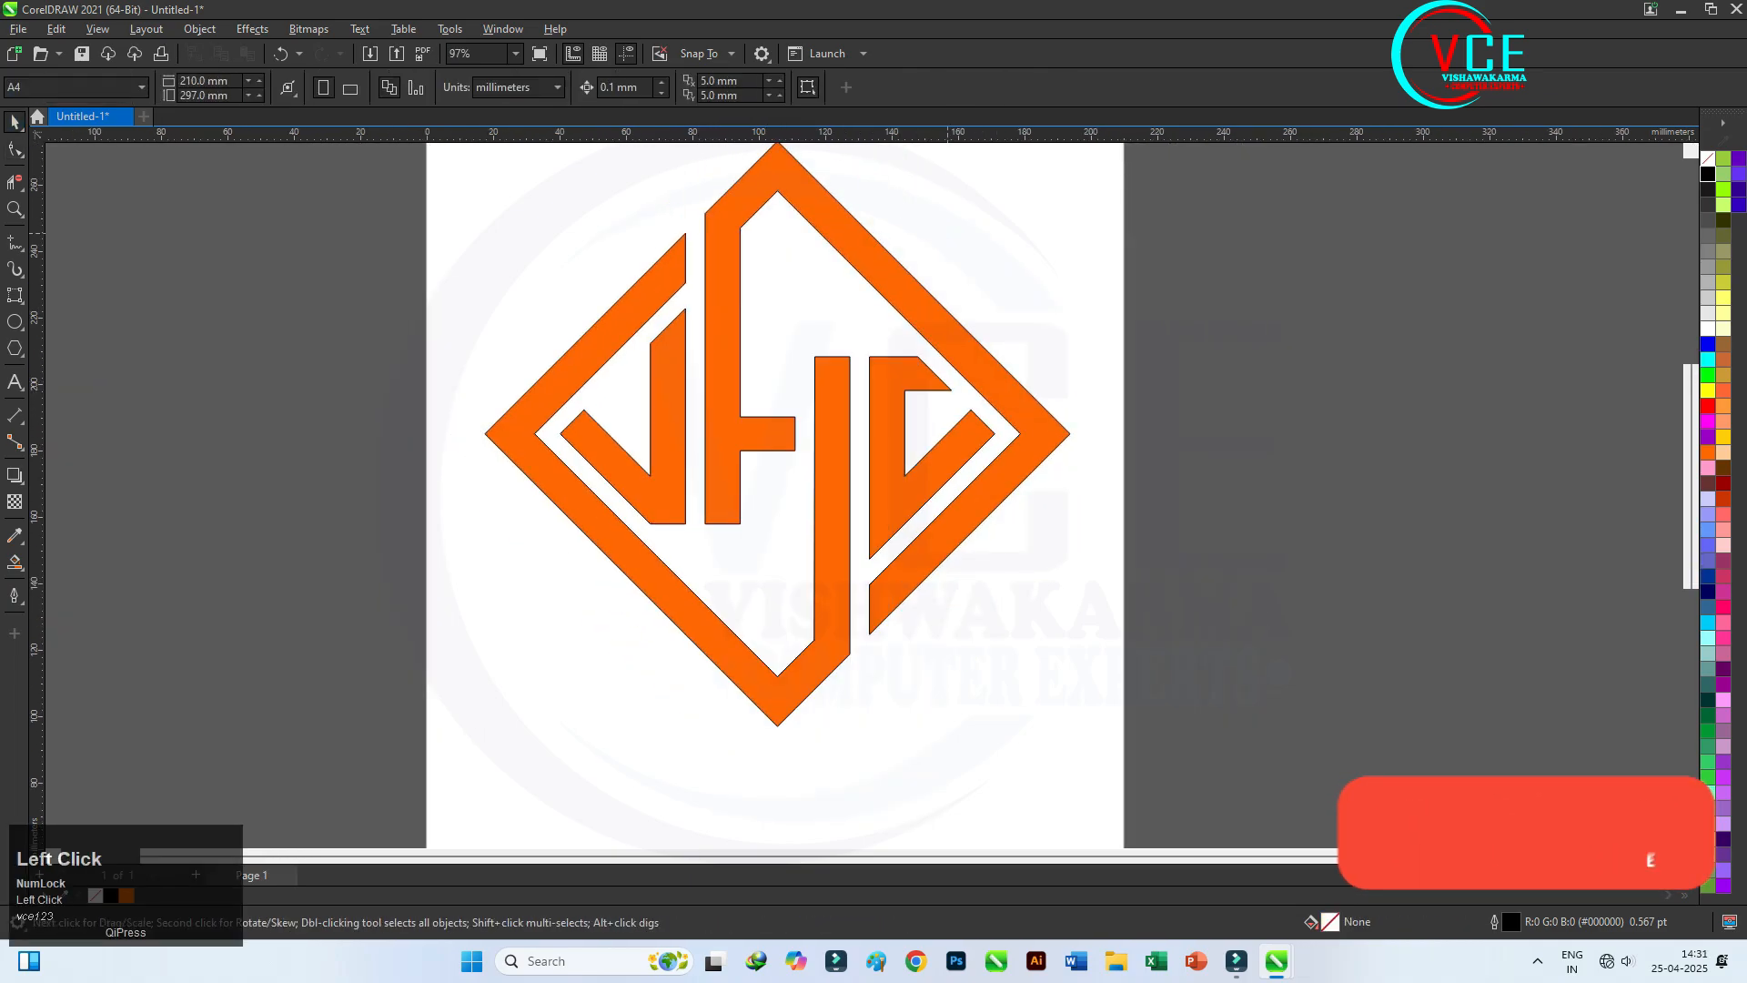
- Fill the left outer frame piece and the small inner letter on the right with dark grey (#333333)
{"action": "key", "text": "F10"}
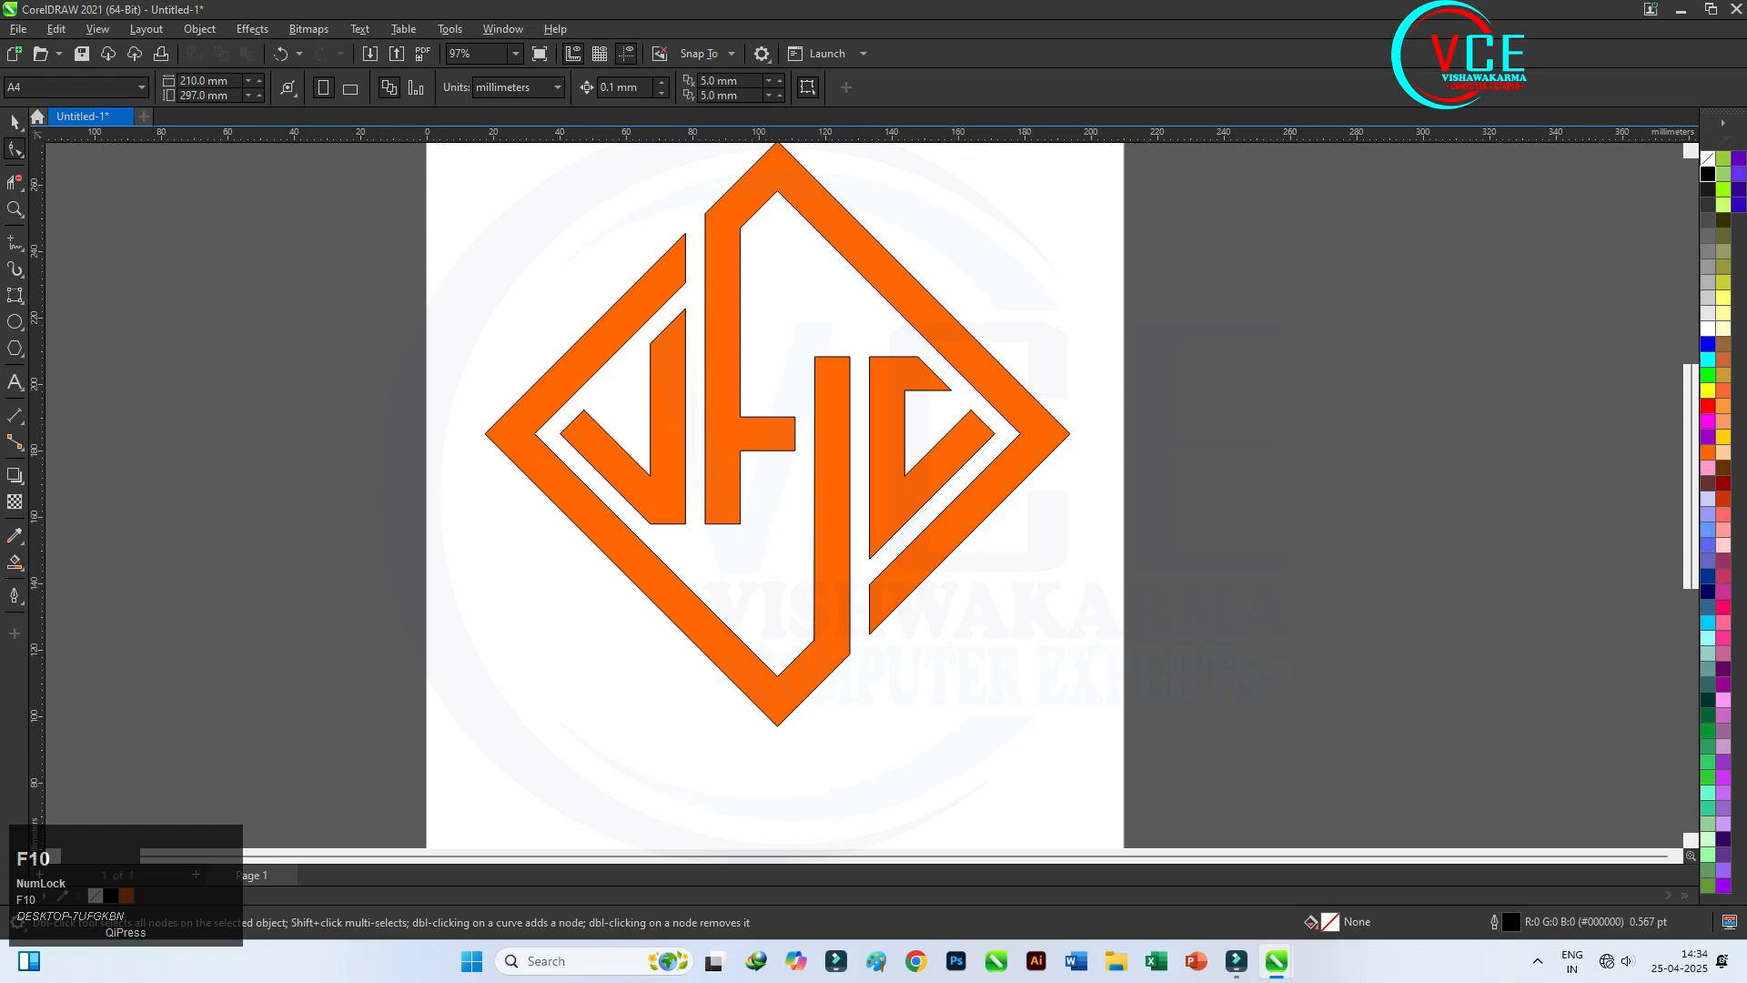
{"action": "left_click", "coordinate": [15, 122]}
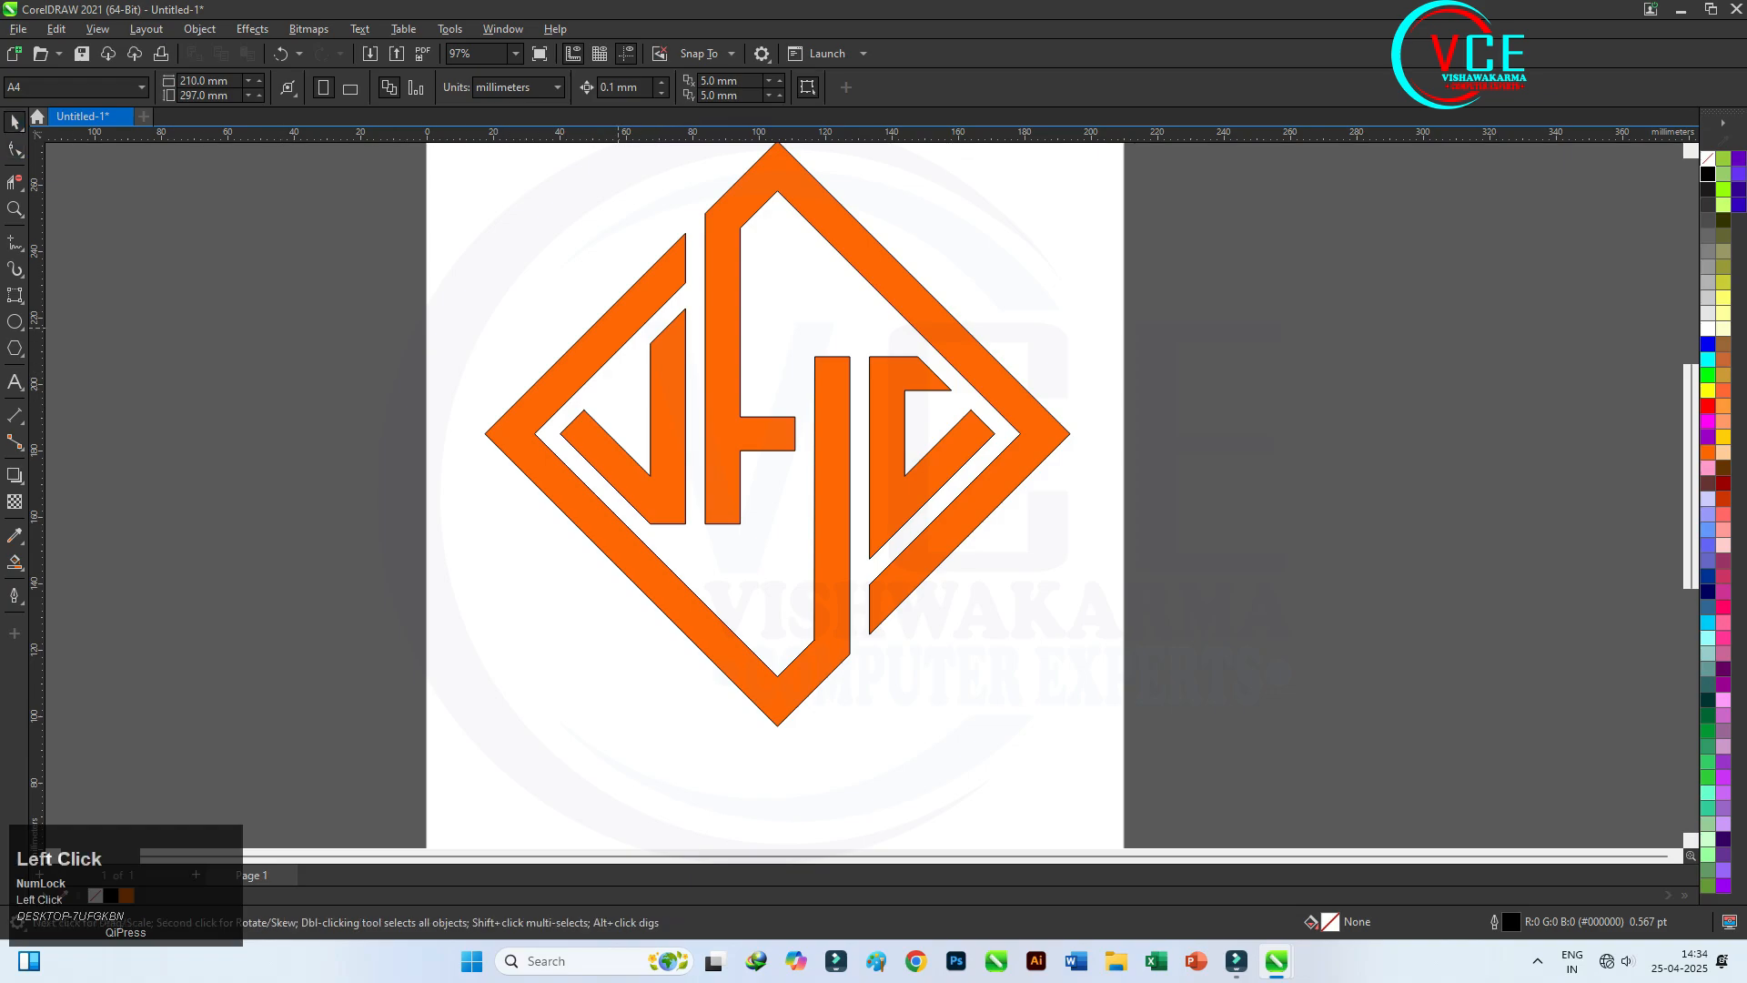
{"action": "left_click", "coordinate": [618, 327]}
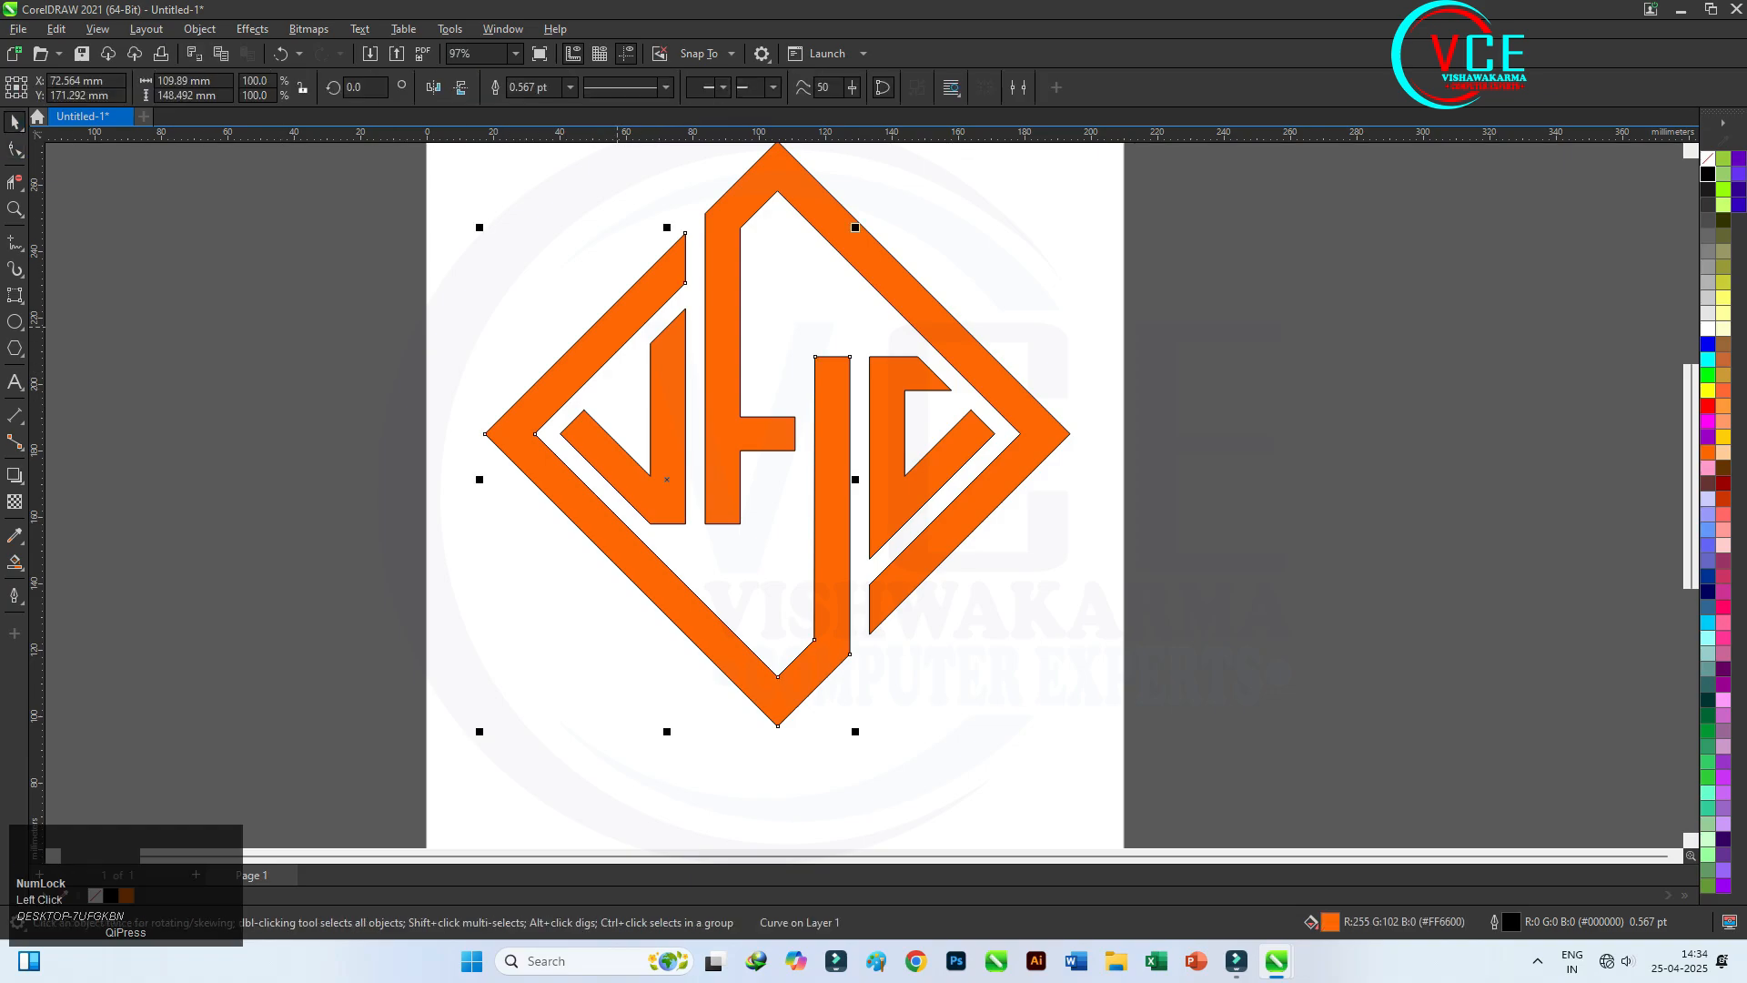
{"action": "left_click", "coordinate": [904, 412], "text": "shift"}
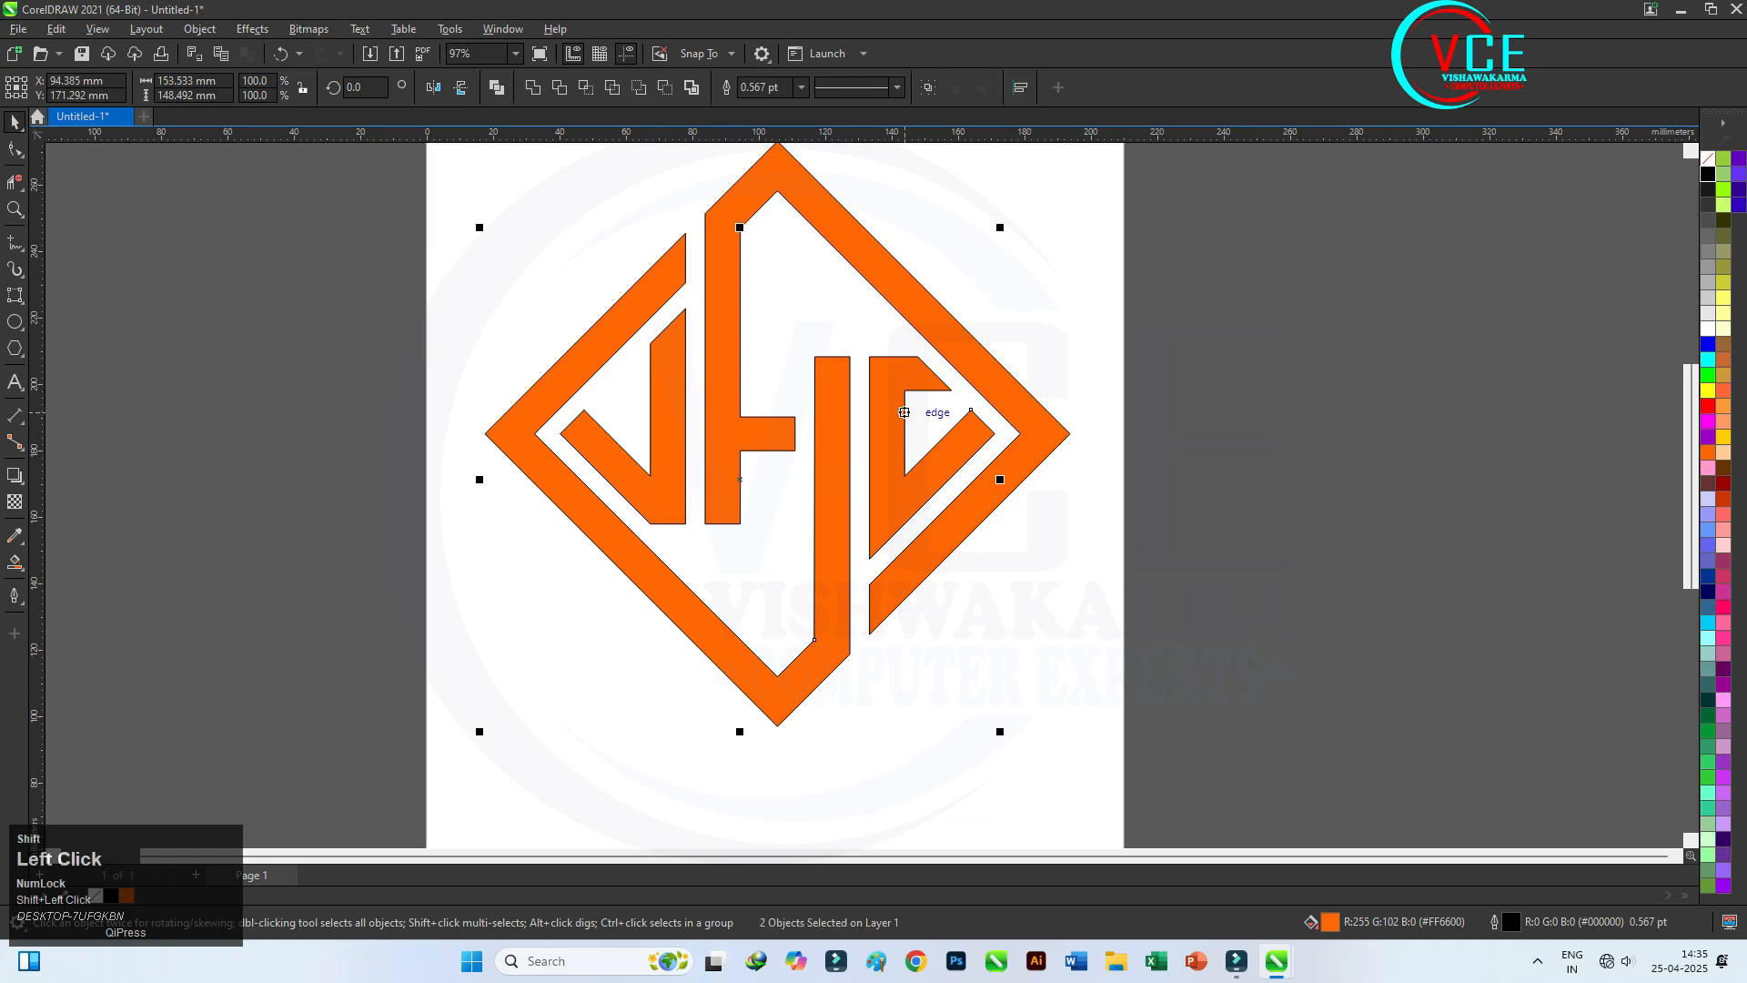
{"action": "left_click", "coordinate": [1709, 205]}
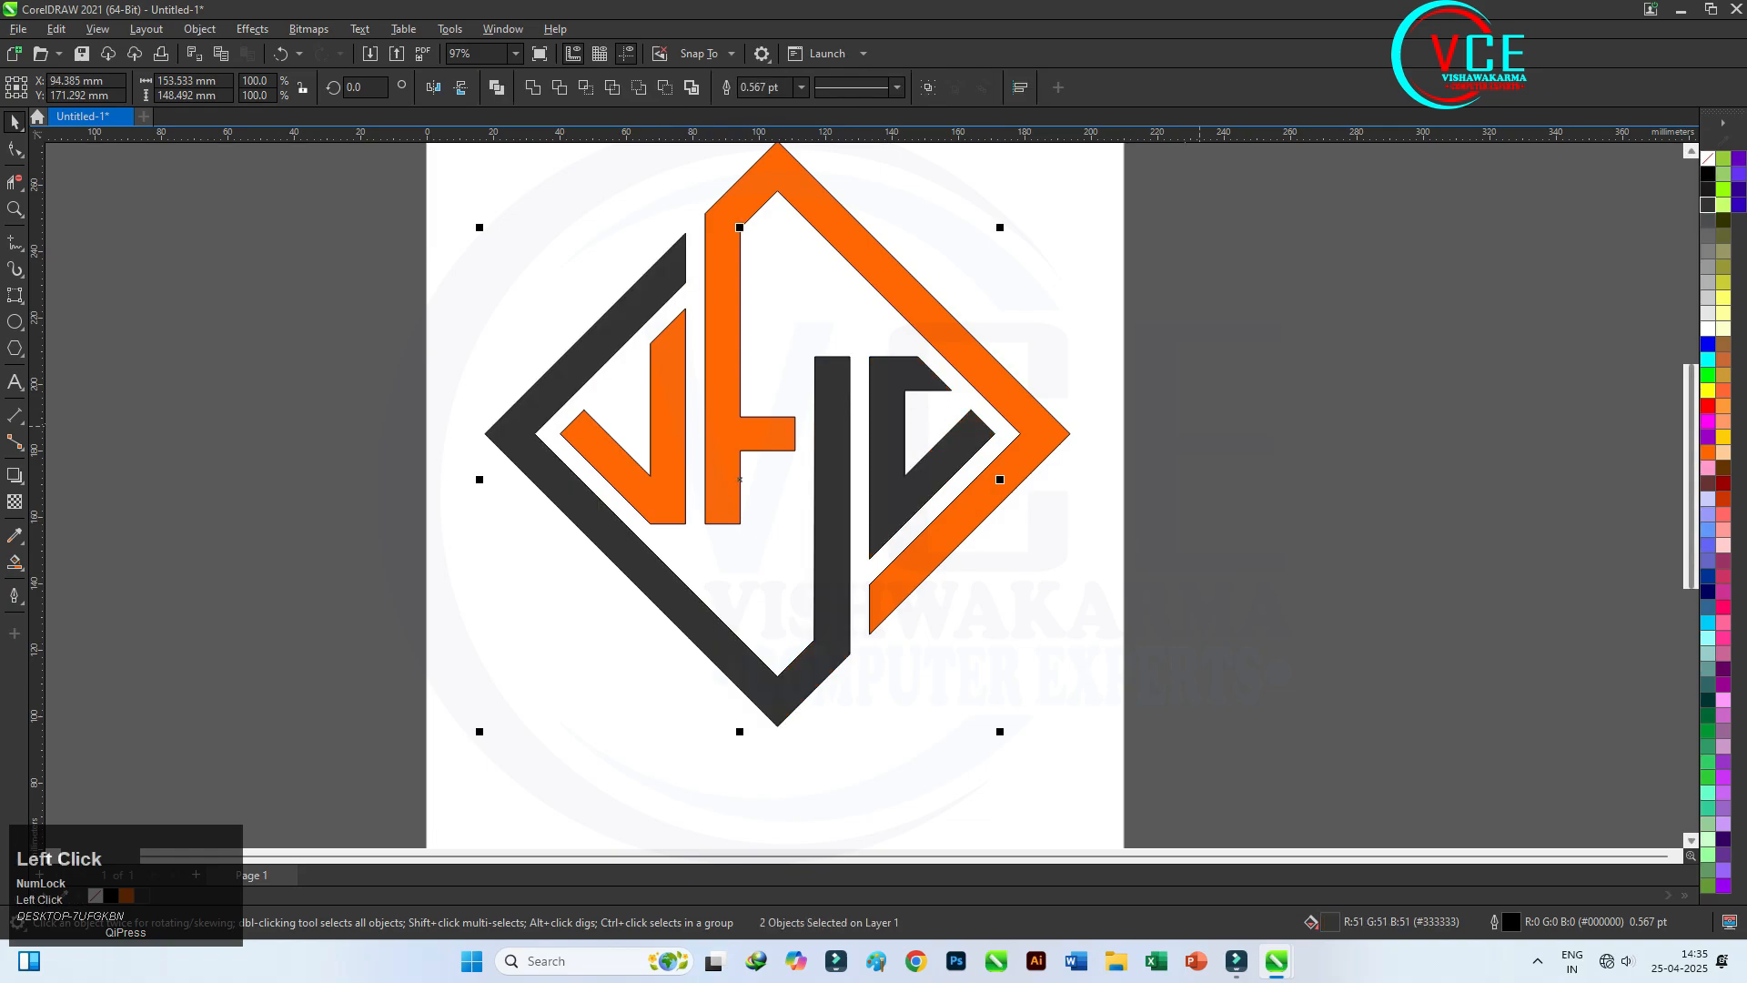
- Fill the right outer frame piece and the small inner letter on the left with Chartreuse (#99FF00)
{"action": "left_click", "coordinate": [983, 372]}
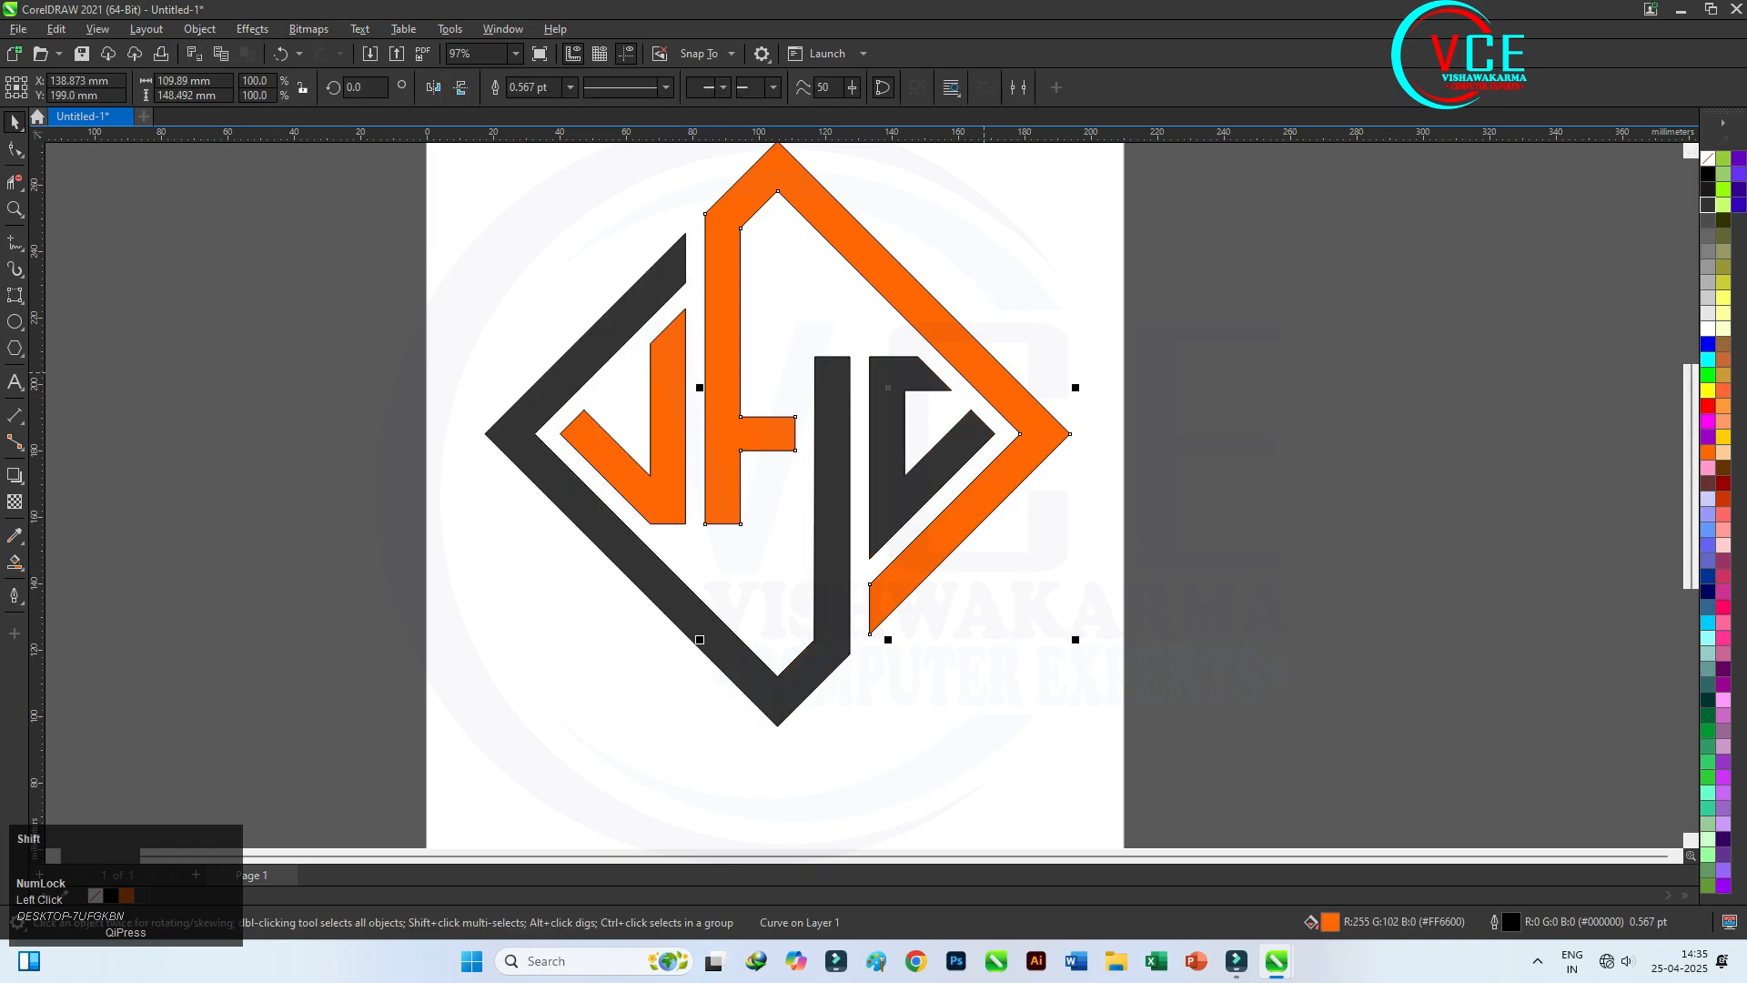
{"action": "left_click", "coordinate": [679, 502], "text": "shift"}
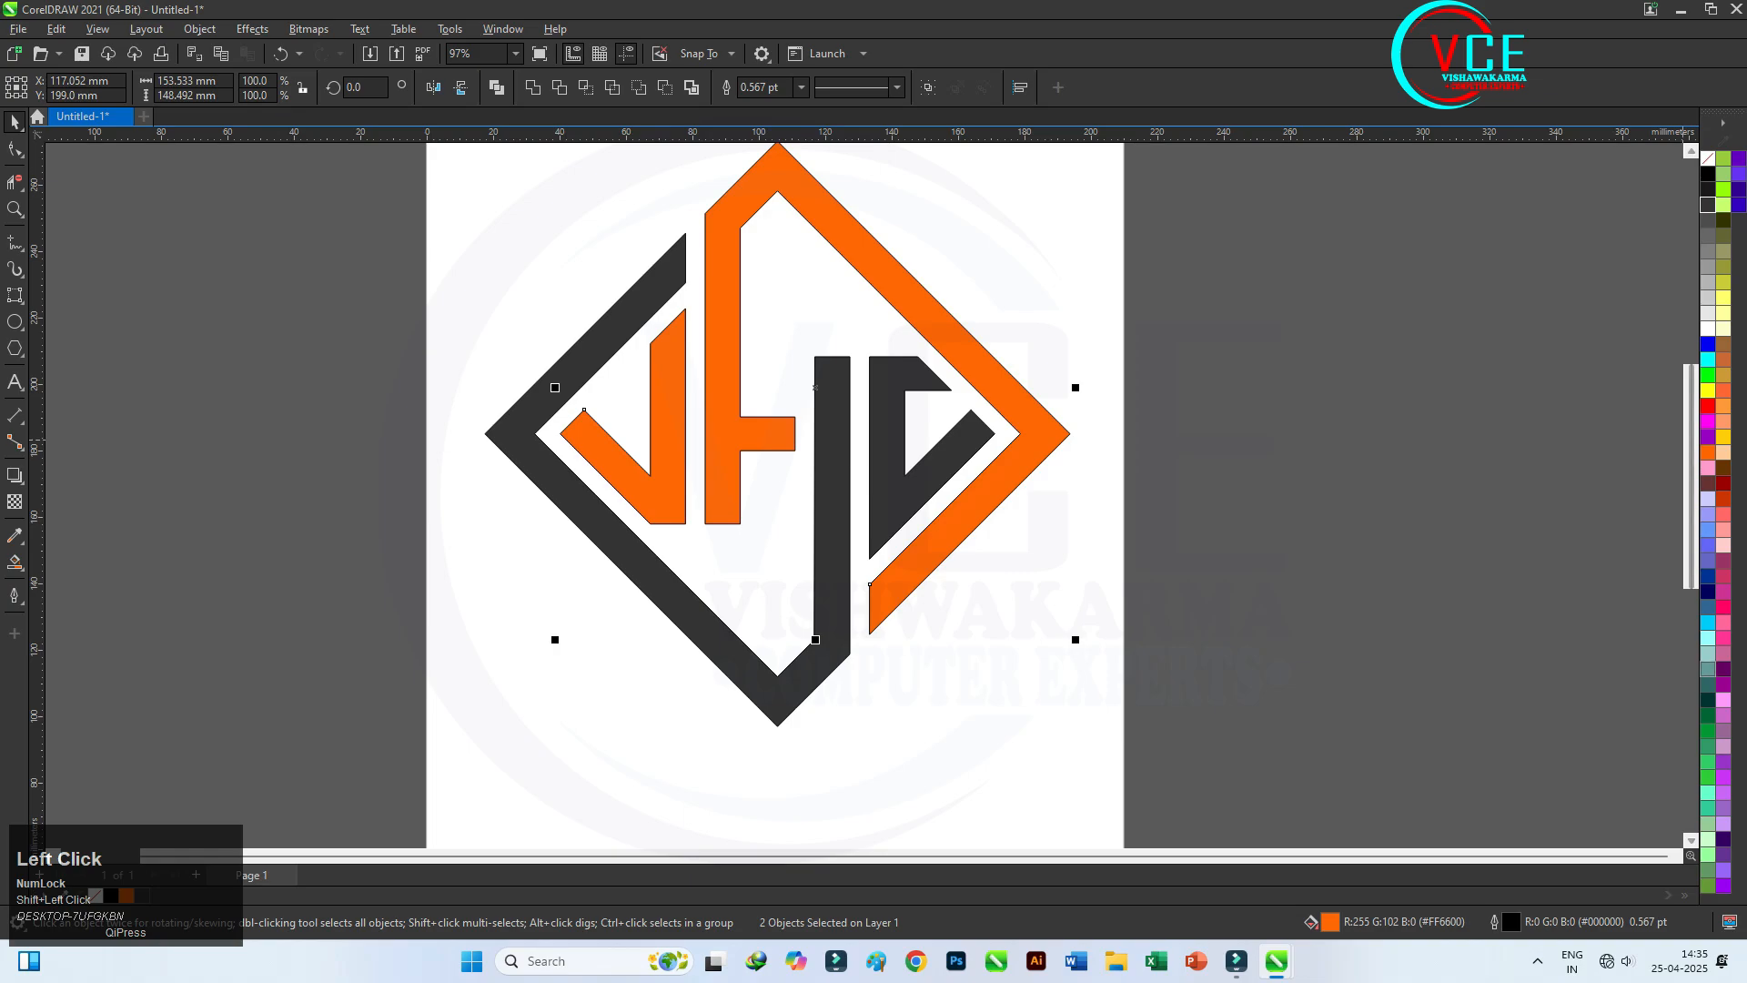
{"action": "left_click", "coordinate": [1723, 189]}
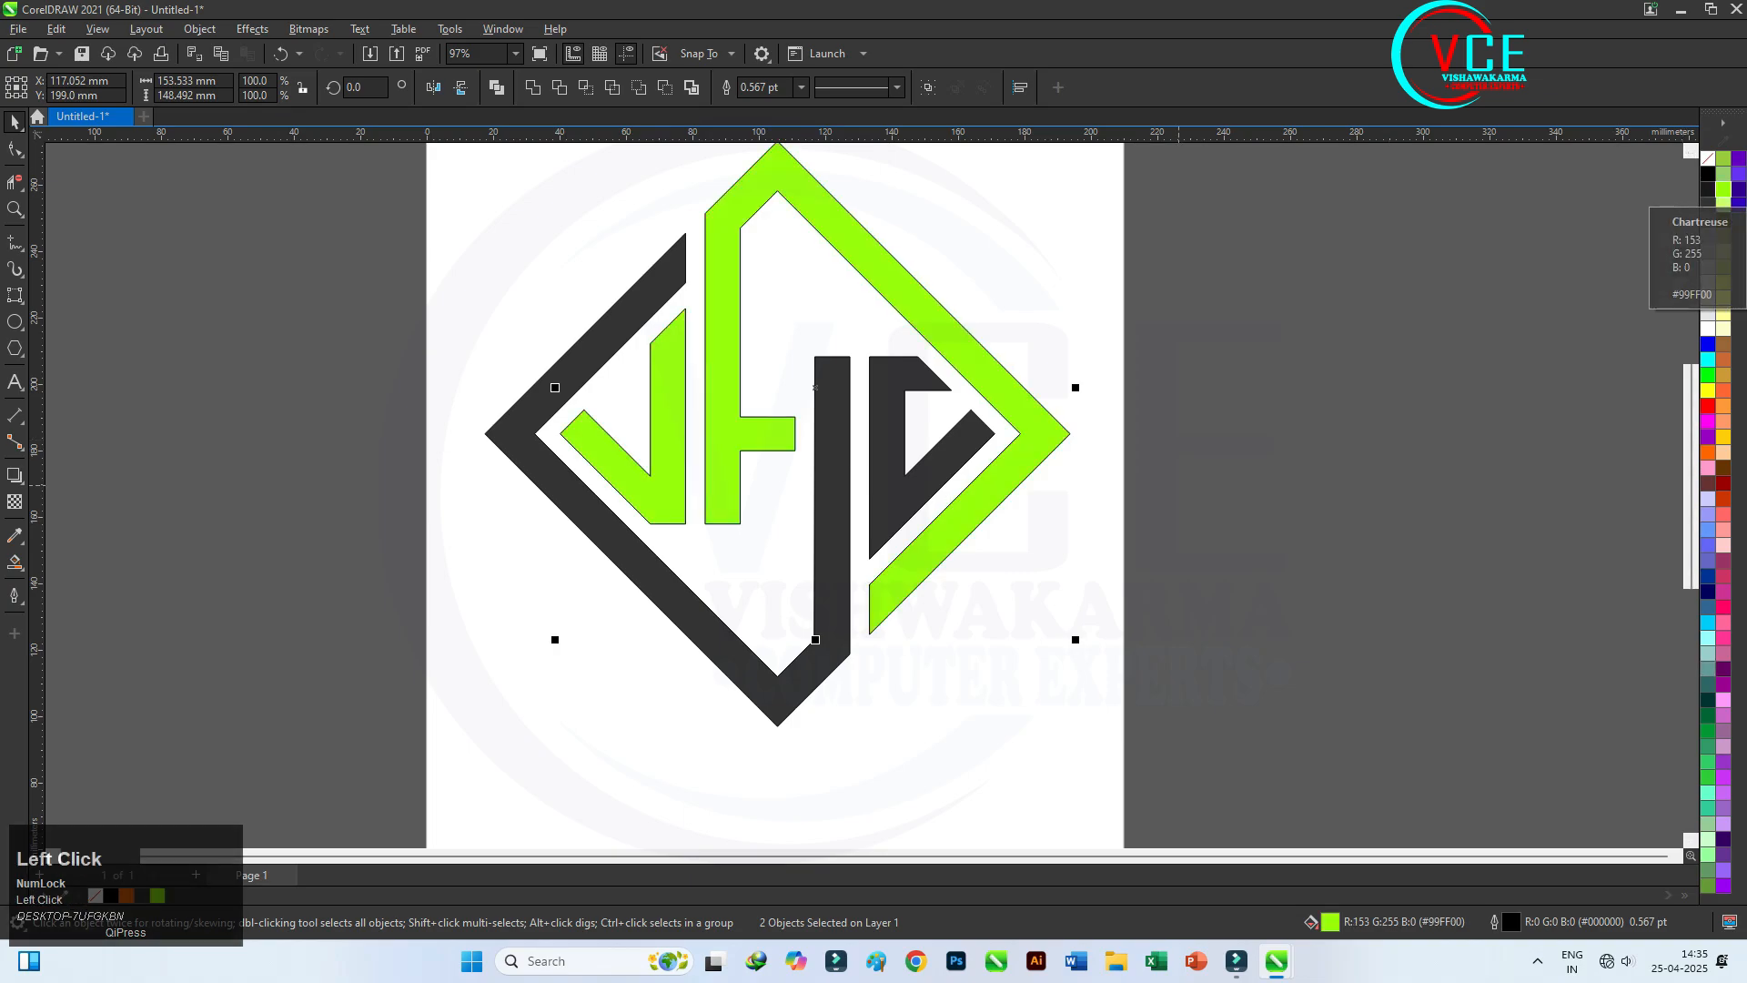
{"action": "left_click", "coordinate": [717, 194]}
{"action": "scroll", "coordinate": [790, 466], "scroll_direction": "down", "scroll_amount": 2}
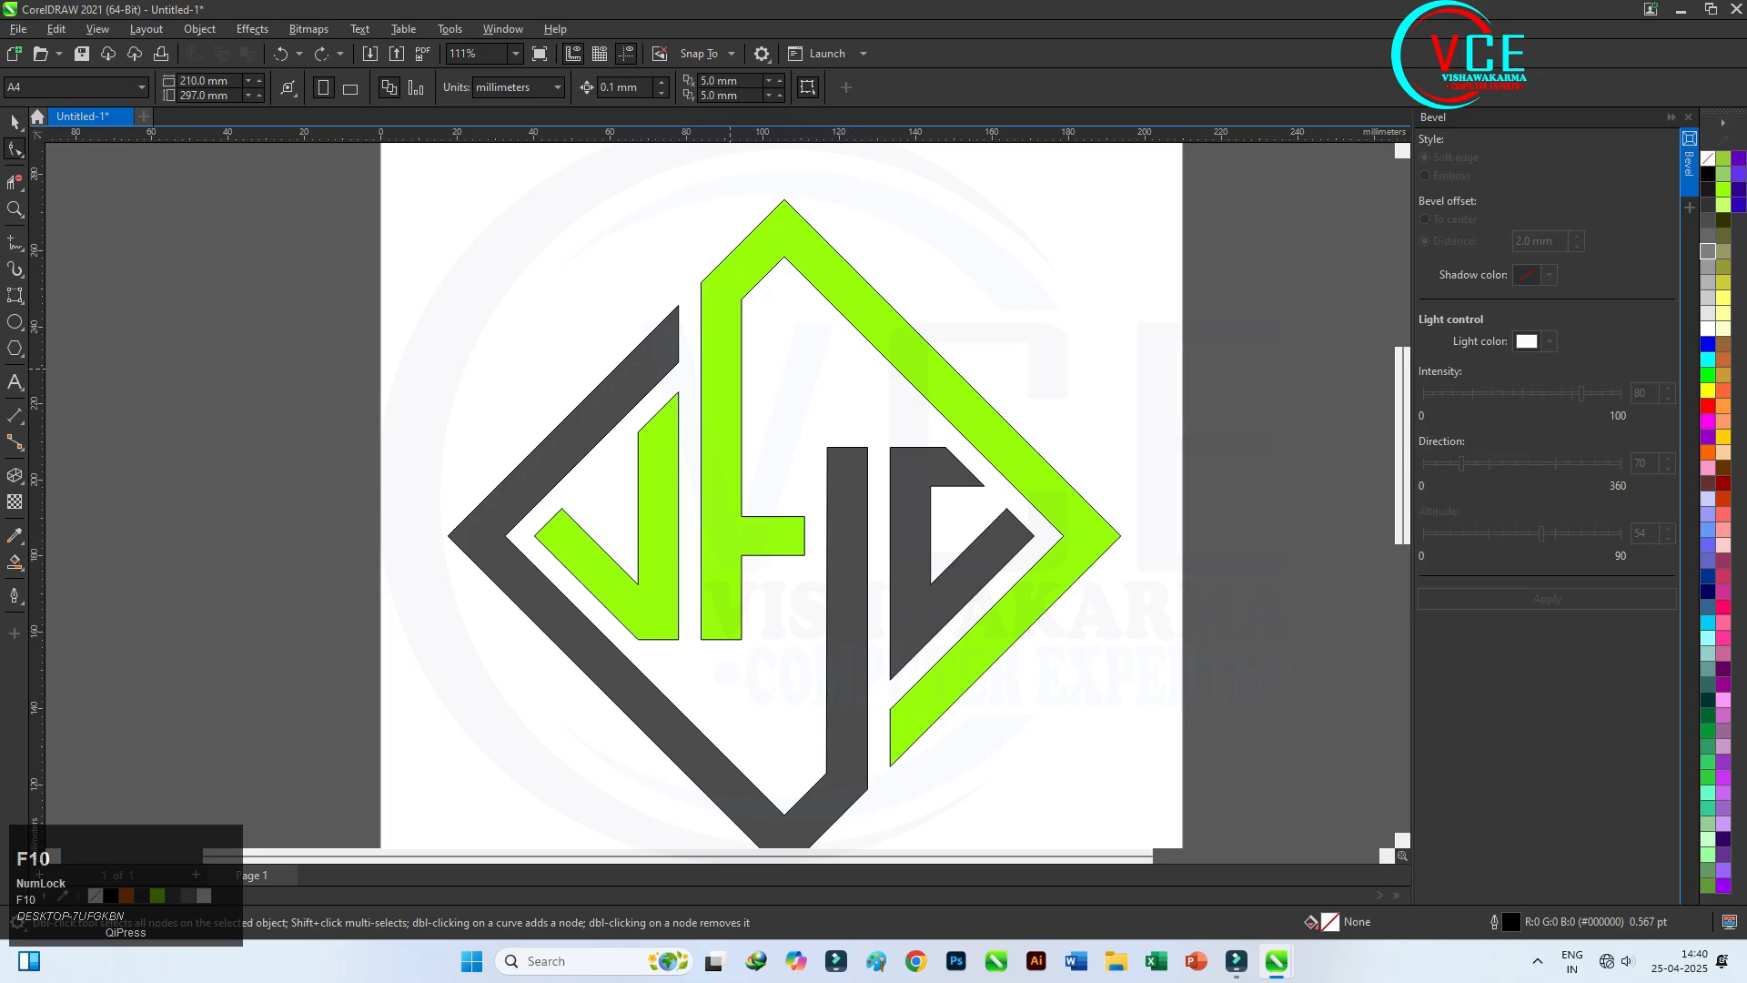
{"action": "left_click", "coordinate": [15, 476]}
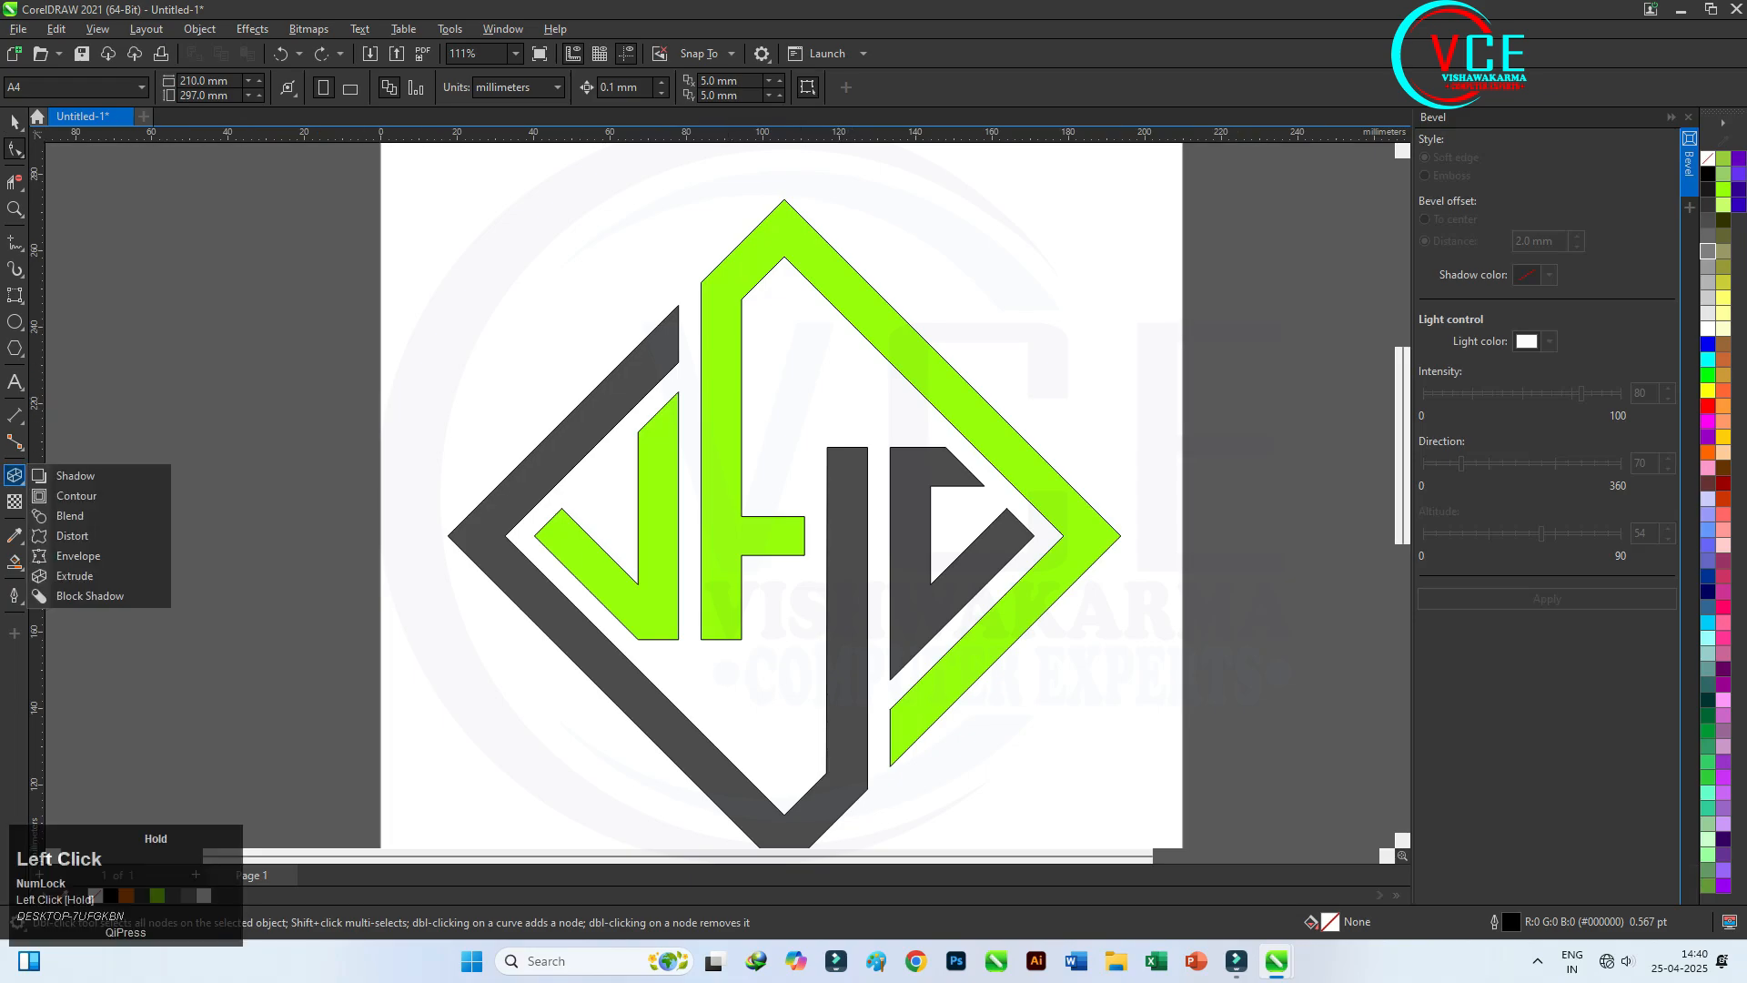
{"action": "left_click", "coordinate": [75, 576]}
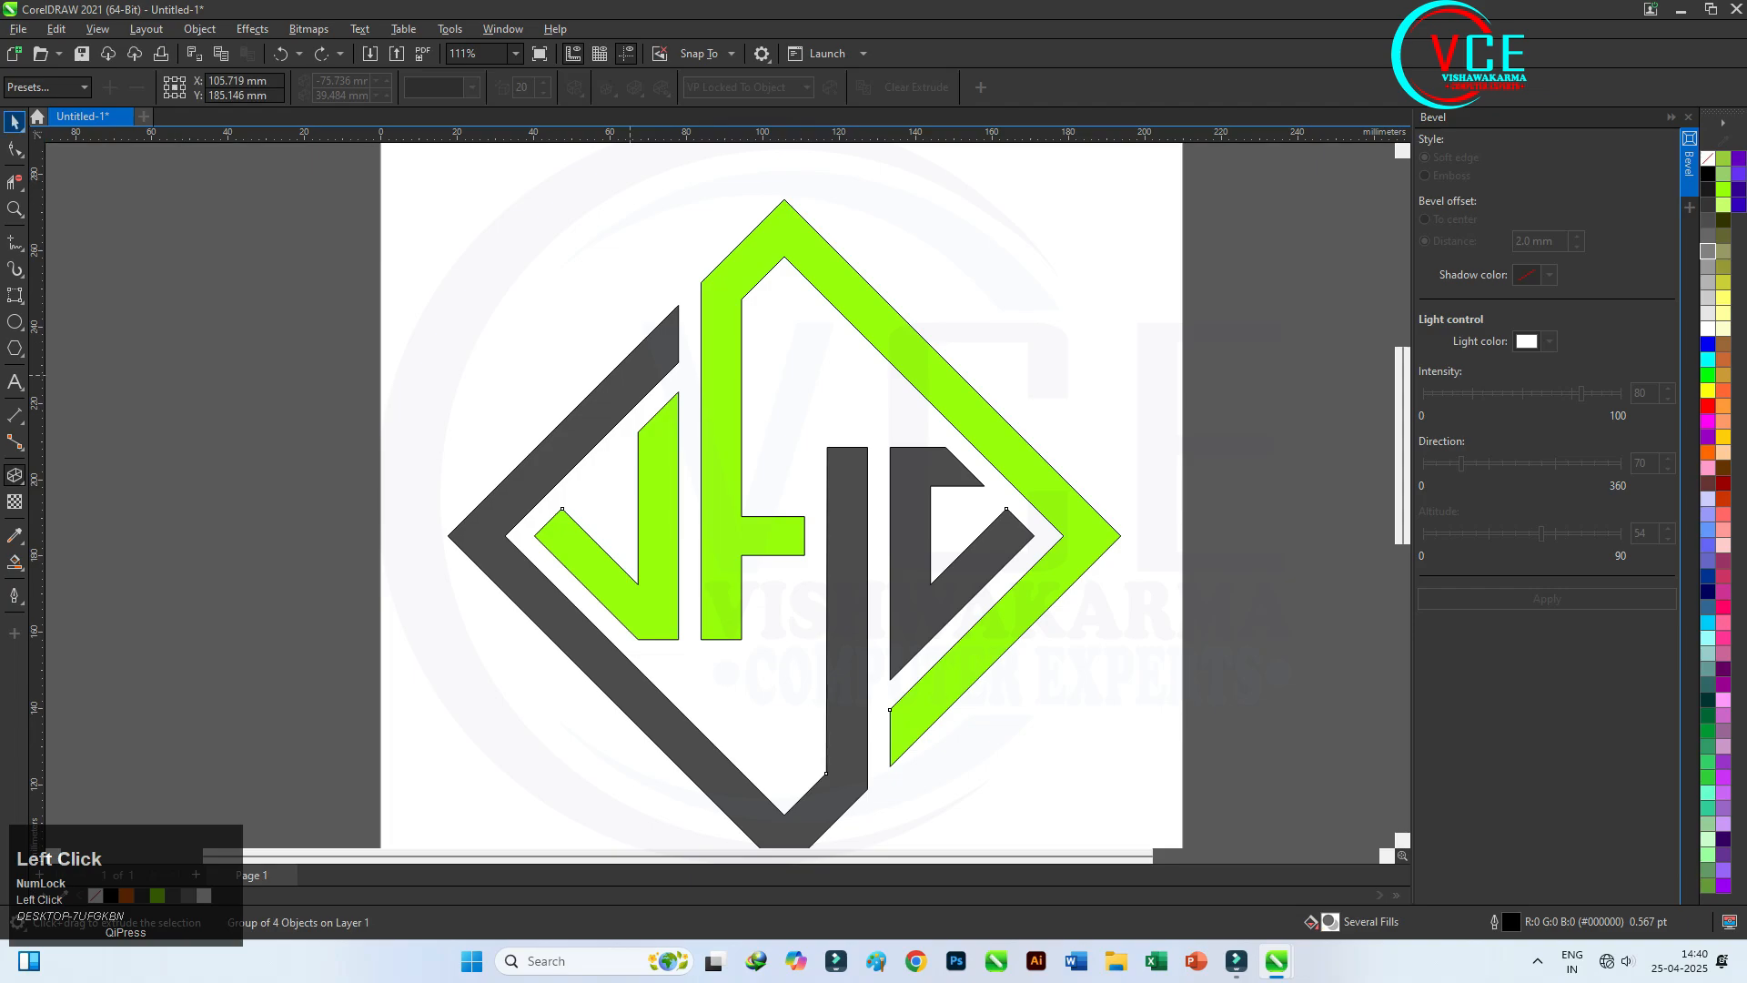
{"action": "scroll", "coordinate": [720, 359], "scroll_direction": "down", "scroll_amount": 1}
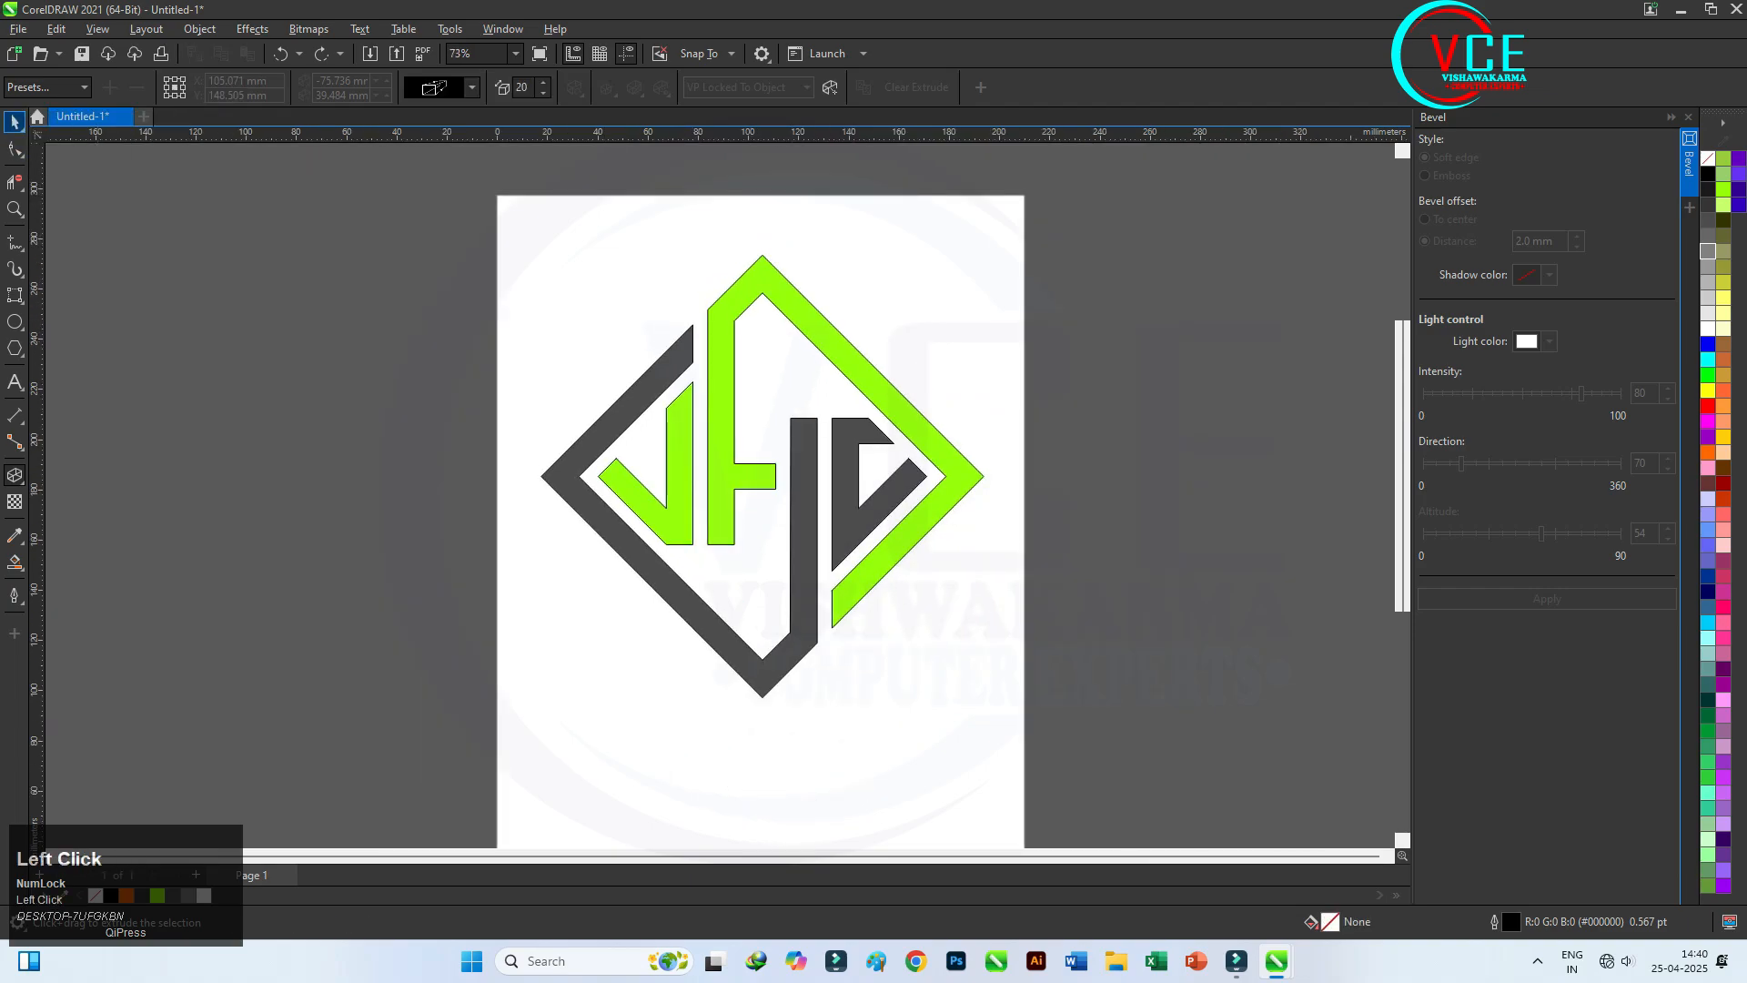
{"action": "left_click", "coordinate": [15, 122]}
{"action": "left_click_drag", "start_coordinate": [812, 517], "coordinate": [919, 481]}
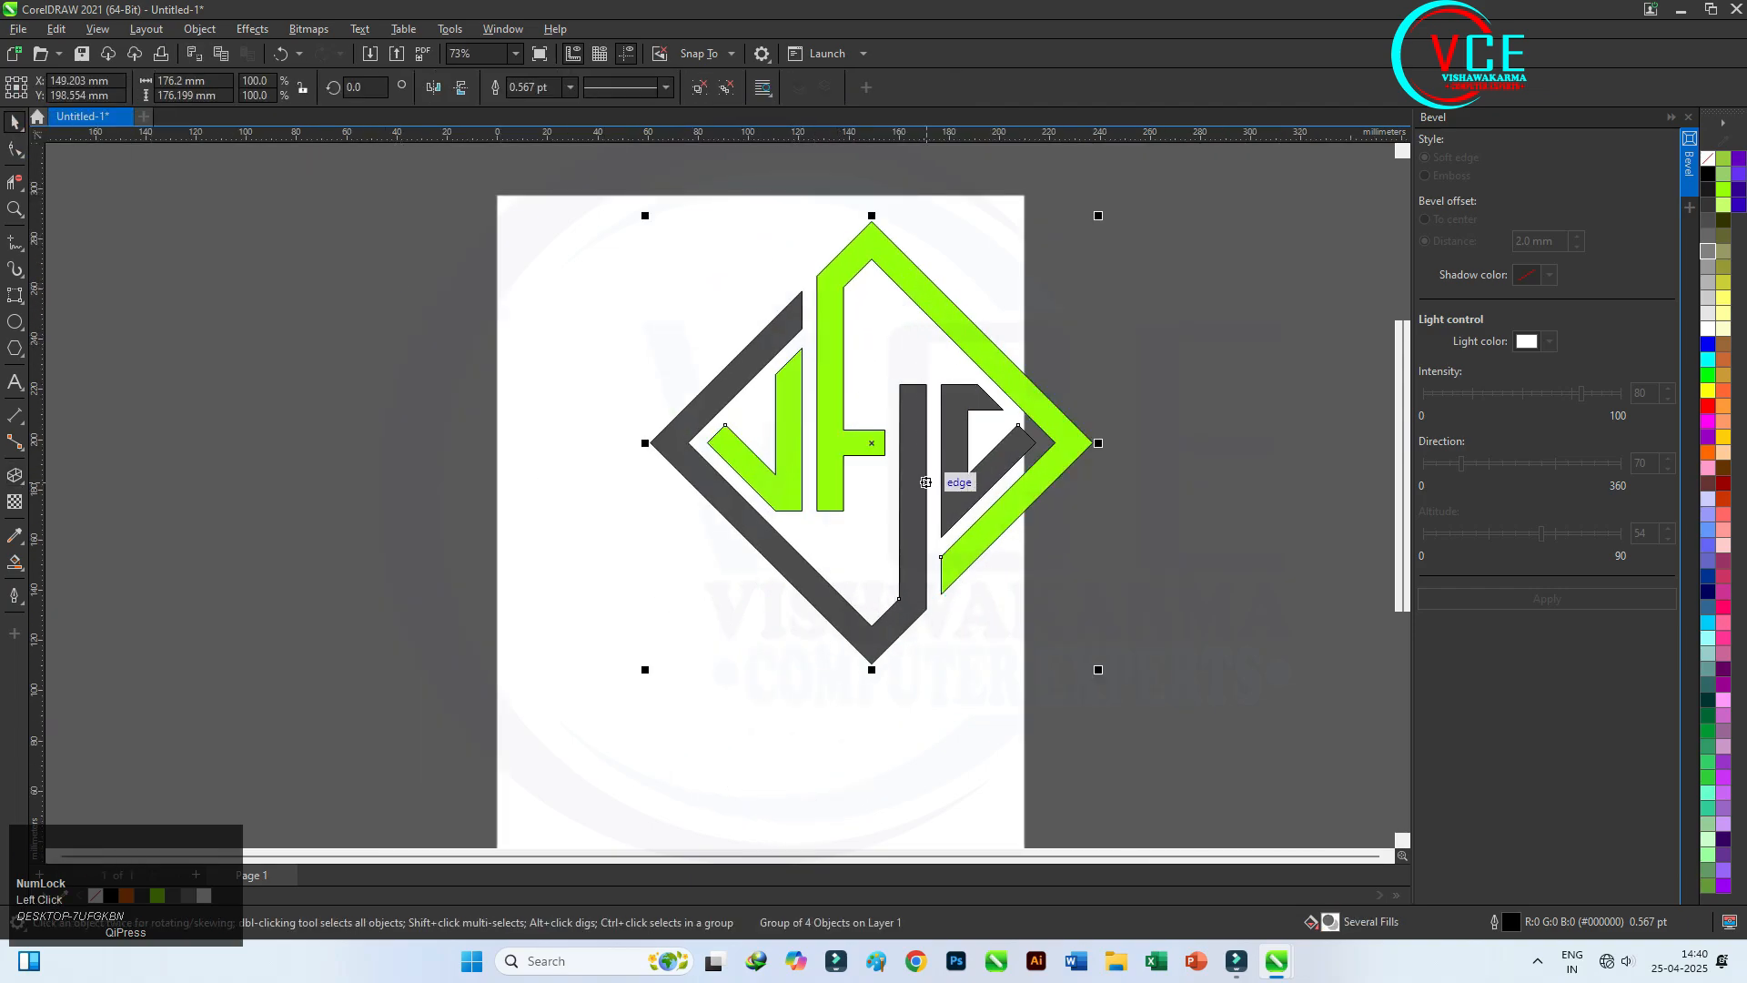
{"action": "key", "text": "ctrl+z"}
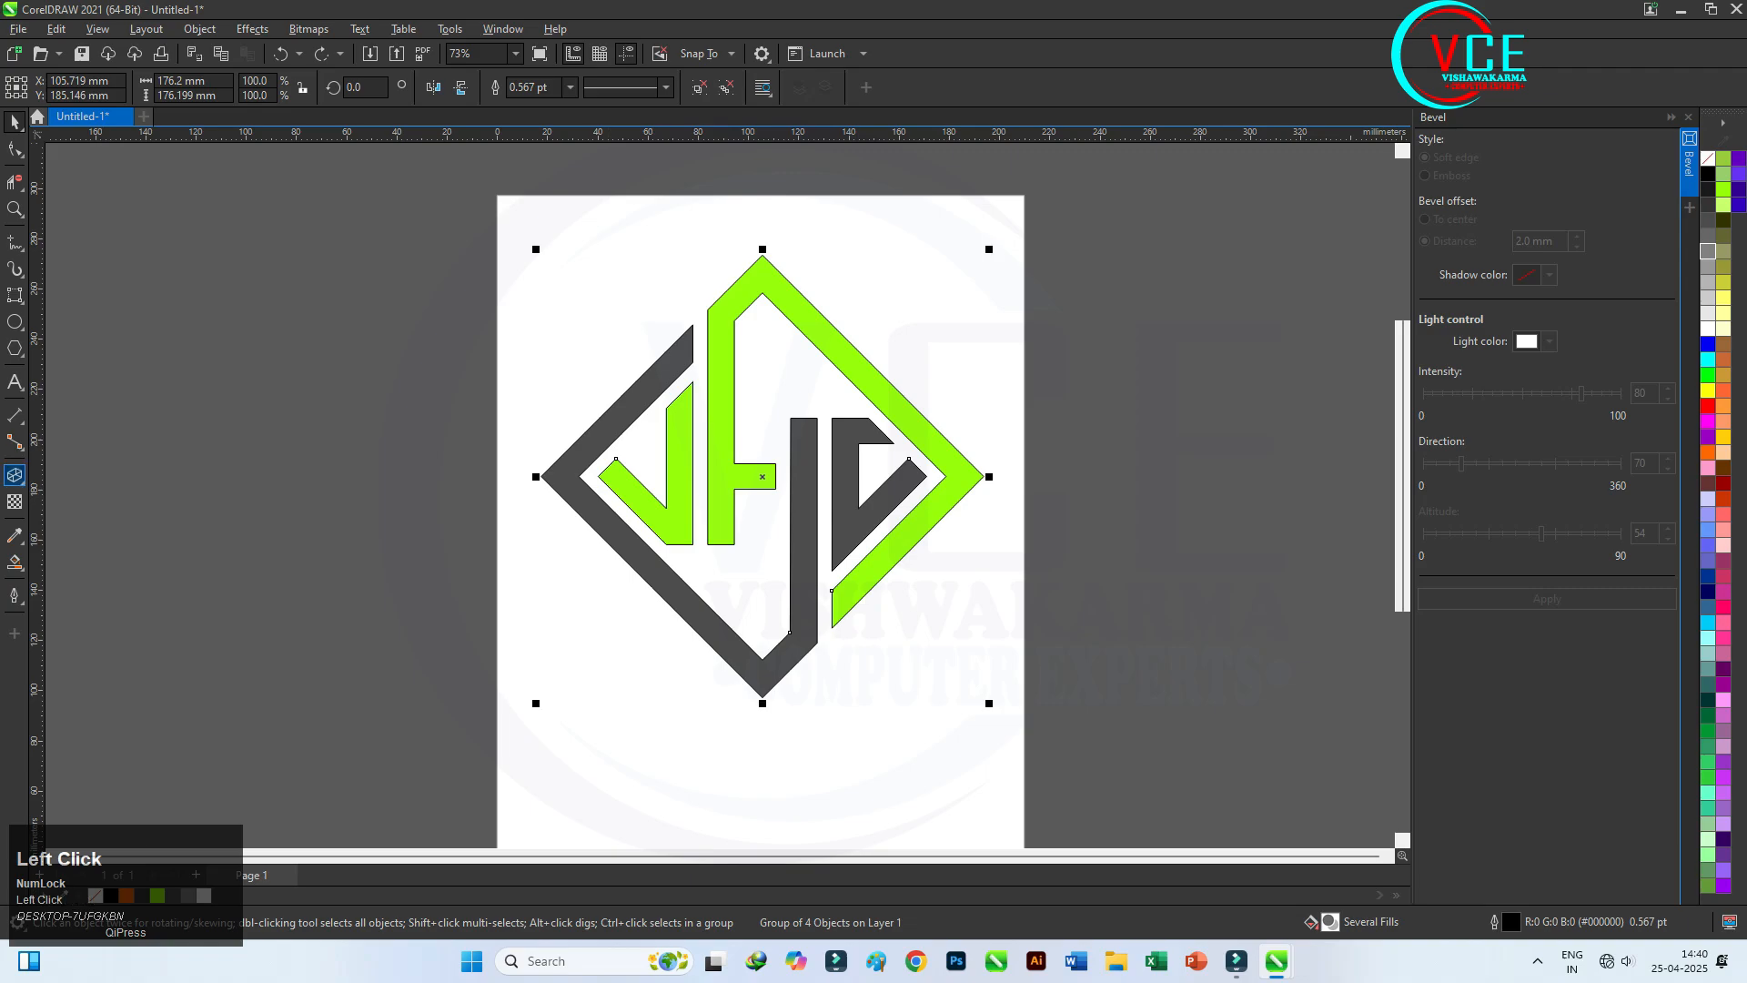
- Extrude the grouped logo and move the extrusion's vanishing point to the centre of the logo
{"action": "left_click", "coordinate": [20, 481]}
{"action": "left_click", "coordinate": [84, 577]}
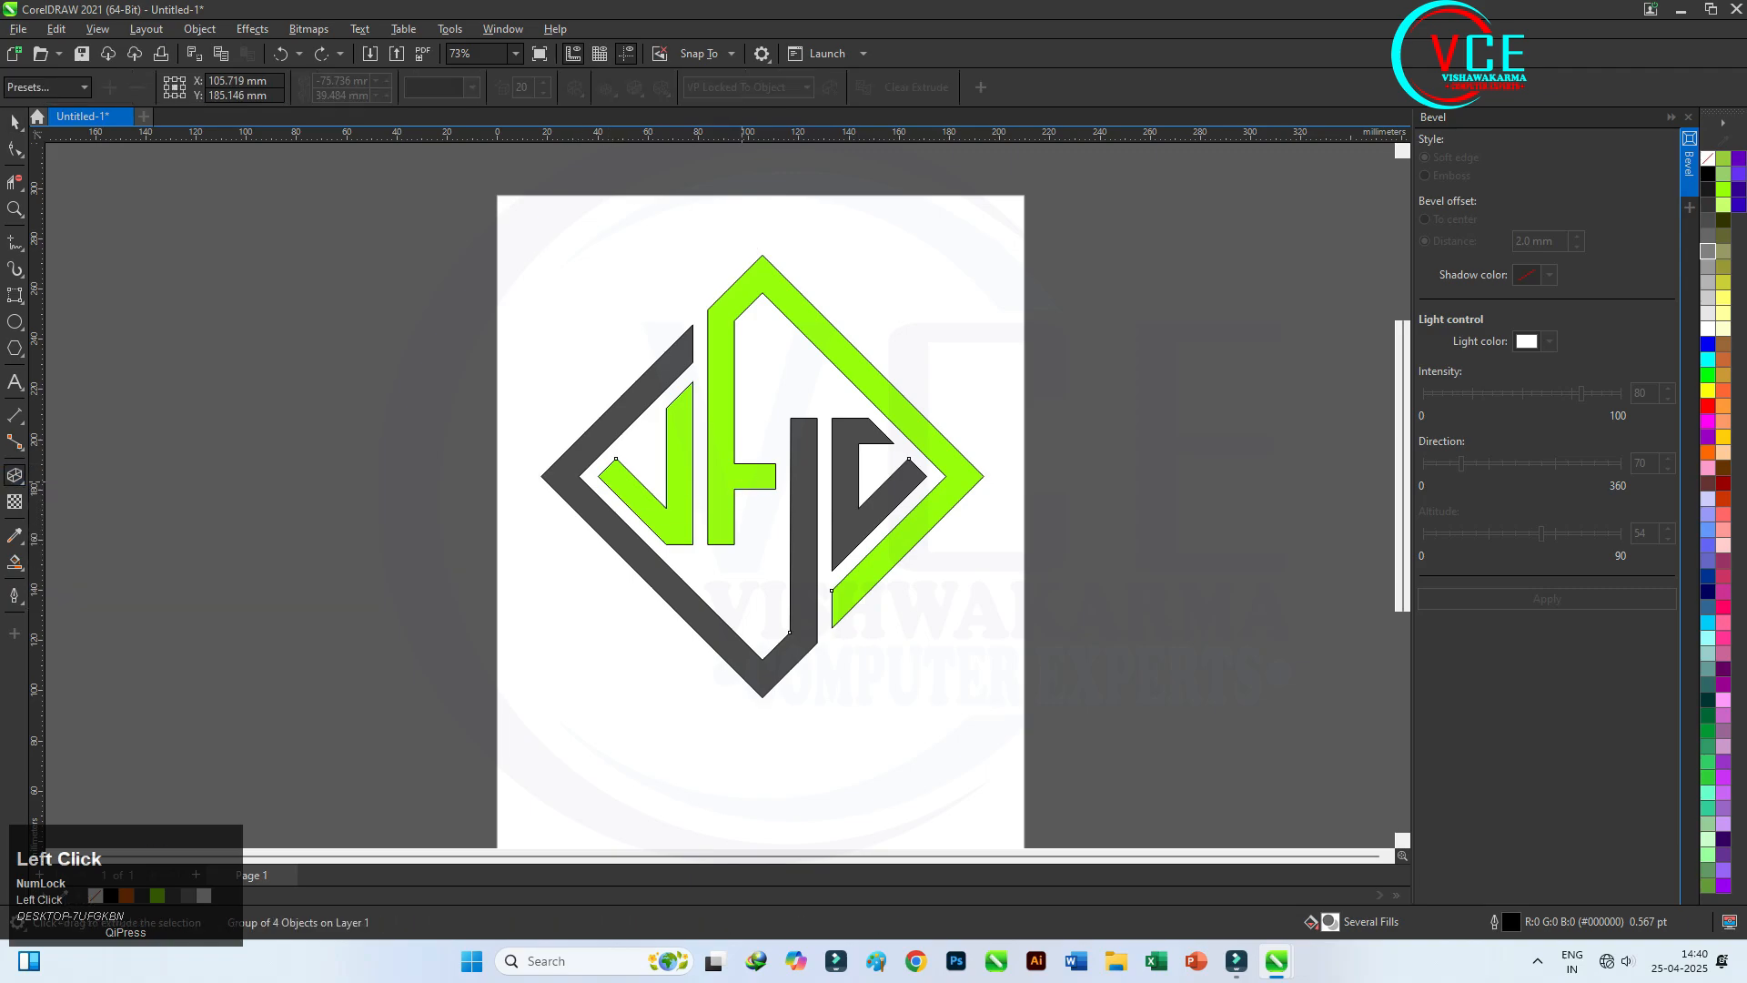
{"action": "left_click_drag", "start_coordinate": [764, 482], "coordinate": [587, 393]}
{"action": "scroll", "coordinate": [449, 368], "scroll_direction": "up", "scroll_amount": 2}
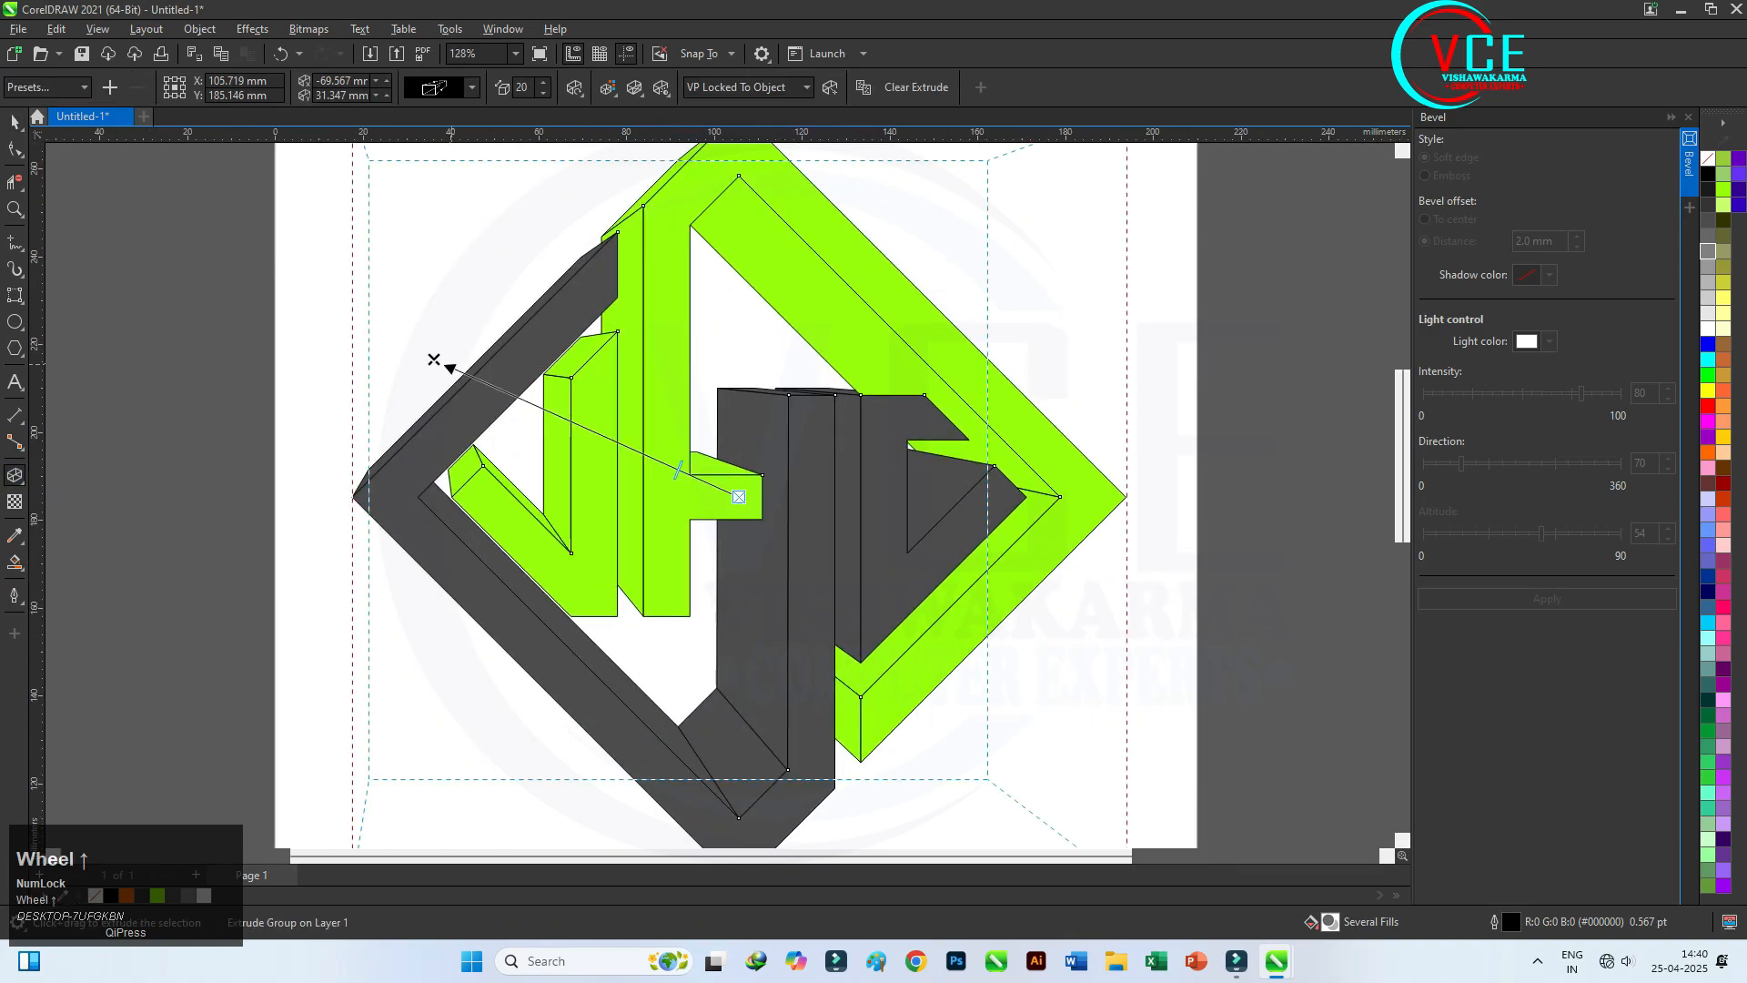
{"action": "left_click_drag", "start_coordinate": [449, 367], "coordinate": [746, 504]}
- Set the logo's extrusion depth to 5 and deselect it
{"action": "type", "text": "10"}
{"action": "key", "text": "Return"}
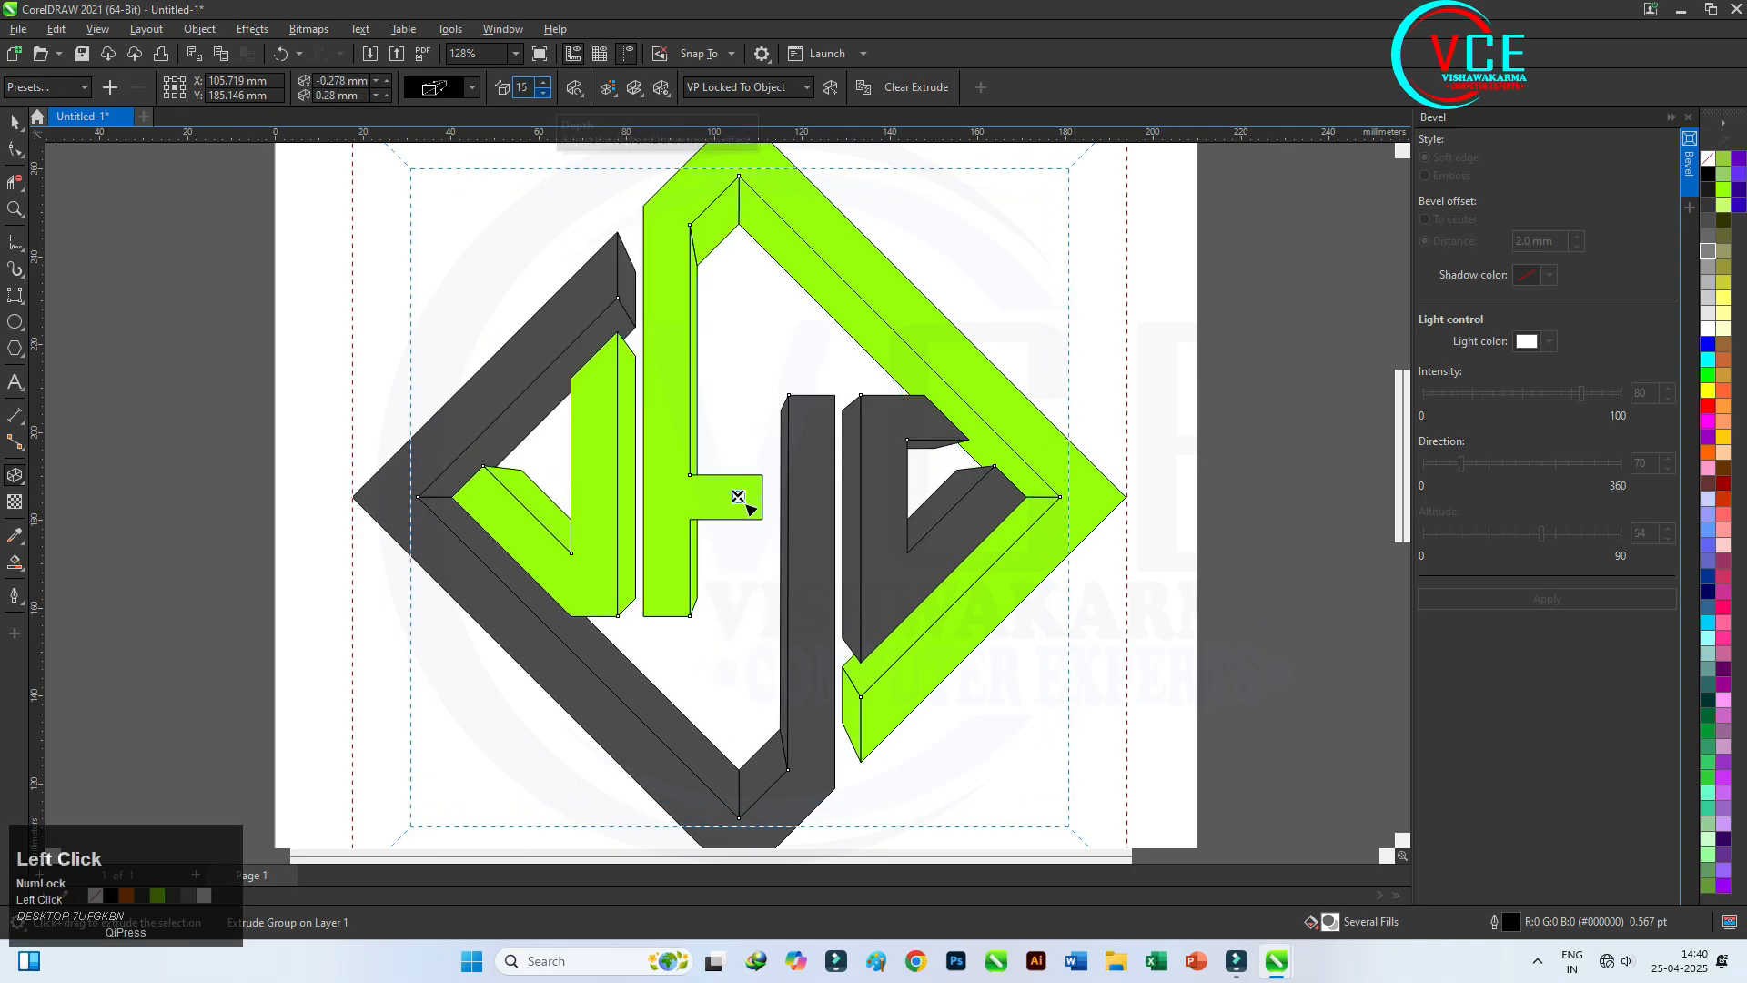
{"action": "type", "text": "5"}
{"action": "key", "text": "Return"}
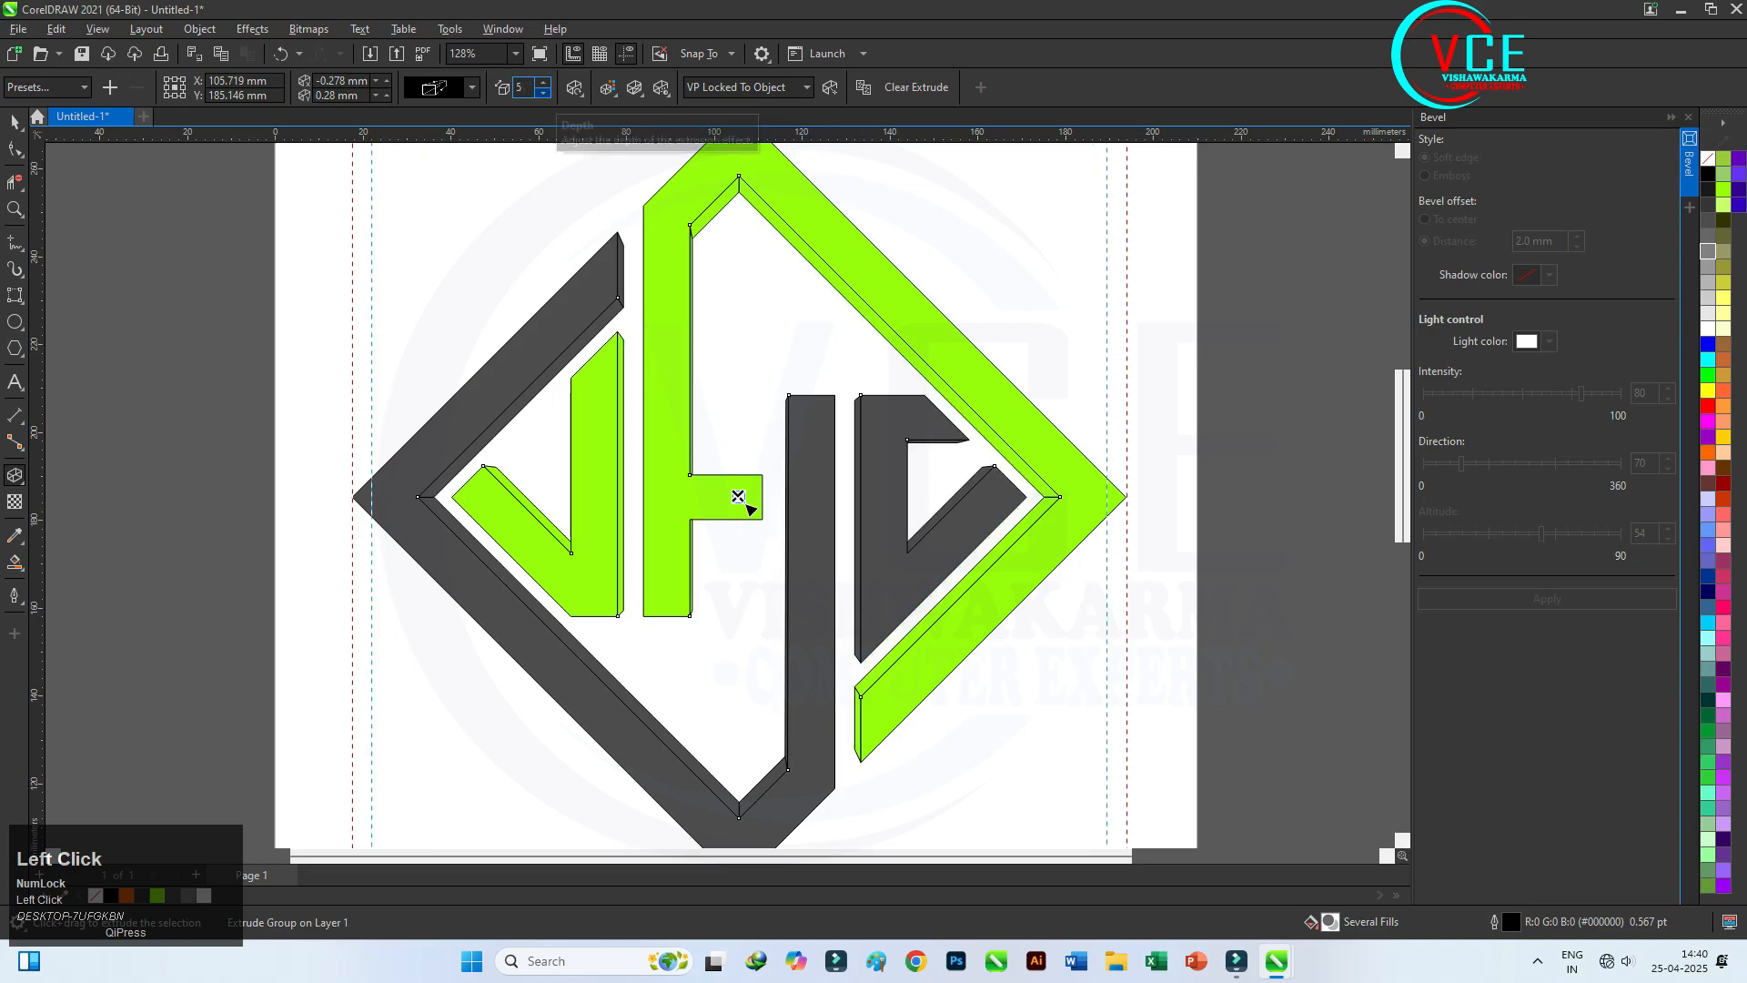
{"action": "key", "text": "space"}
{"action": "left_click", "coordinate": [923, 726]}
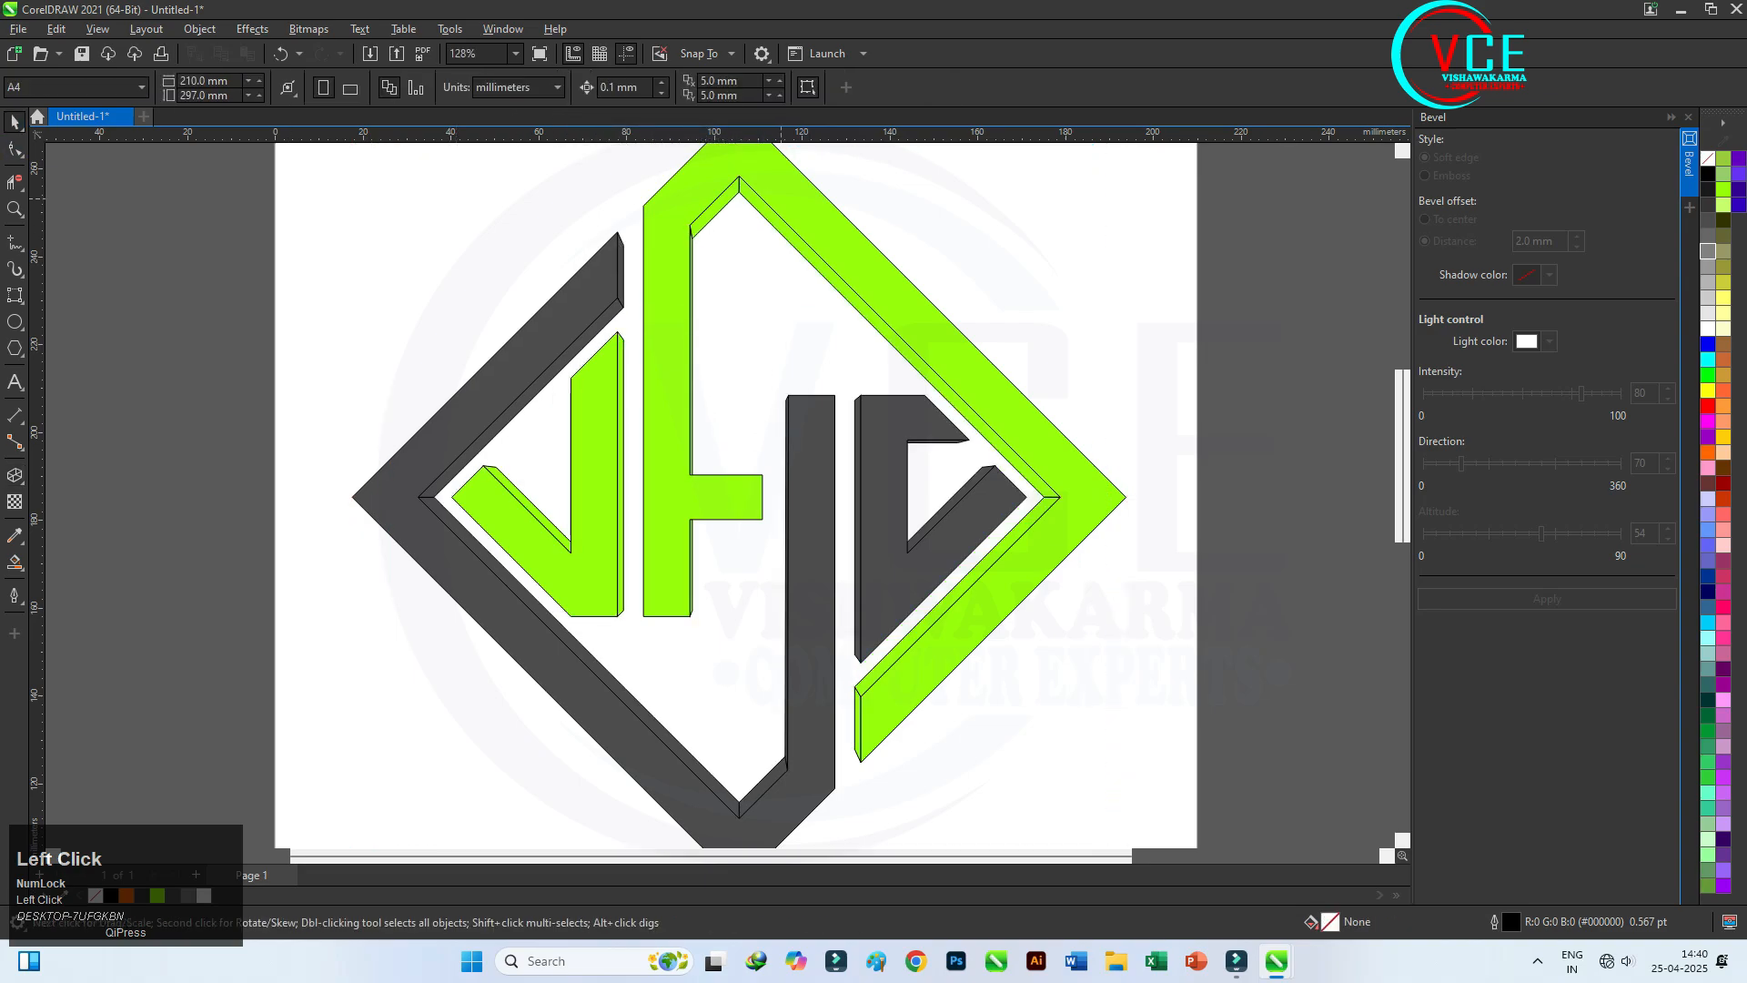
- Break the extrude group apart so the front faces are separate from the extruded sides
{"action": "scroll", "coordinate": [923, 725], "scroll_direction": "up", "scroll_amount": 3}
{"action": "scroll", "coordinate": [923, 726], "scroll_direction": "down", "scroll_amount": 2}
{"action": "scroll", "coordinate": [907, 751], "scroll_direction": "up", "scroll_amount": 3}
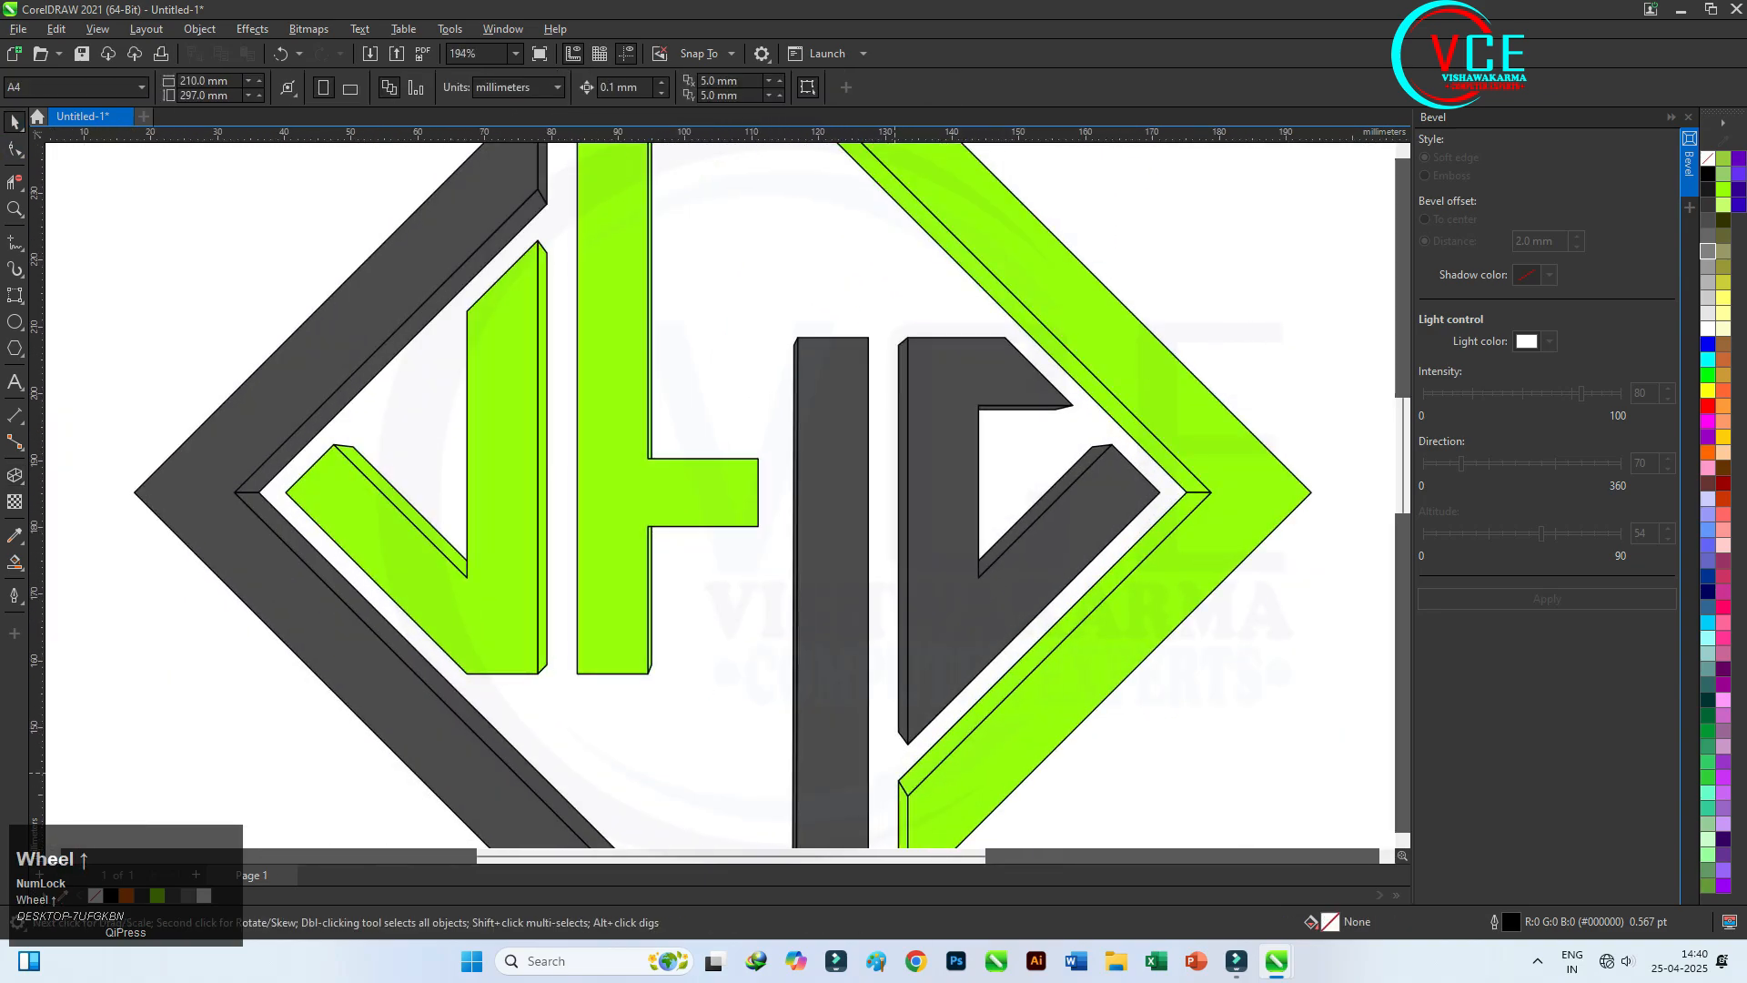
{"action": "scroll", "coordinate": [725, 530], "scroll_direction": "down", "scroll_amount": 5}
{"action": "left_click", "coordinate": [776, 537]}
{"action": "right_click", "coordinate": [779, 283]}
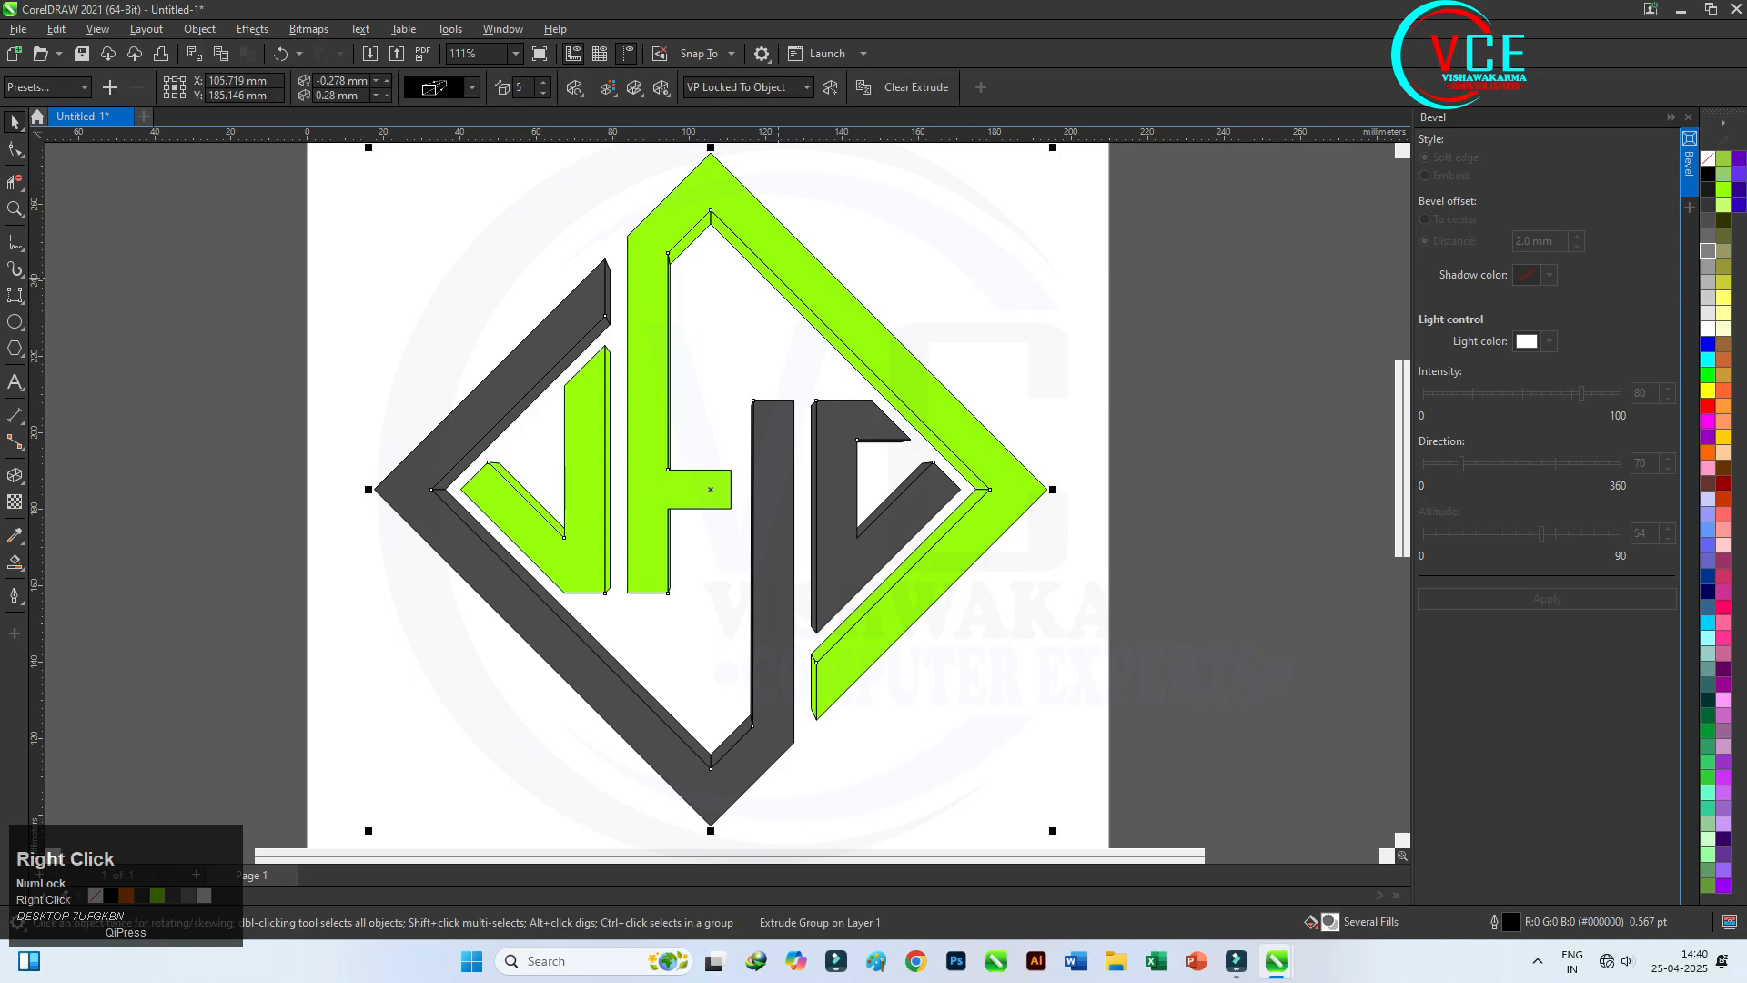
{"action": "left_click", "coordinate": [865, 292]}
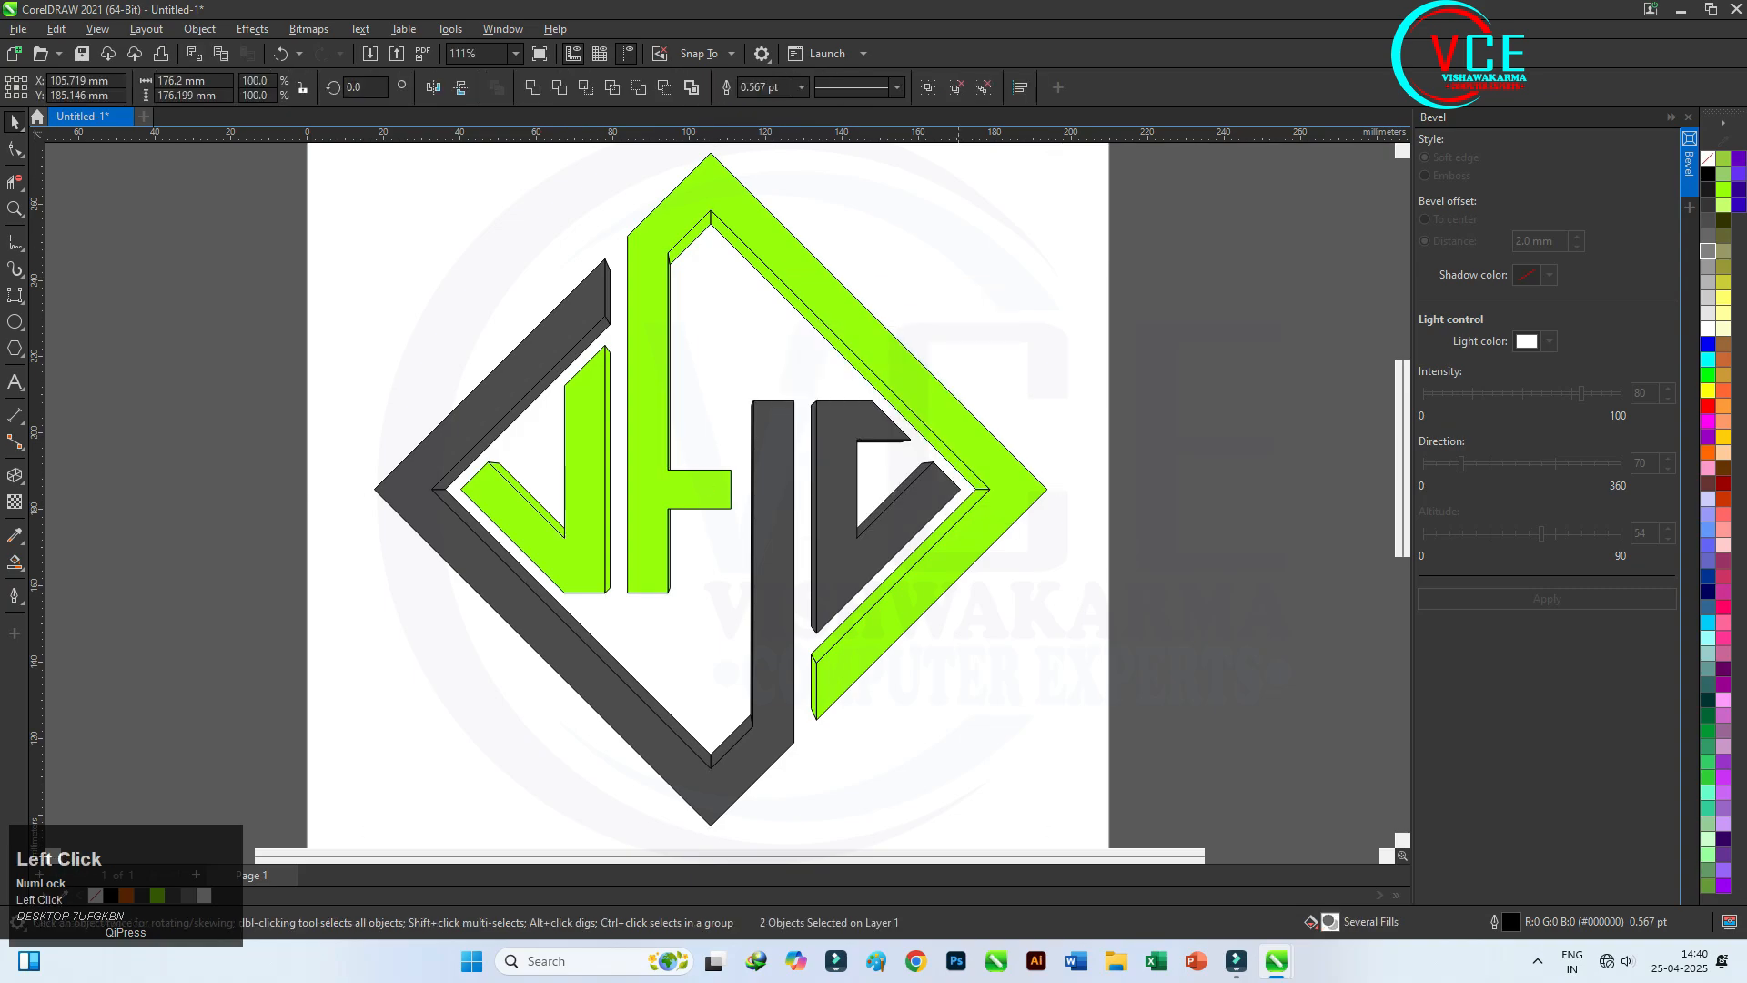
{"action": "left_click_drag", "start_coordinate": [865, 292], "coordinate": [1018, 292]}
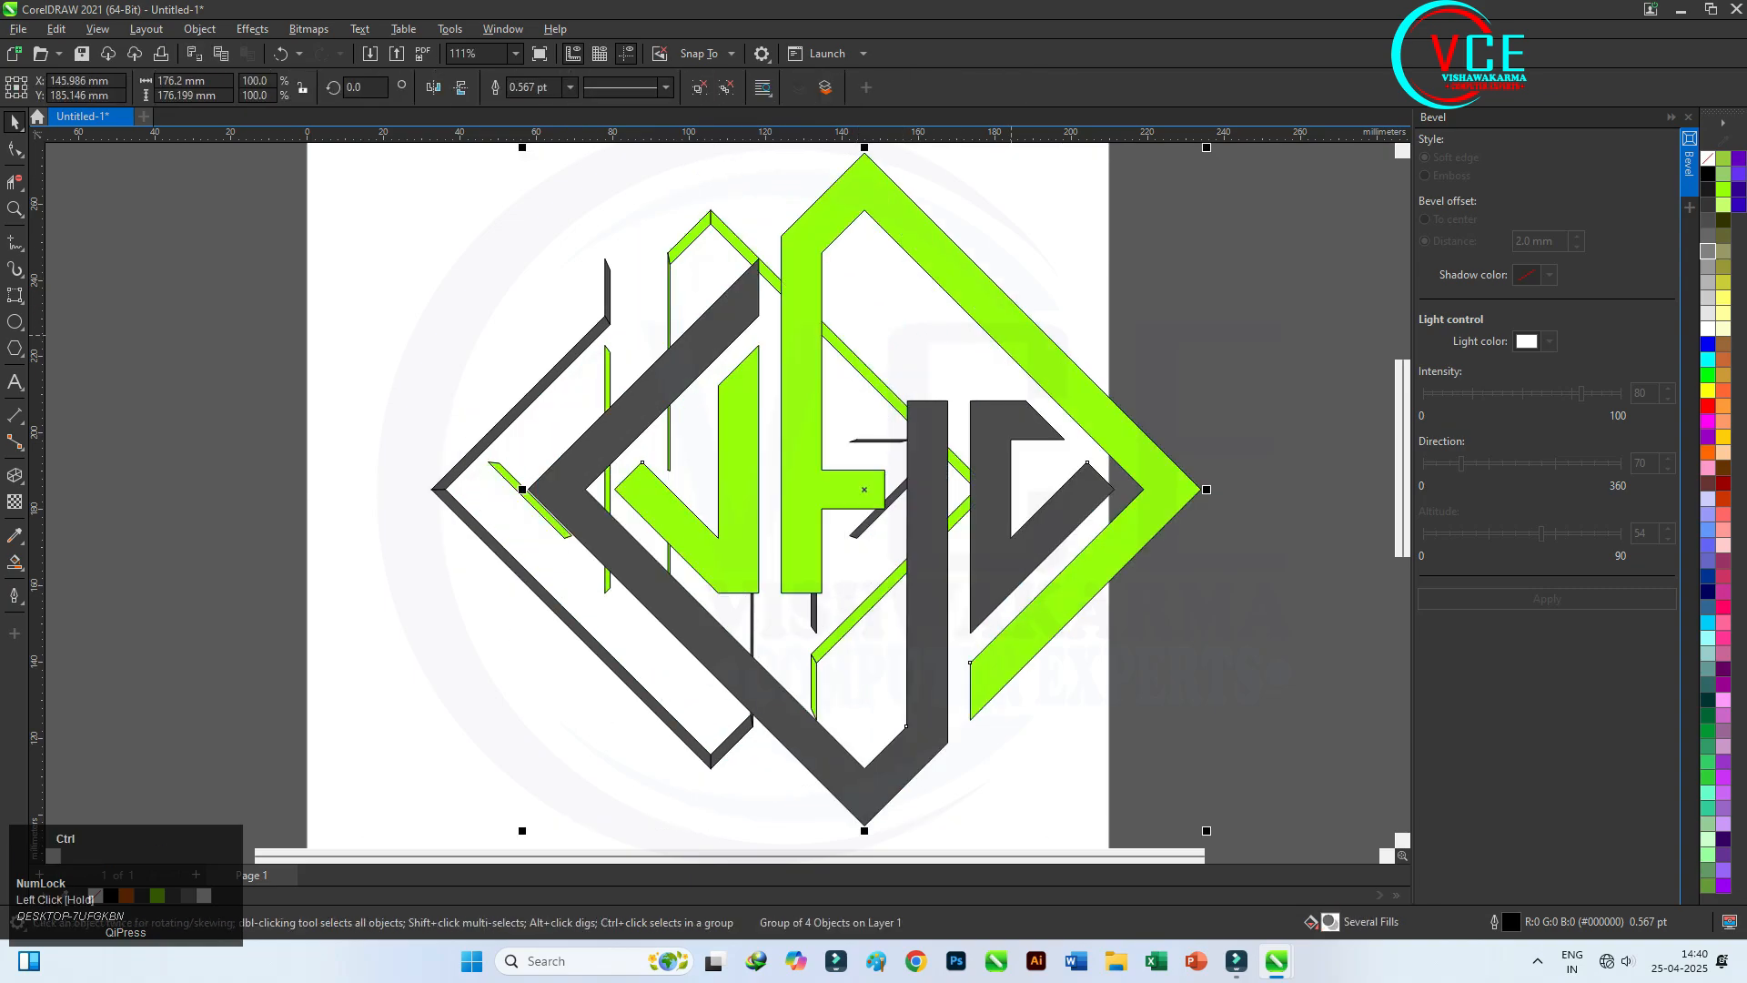
{"action": "key", "text": "ctrl+z"}
{"action": "left_click", "coordinate": [1001, 330]}
- Fill the group of extruded side faces with 50% Black (#808080)
{"action": "scroll", "coordinate": [803, 271], "scroll_direction": "up", "scroll_amount": 5}
{"action": "left_click", "coordinate": [763, 315]}
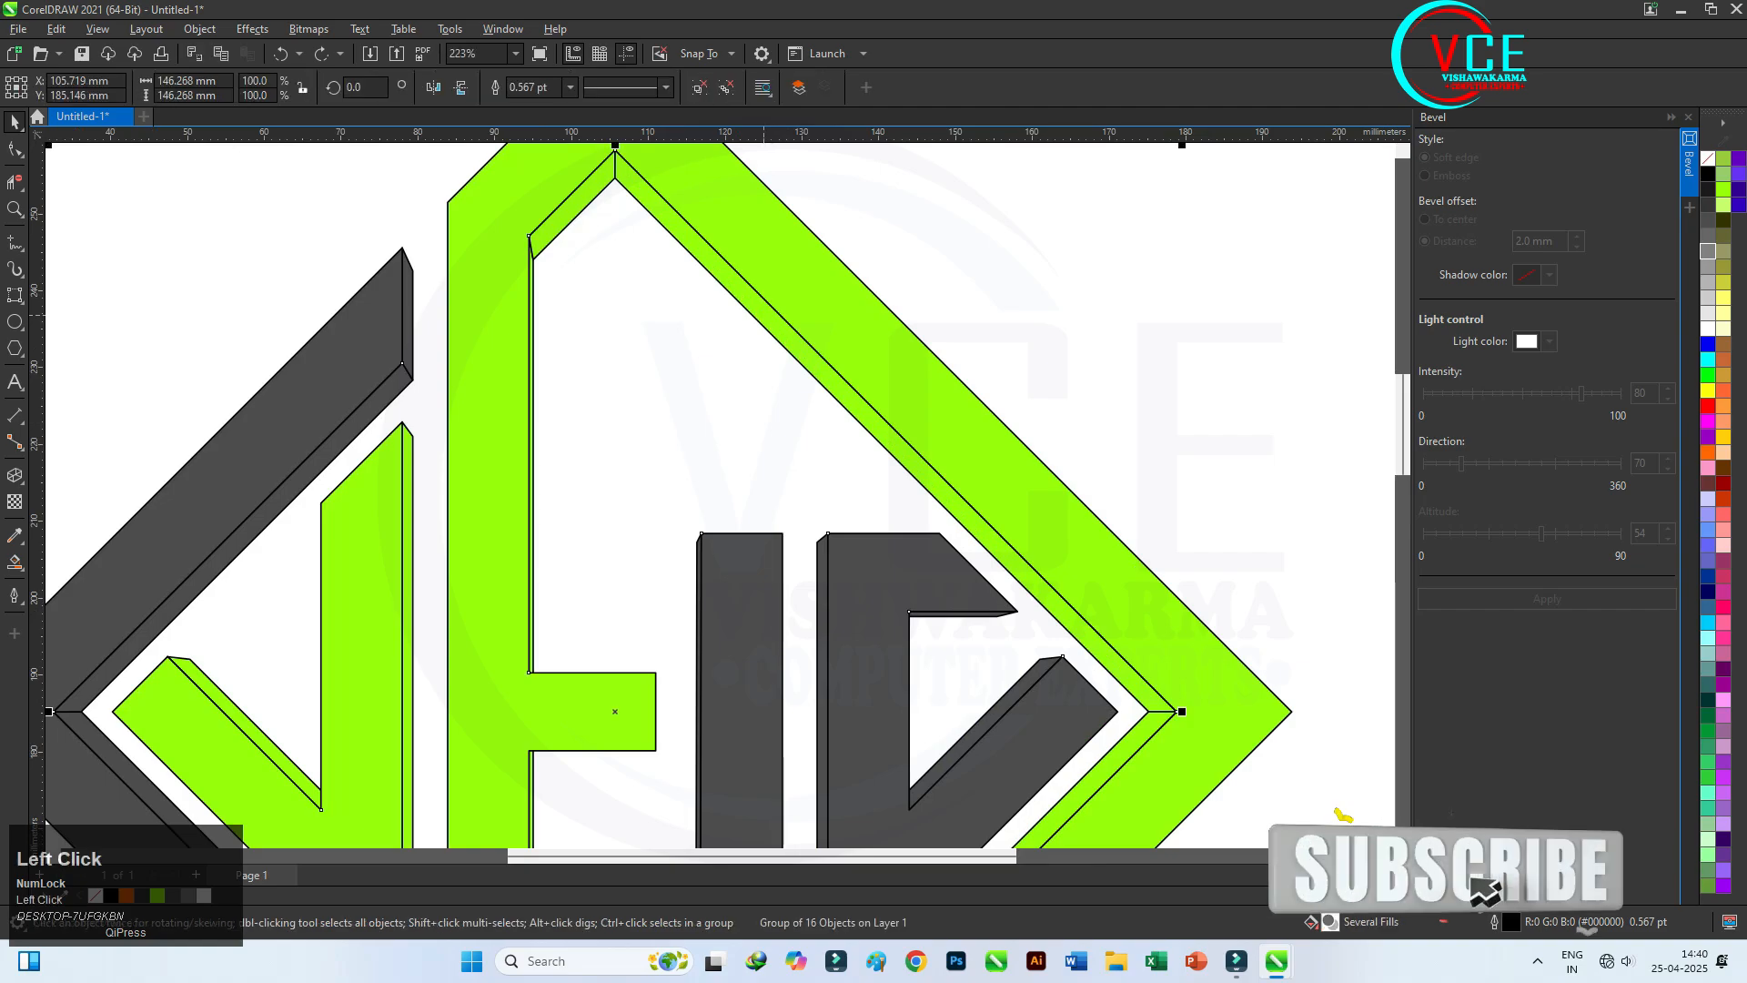
{"action": "left_click", "coordinate": [1708, 267]}
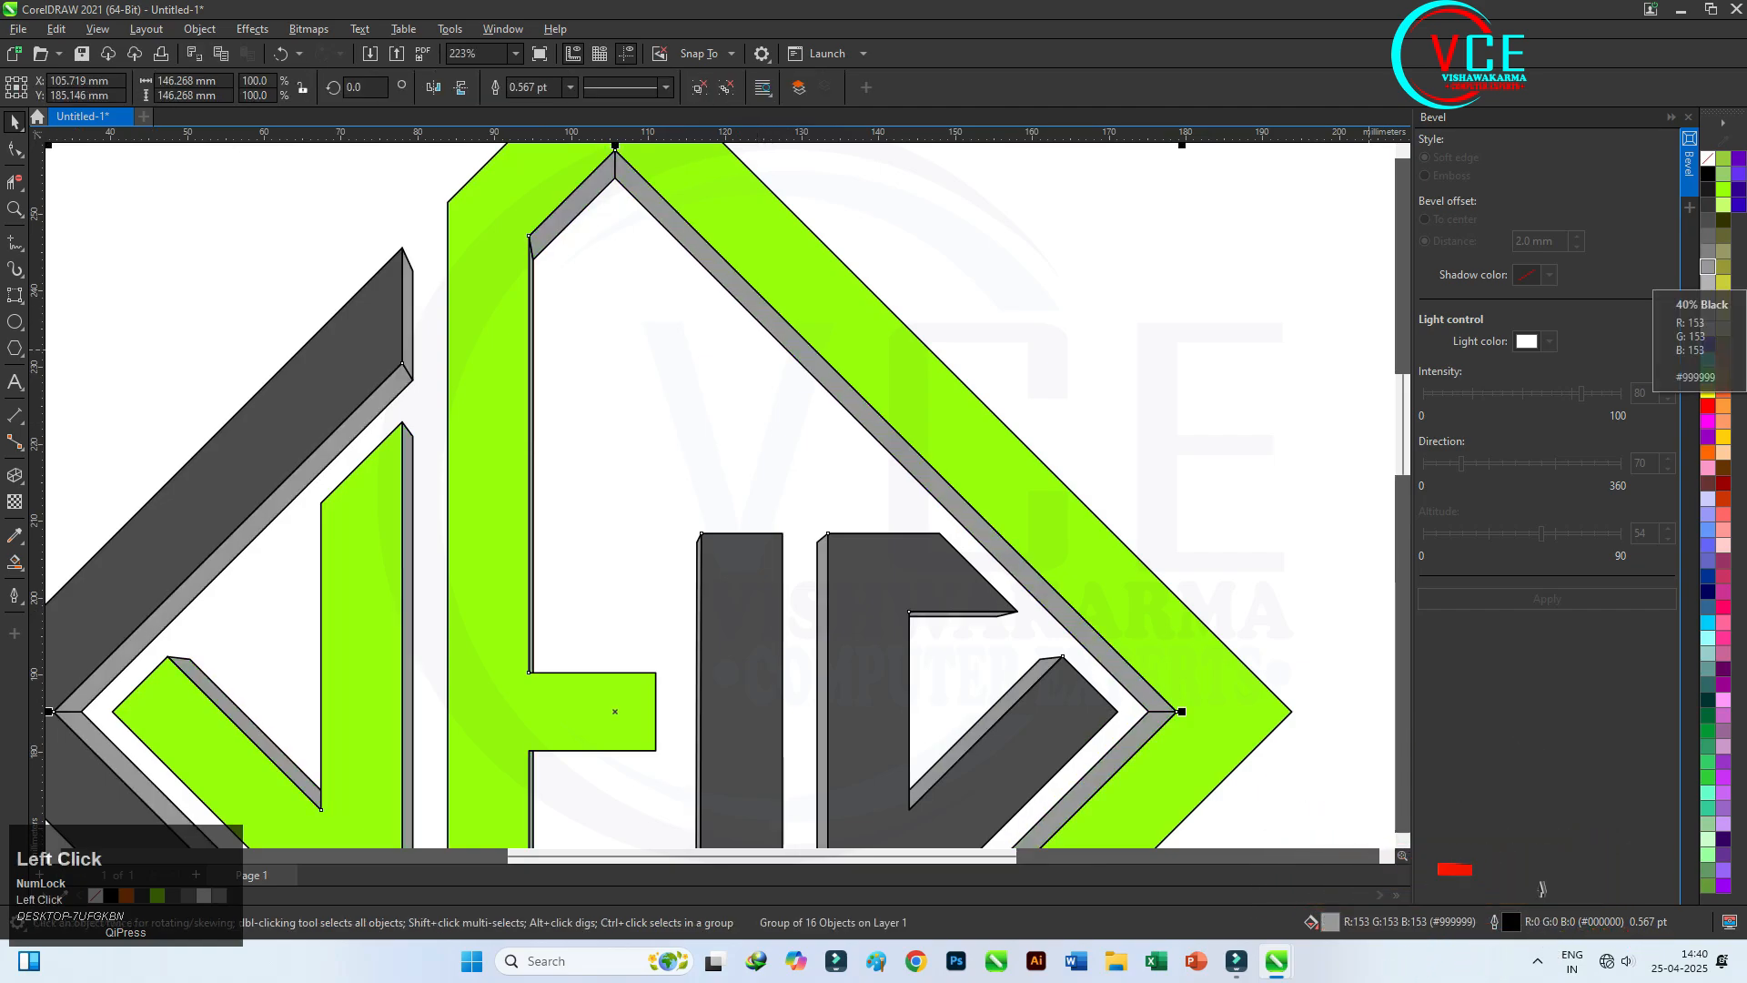
{"action": "left_click", "coordinate": [1708, 252]}
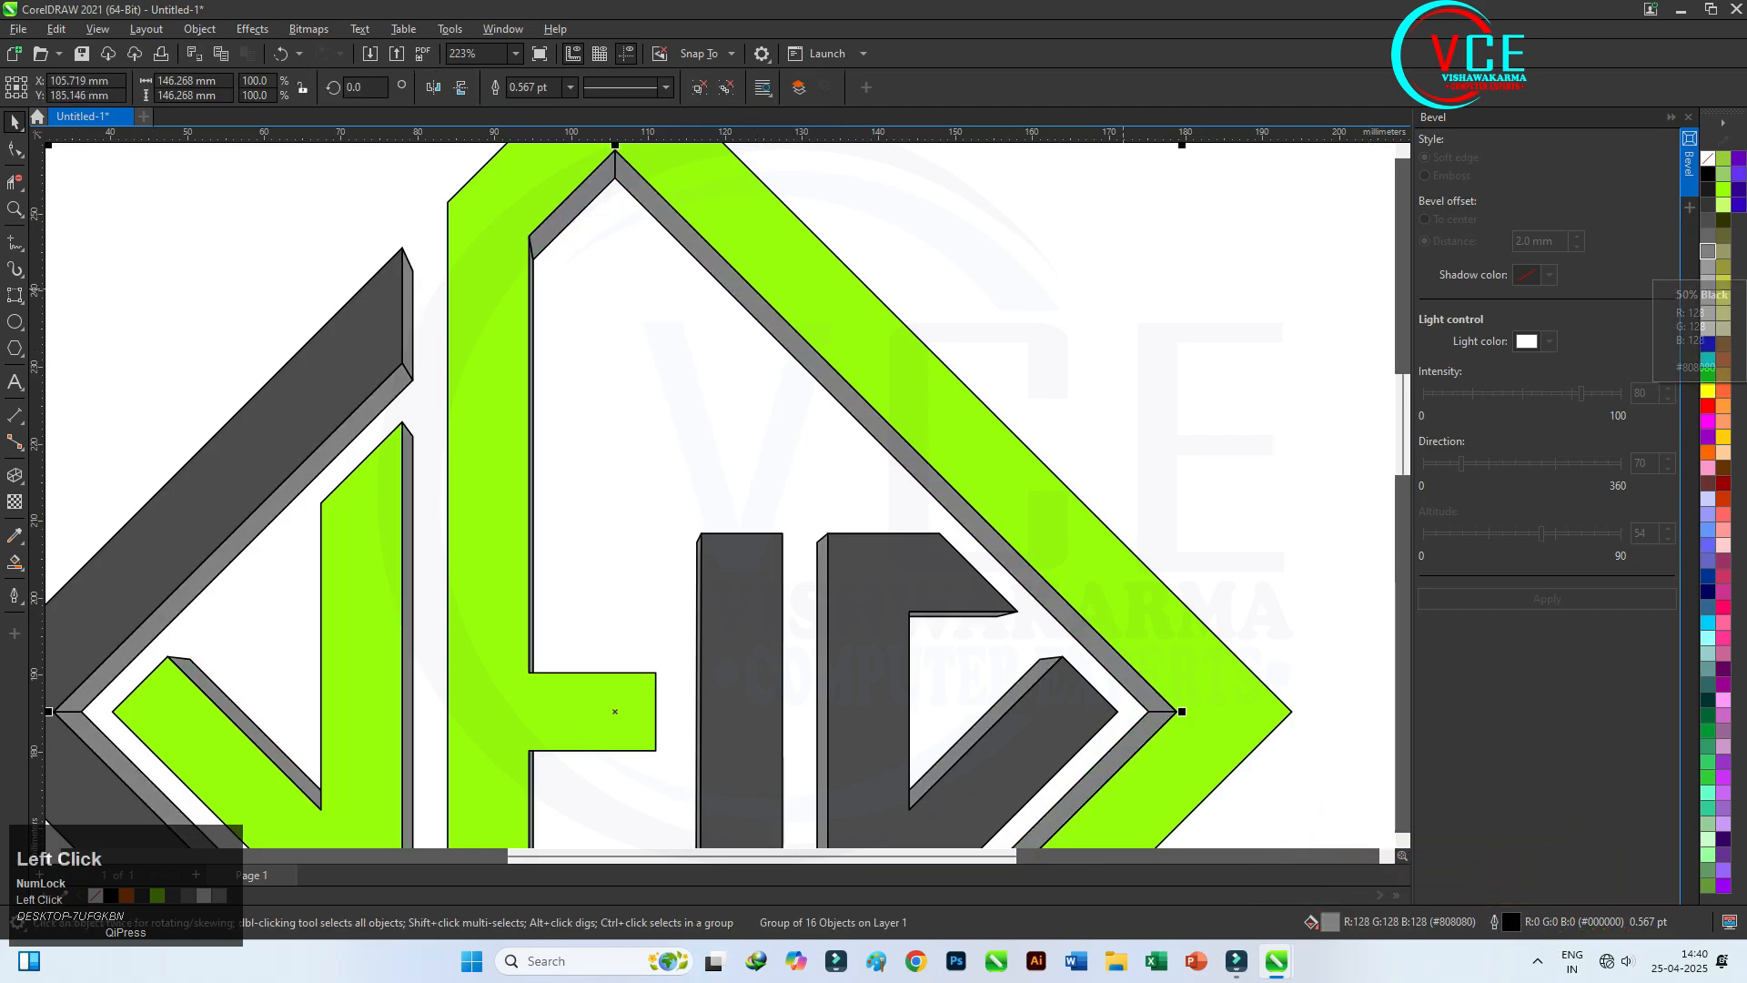
- Ungroup the front faces and apply a Soft edge bevel with a 2.0 mm distance to the large green frame piece
{"action": "scroll", "coordinate": [713, 283], "scroll_direction": "down", "scroll_amount": 5}
{"action": "scroll", "coordinate": [714, 283], "scroll_direction": "up", "scroll_amount": 2}
{"action": "left_click", "coordinate": [863, 275]}
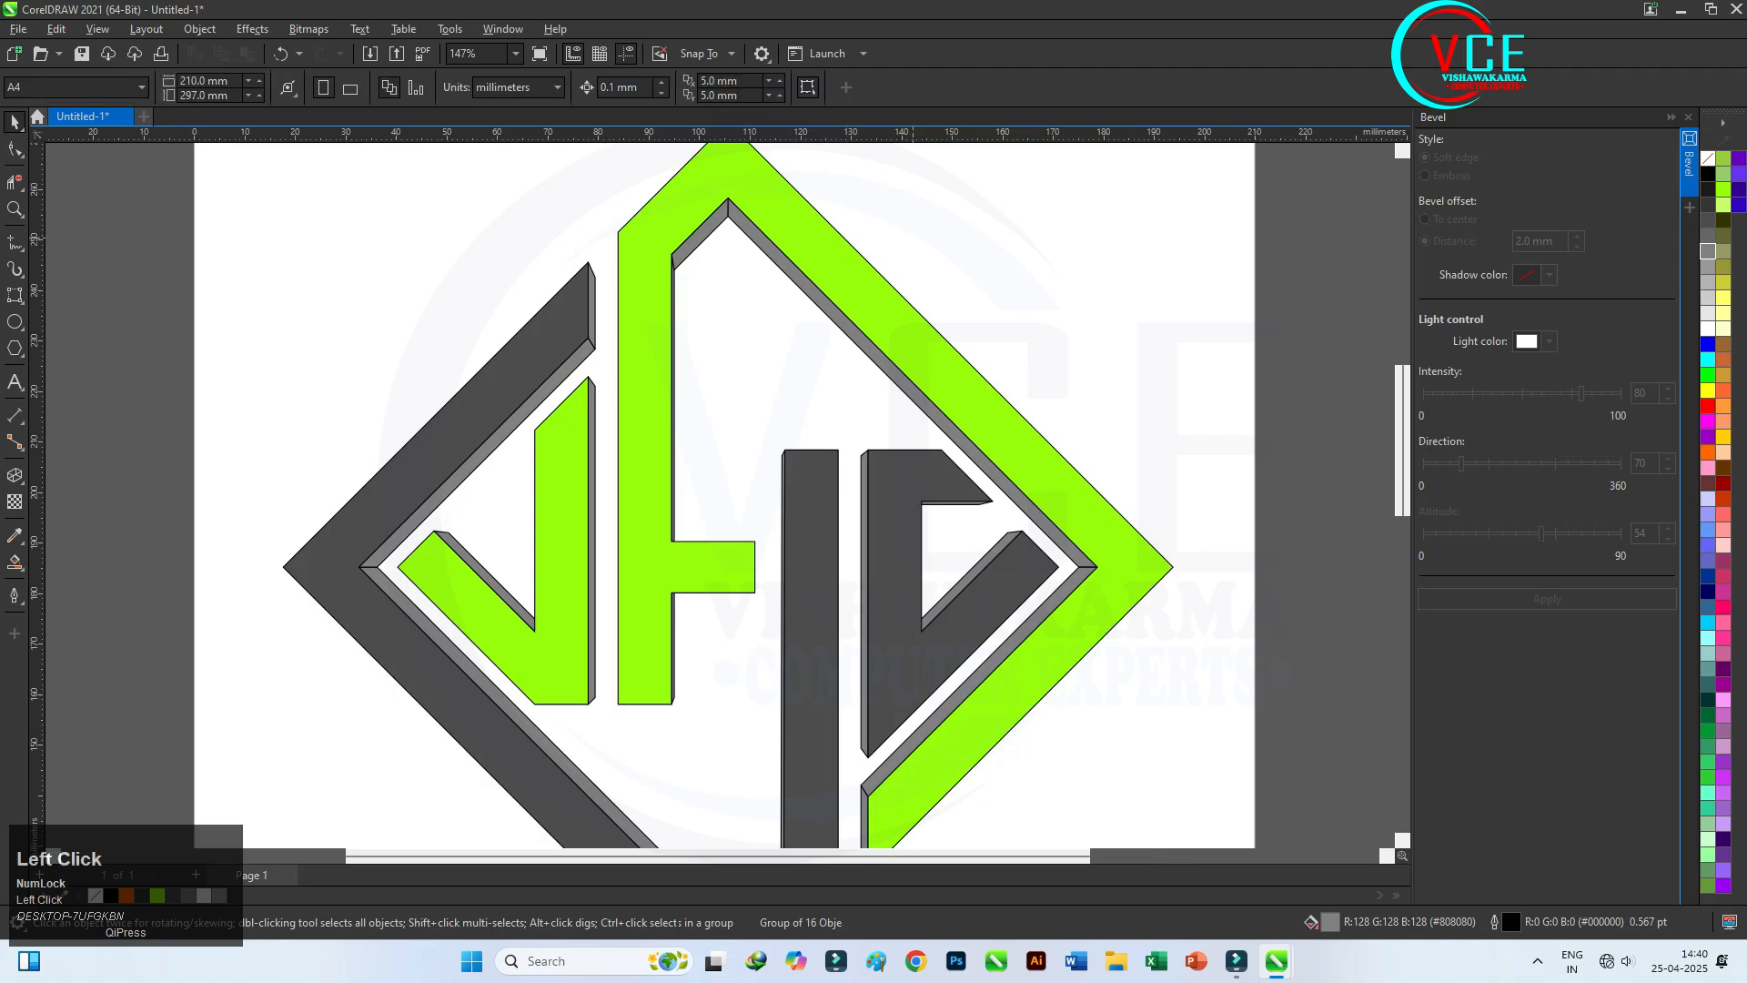
{"action": "right_click", "coordinate": [863, 275]}
{"action": "left_click", "coordinate": [921, 326]}
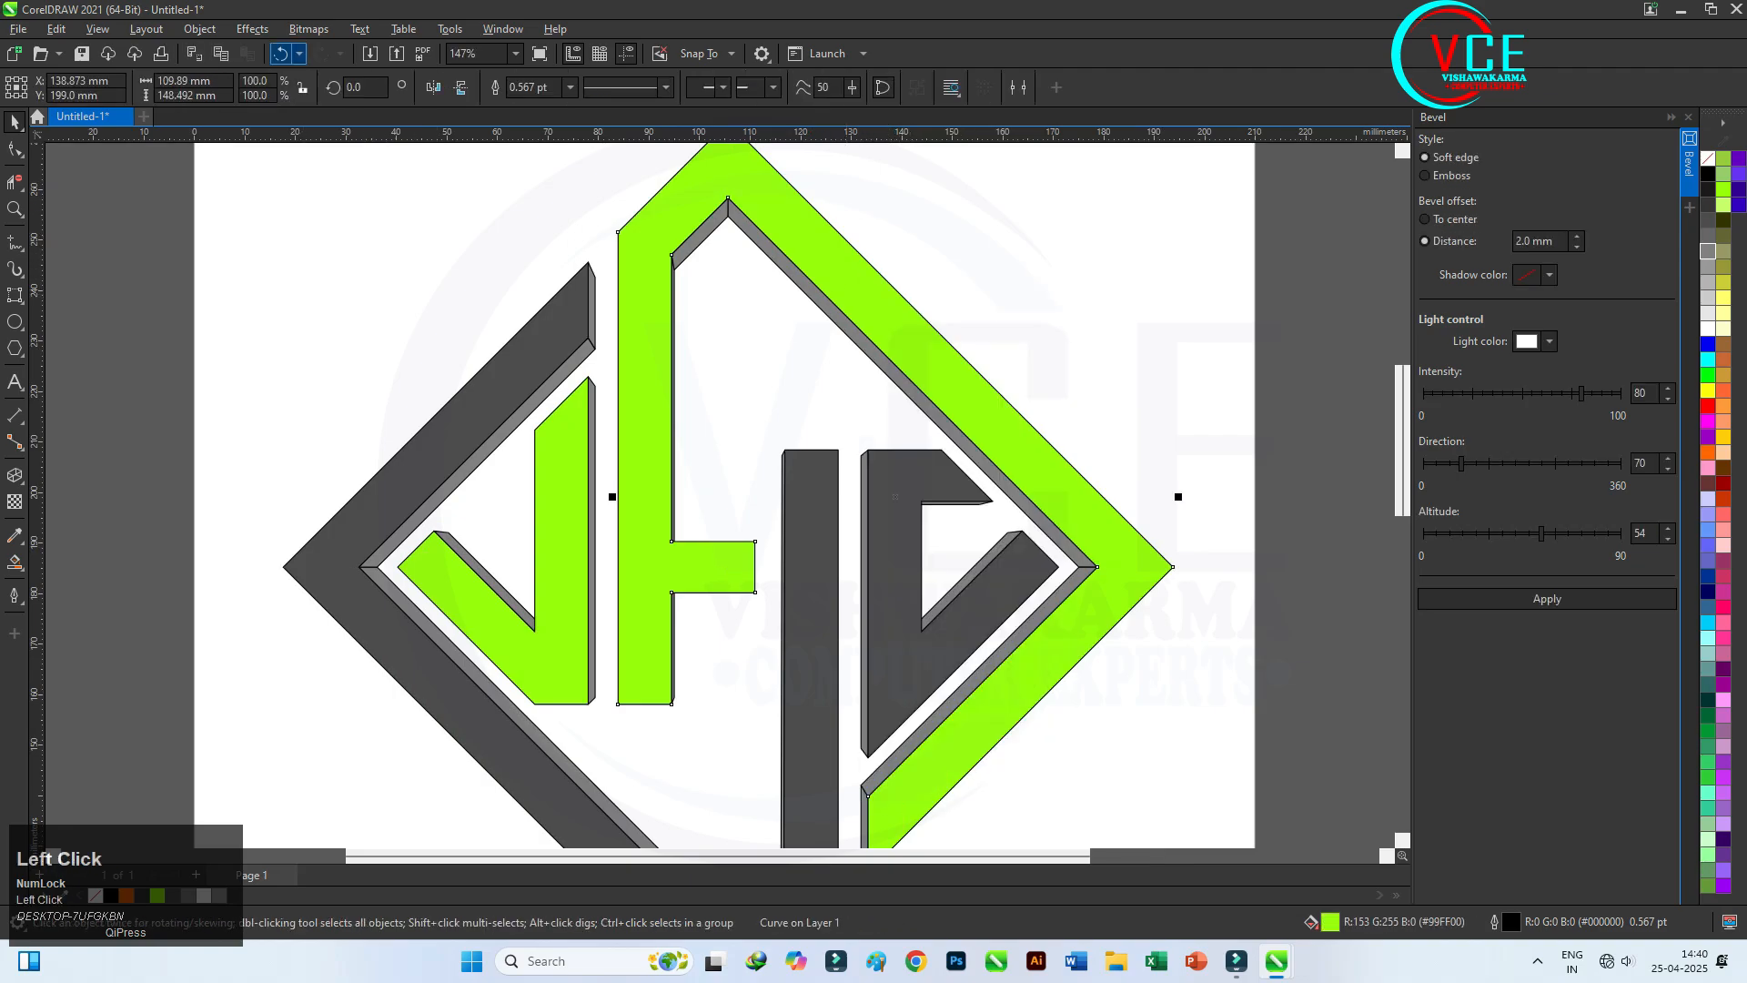
{"action": "left_click", "coordinate": [252, 28]}
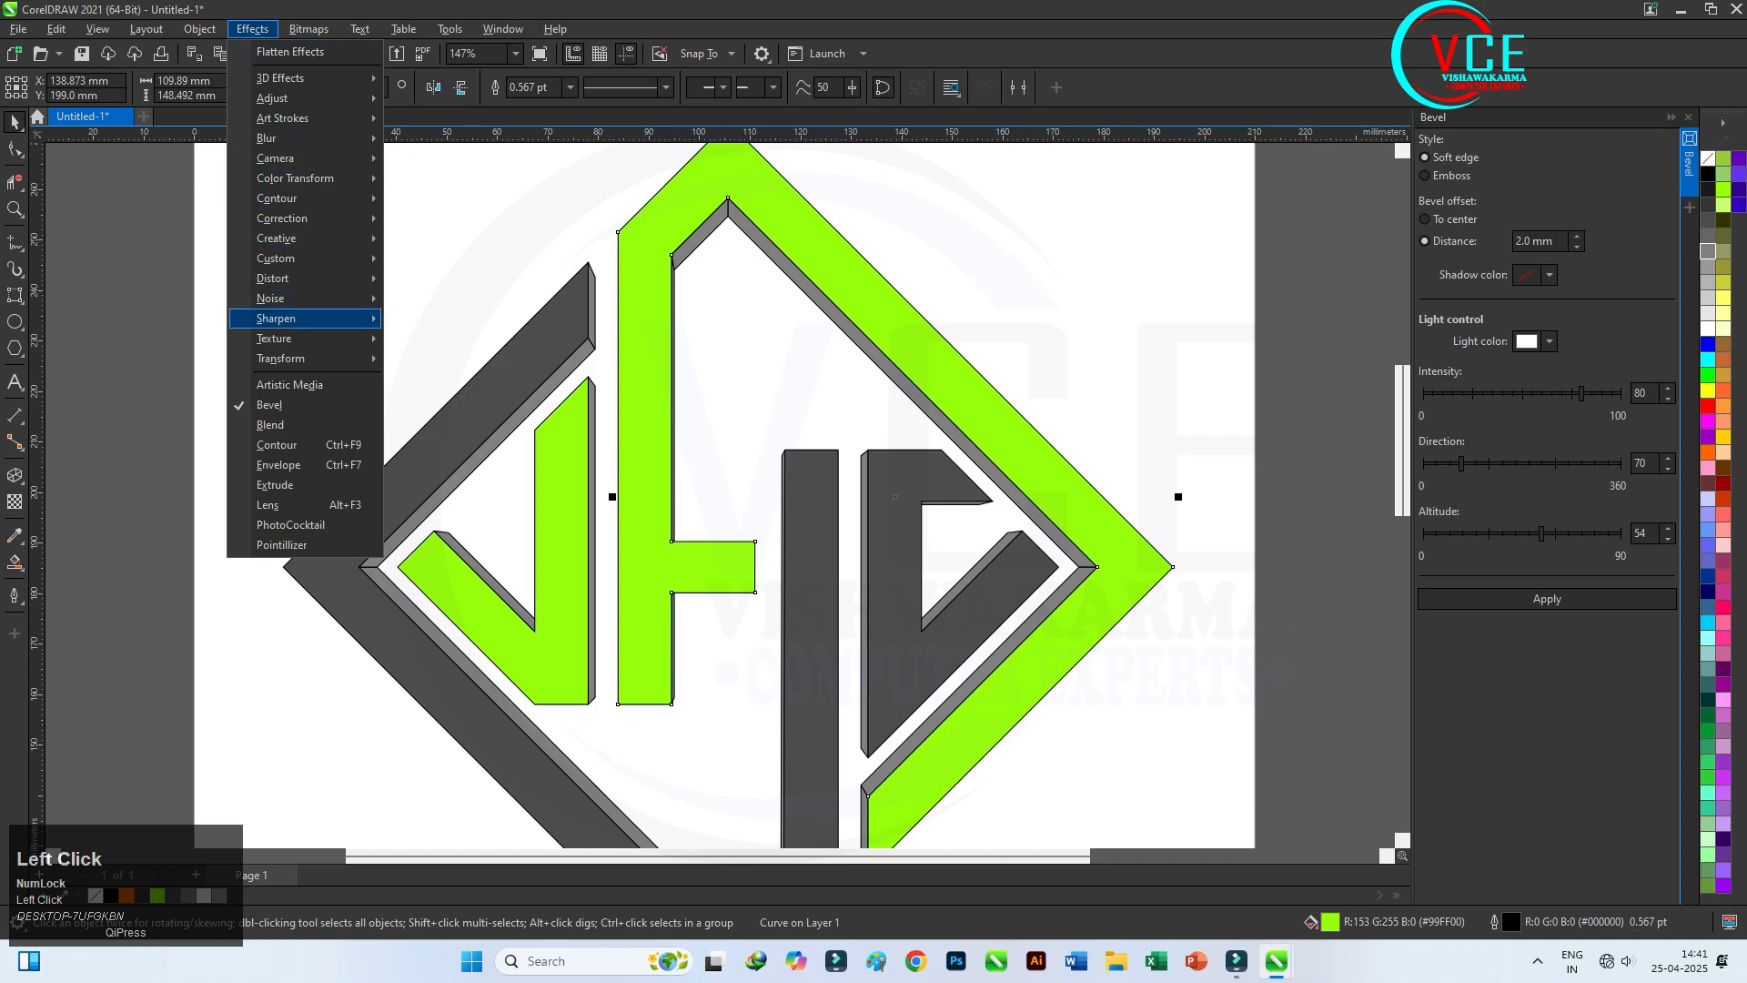
{"action": "left_click", "coordinate": [1547, 598]}
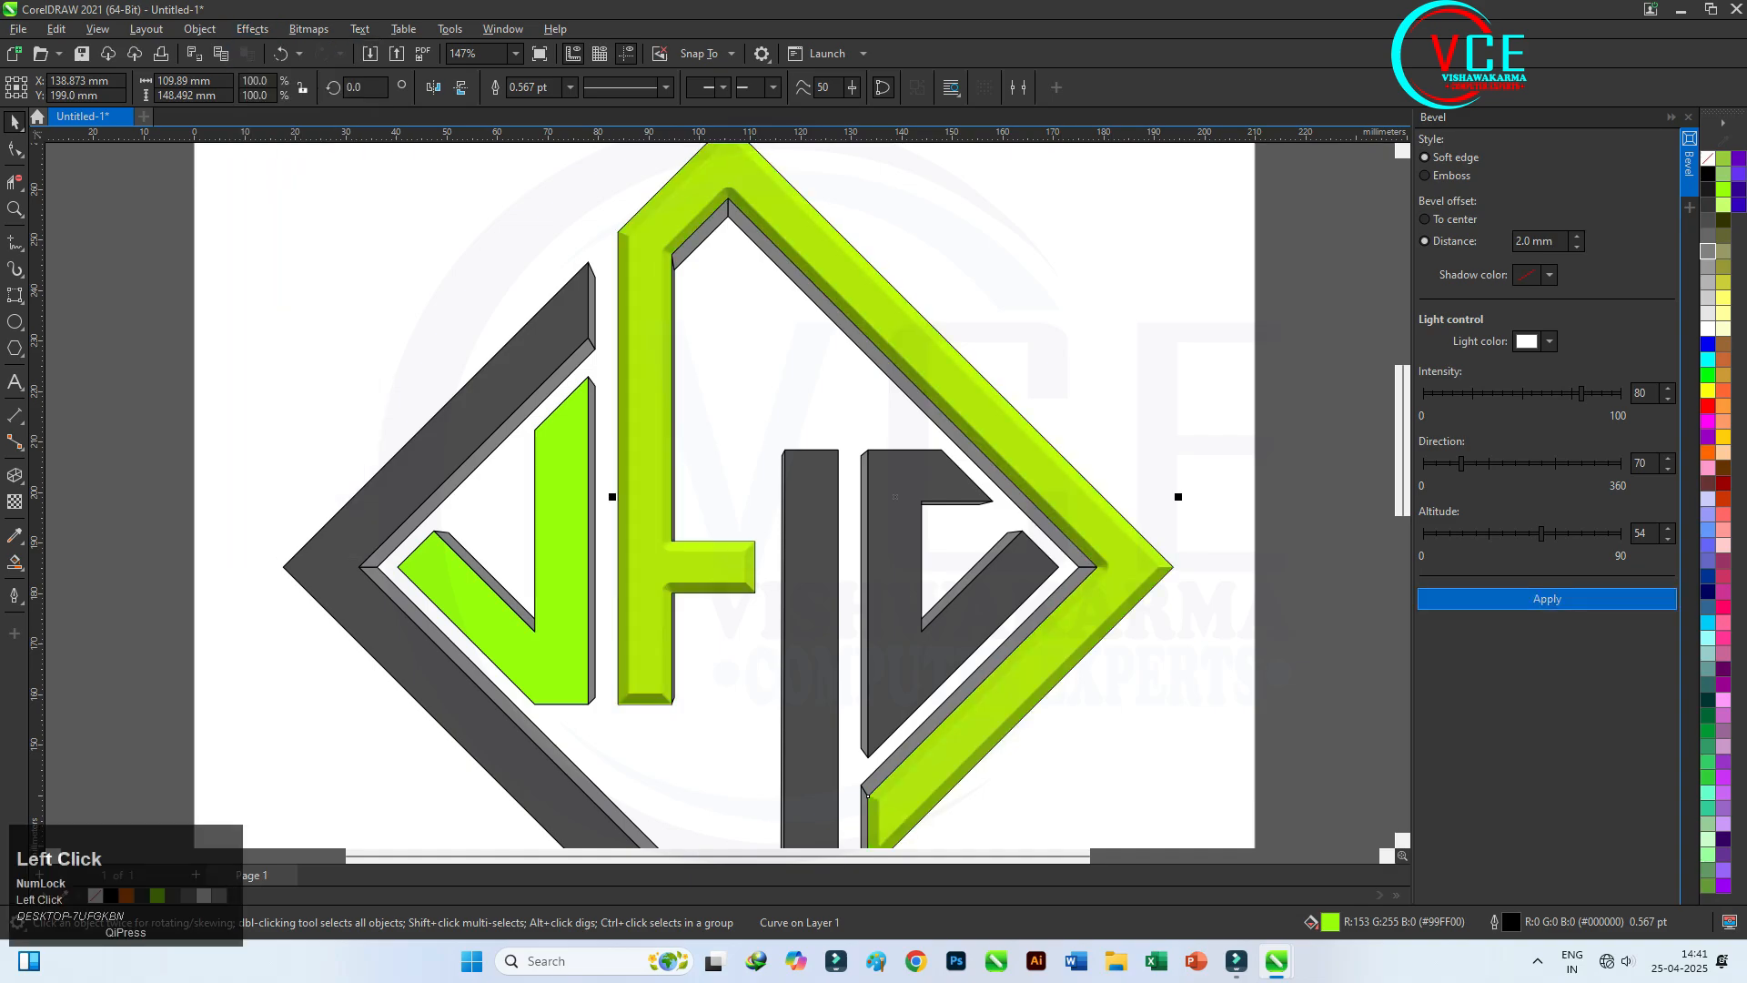
- Apply the same 2.0 mm Soft edge bevel to the small green letter, the grey frame piece and the small grey letter
{"action": "scroll", "coordinate": [880, 219], "scroll_direction": "down", "scroll_amount": 1}
{"action": "scroll", "coordinate": [811, 223], "scroll_direction": "down", "scroll_amount": 1}
{"action": "left_click", "coordinate": [534, 459]}
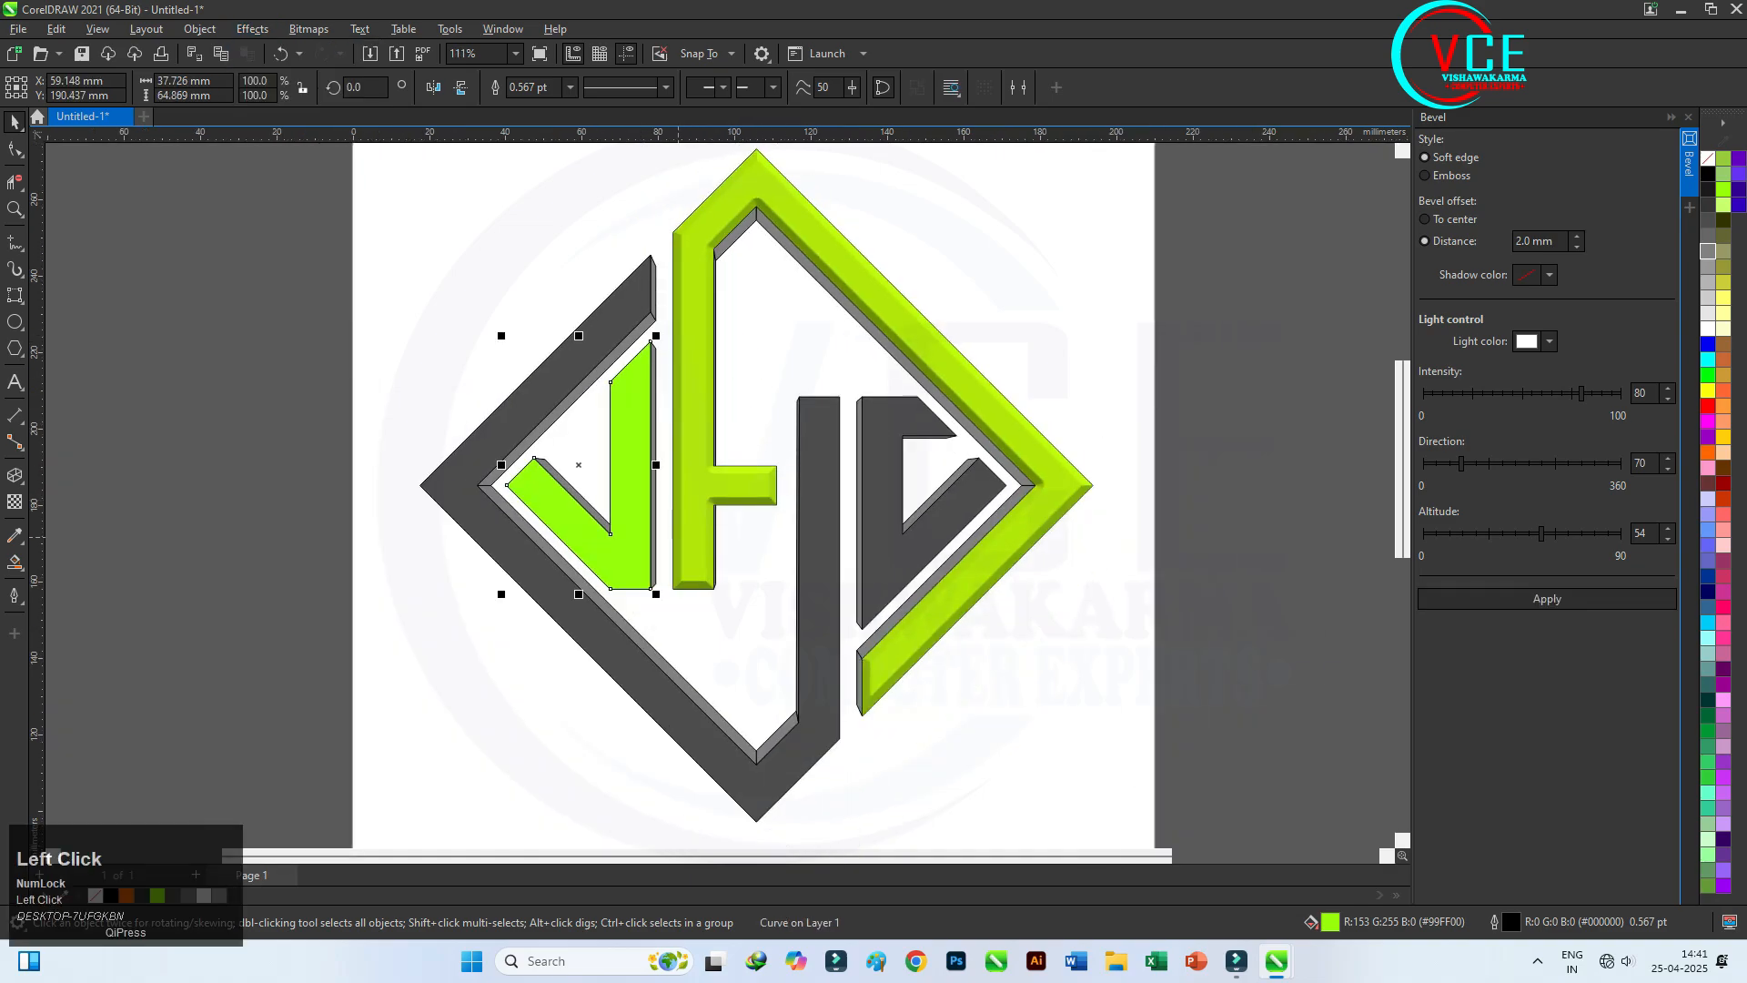
{"action": "left_click", "coordinate": [798, 721]}
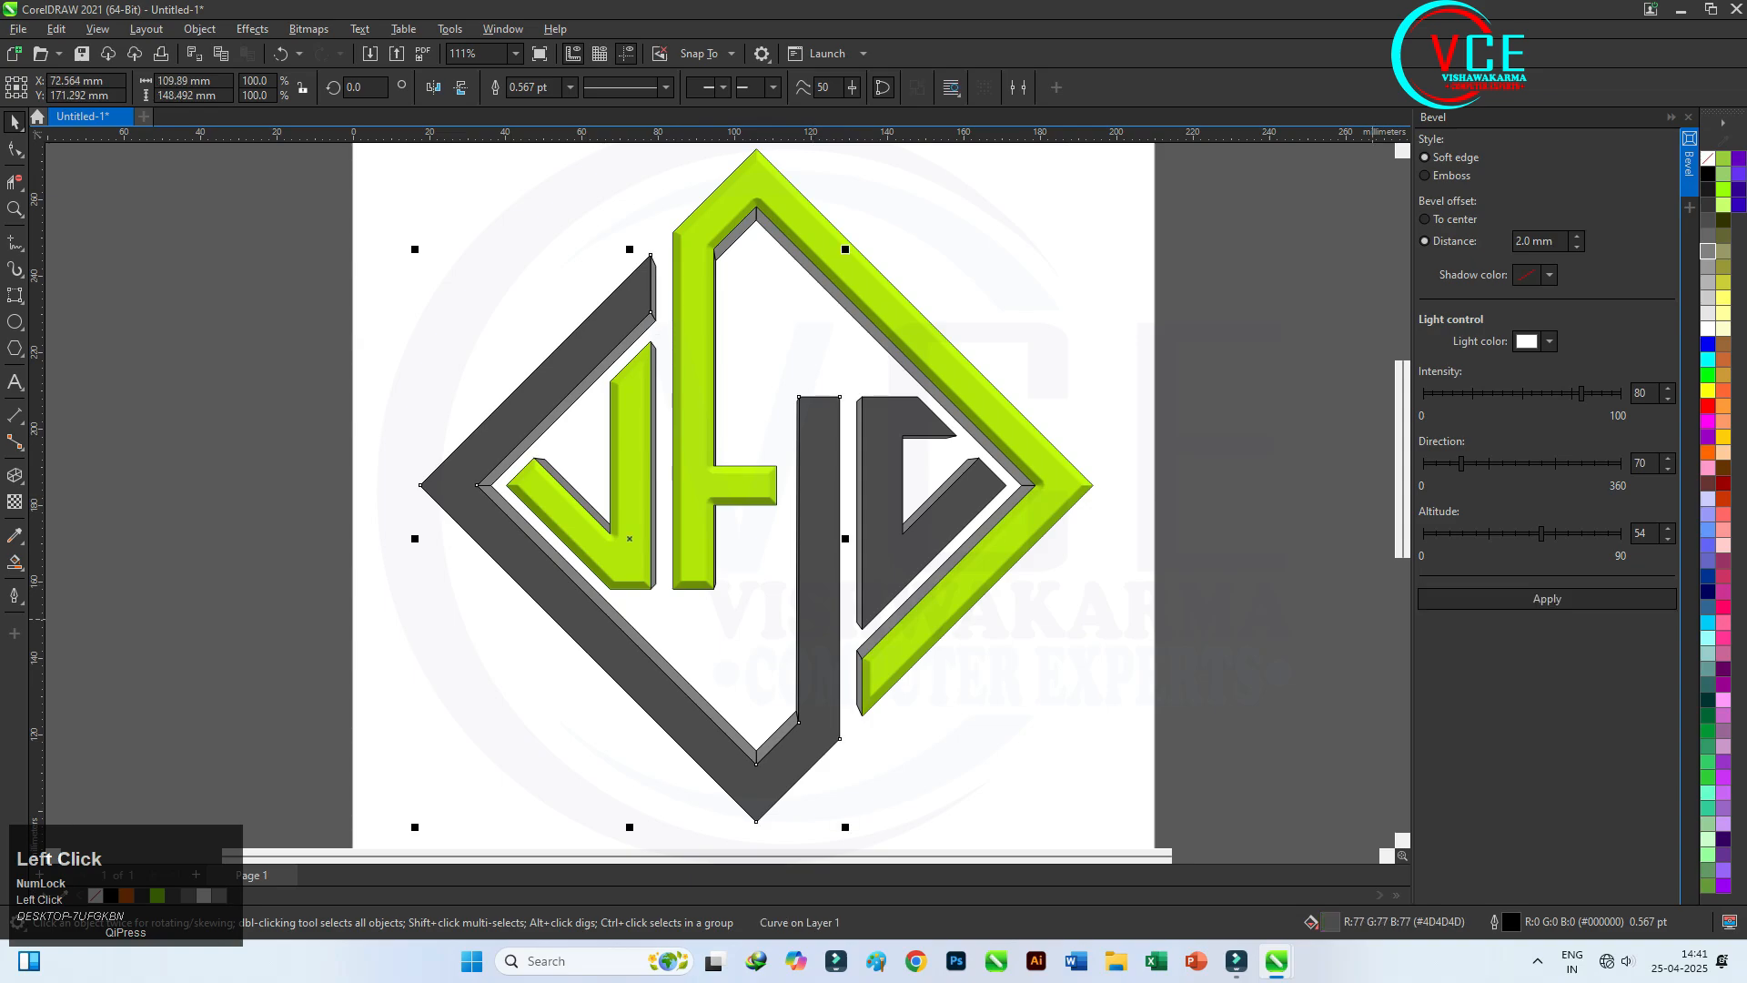
{"action": "left_click", "coordinate": [944, 512]}
{"action": "left_click", "coordinate": [1547, 598]}
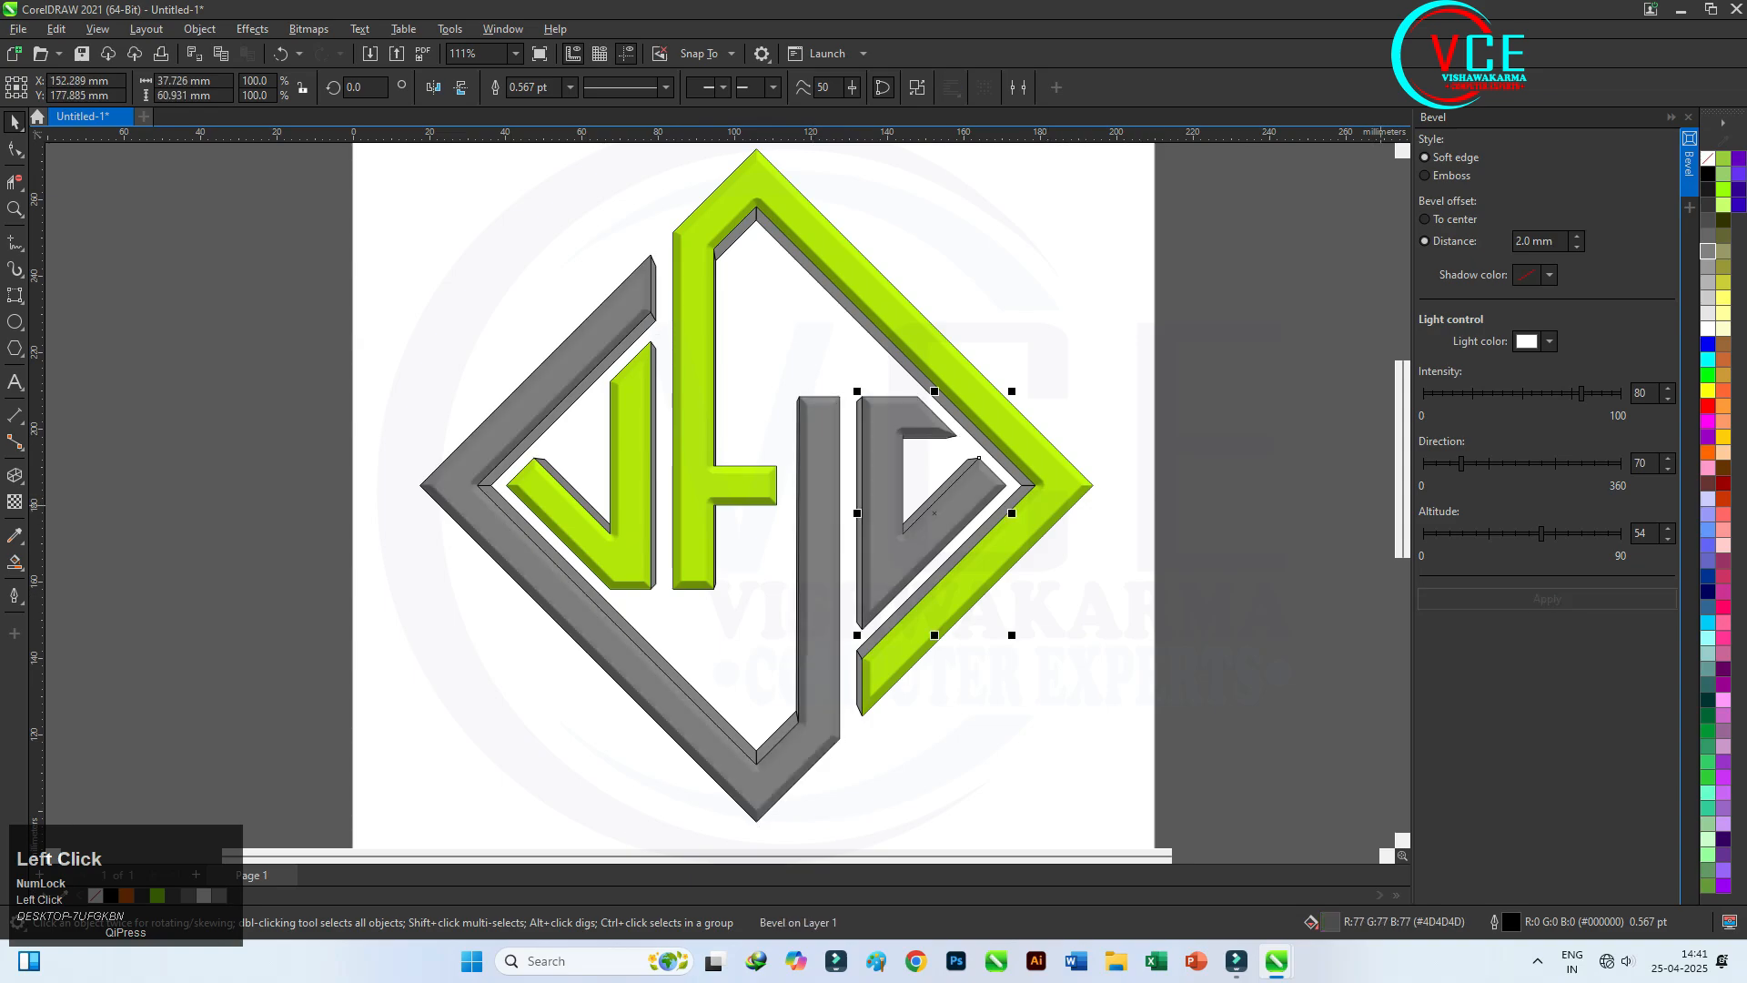
- Select all the beveled front pieces together and convert them into one 300 dpi RGB bitmap
{"action": "left_click", "coordinate": [1183, 537]}
{"action": "scroll", "coordinate": [888, 498], "scroll_direction": "up", "scroll_amount": 2}
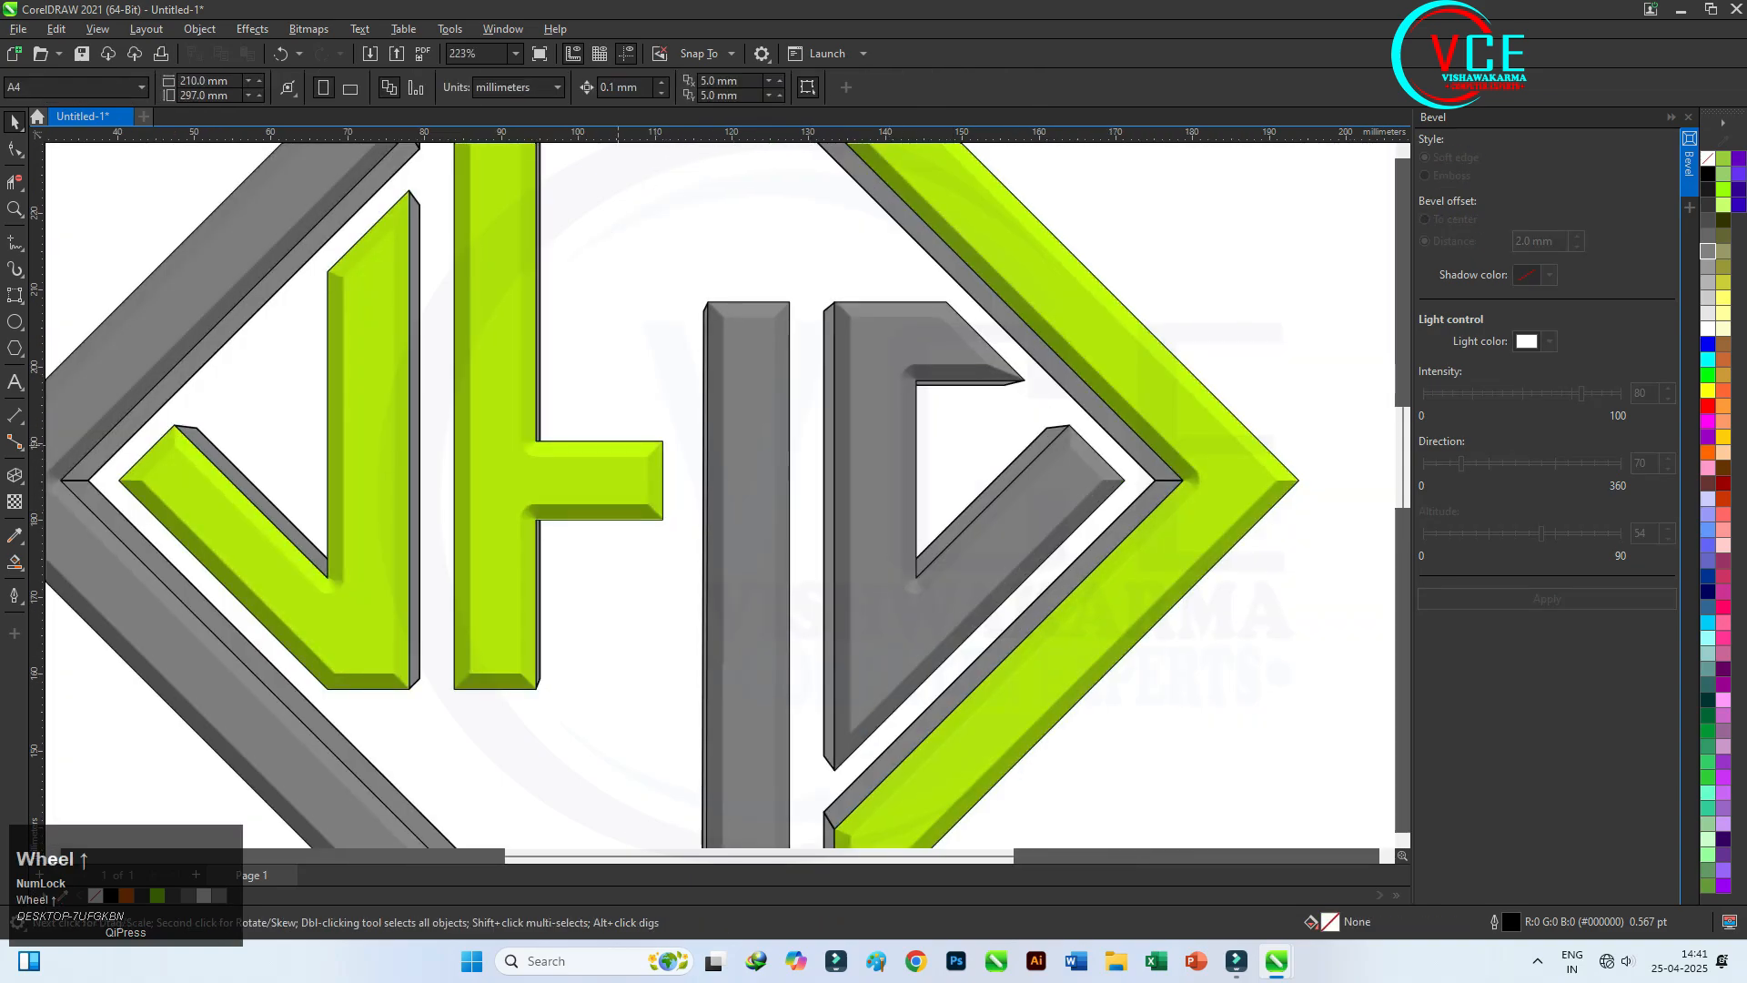
{"action": "left_click", "coordinate": [367, 587]}
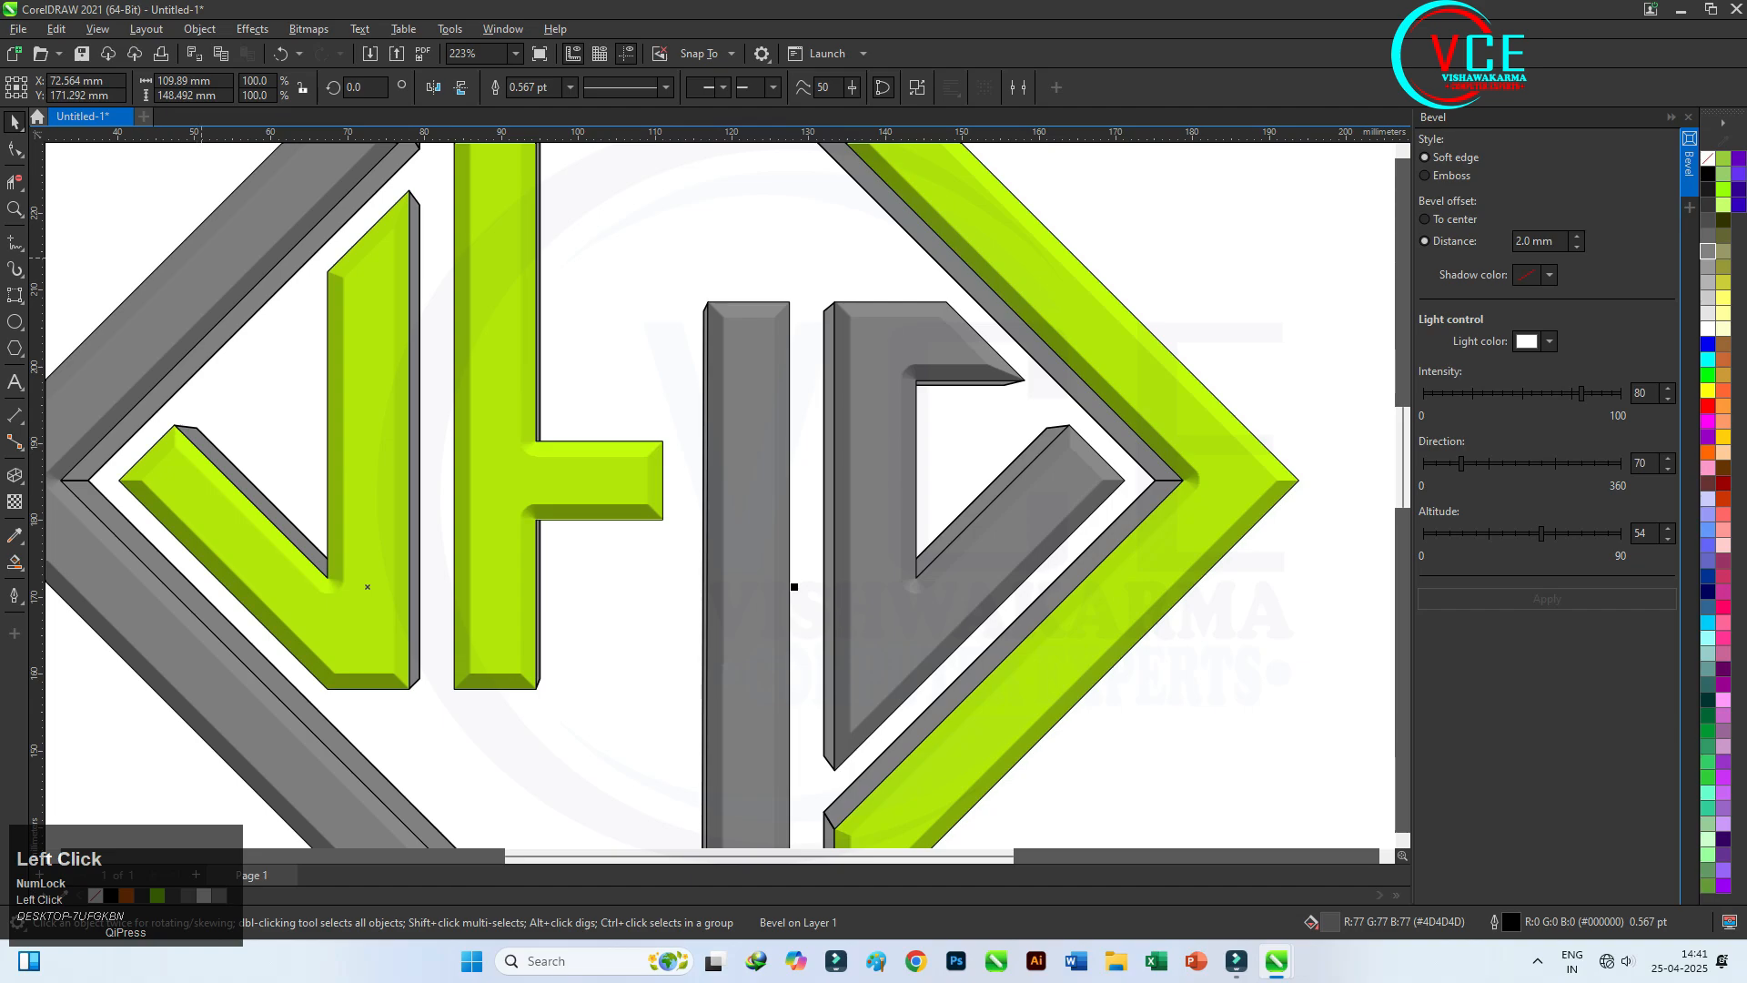
{"action": "left_click", "coordinate": [175, 425], "text": "shift"}
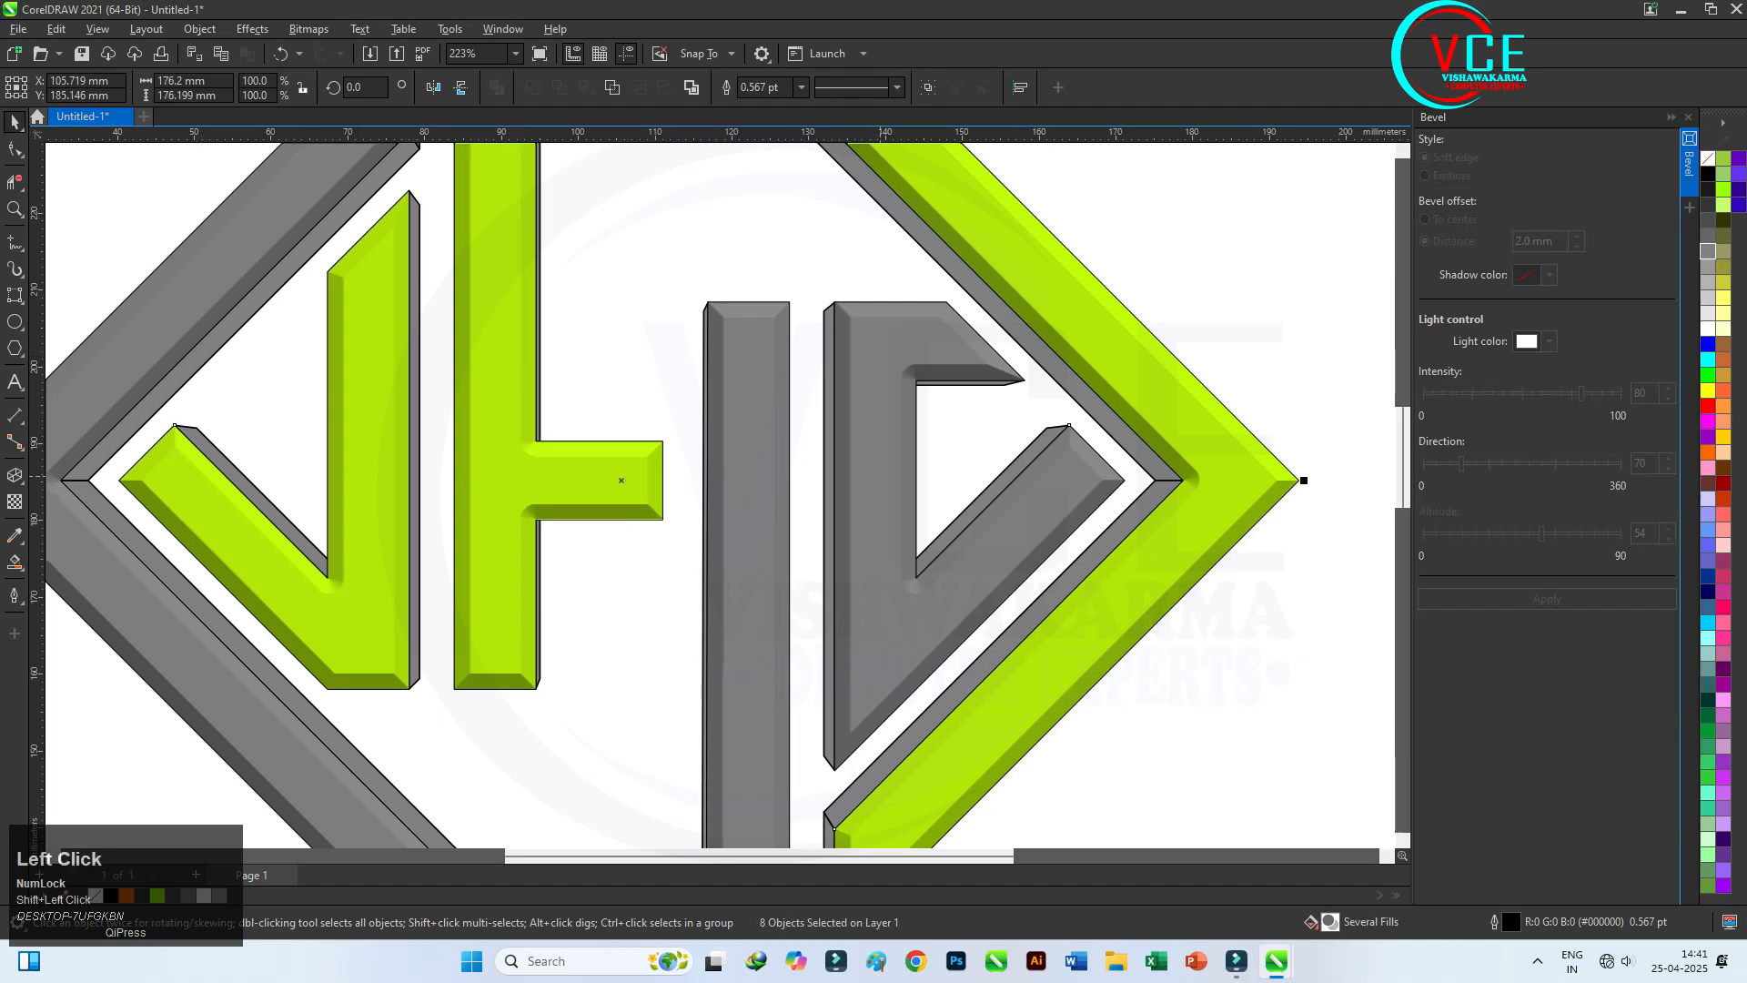
{"action": "left_click", "coordinate": [252, 29]}
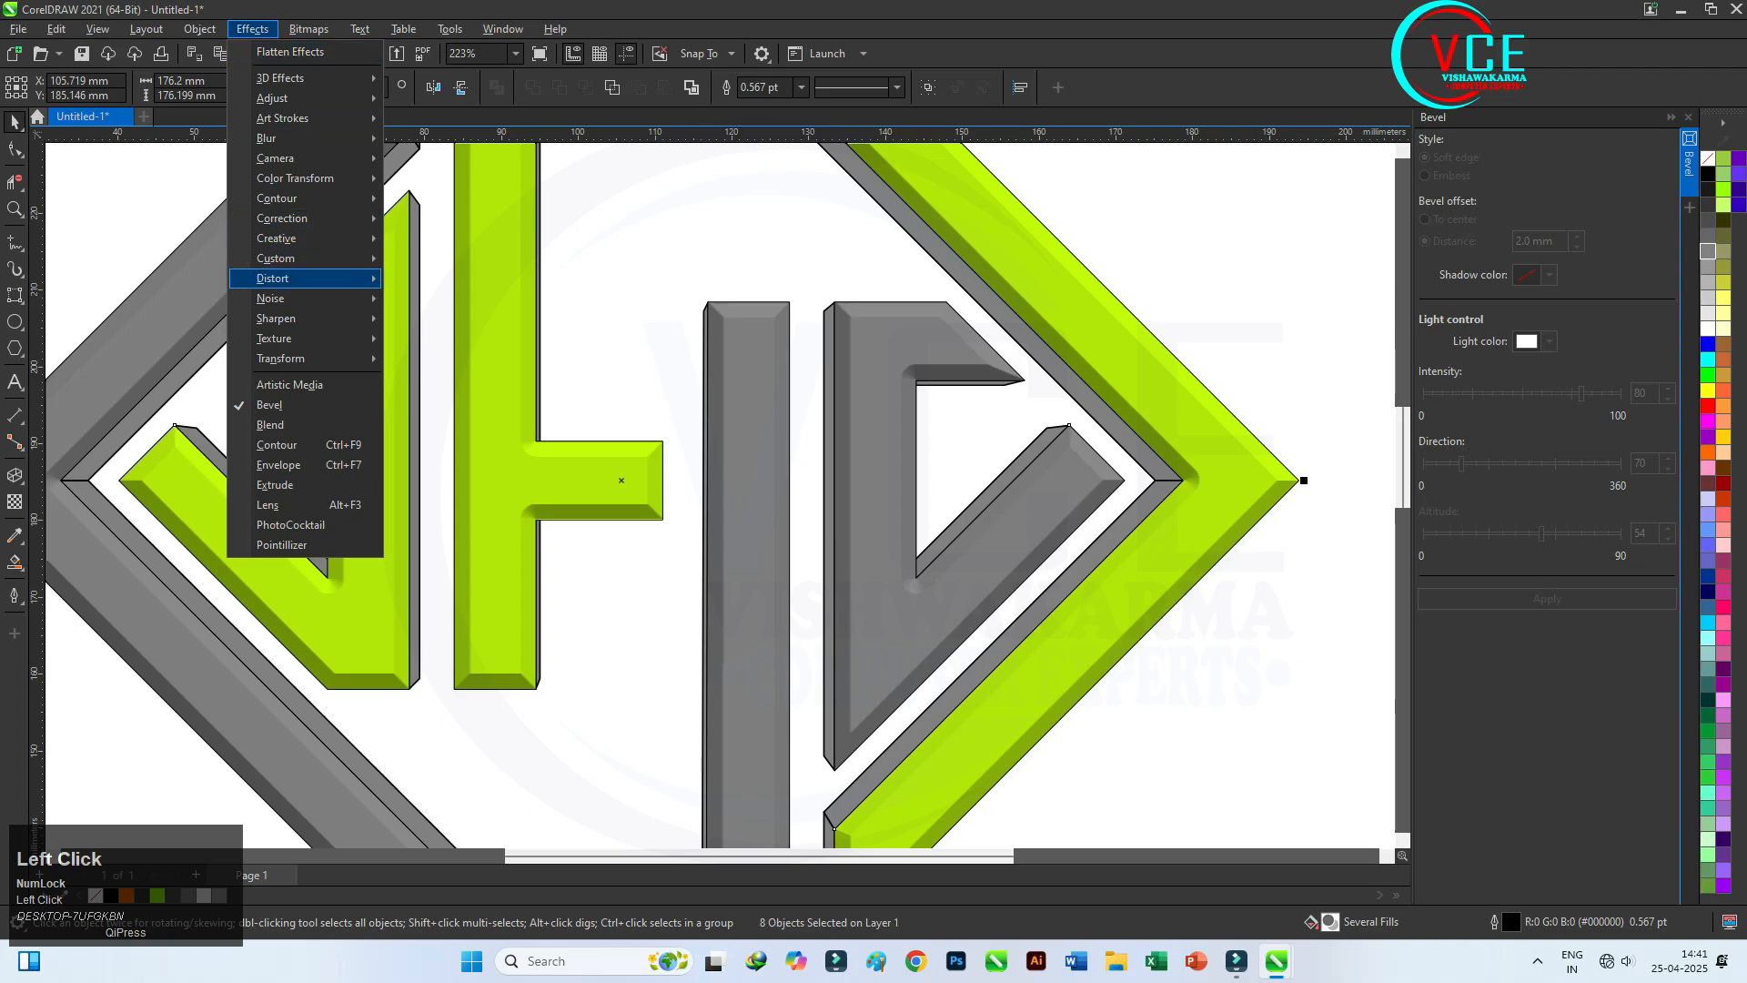
{"action": "left_click", "coordinate": [291, 52]}
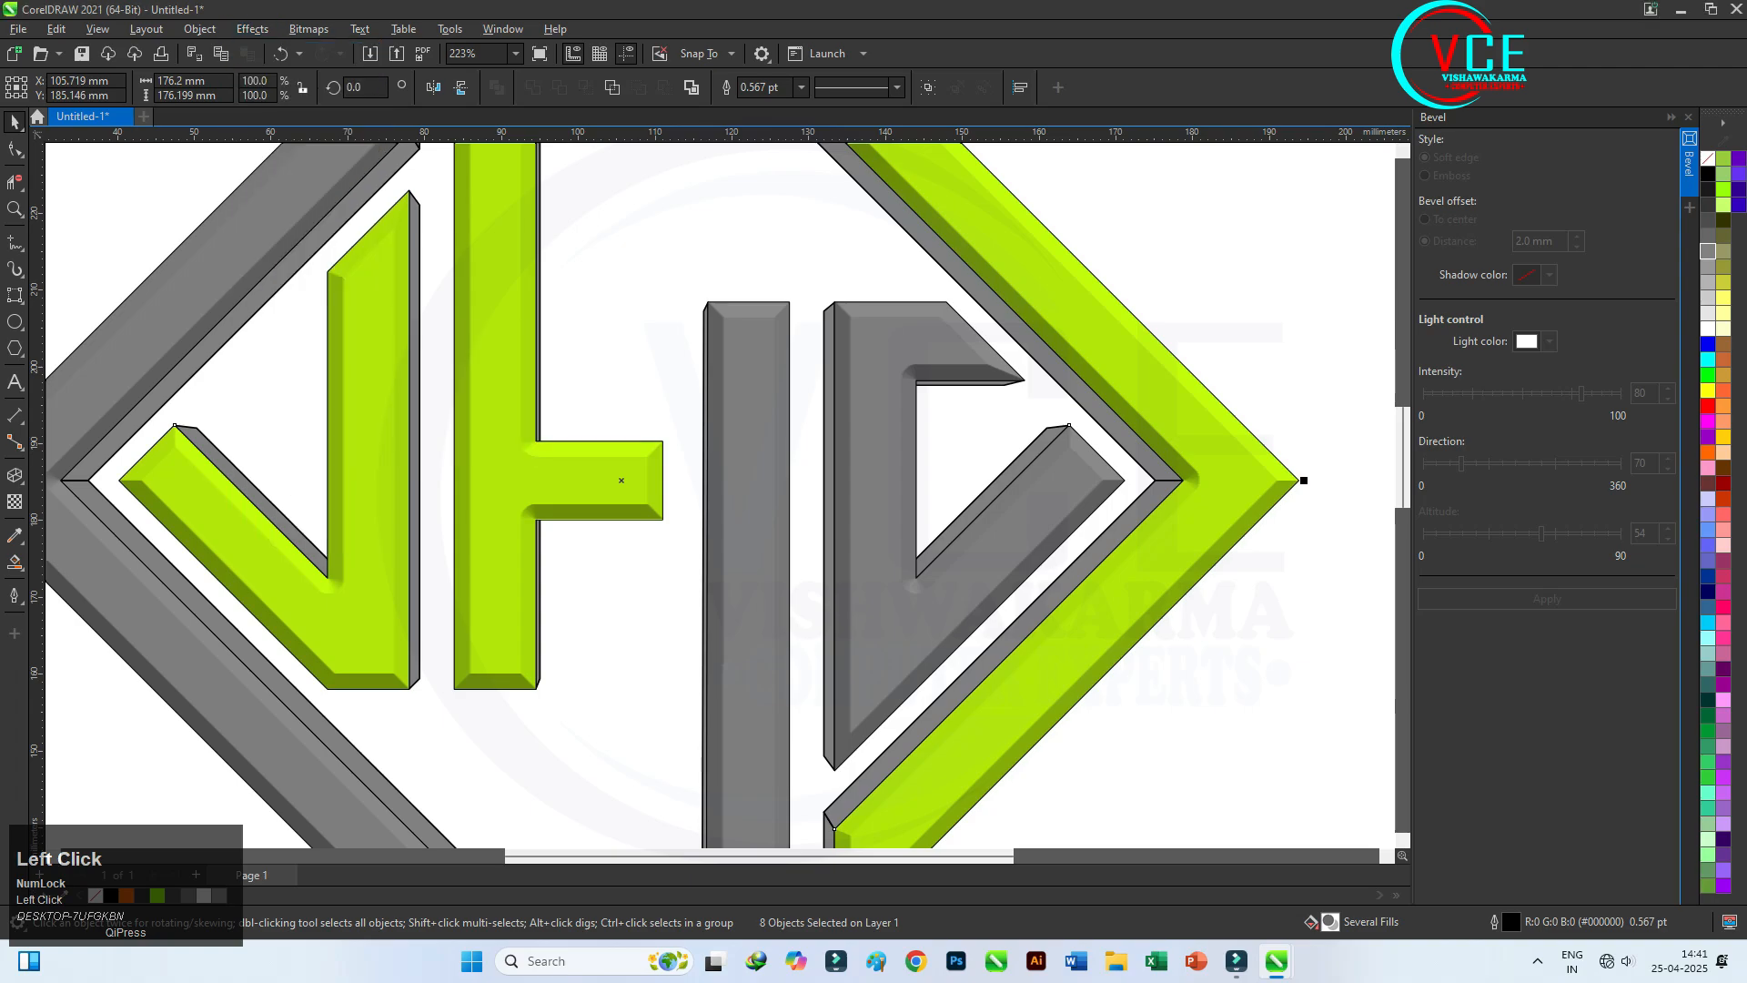
- Apply the Plastic texture effect to the bitmap with Highlight 92, Depth 54, Smoothness 73 and Light Direction 326°
{"action": "left_click", "coordinate": [252, 29]}
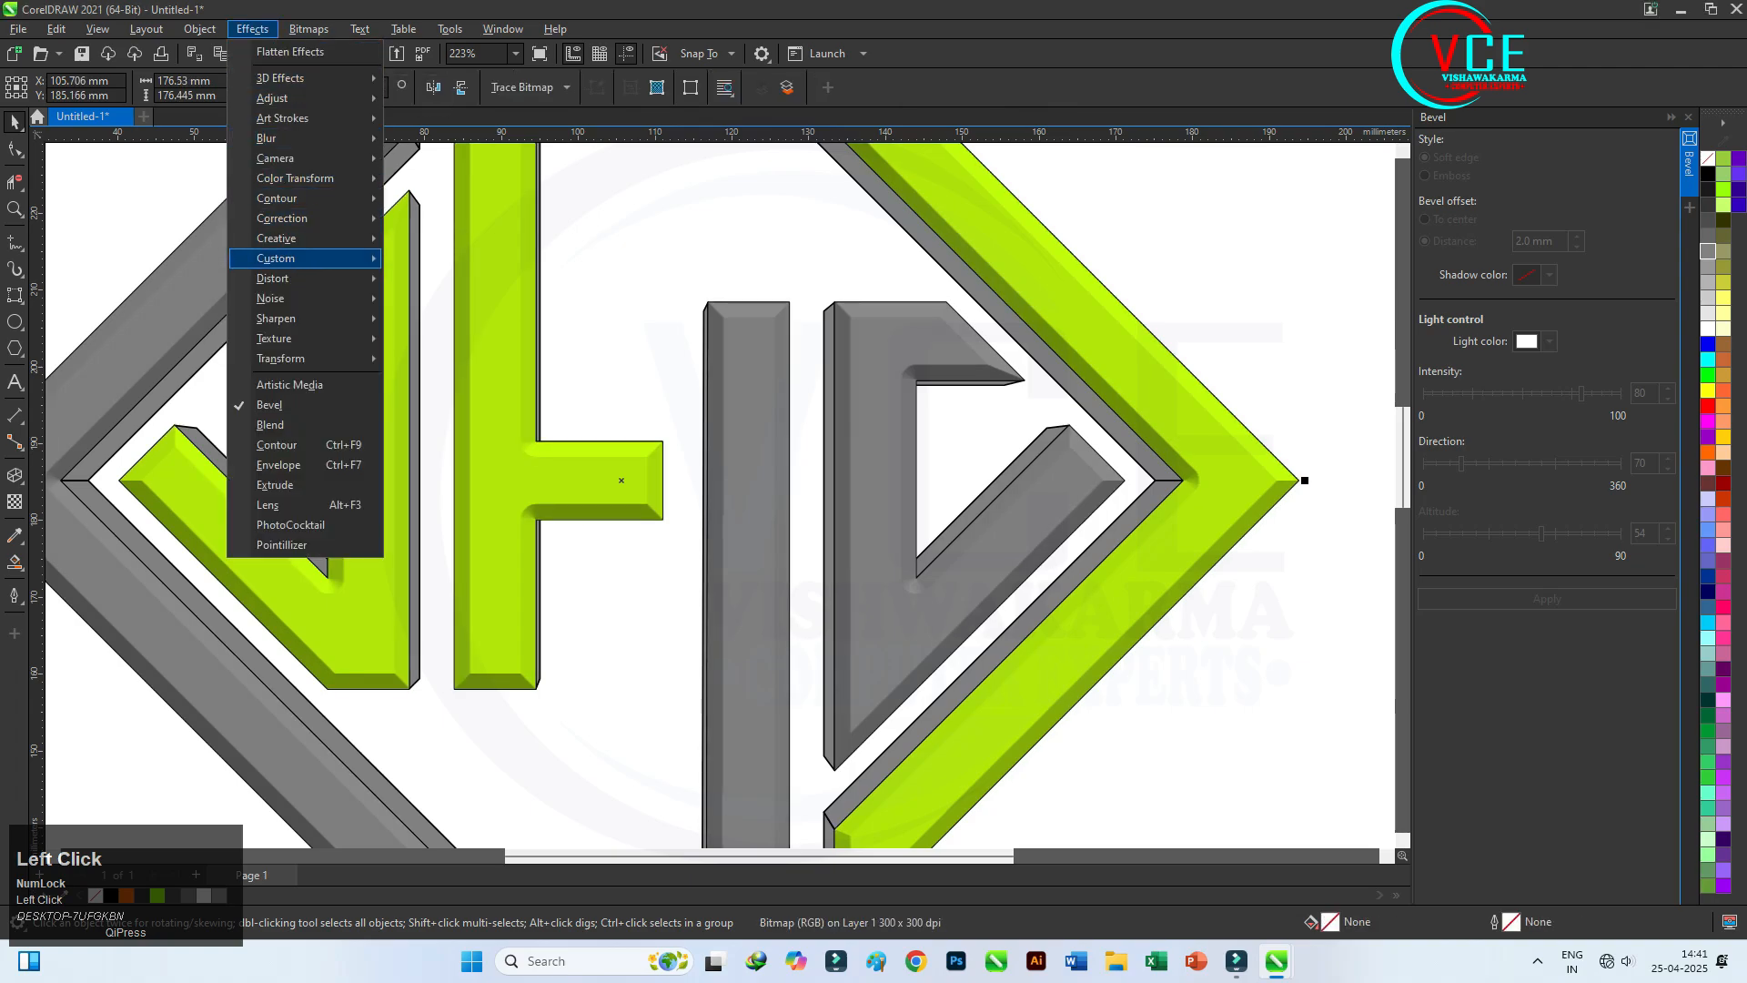
{"action": "mouse_move", "coordinate": [300, 338]}
{"action": "left_click", "coordinate": [428, 402]}
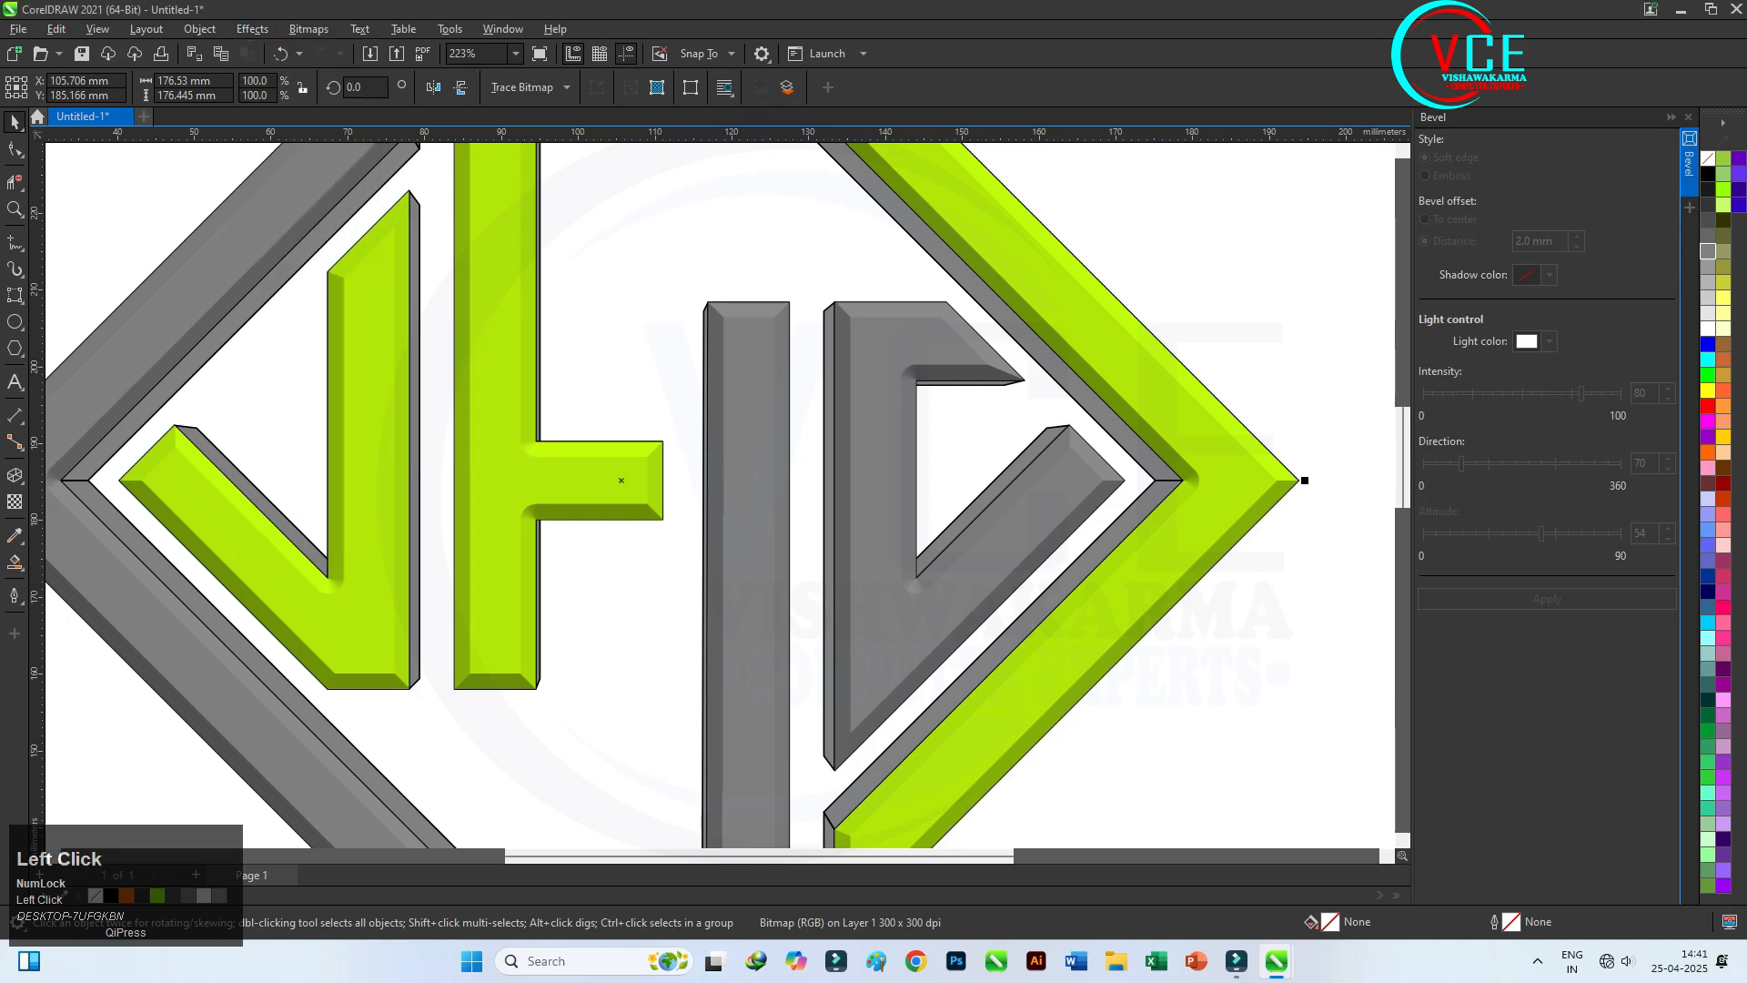
{"action": "left_click_drag", "start_coordinate": [891, 353], "coordinate": [1123, 244]}
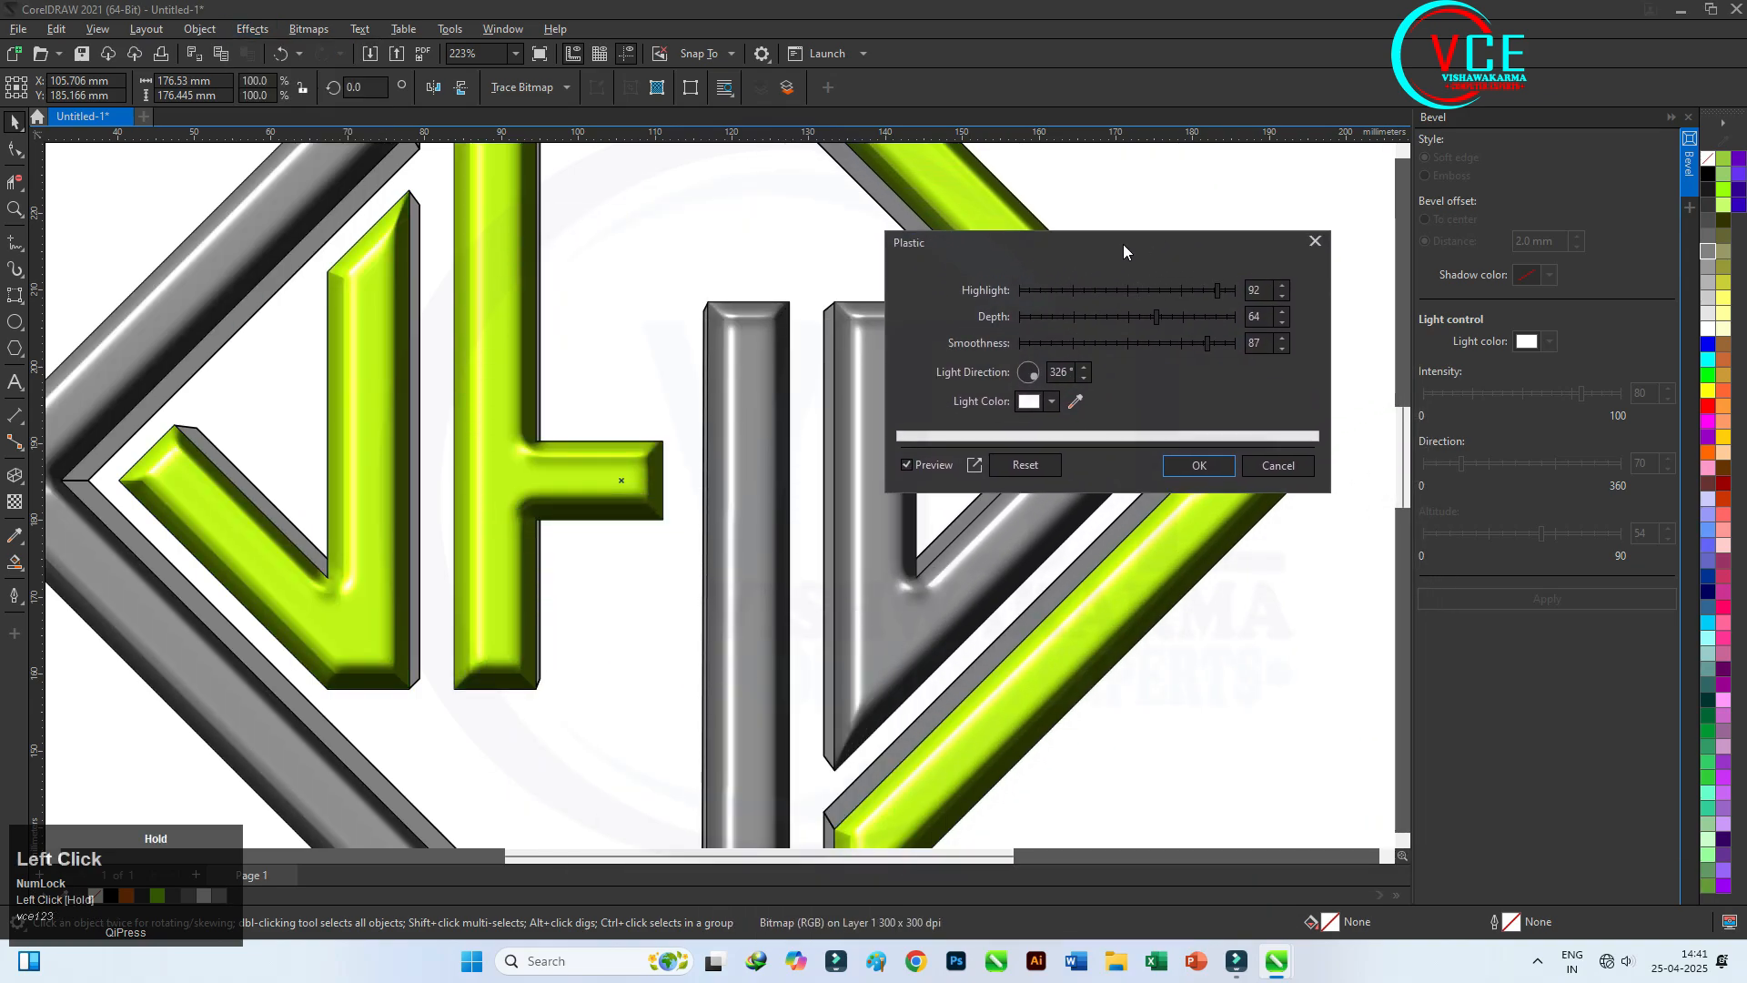
{"action": "left_click_drag", "start_coordinate": [1157, 317], "coordinate": [1085, 316]}
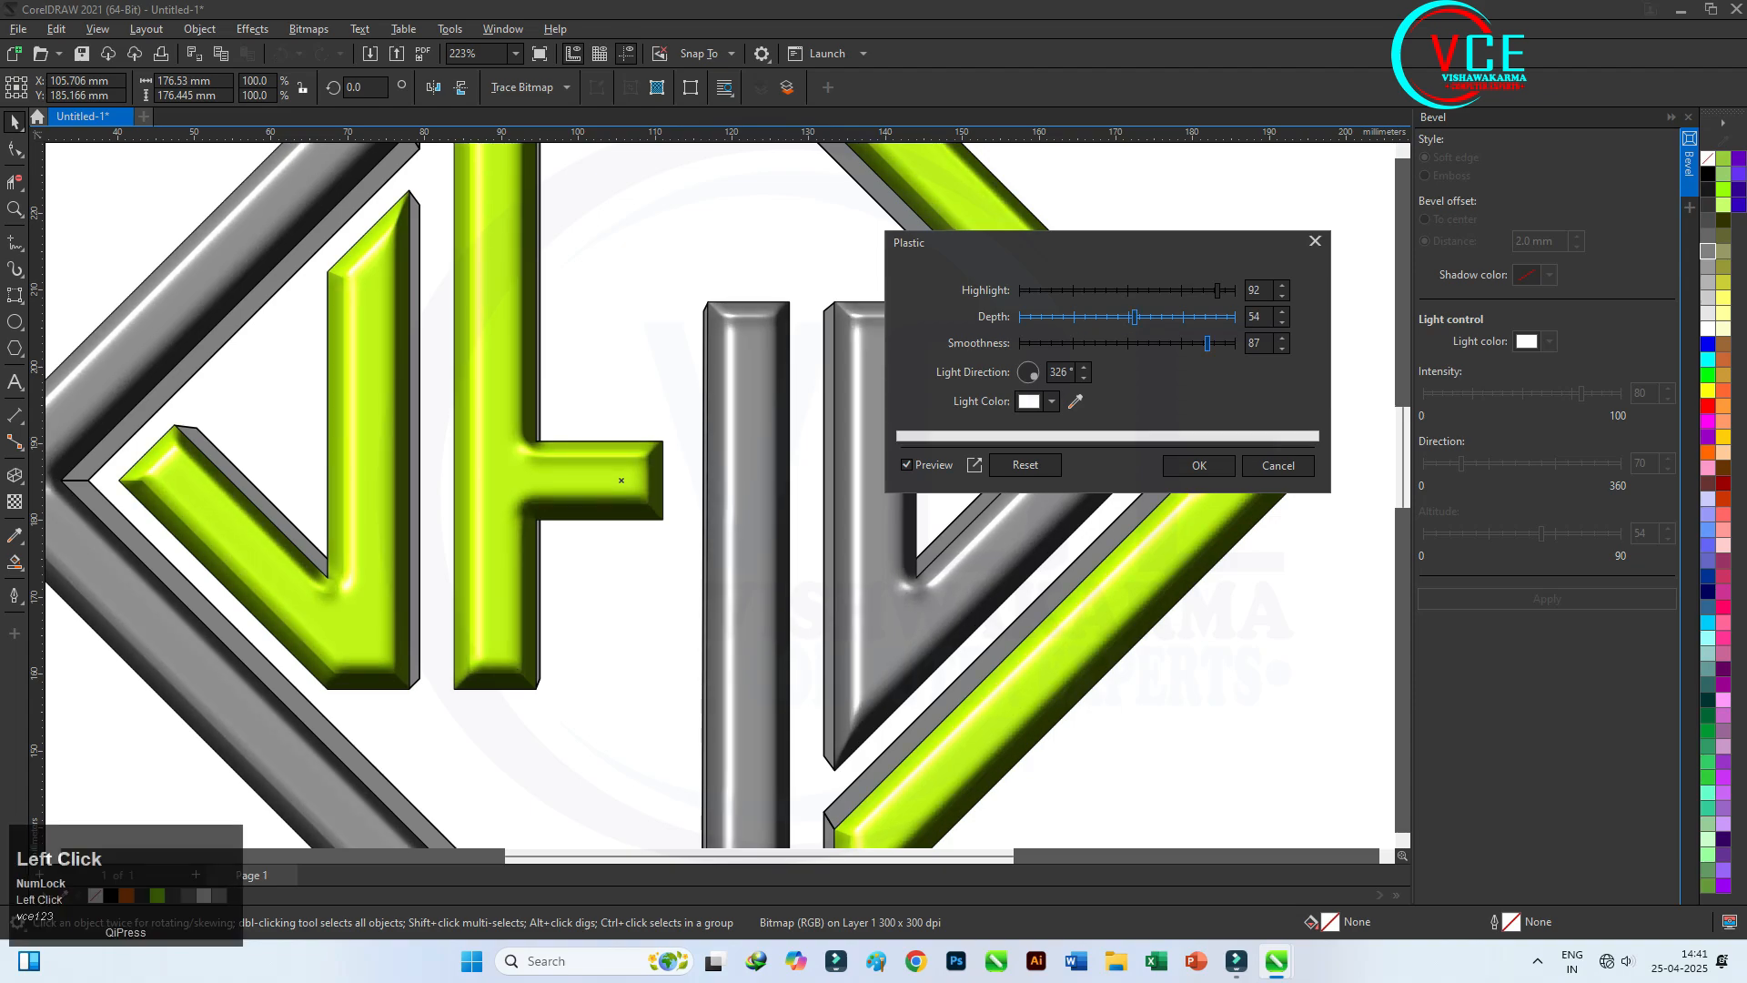
{"action": "left_click_drag", "start_coordinate": [1208, 343], "coordinate": [1138, 343]}
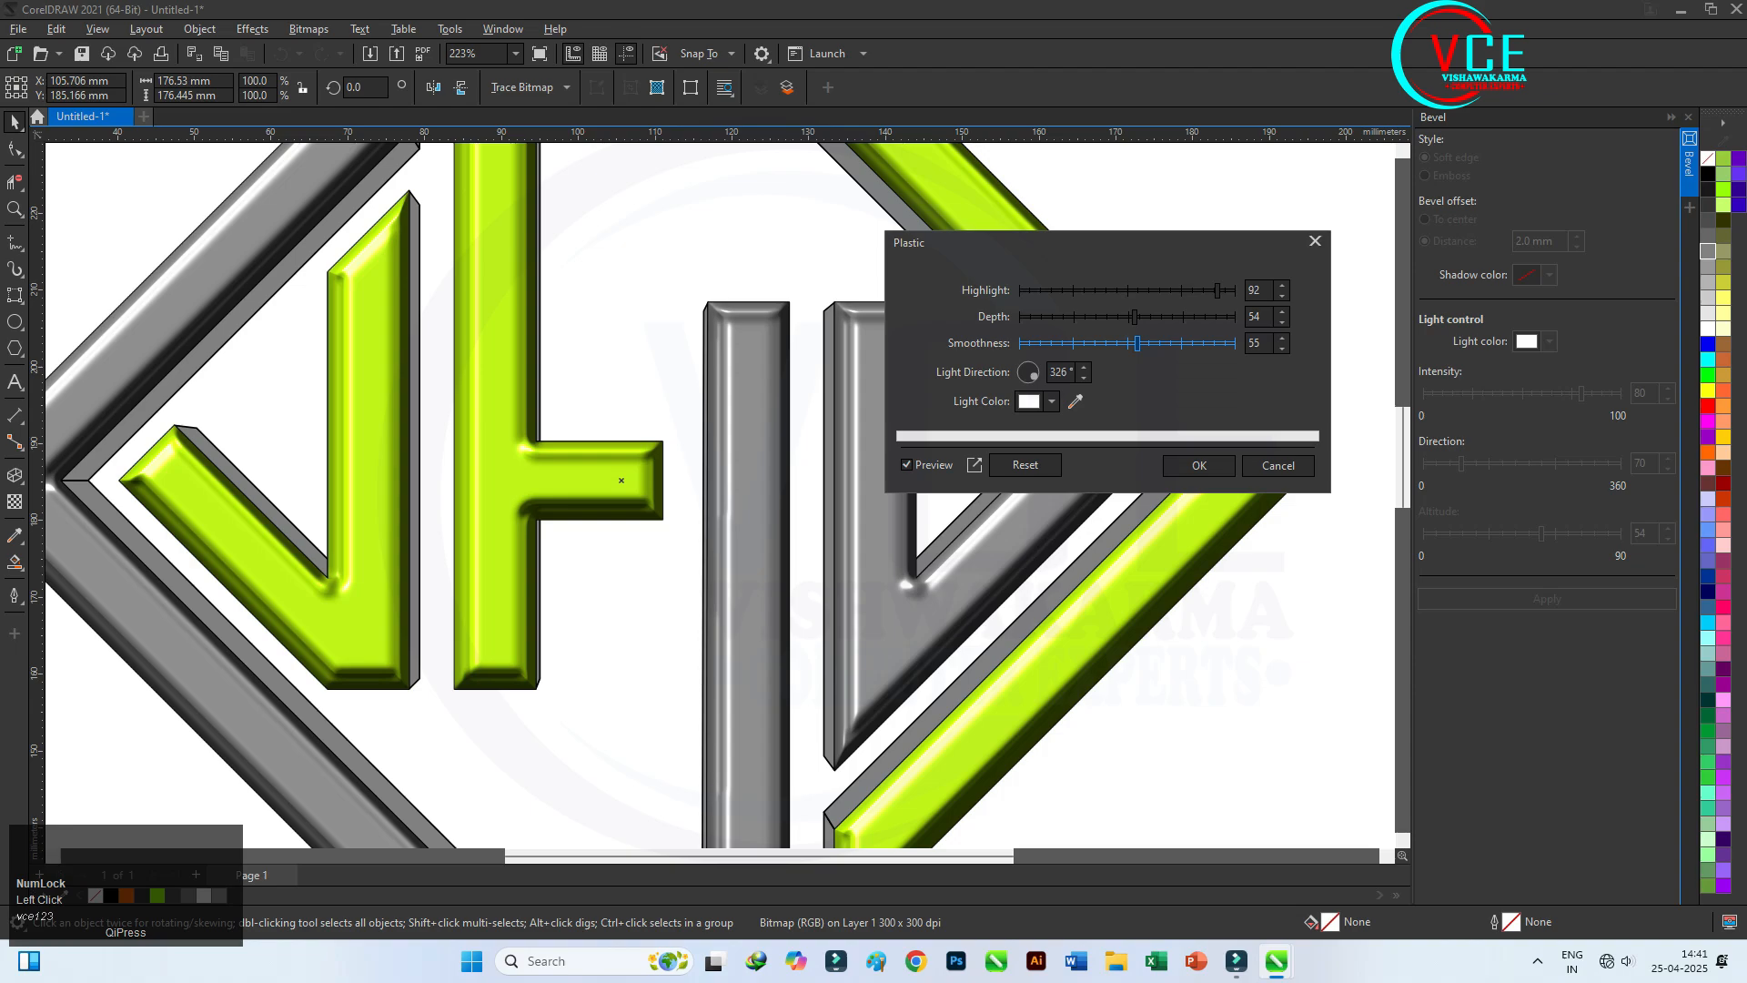
{"action": "left_click", "coordinate": [1178, 343]}
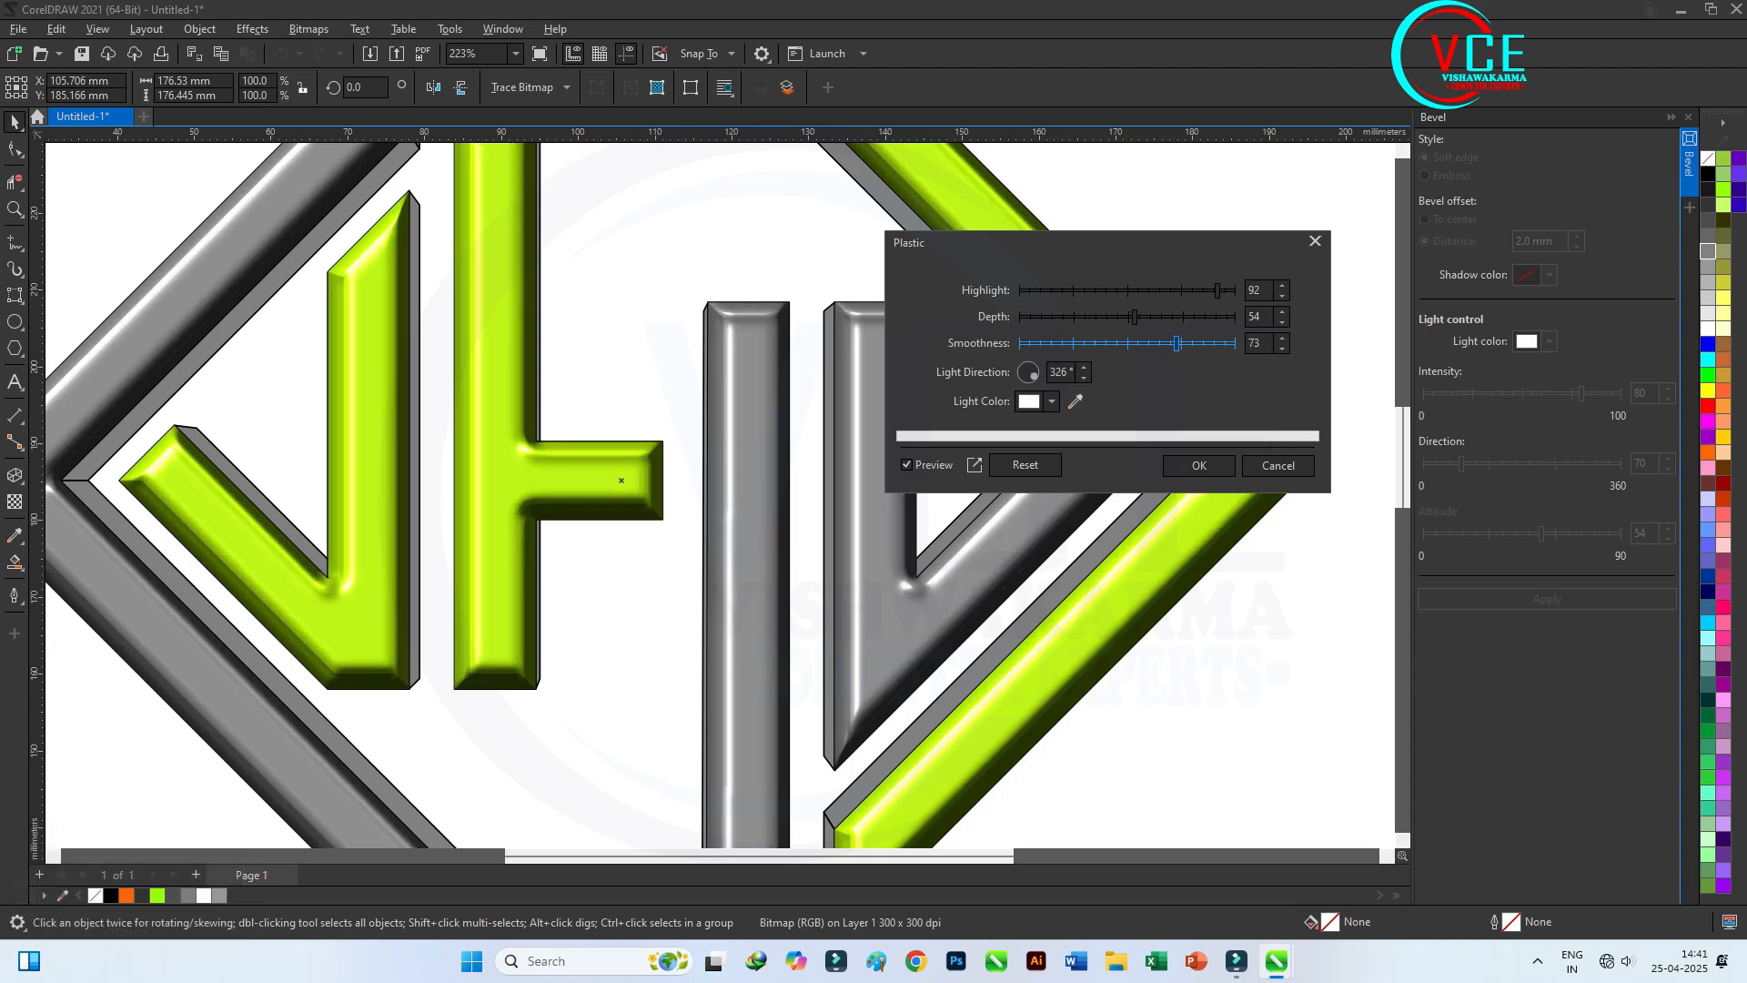
{"action": "left_click", "coordinate": [1200, 465]}
{"action": "scroll", "coordinate": [806, 472], "scroll_direction": "down", "scroll_amount": 4}
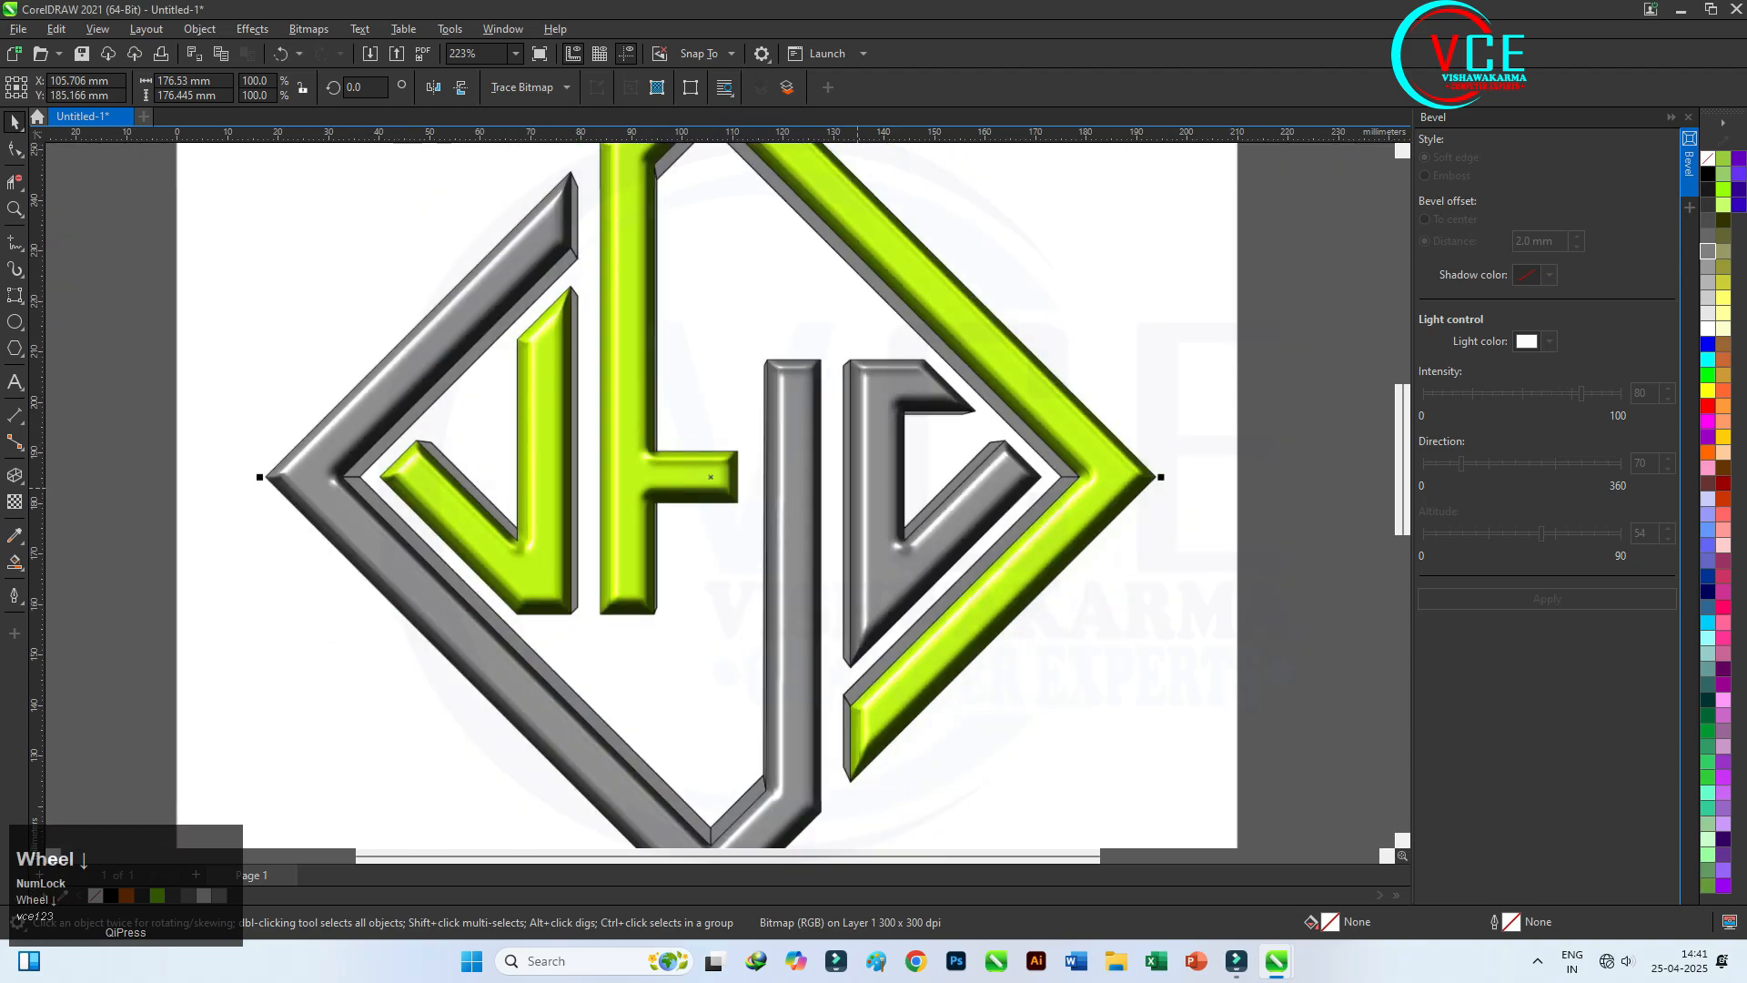
{"action": "left_click", "coordinate": [497, 358]}
{"action": "scroll", "coordinate": [497, 358], "scroll_direction": "down", "scroll_amount": 1}
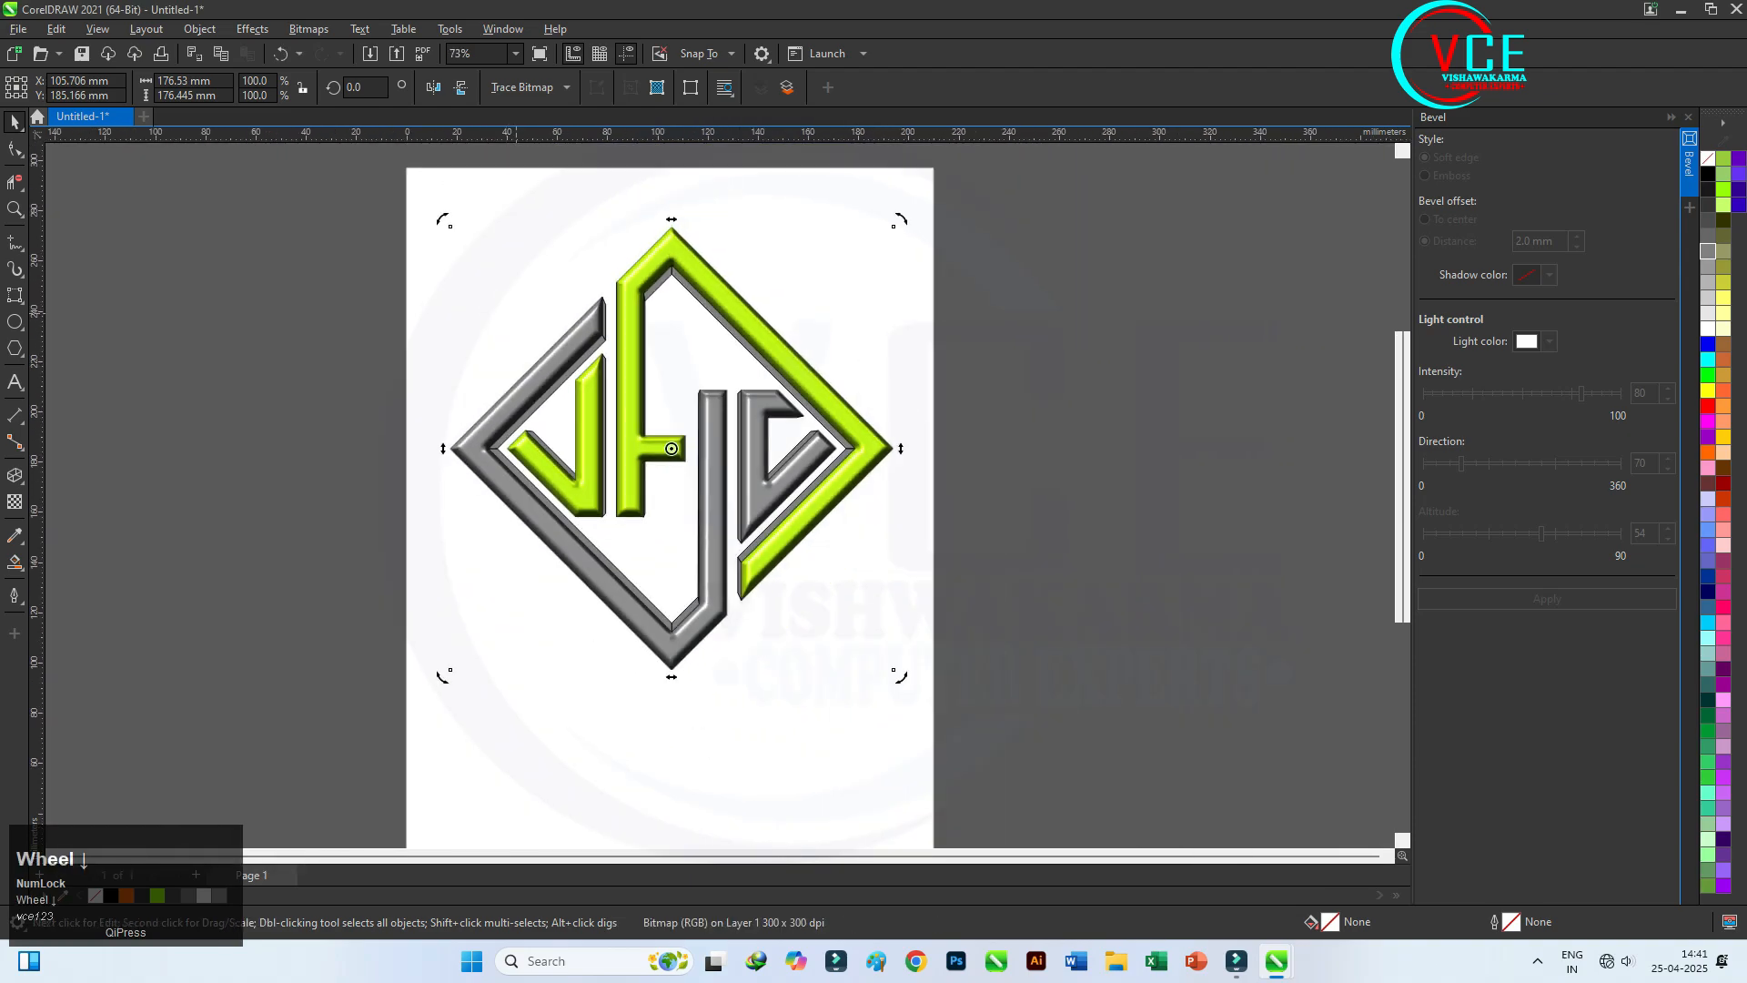
{"action": "left_click", "coordinate": [424, 186]}
{"action": "left_click_drag", "start_coordinate": [527, 429], "coordinate": [975, 721]}
{"action": "scroll", "coordinate": [420, 191], "scroll_direction": "up", "scroll_amount": 1}
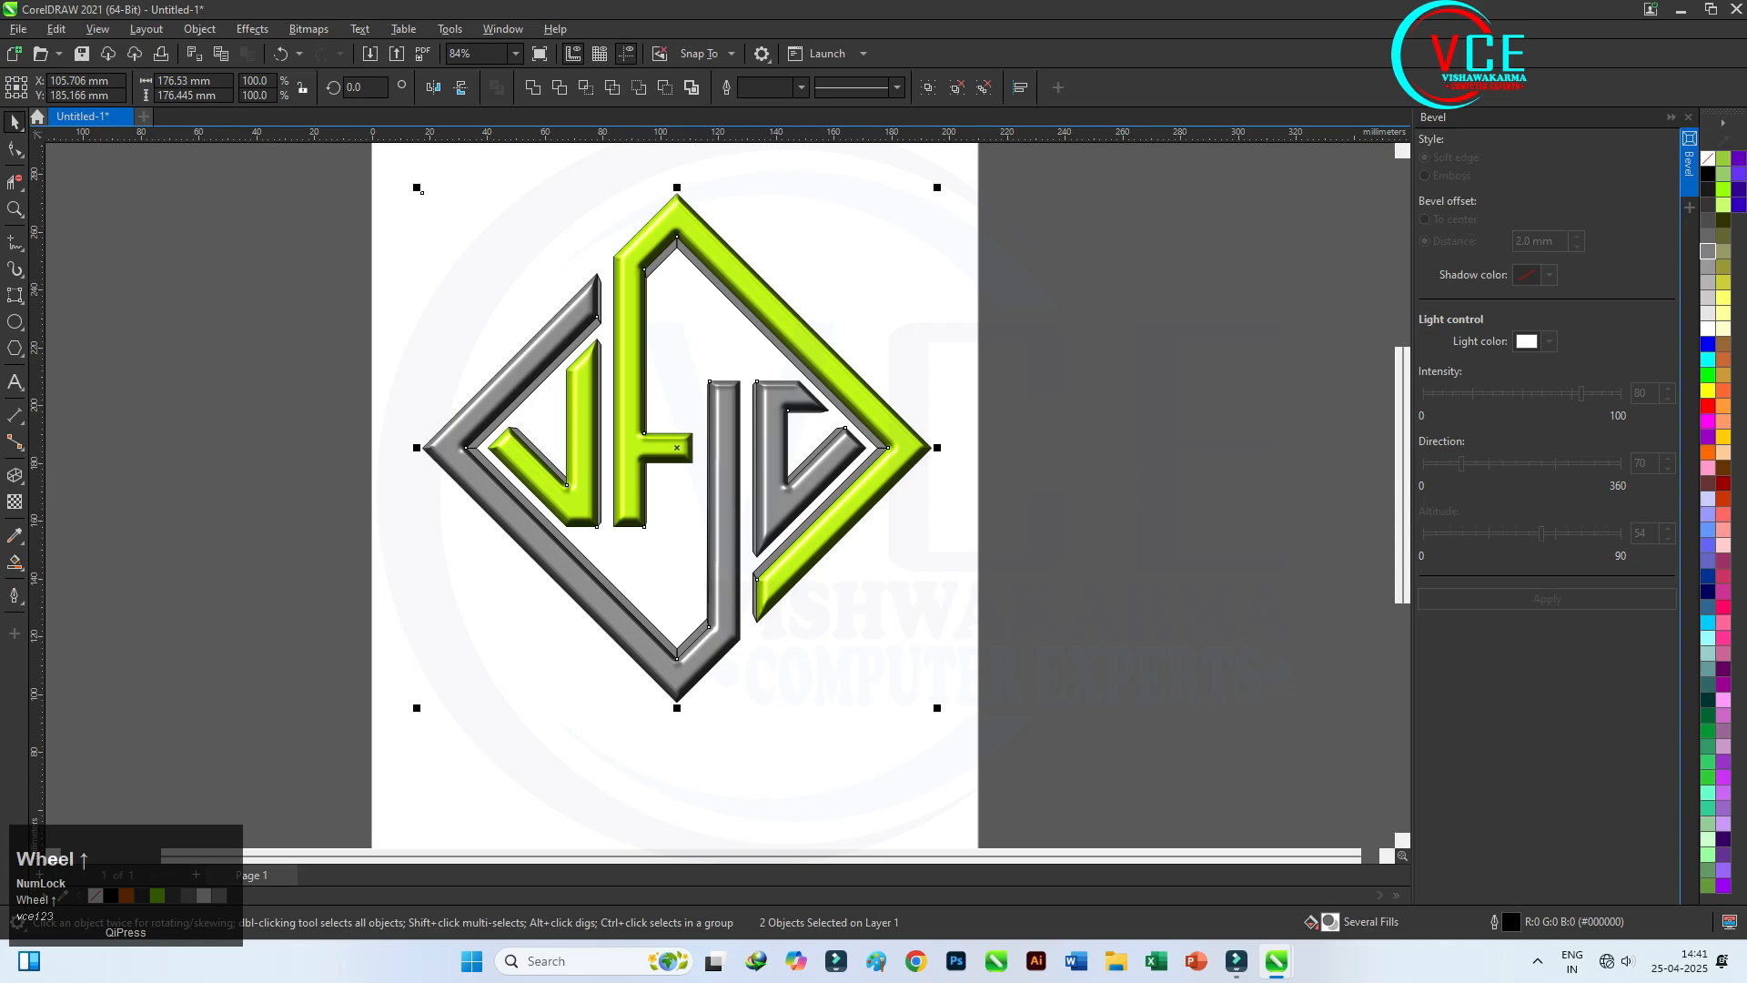
- Draw a background rectangle about 272 mm by 197 mm over the logo and fill it with pale yellow (#FFFF99)
{"action": "left_click", "coordinate": [15, 295]}
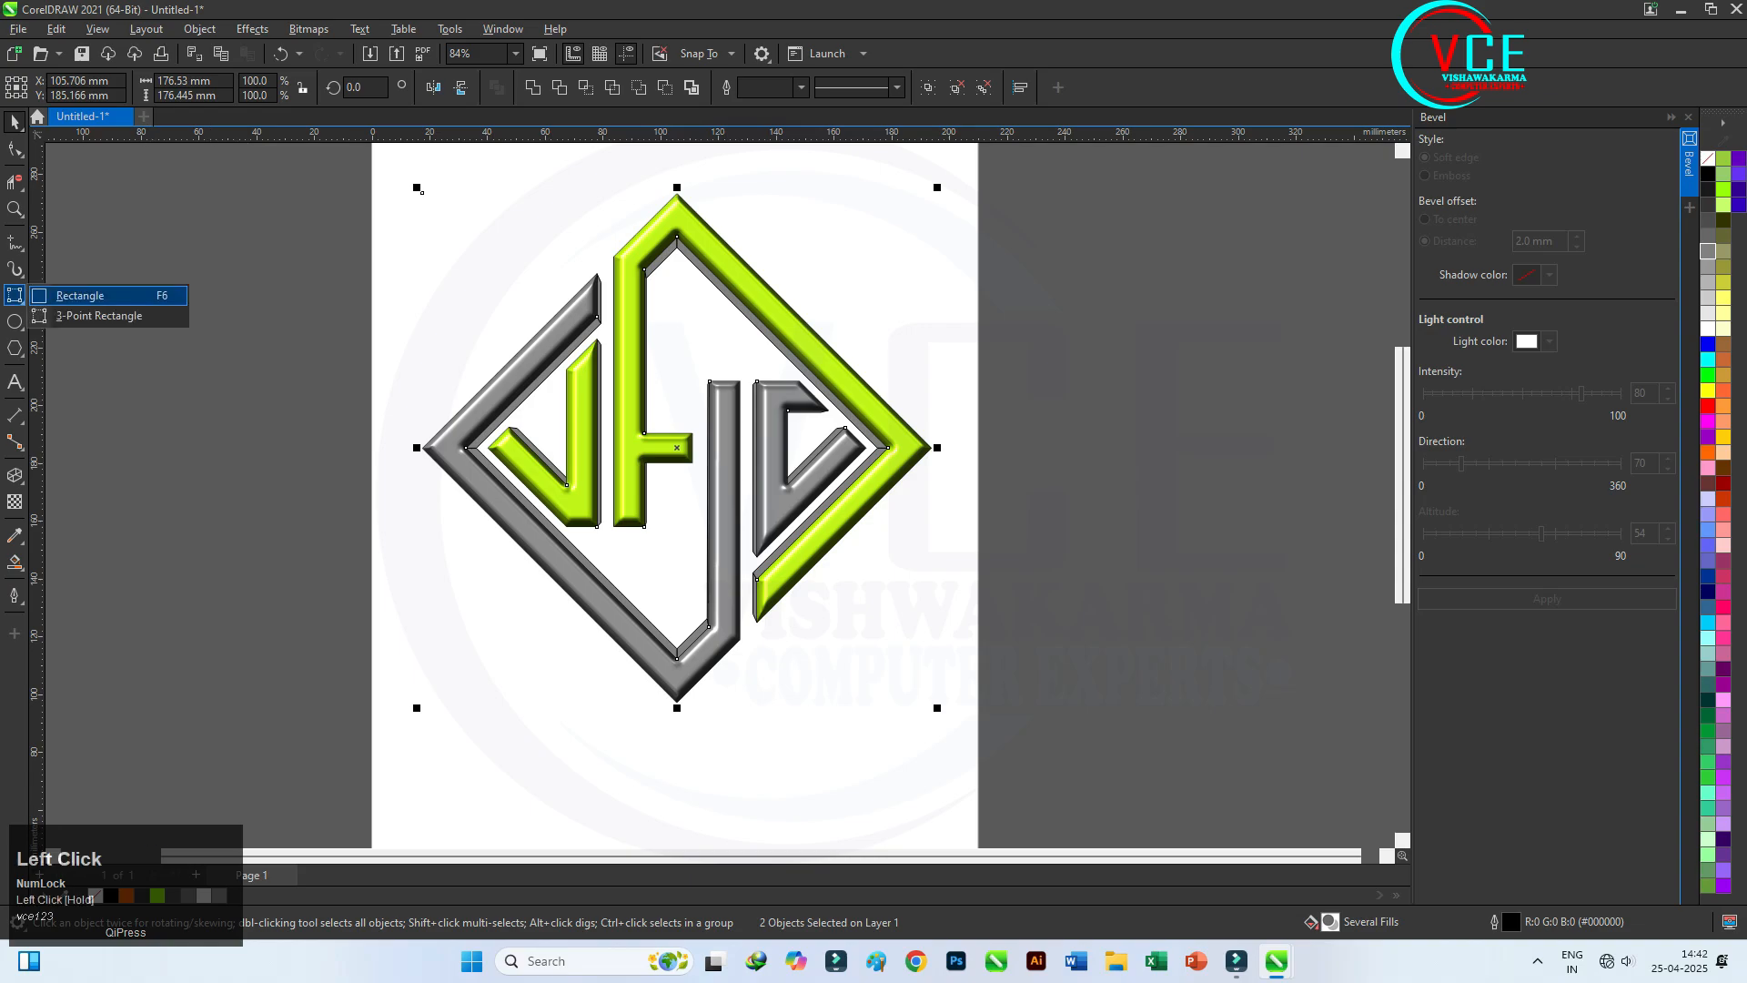
{"action": "left_click", "coordinate": [80, 295]}
{"action": "left_click_drag", "start_coordinate": [289, 162], "coordinate": [1074, 731]}
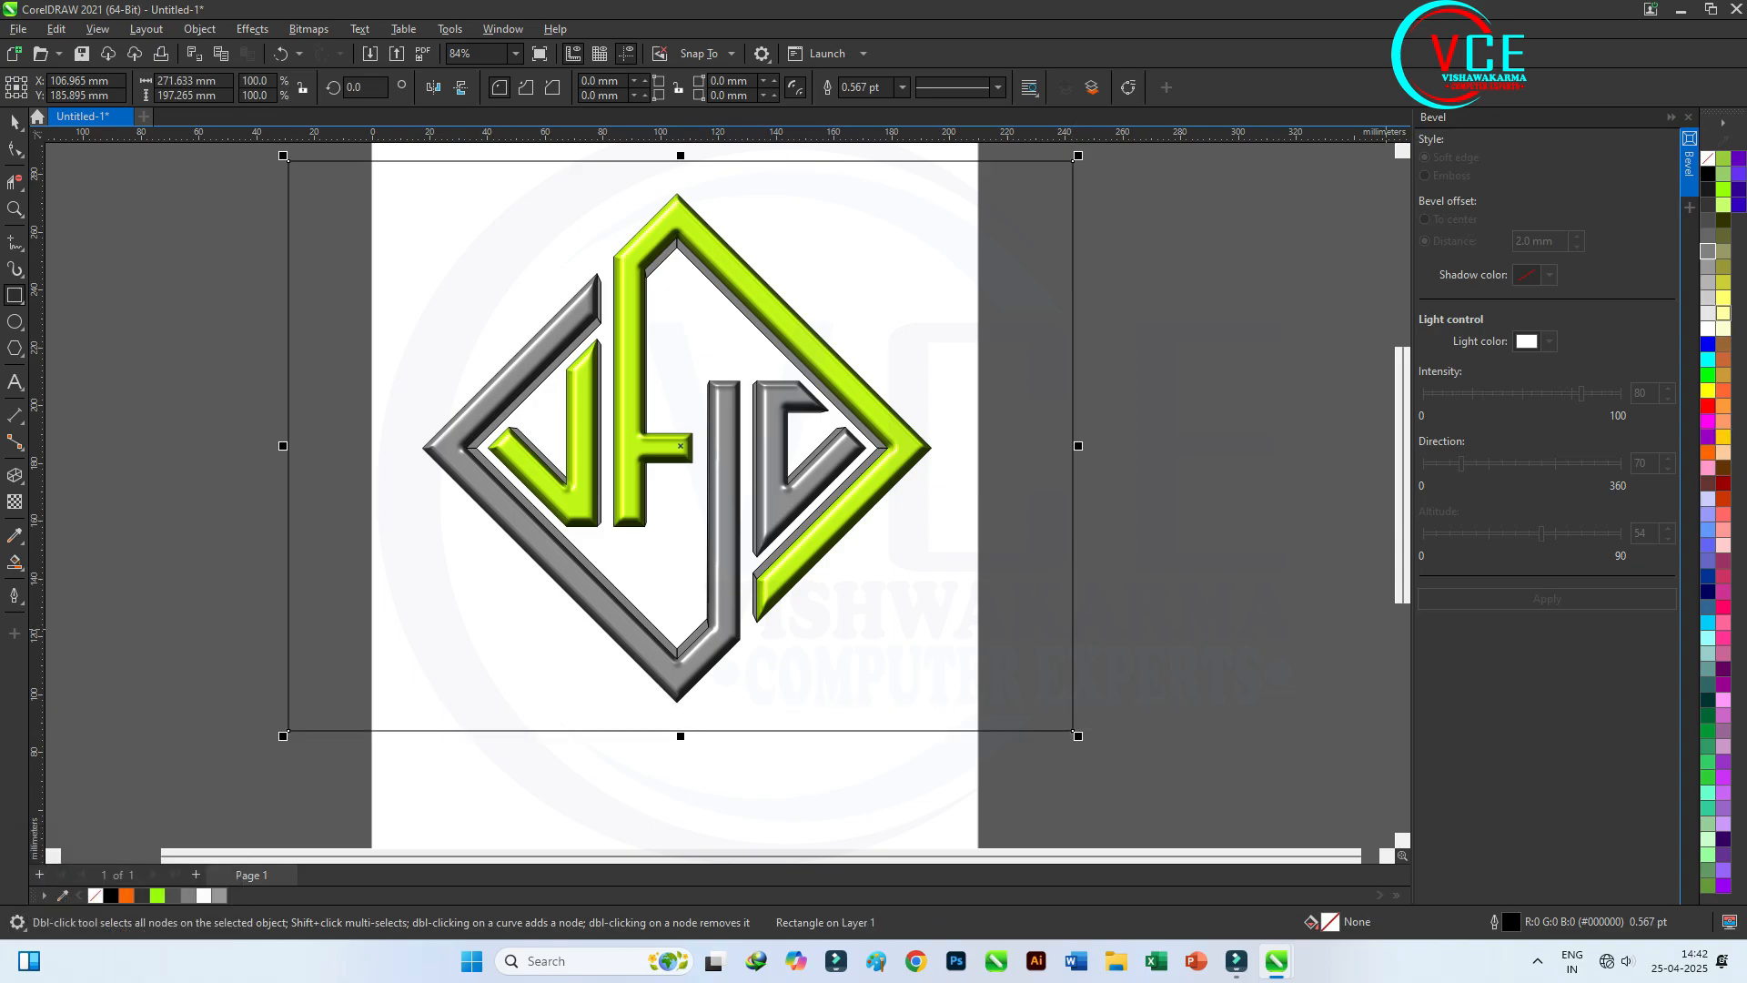
{"action": "left_click", "coordinate": [1724, 313]}
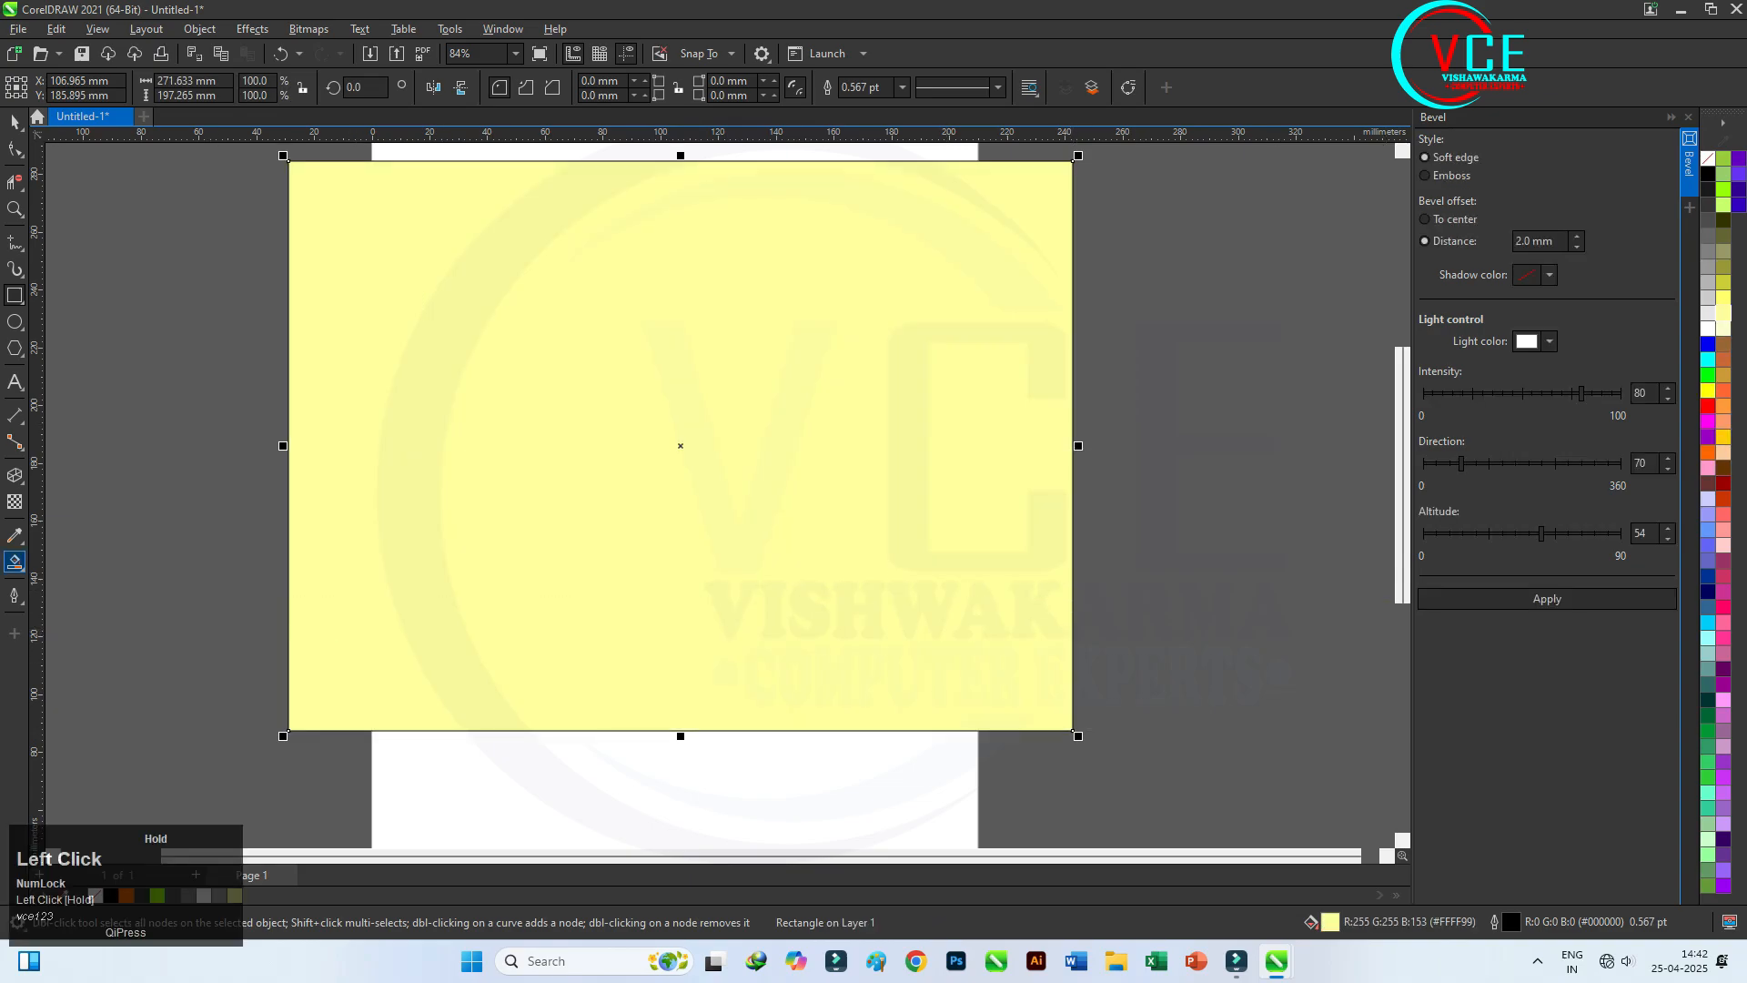
- Change the rectangle's fill with Interactive Fill to an elliptical fountain fill, white at the centre and pale yellow outside
{"action": "left_click", "coordinate": [15, 563]}
{"action": "left_click", "coordinate": [79, 583]}
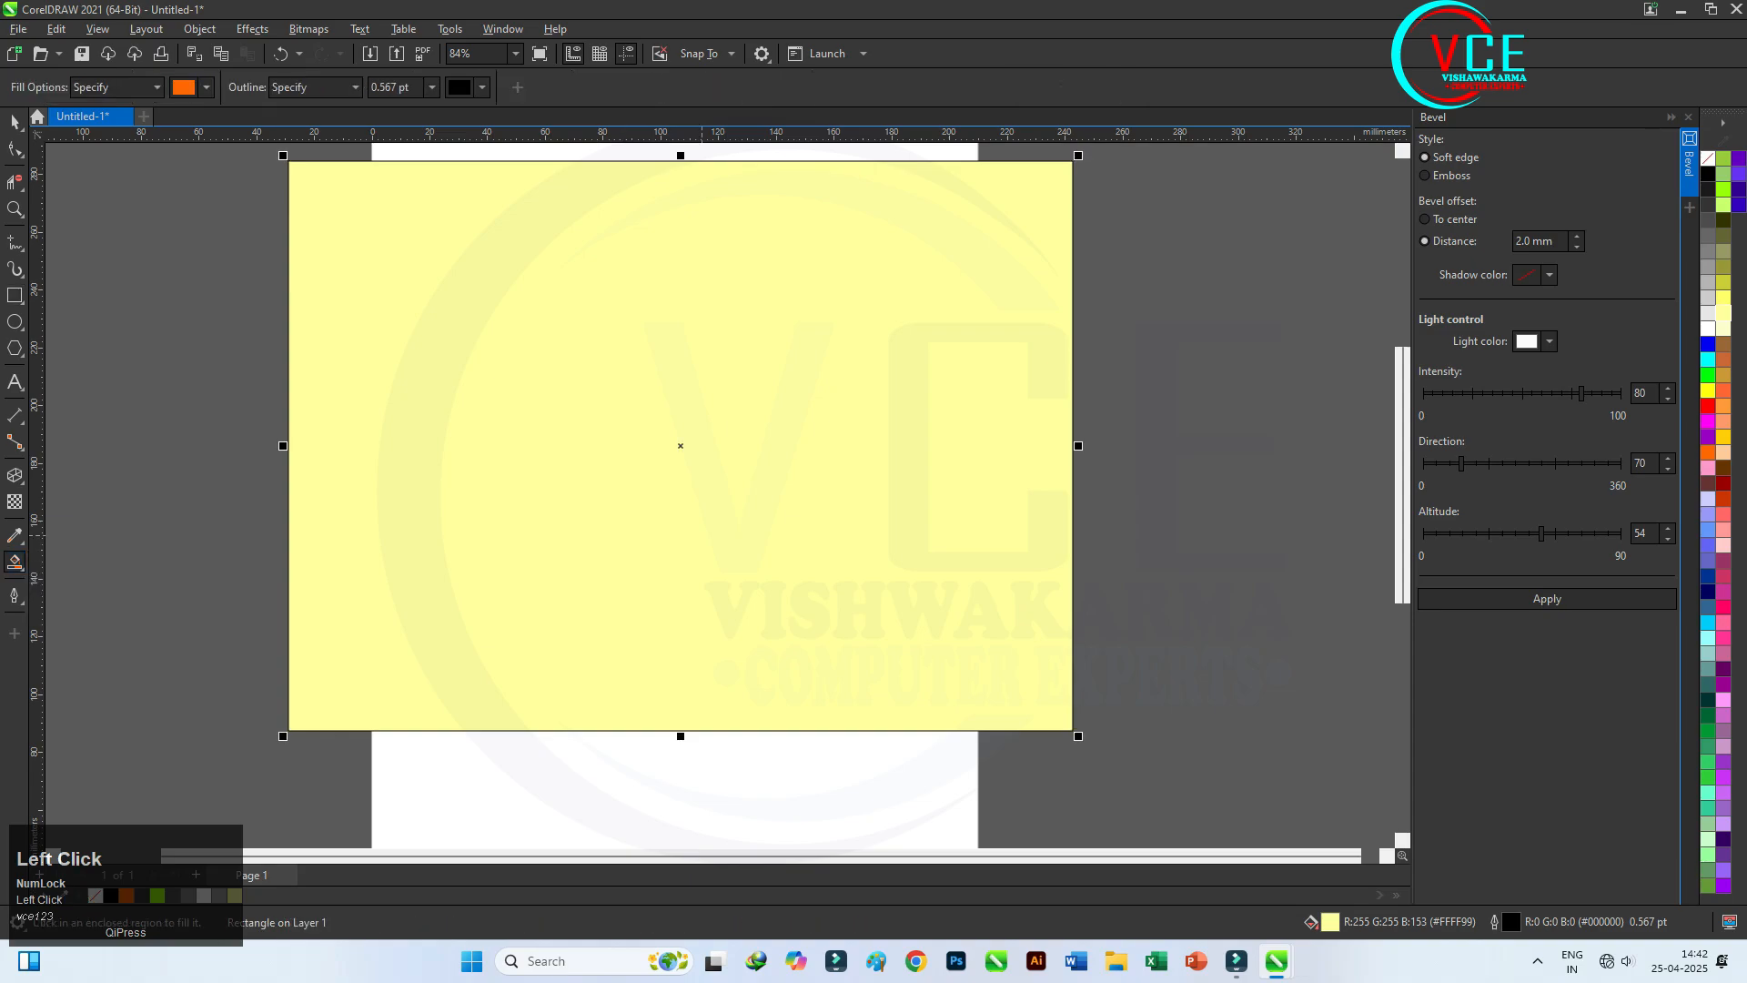
{"action": "left_click", "coordinate": [16, 564]}
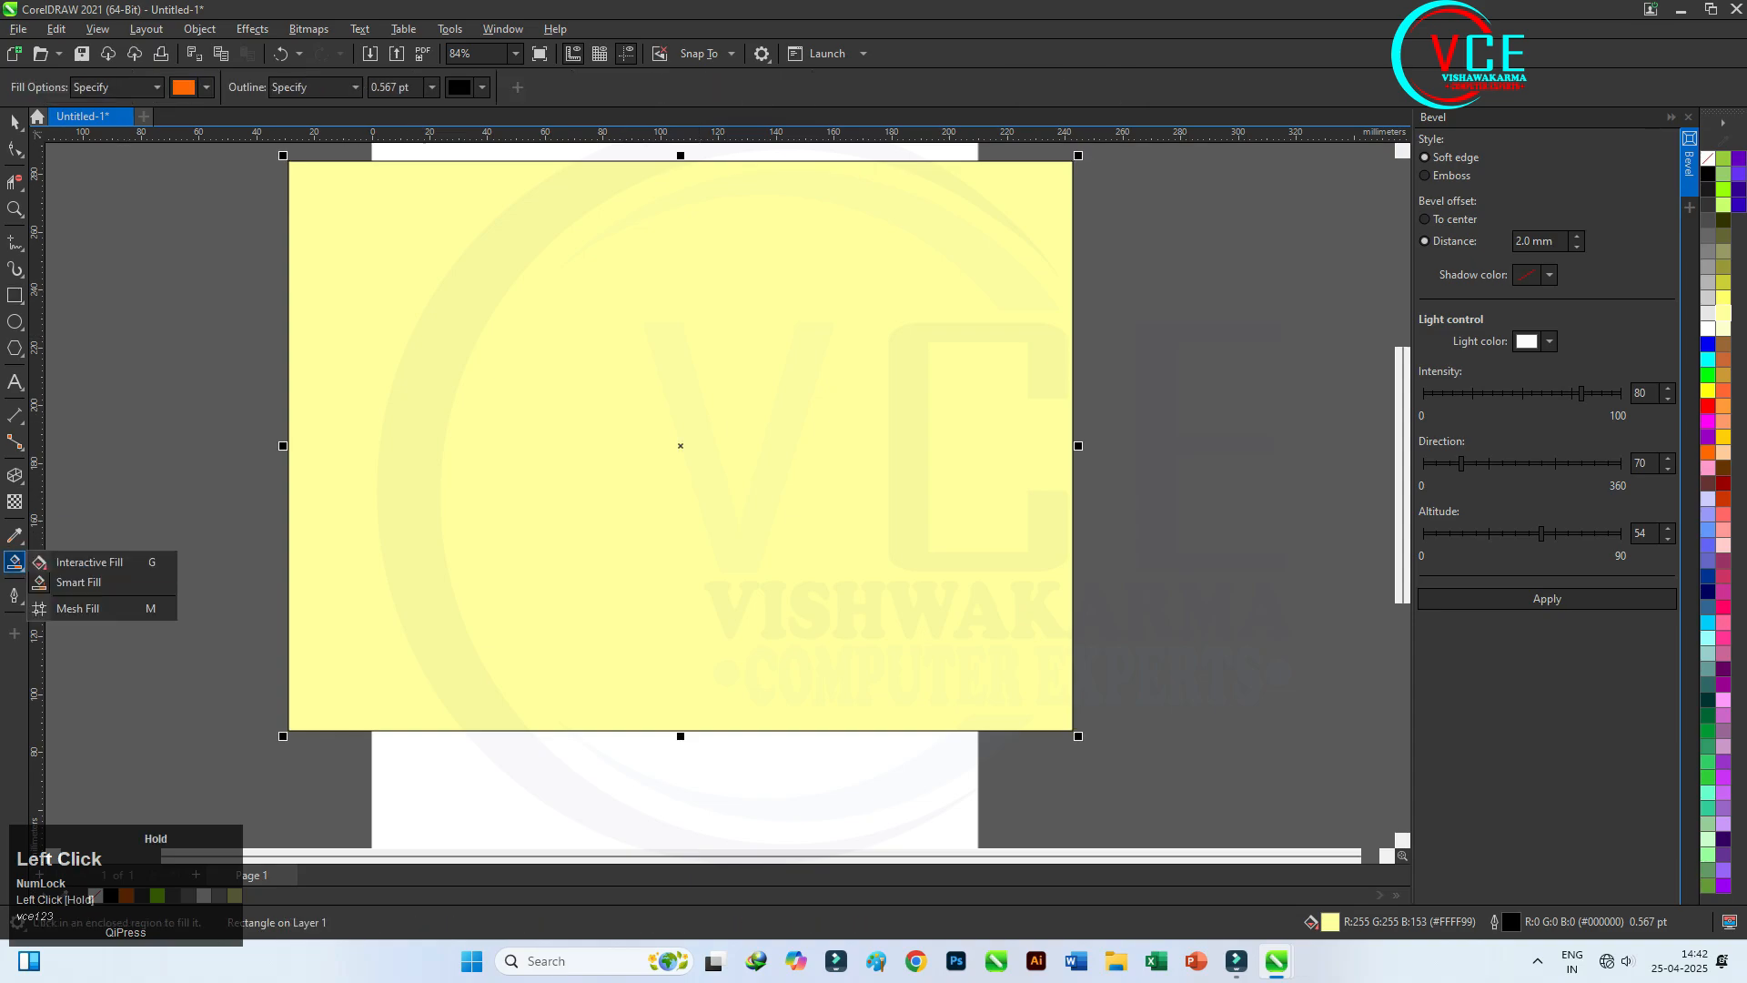
{"action": "left_click", "coordinate": [79, 563]}
{"action": "left_click", "coordinate": [70, 88]}
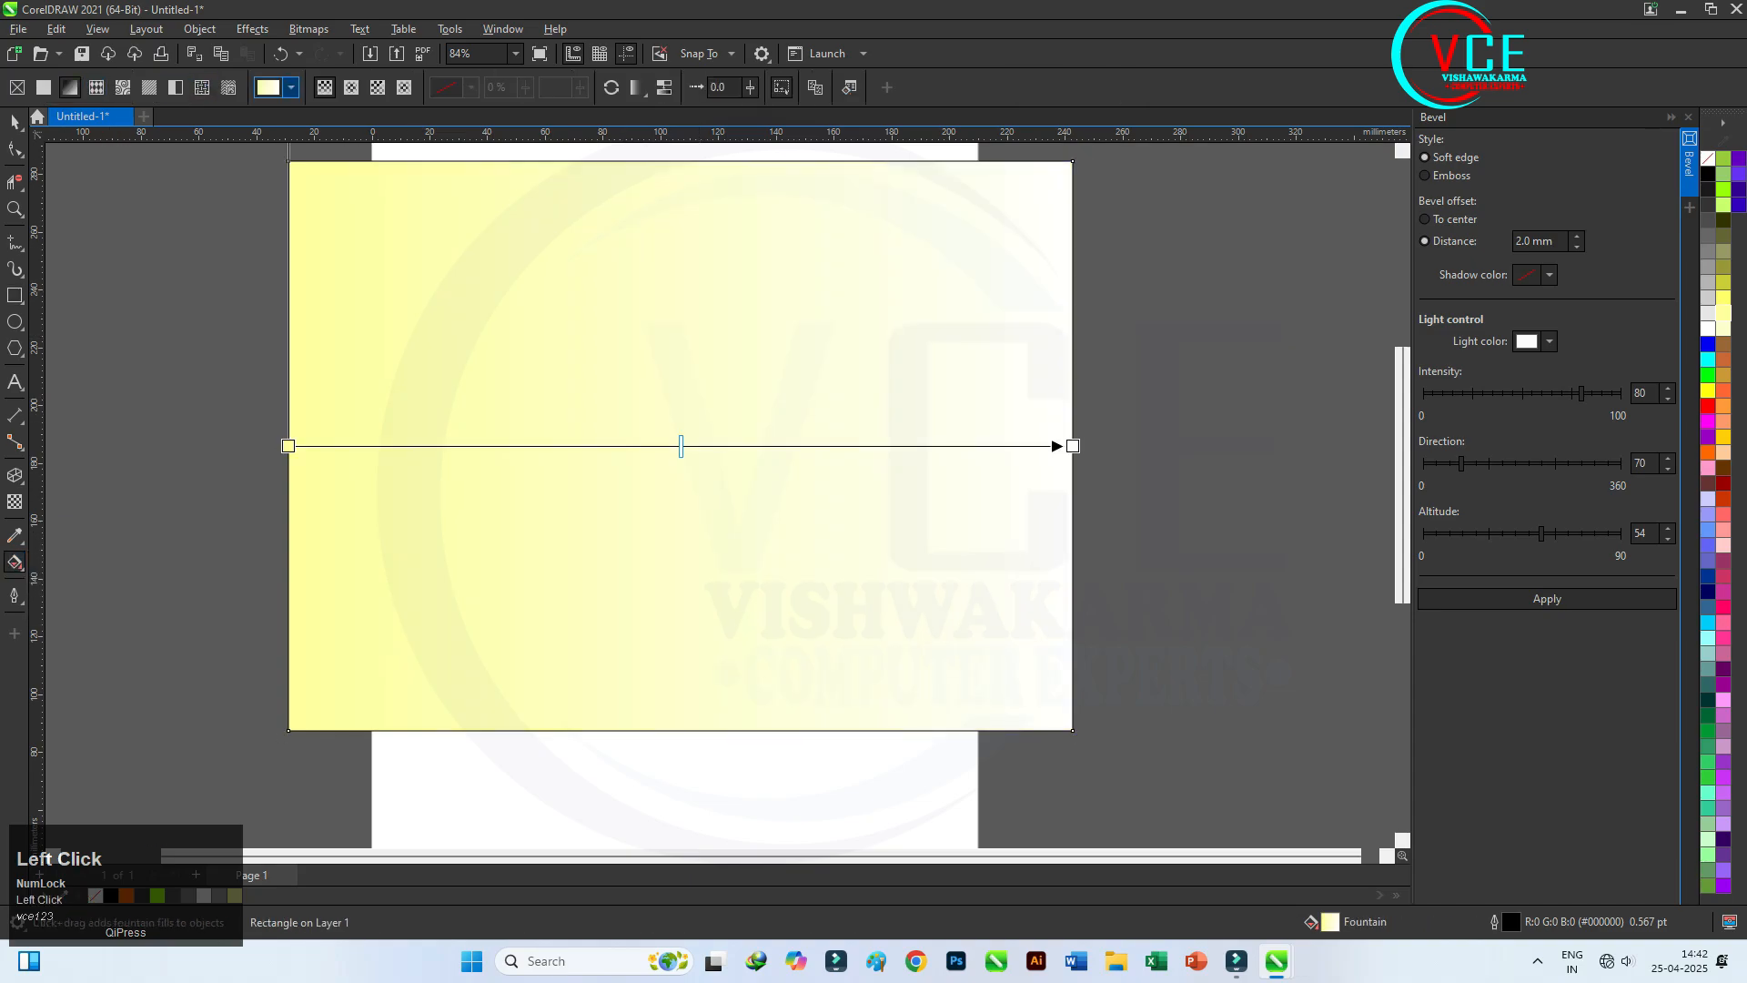
{"action": "left_click", "coordinate": [351, 87]}
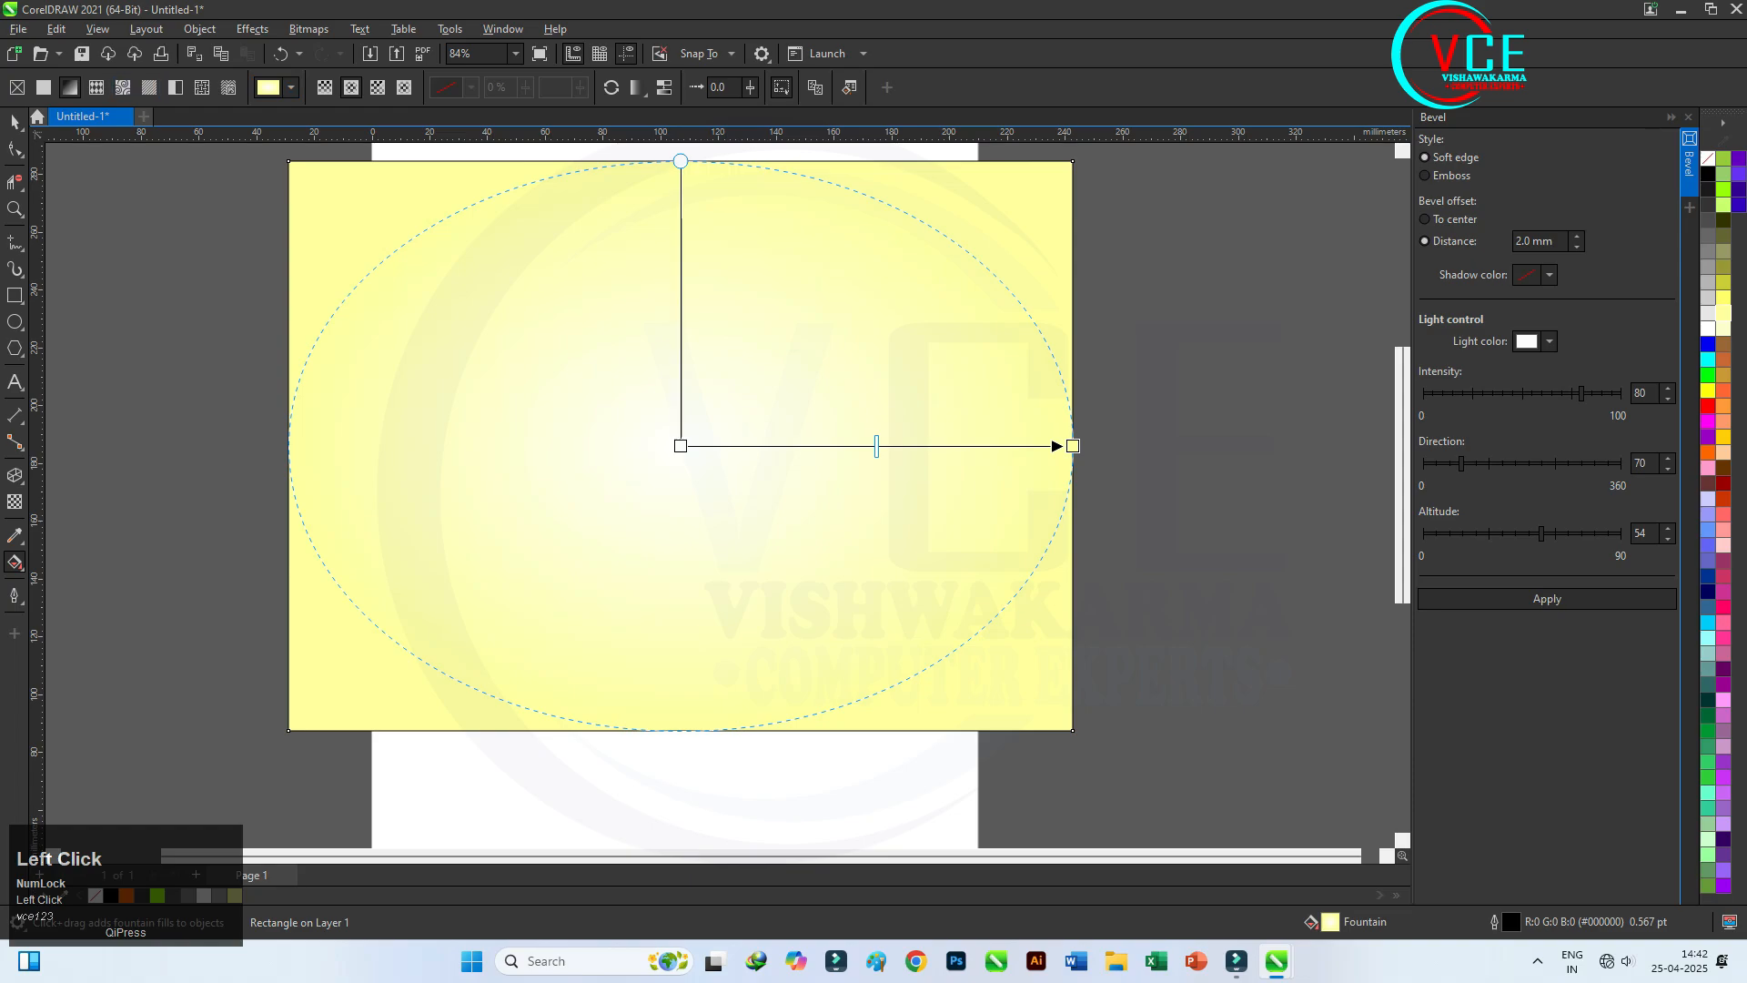
- Apply the preset fountain fill that runs from white through lime to dark green to the rectangle
{"action": "left_click", "coordinate": [291, 87]}
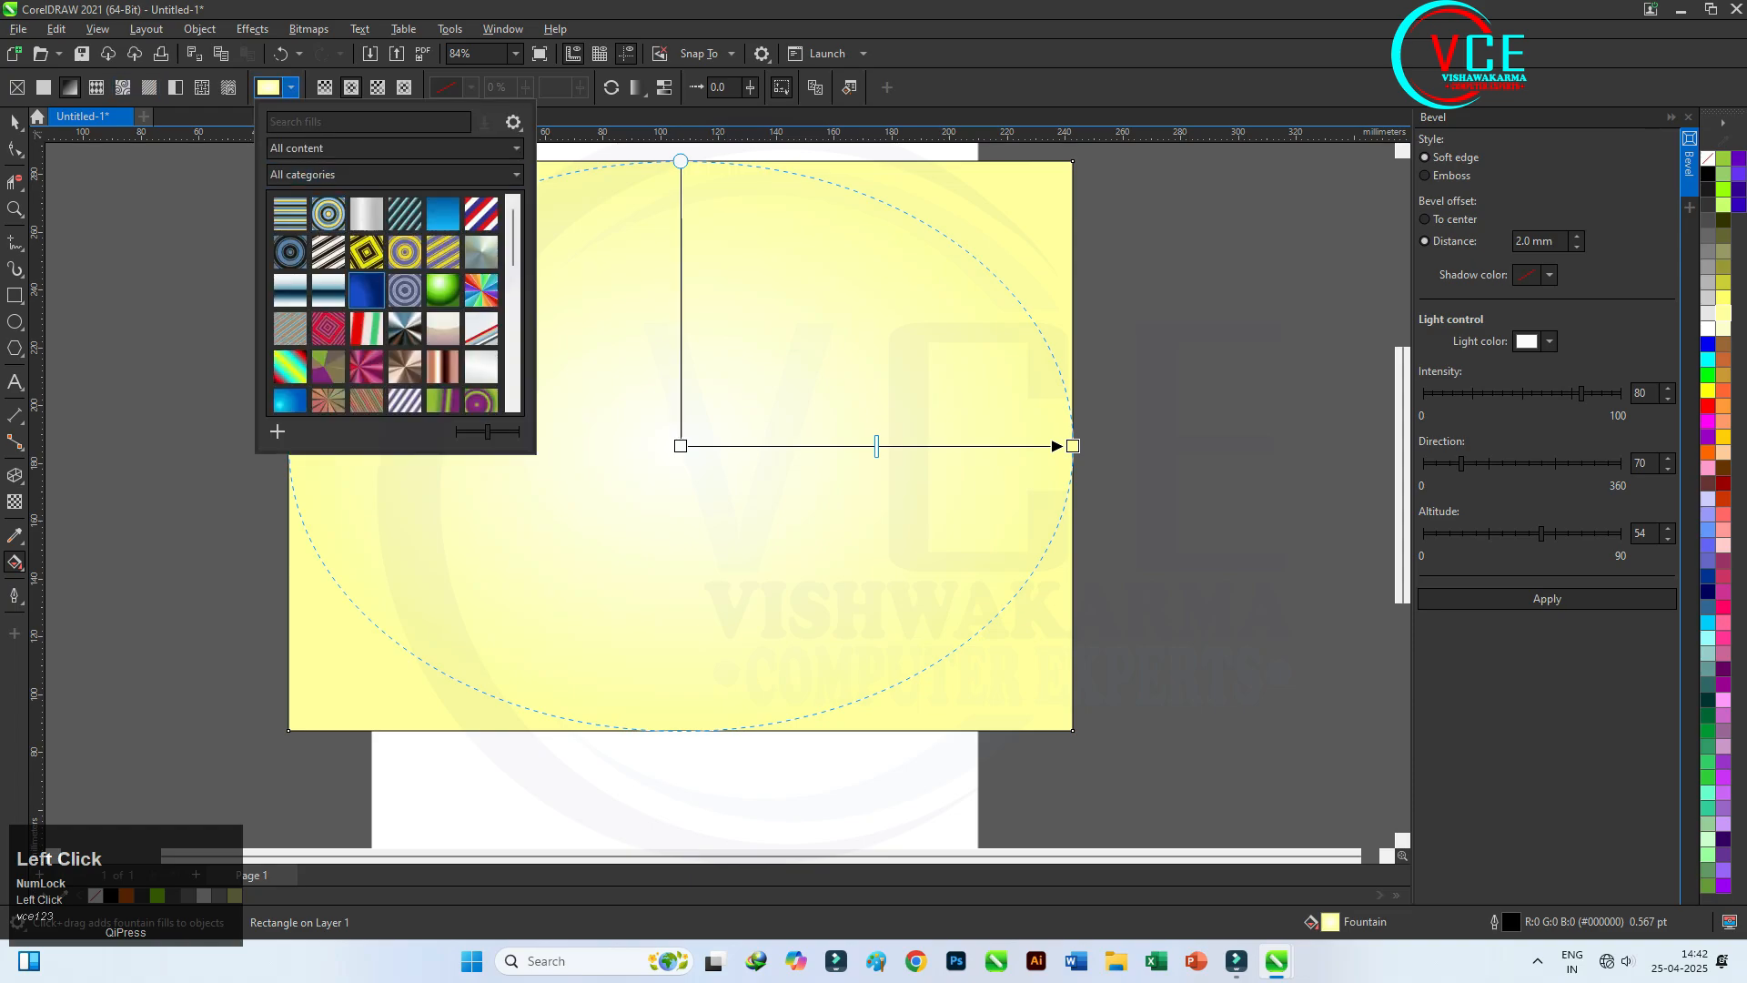
{"action": "scroll", "coordinate": [443, 350], "scroll_direction": "down", "scroll_amount": 4}
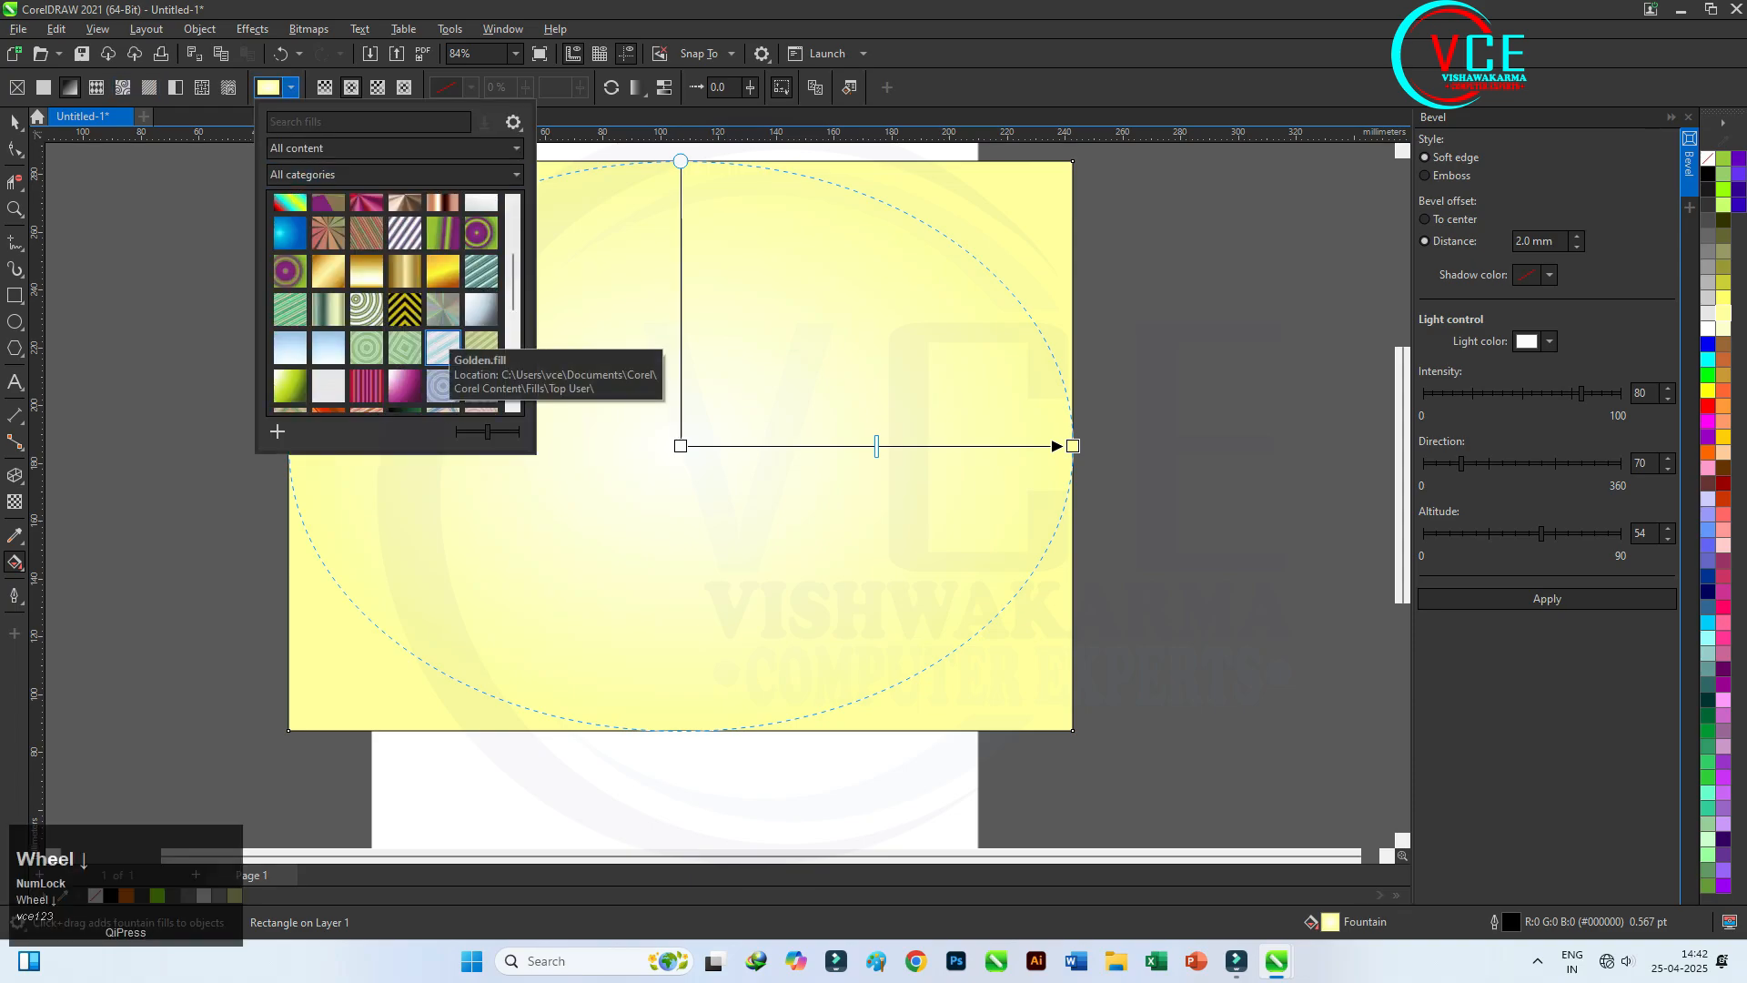
{"action": "scroll", "coordinate": [443, 351], "scroll_direction": "down", "scroll_amount": 3}
{"action": "scroll", "coordinate": [405, 369], "scroll_direction": "down", "scroll_amount": 3}
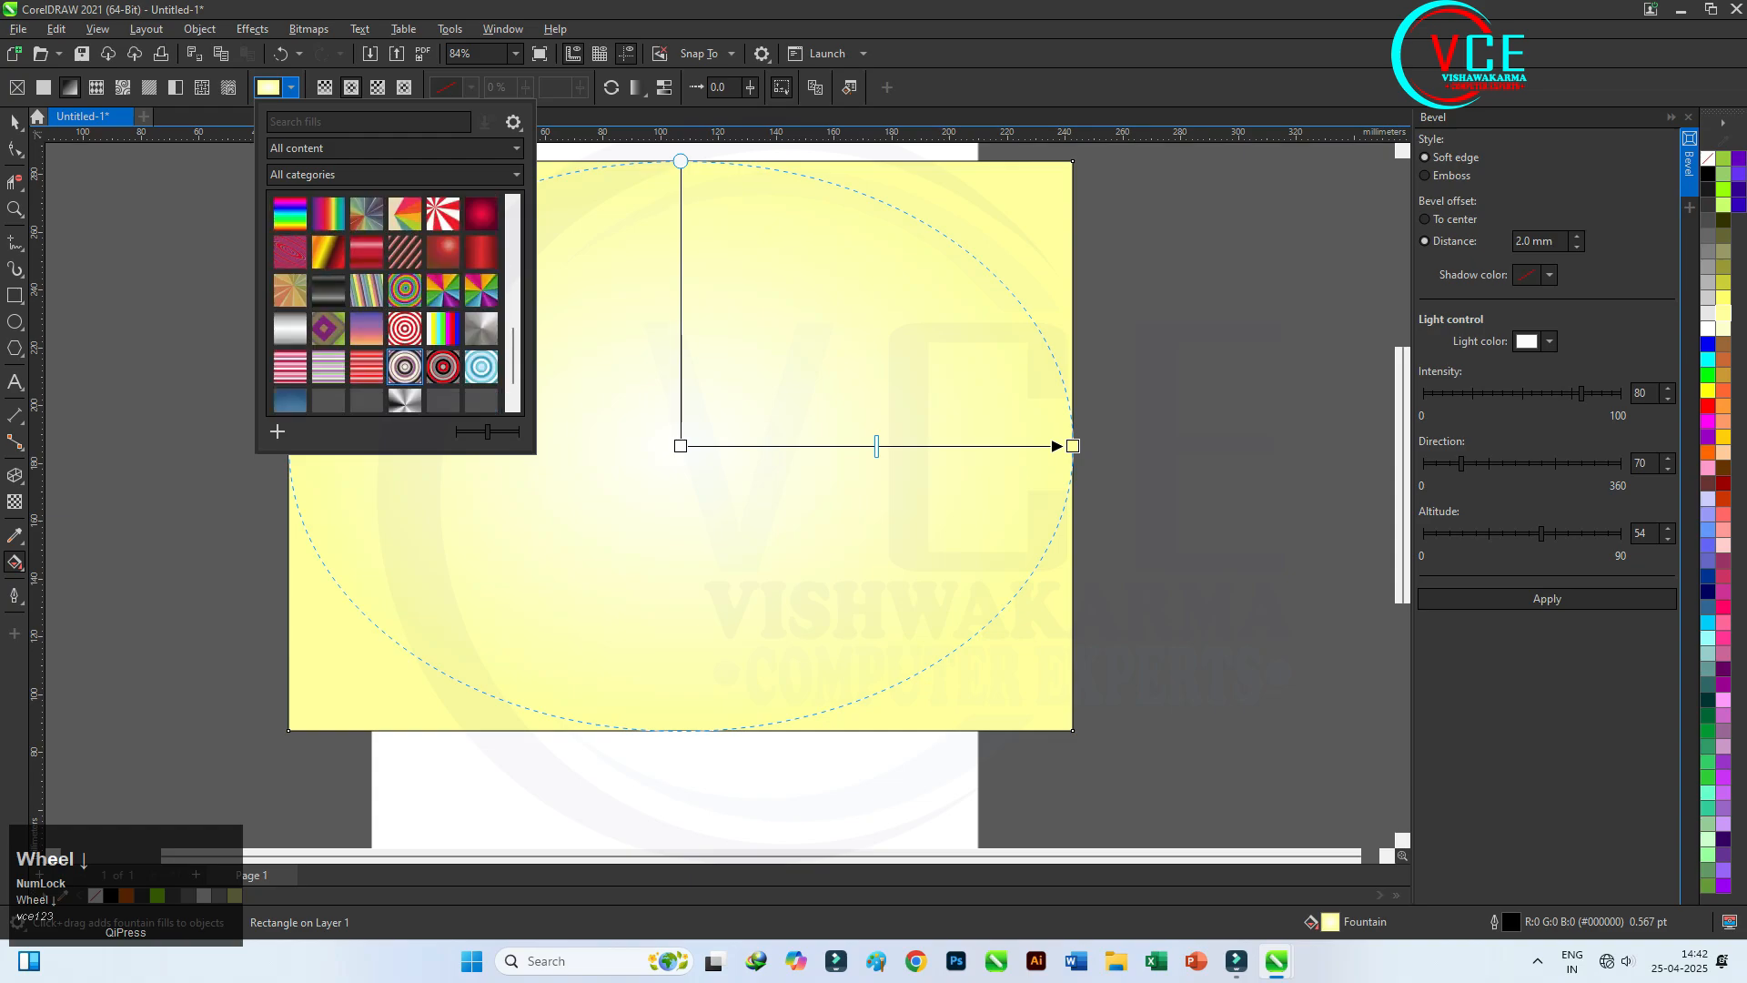
{"action": "scroll", "coordinate": [405, 369], "scroll_direction": "up", "scroll_amount": 3}
{"action": "scroll", "coordinate": [405, 373], "scroll_direction": "up", "scroll_amount": 4}
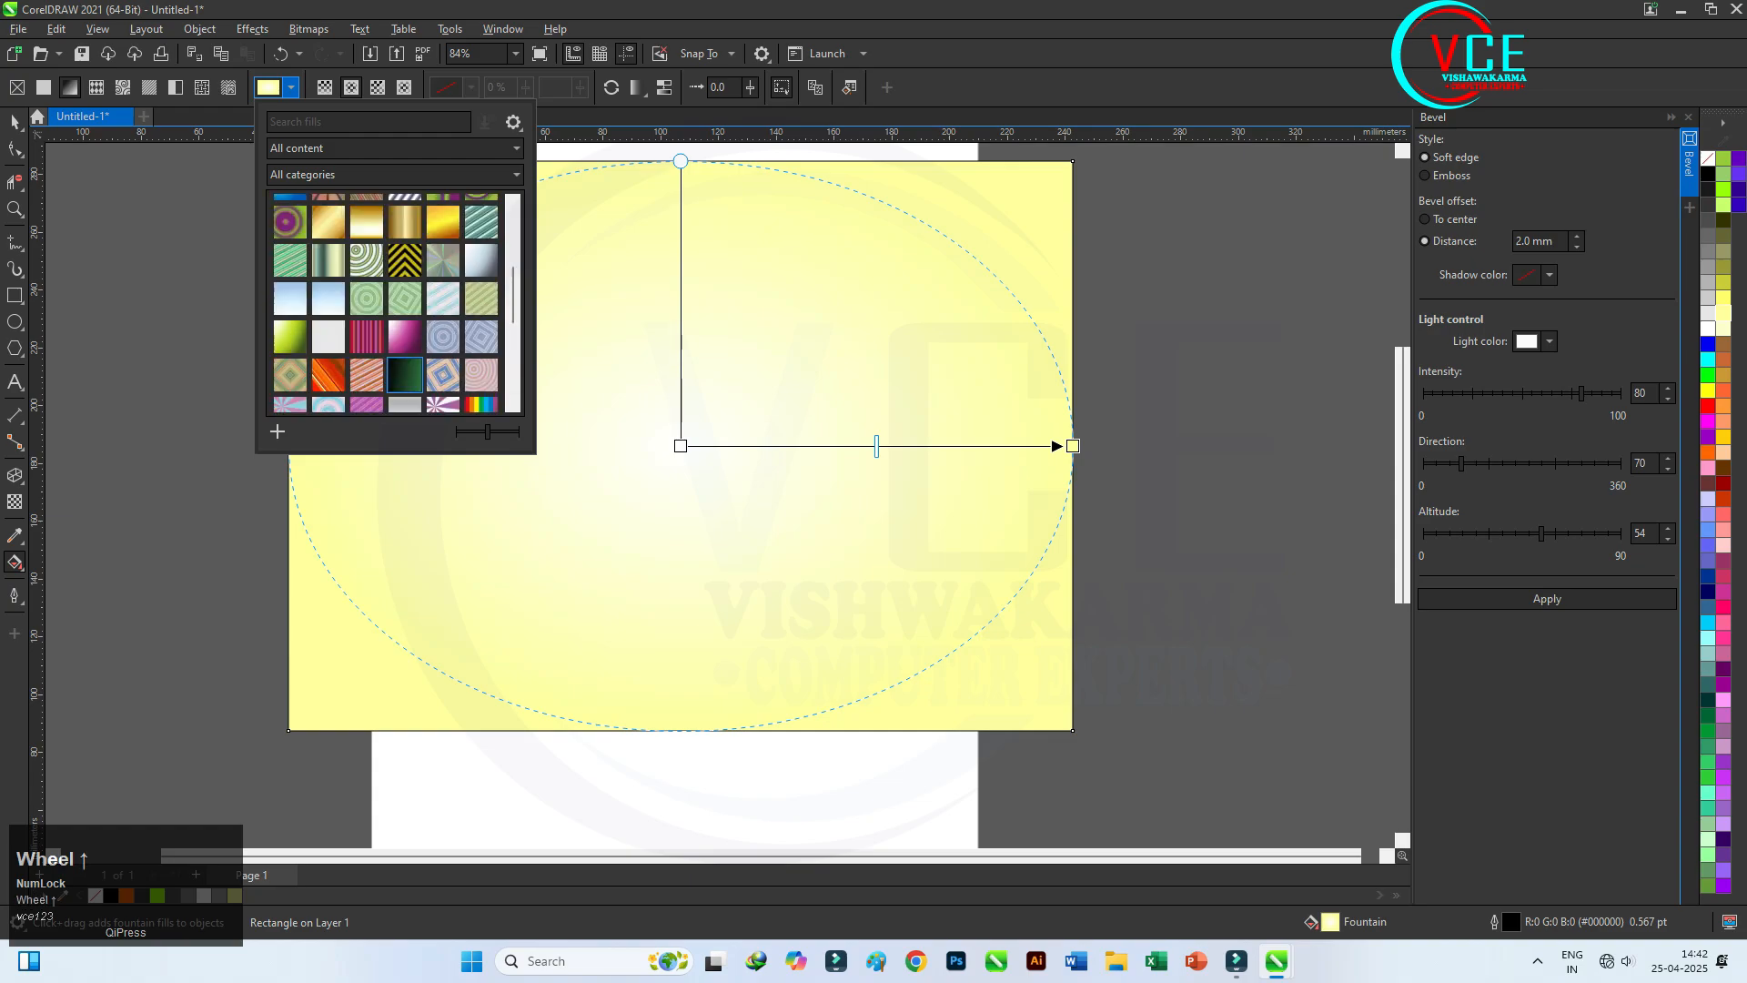
{"action": "scroll", "coordinate": [405, 373], "scroll_direction": "down", "scroll_amount": 1}
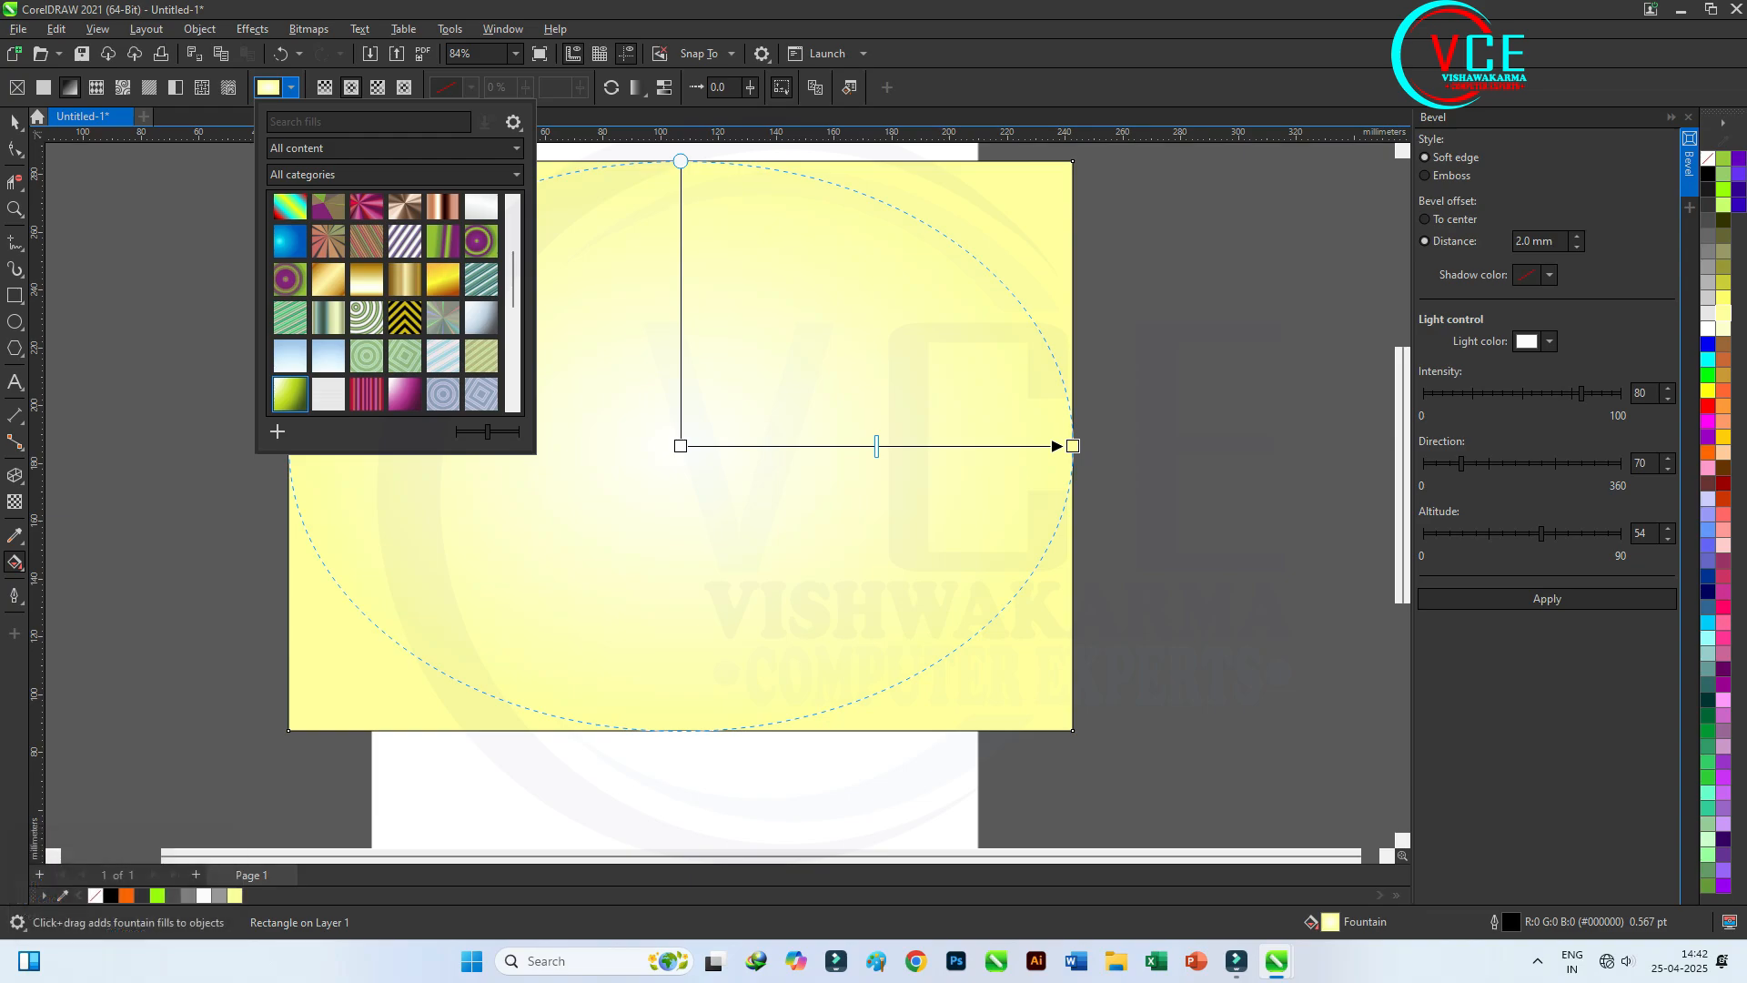
{"action": "left_click", "coordinate": [291, 88]}
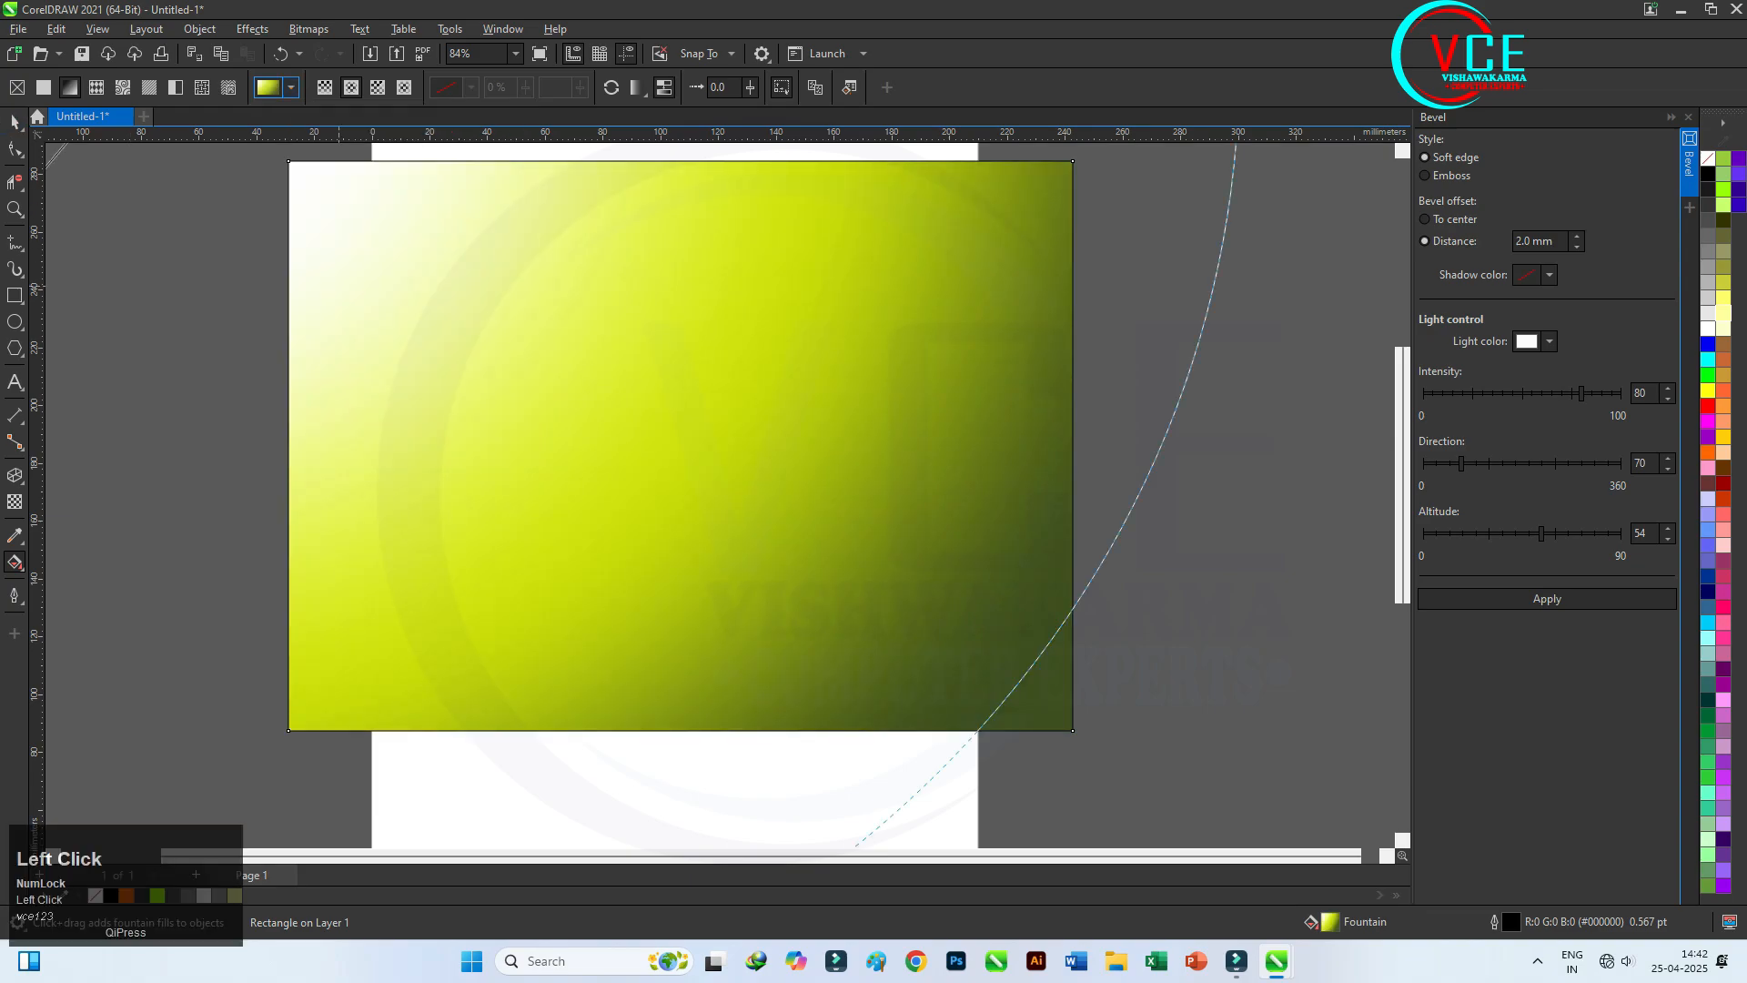
{"action": "scroll", "coordinate": [687, 455], "scroll_direction": "down", "scroll_amount": 1}
- Send the gradient rectangle to the back of the layer, behind the logo
{"action": "left_click", "coordinate": [546, 325]}
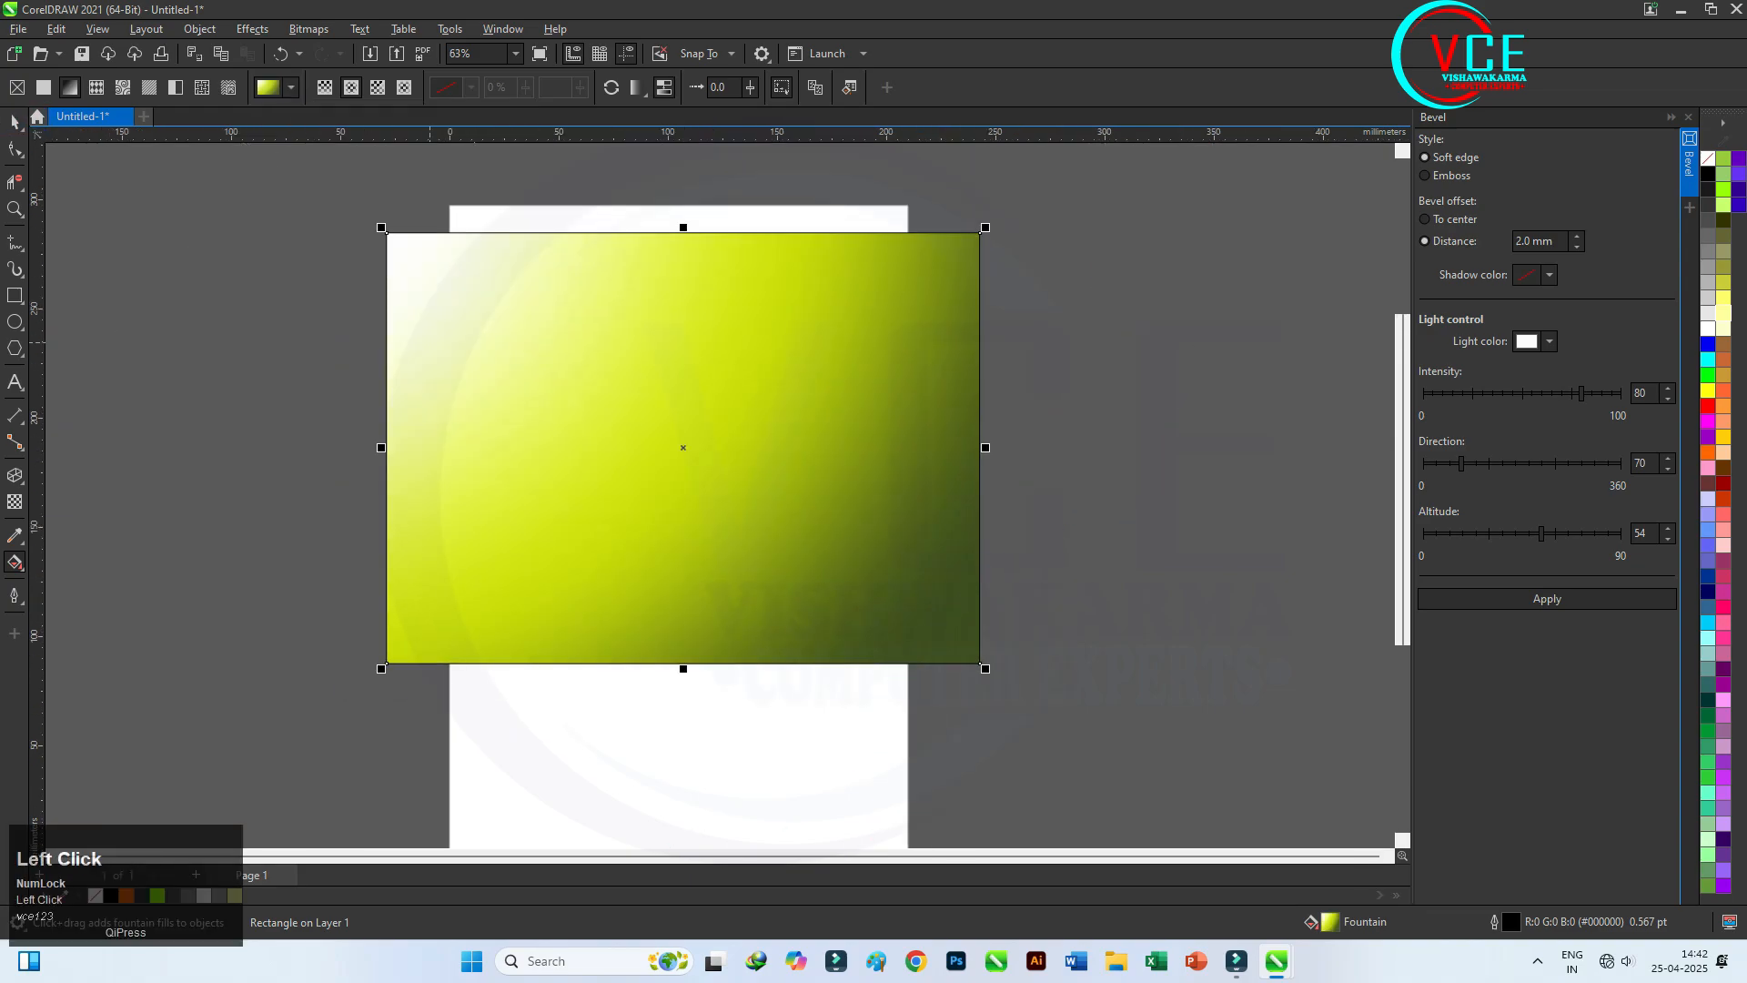
{"action": "right_click", "coordinate": [545, 325]}
{"action": "mouse_move", "coordinate": [637, 450]}
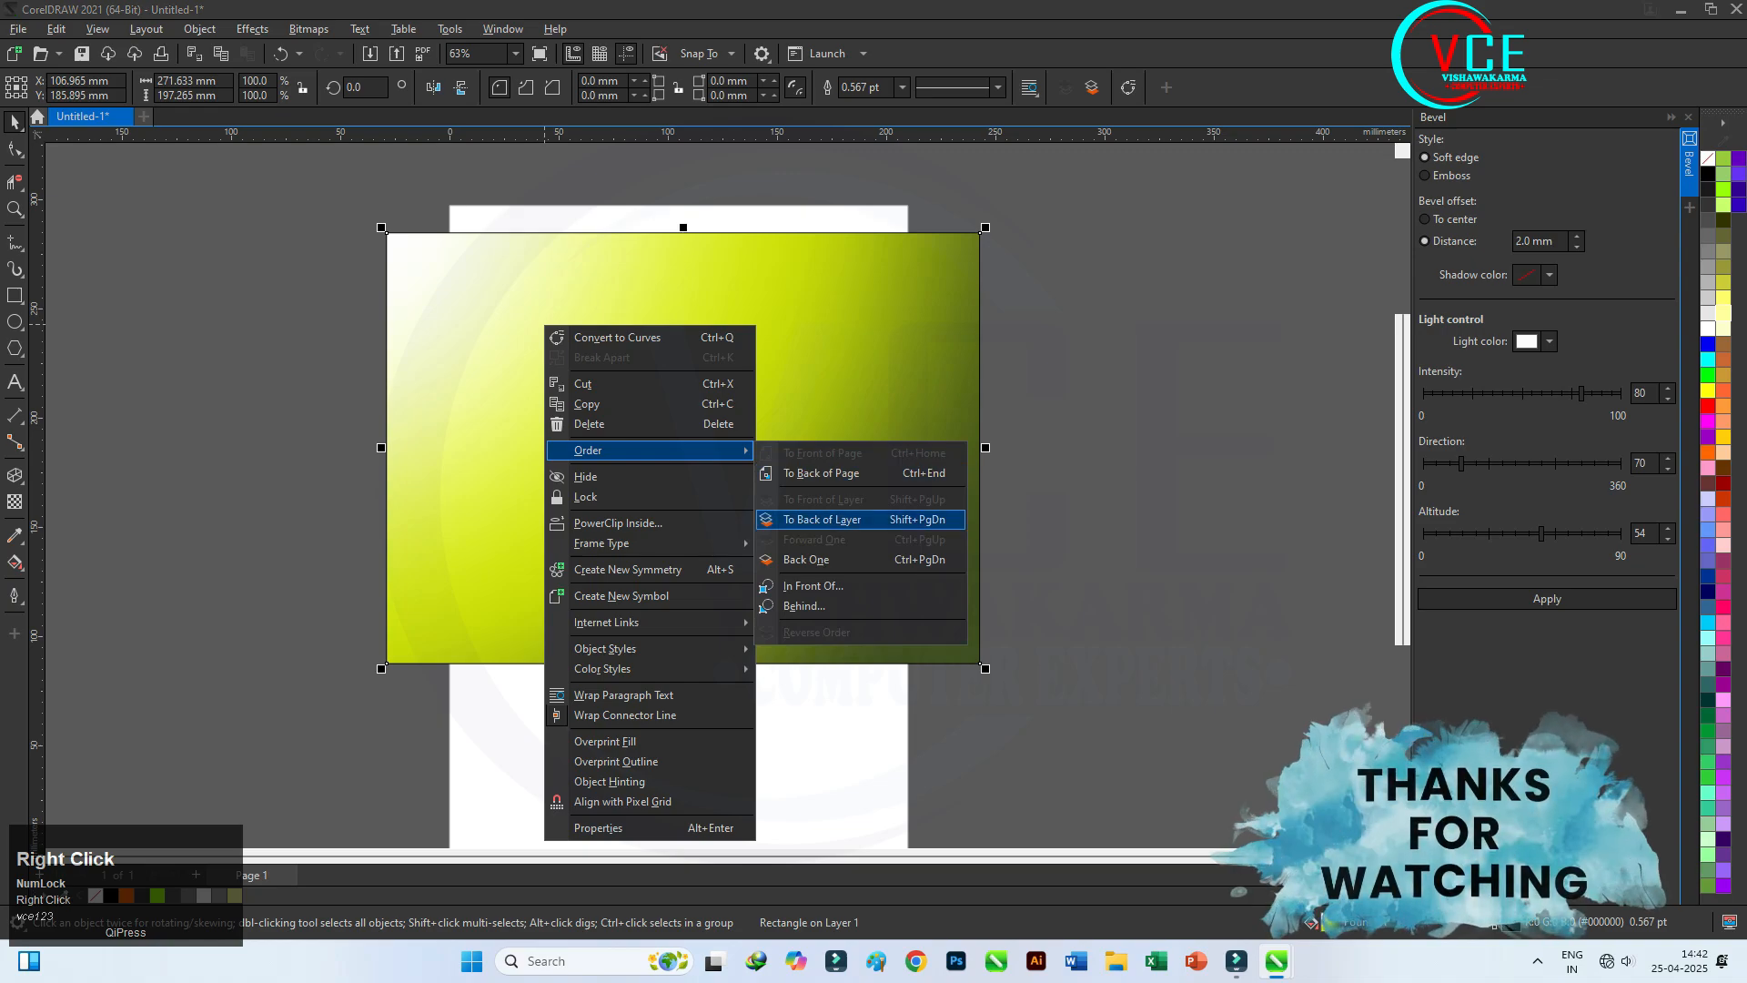
{"action": "left_click", "coordinate": [822, 520]}
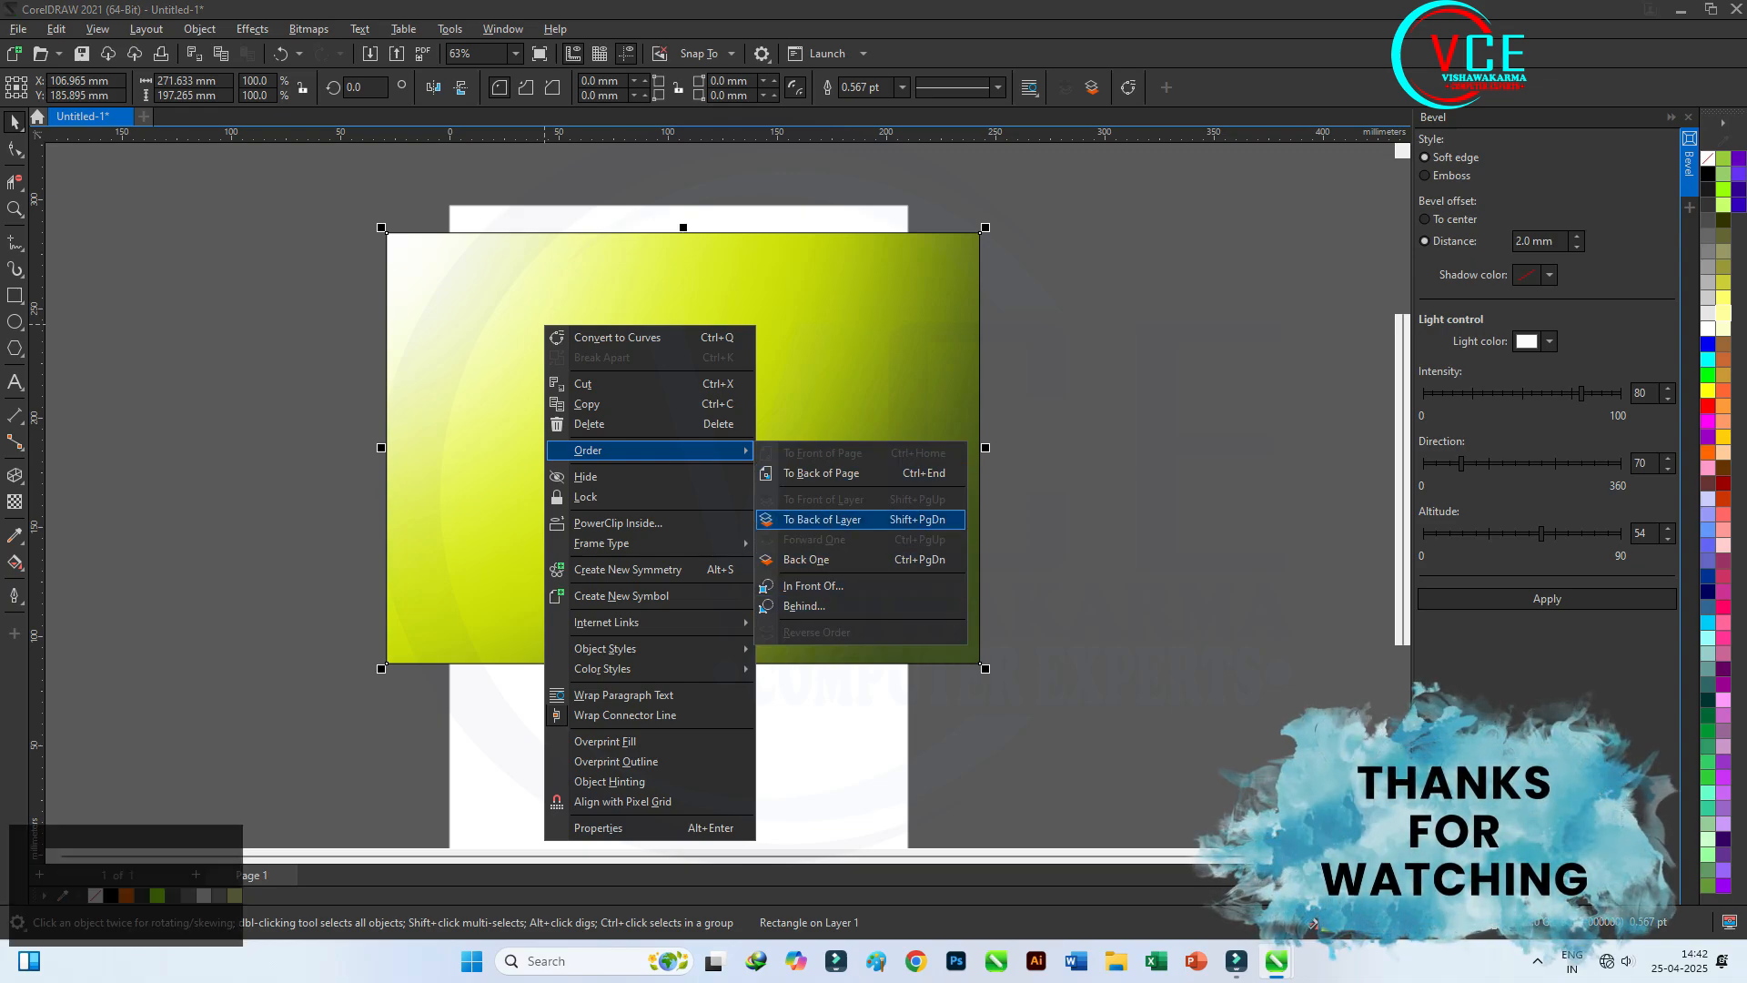
{"action": "scroll", "coordinate": [699, 349], "scroll_direction": "up", "scroll_amount": 2}
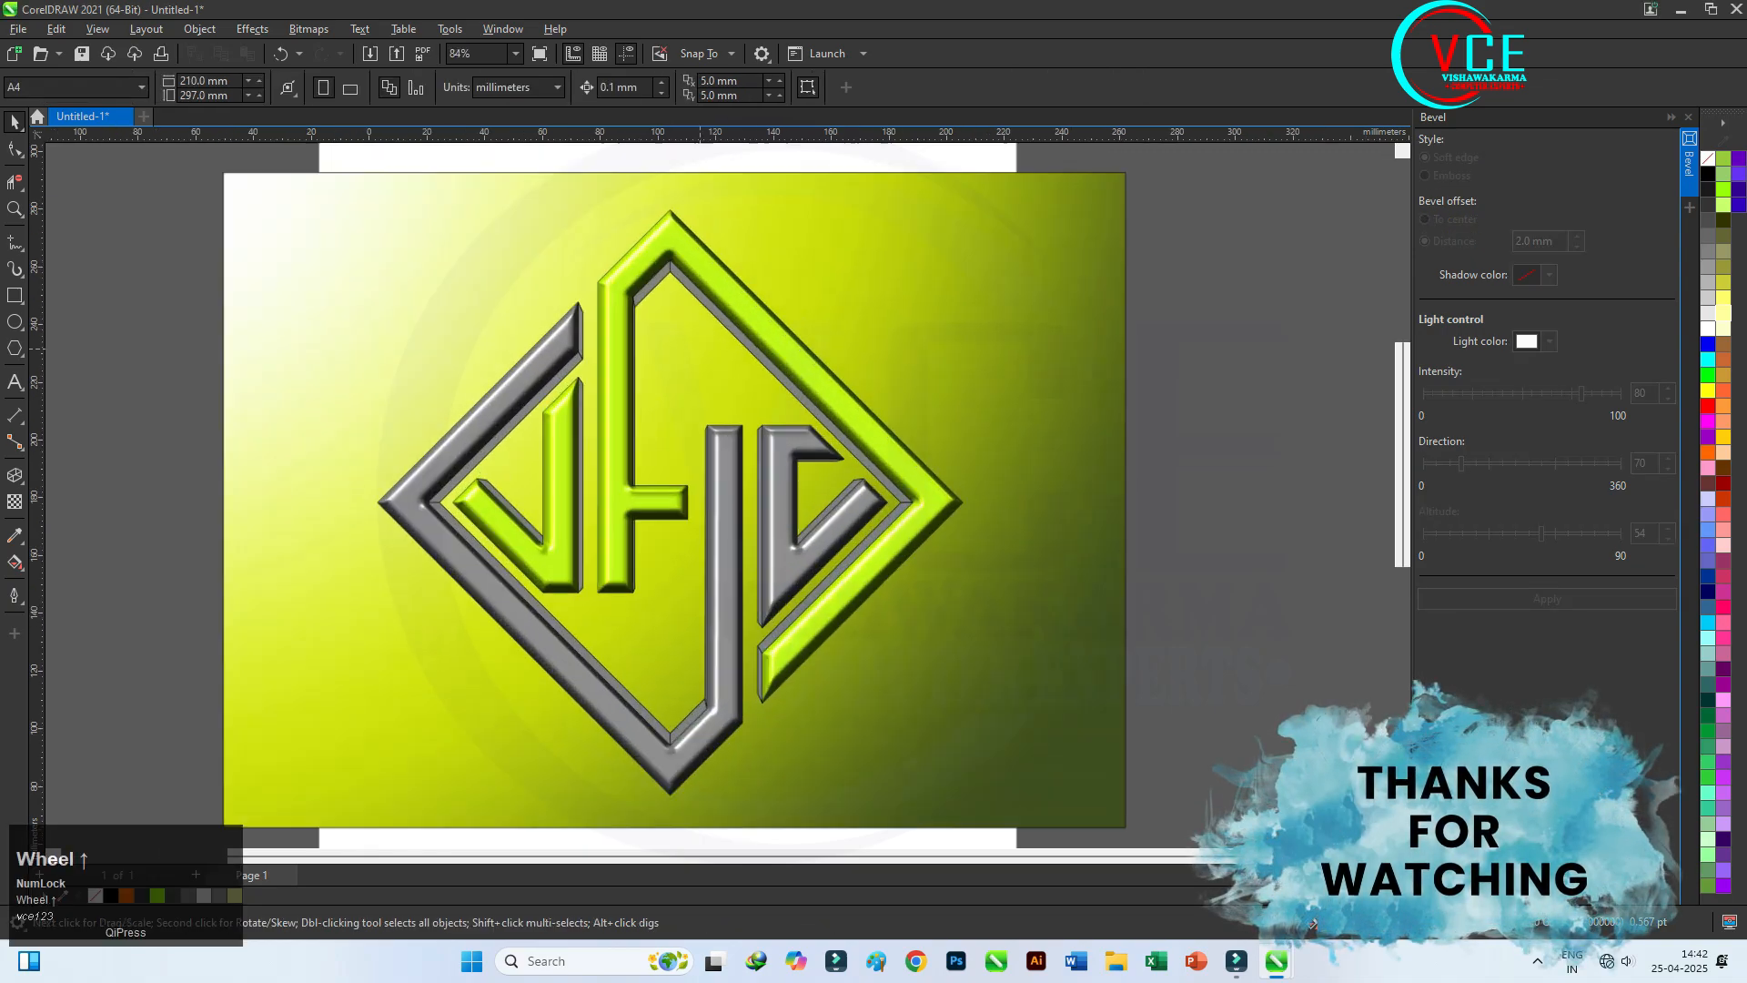
{"action": "scroll", "coordinate": [606, 342], "scroll_direction": "down", "scroll_amount": 1}
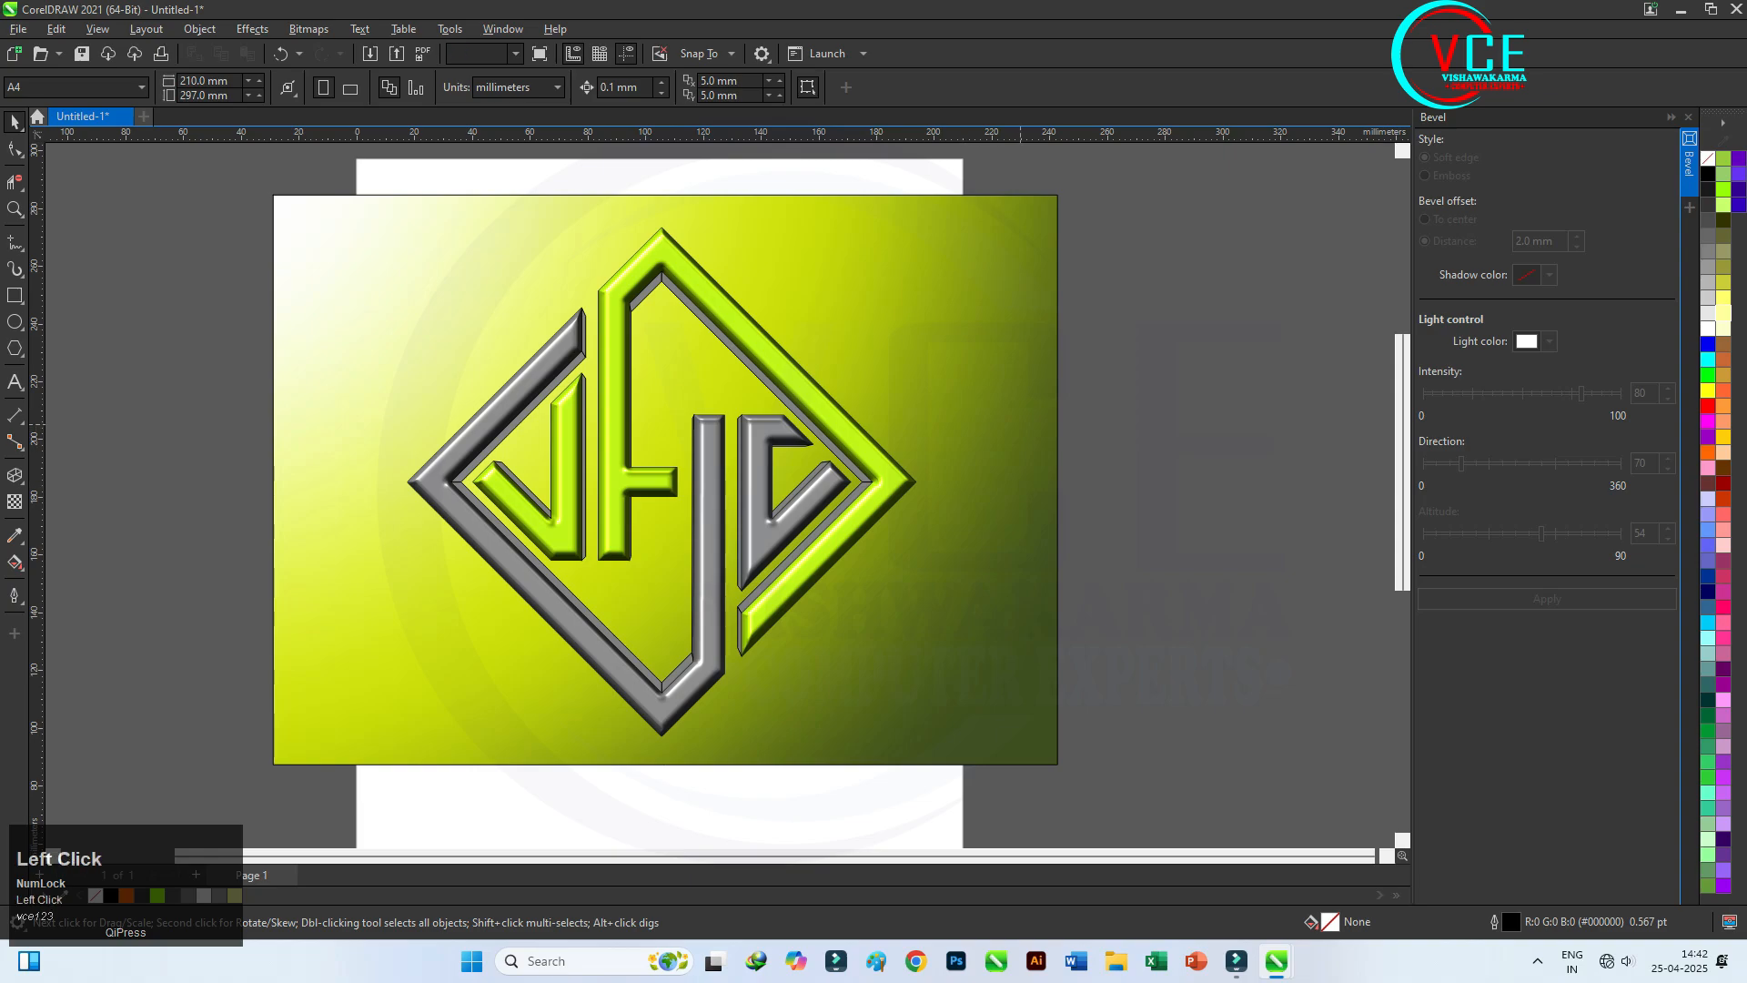
- Move the background gradient's centre to the rectangle's upper-left corner and pull the dark green end node inward to shrink the gradient
{"action": "left_click", "coordinate": [350, 700]}
{"action": "left_click", "coordinate": [14, 561]}
{"action": "scroll", "coordinate": [901, 526], "scroll_direction": "down", "scroll_amount": 4}
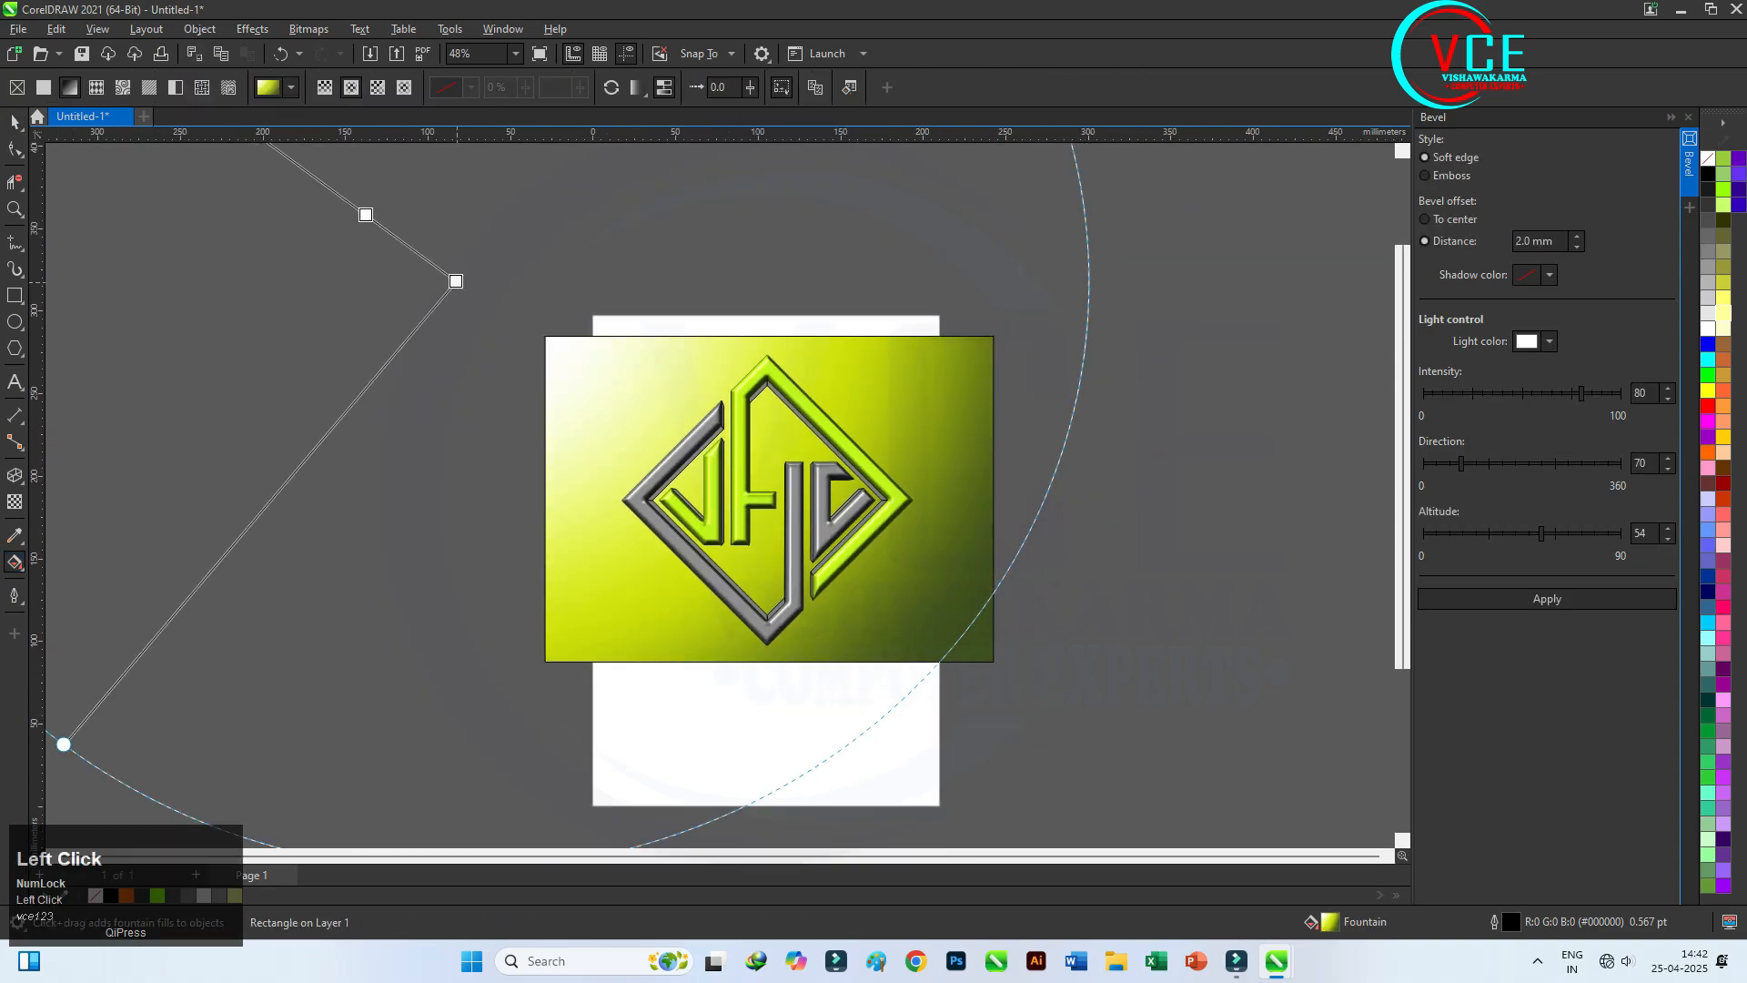
{"action": "left_click_drag", "start_coordinate": [456, 281], "coordinate": [576, 367]}
{"action": "scroll", "coordinate": [672, 437], "scroll_direction": "down", "scroll_amount": 5}
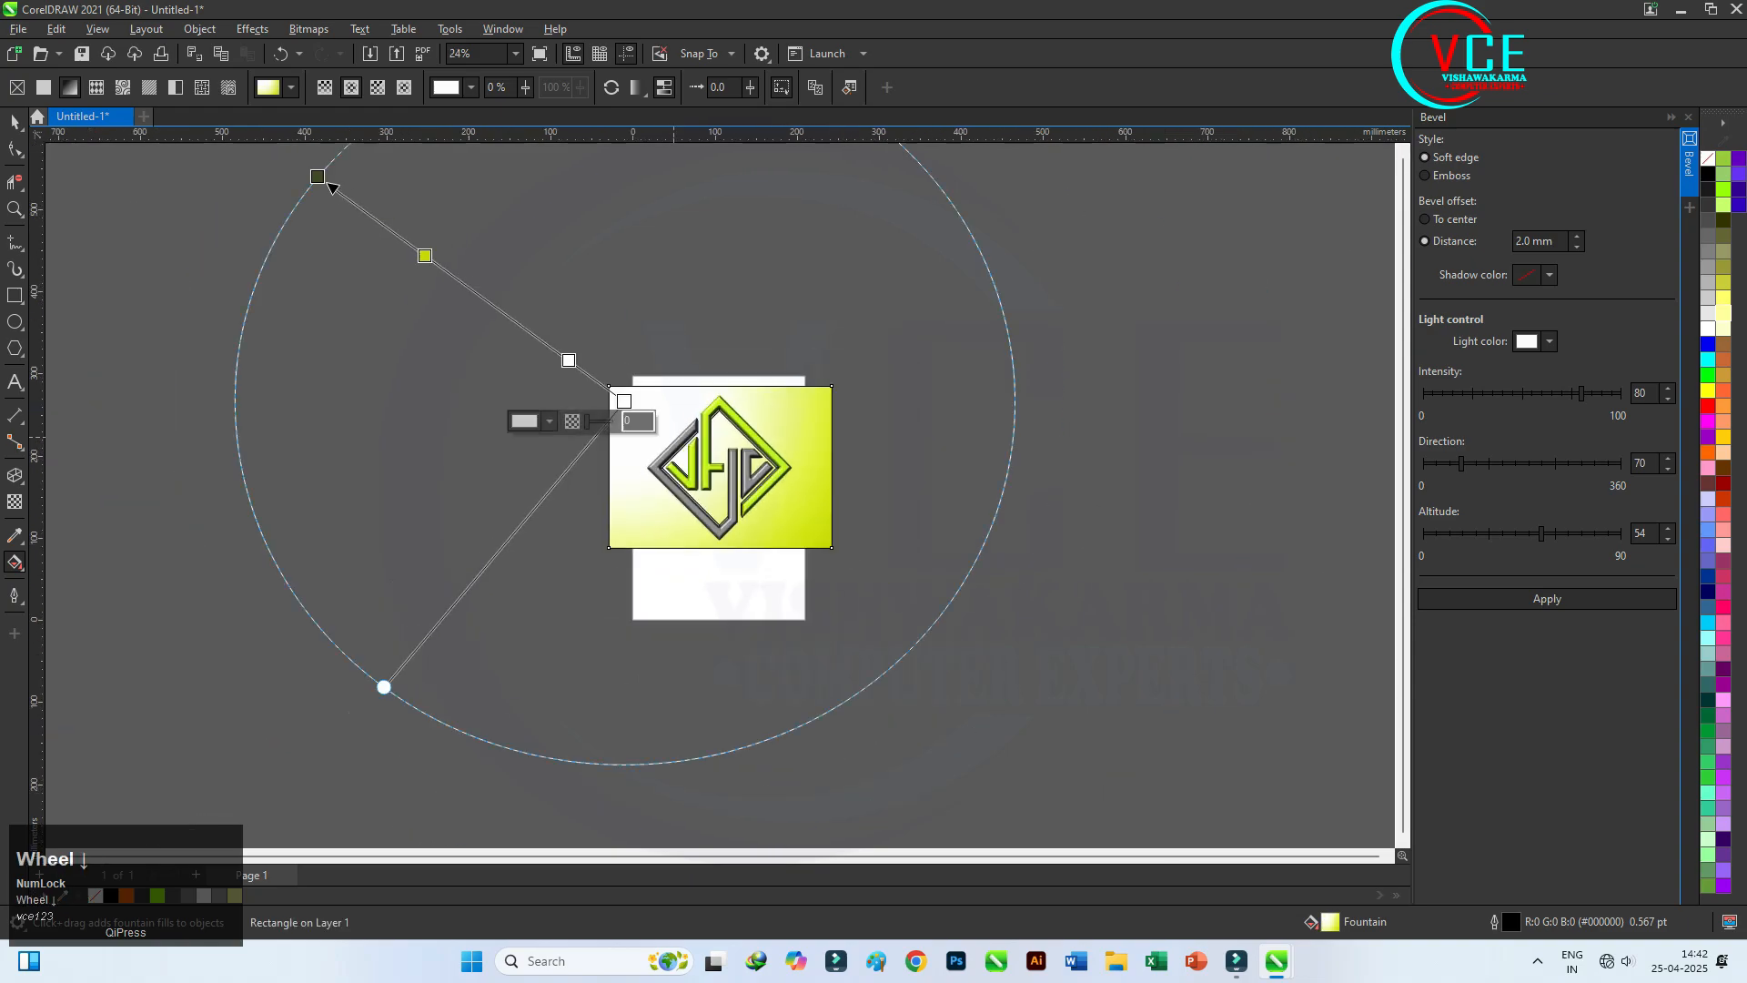
{"action": "left_click_drag", "start_coordinate": [330, 182], "coordinate": [490, 274]}
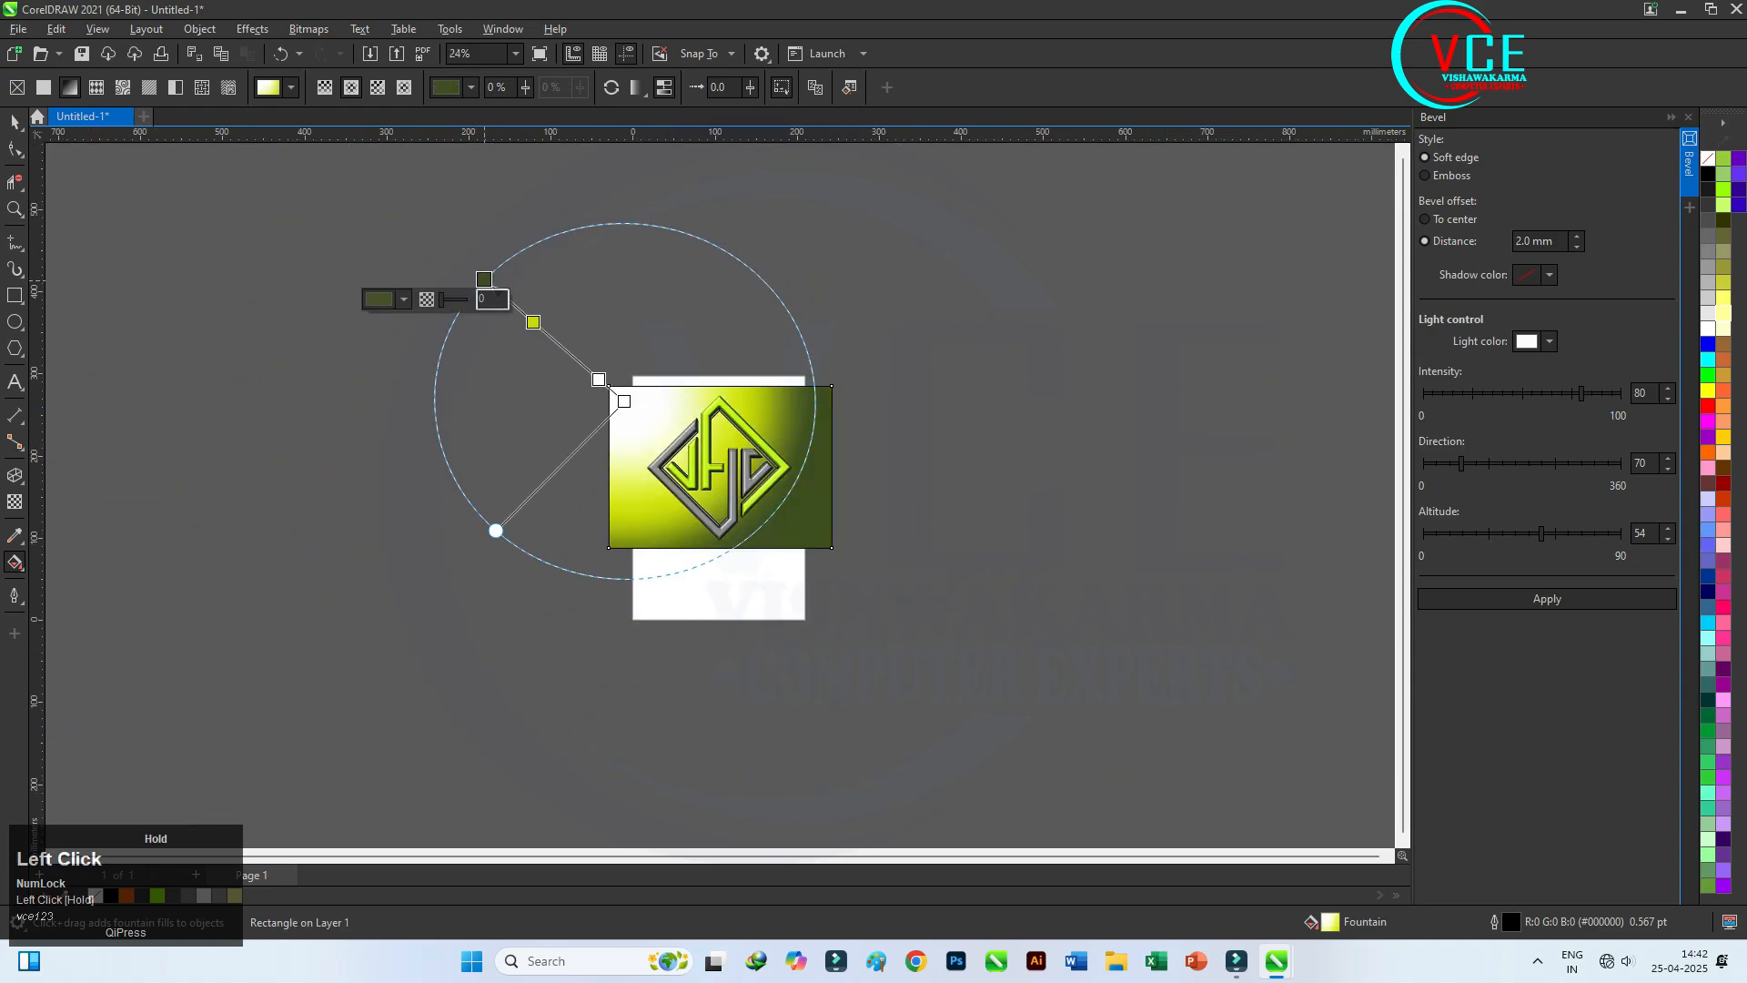
- Move the green background gradient's centre behind the middle of the logo and pull its dark green end node inward
{"action": "scroll", "coordinate": [489, 279], "scroll_direction": "up", "scroll_amount": 2}
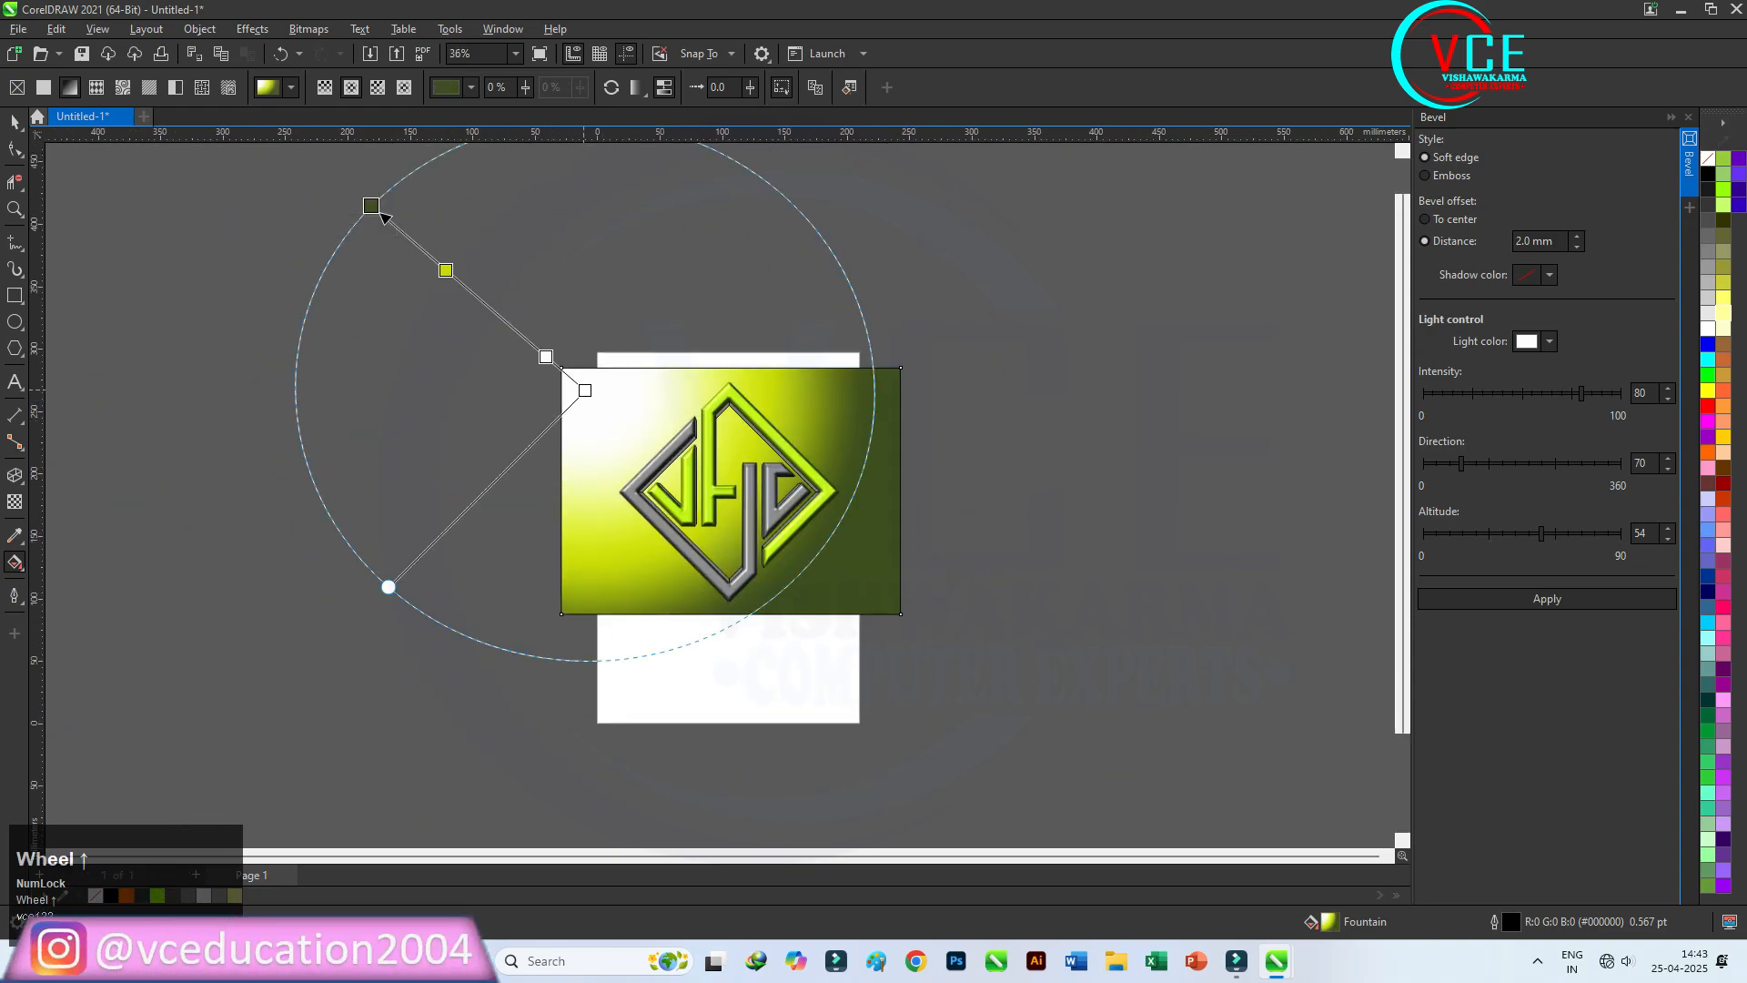
{"action": "left_click_drag", "start_coordinate": [585, 390], "coordinate": [708, 463]}
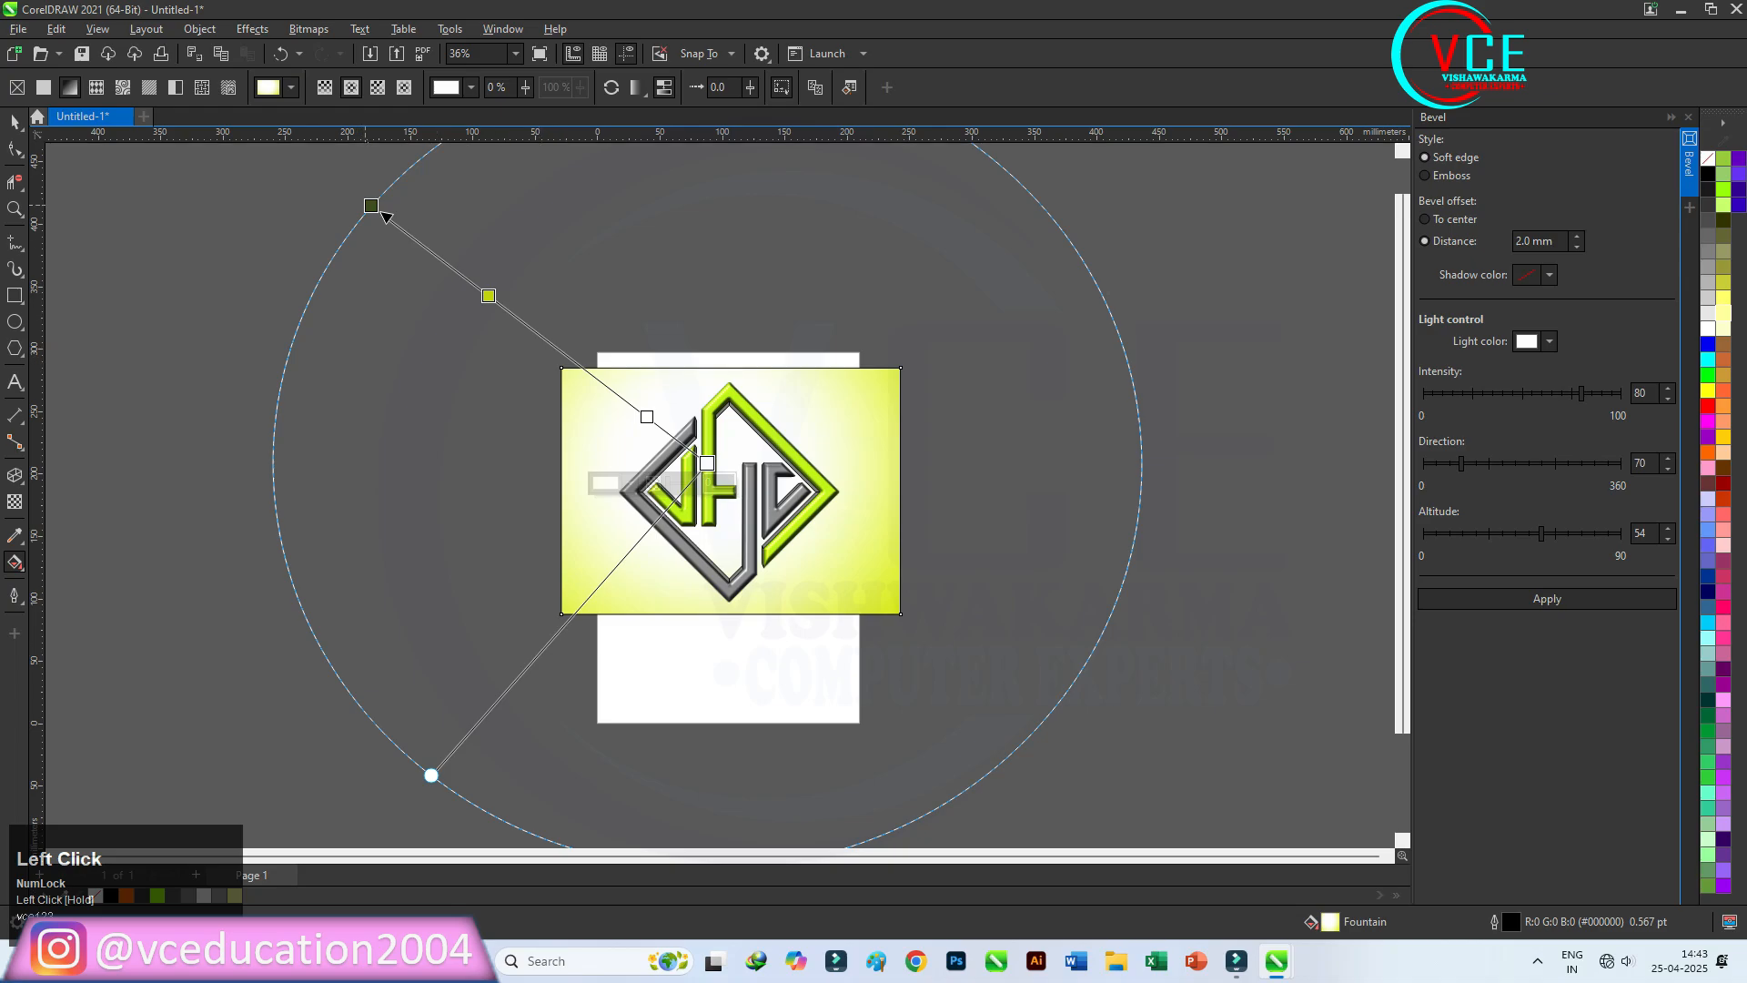
{"action": "left_click_drag", "start_coordinate": [384, 213], "coordinate": [537, 328]}
- Apply the preset red elliptical fountain fill with a pale pink highlight to the background rectangle
{"action": "left_click", "coordinate": [290, 88]}
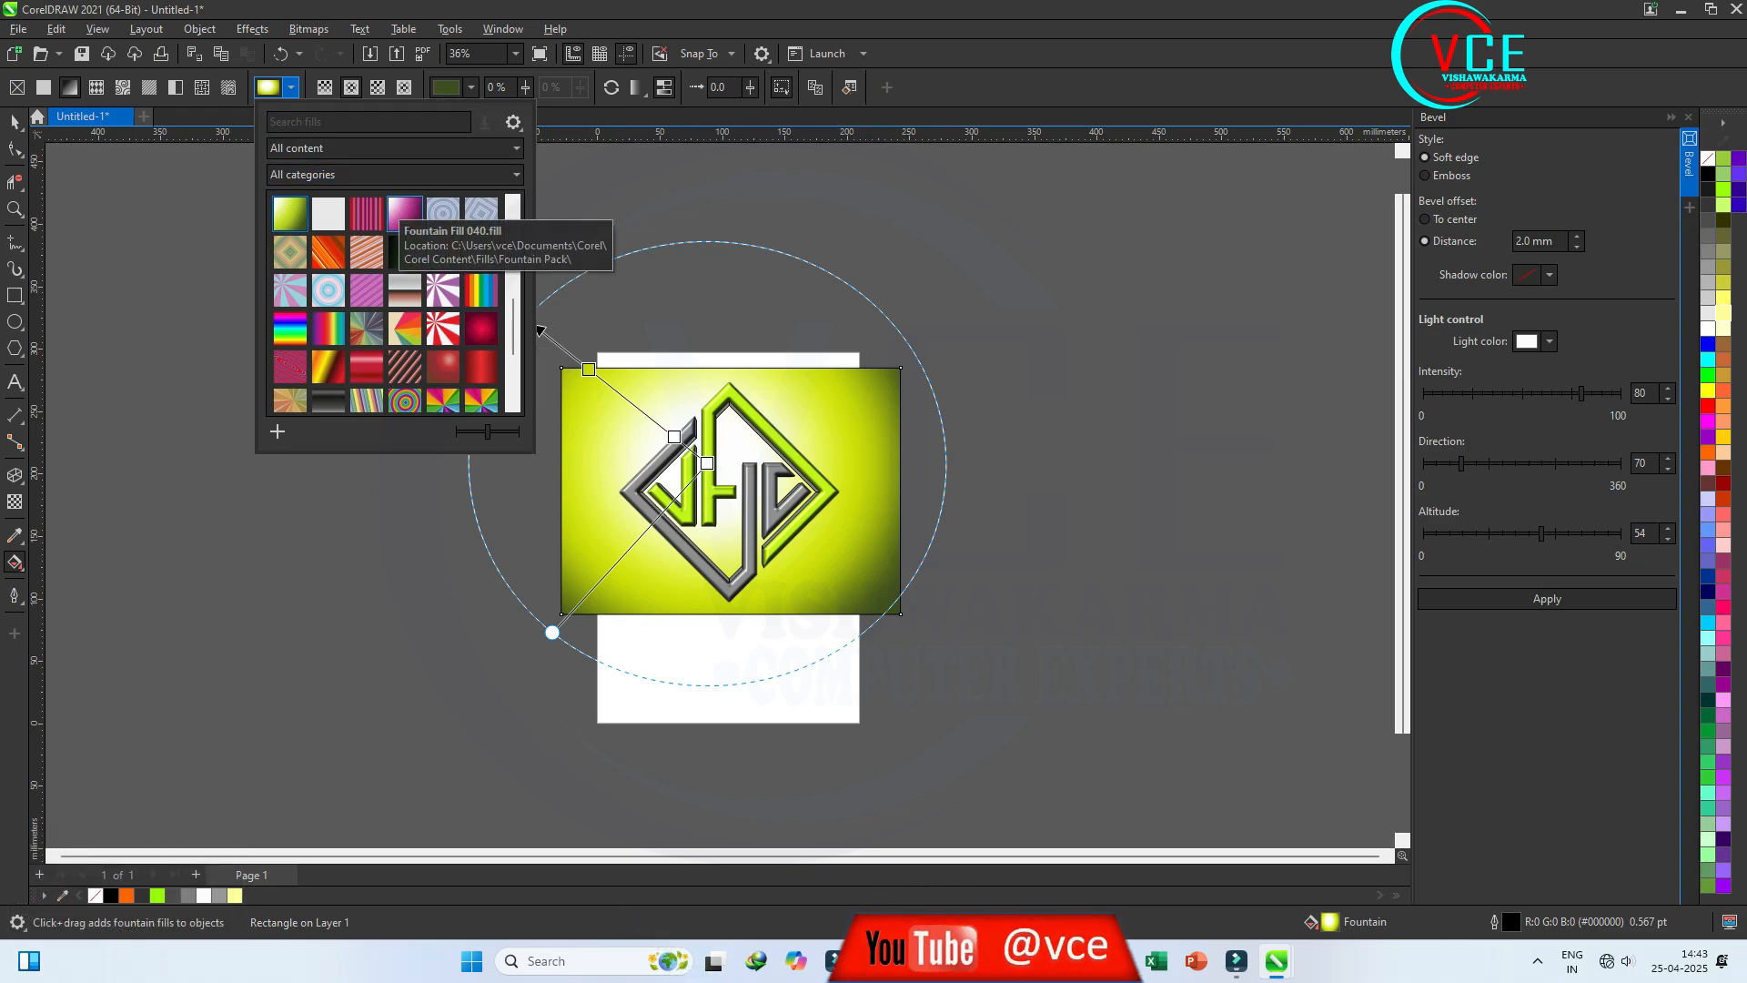
{"action": "left_click", "coordinate": [444, 366]}
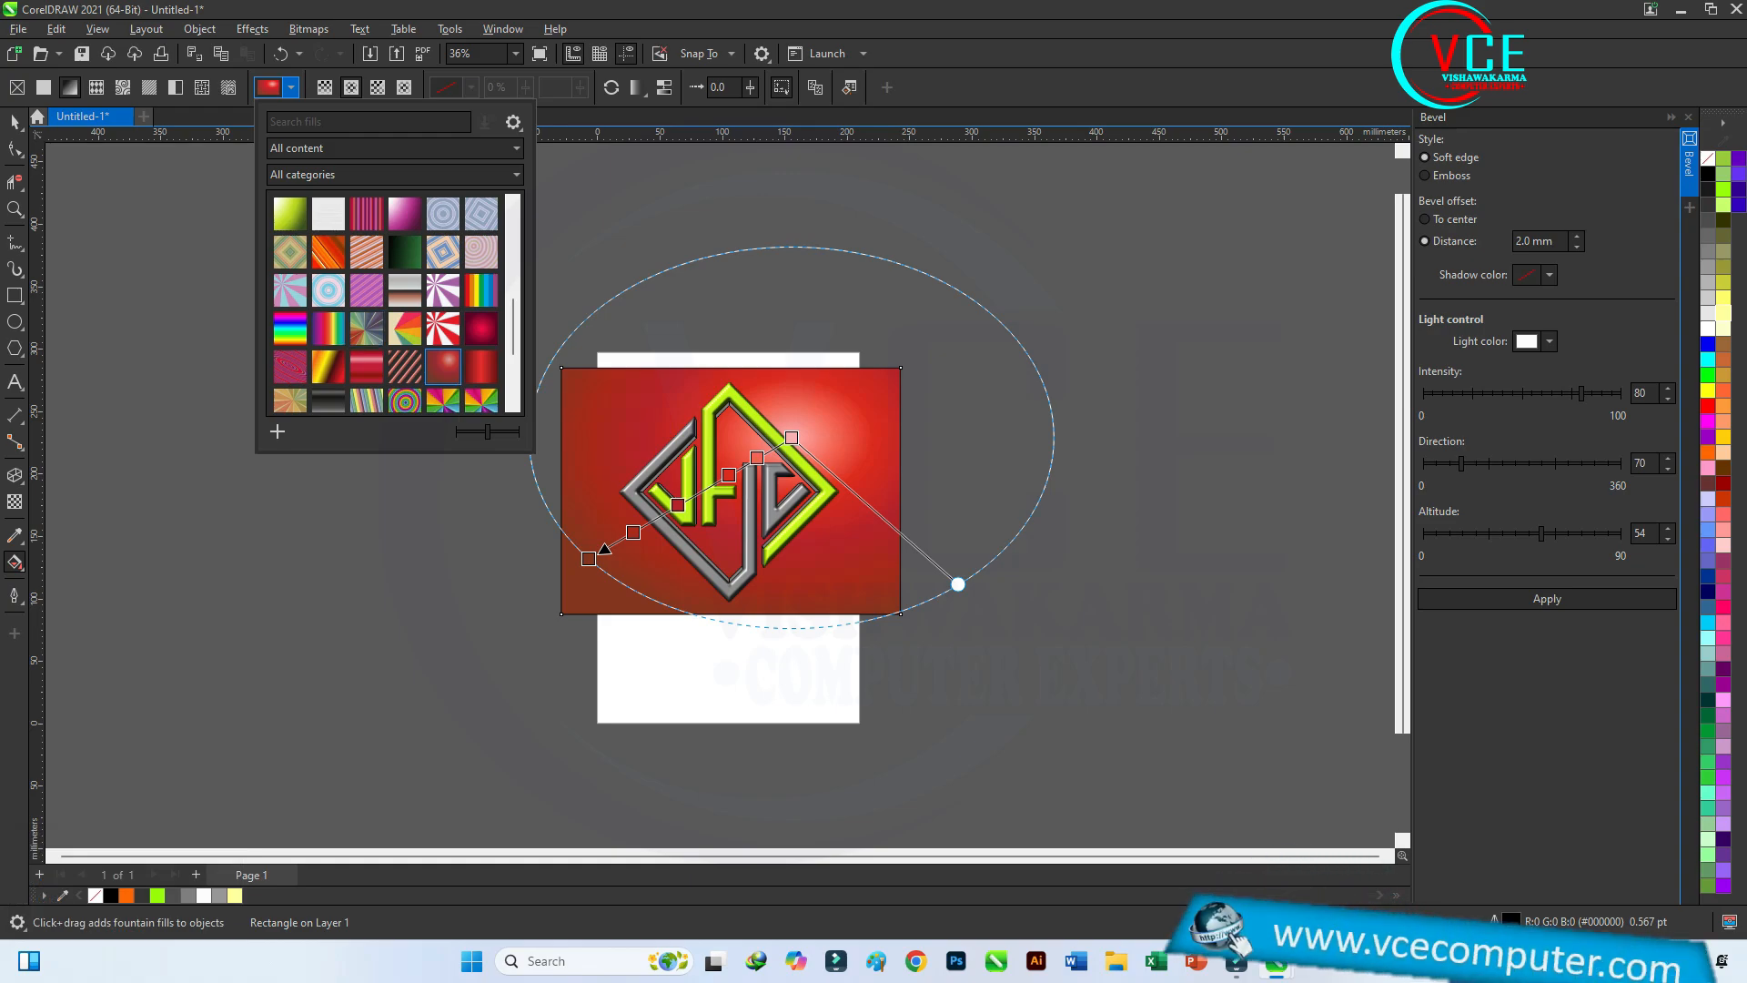
{"action": "left_click", "coordinate": [291, 88]}
- Centre the red gradient behind the logo, reshape its ellipse with the dark end node at the rectangle's lower-left corner, and deselect the rectangle
{"action": "left_click_drag", "start_coordinate": [792, 438], "coordinate": [744, 463]}
{"action": "left_click_drag", "start_coordinate": [874, 574], "coordinate": [871, 607]}
{"action": "left_click_drag", "start_coordinate": [584, 566], "coordinate": [561, 601]}
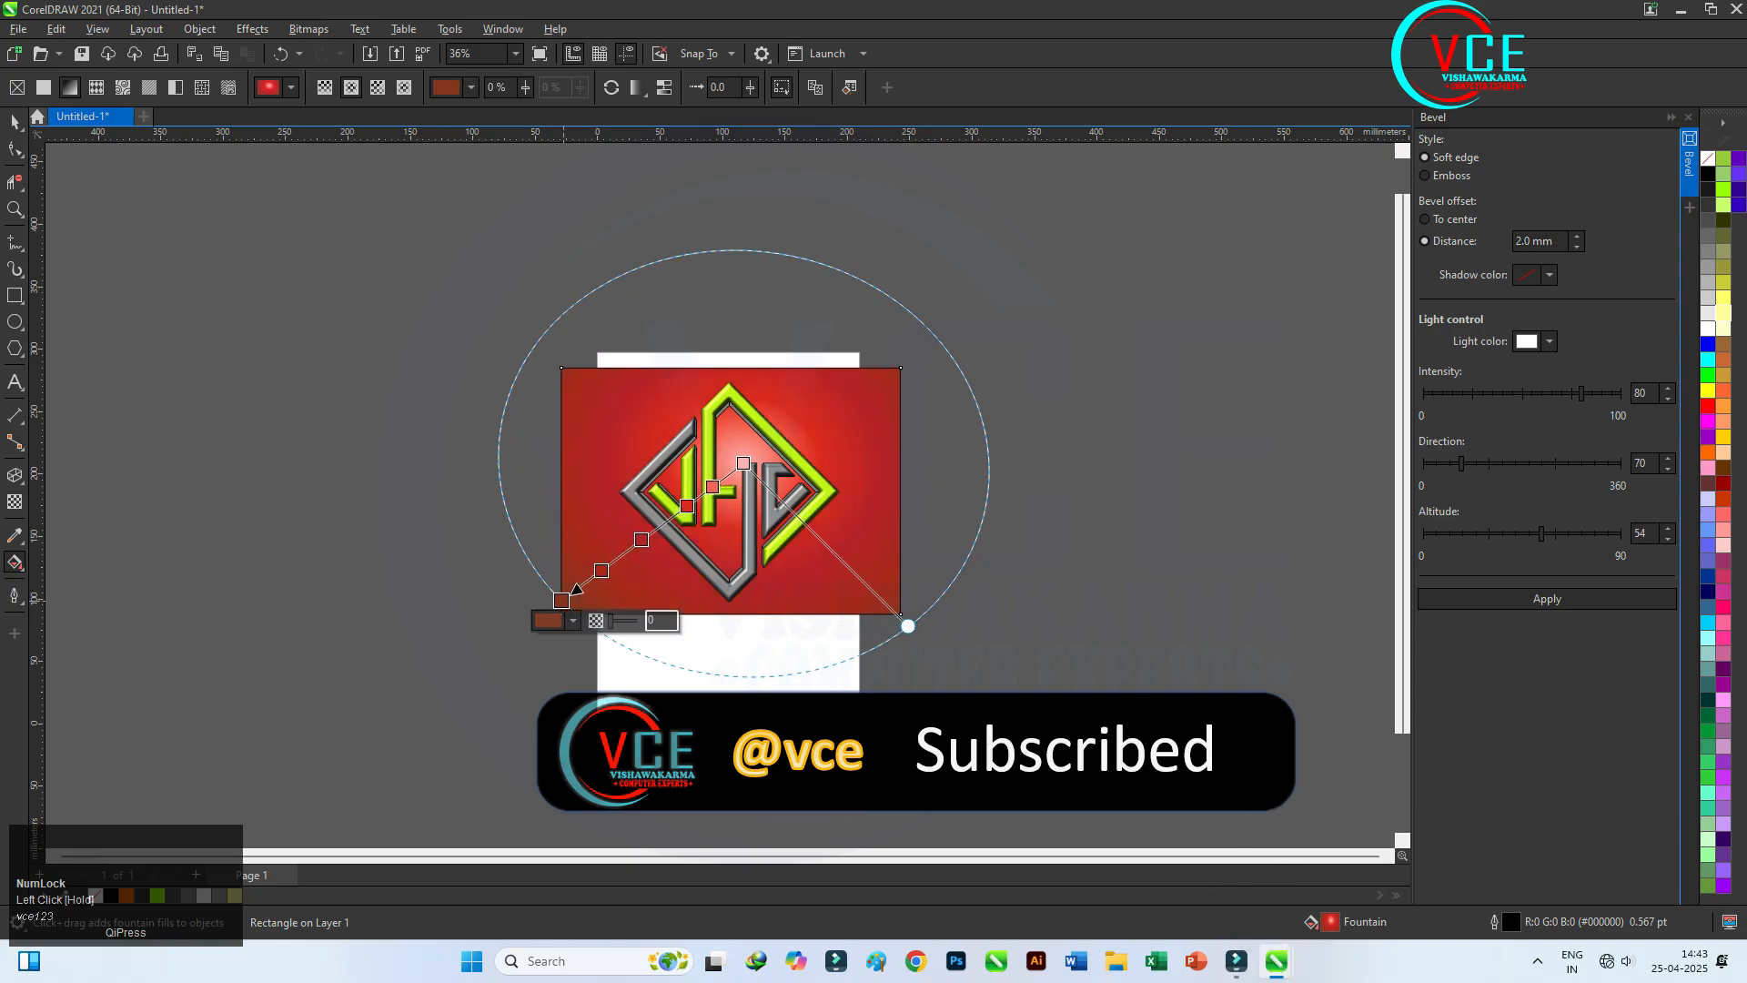
{"action": "left_click", "coordinate": [14, 121]}
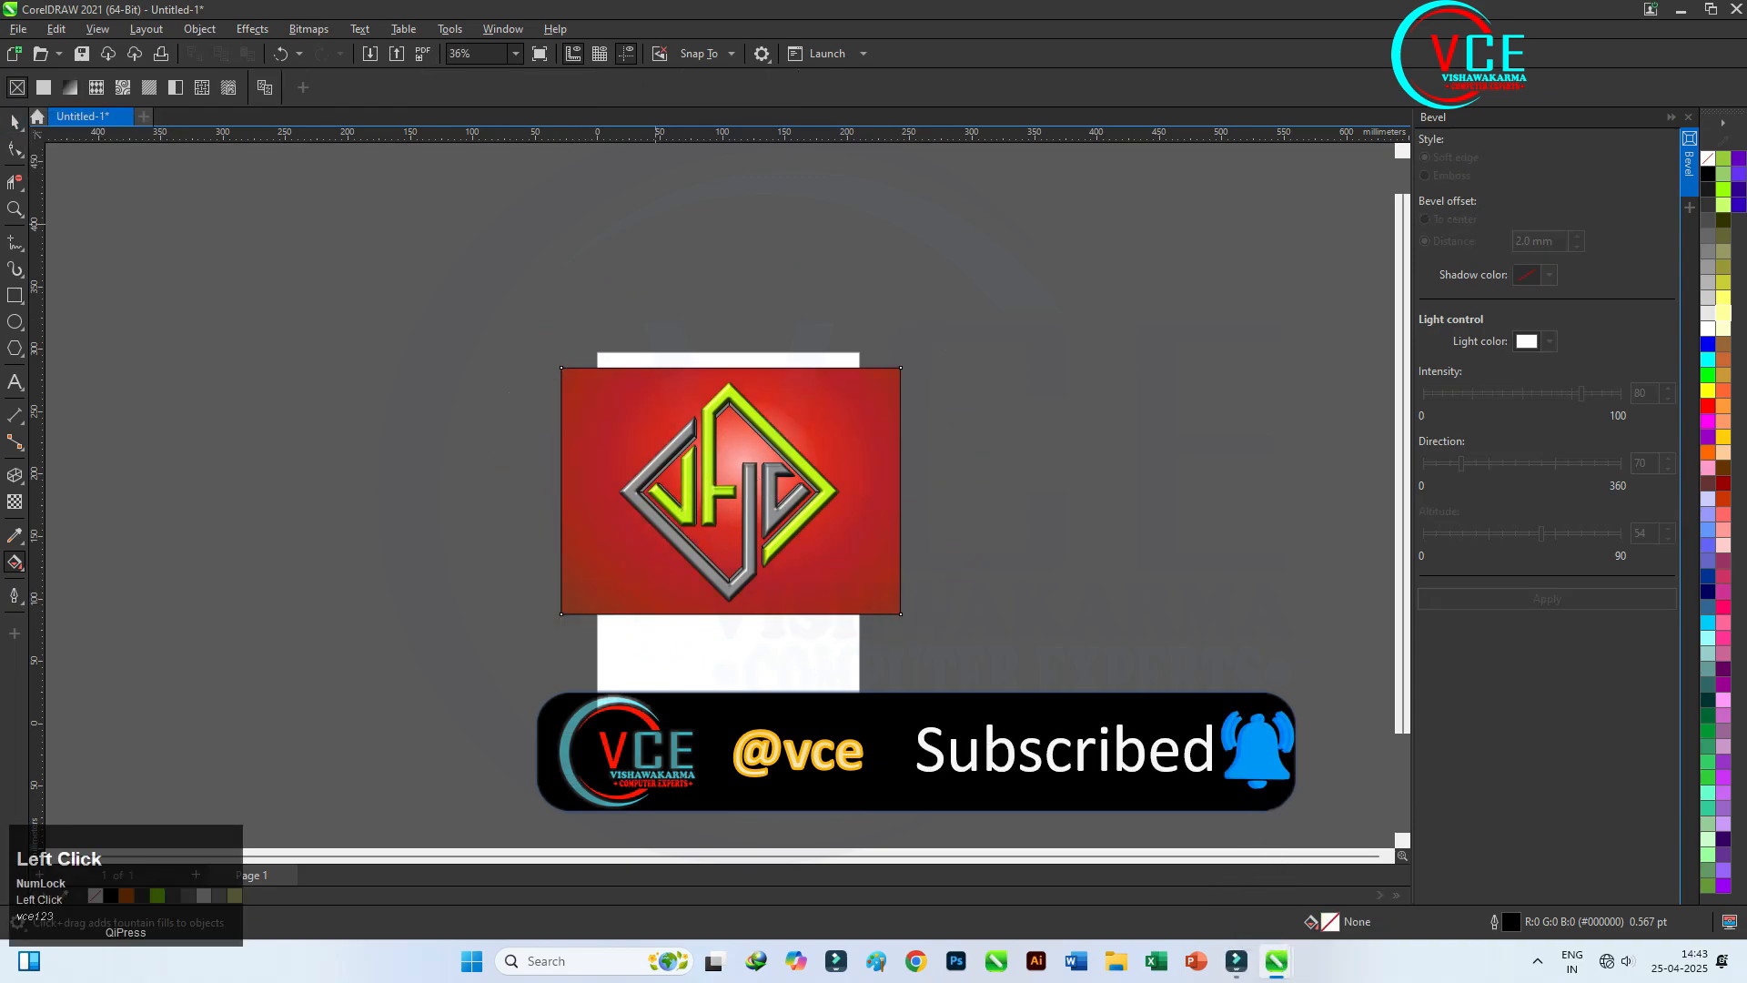
{"action": "scroll", "coordinate": [717, 492], "scroll_direction": "up", "scroll_amount": 4}
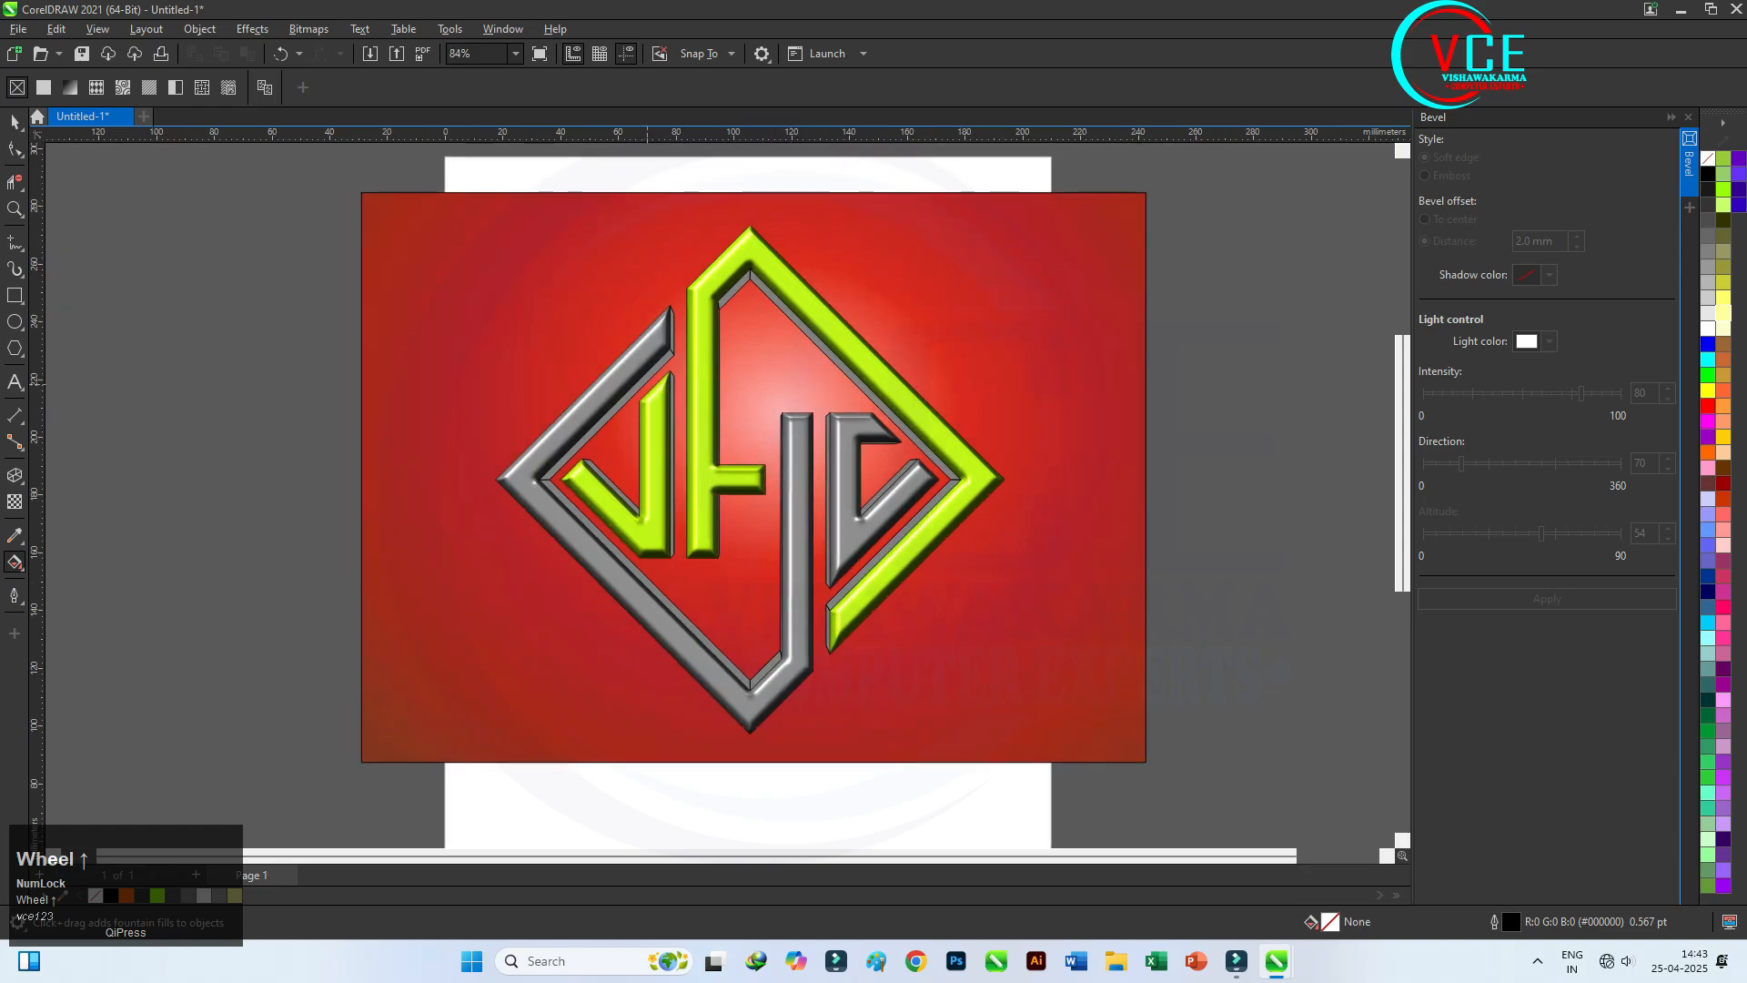